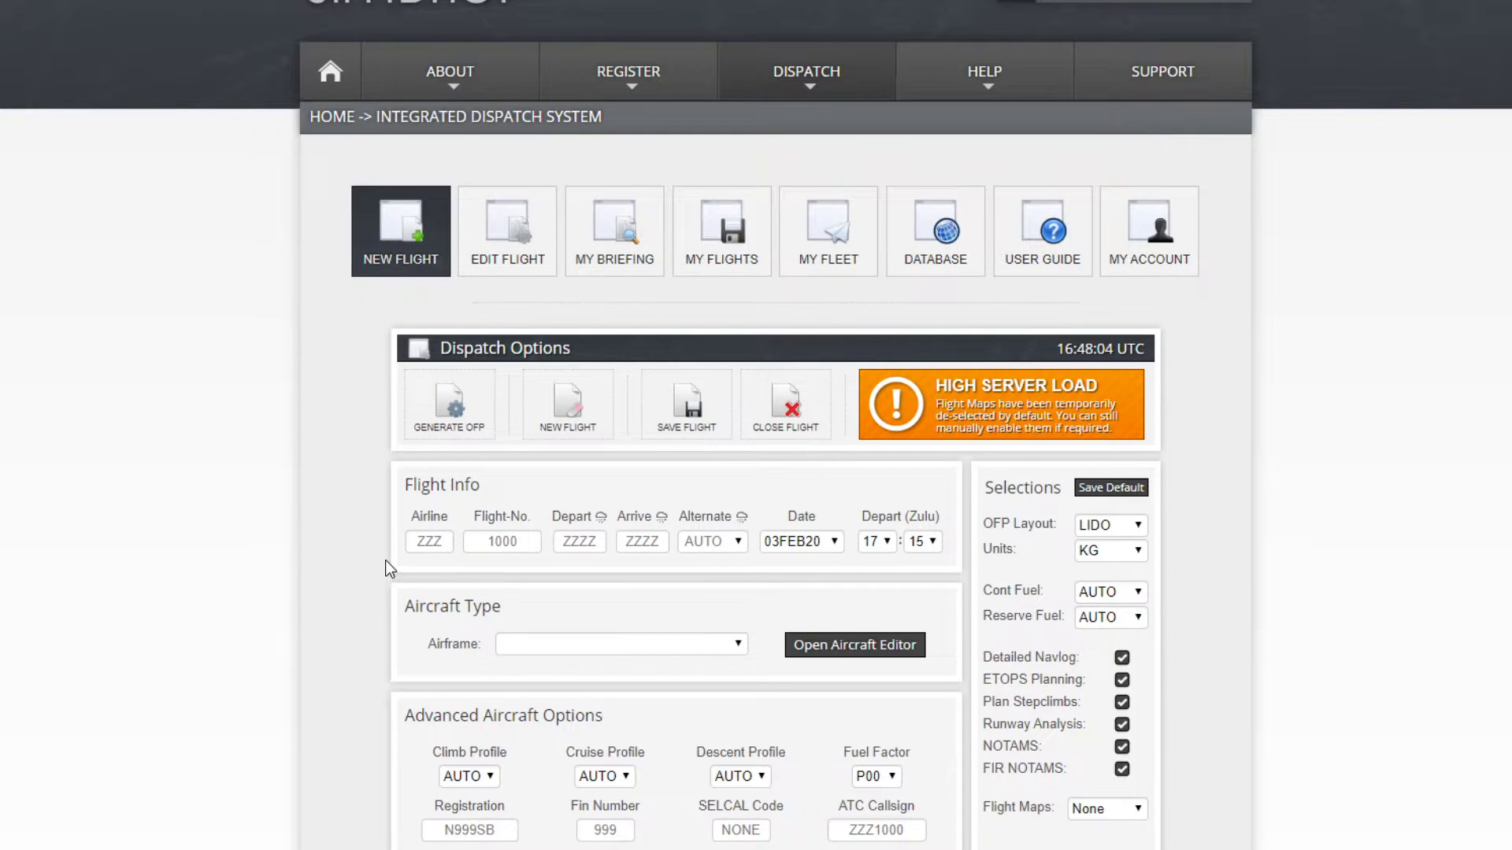
# Enter airline KLM and flight number 1123 in SimBrief.
pyautogui.click(411, 543)
pyautogui.click(439, 545)
pyautogui.write('KLM')
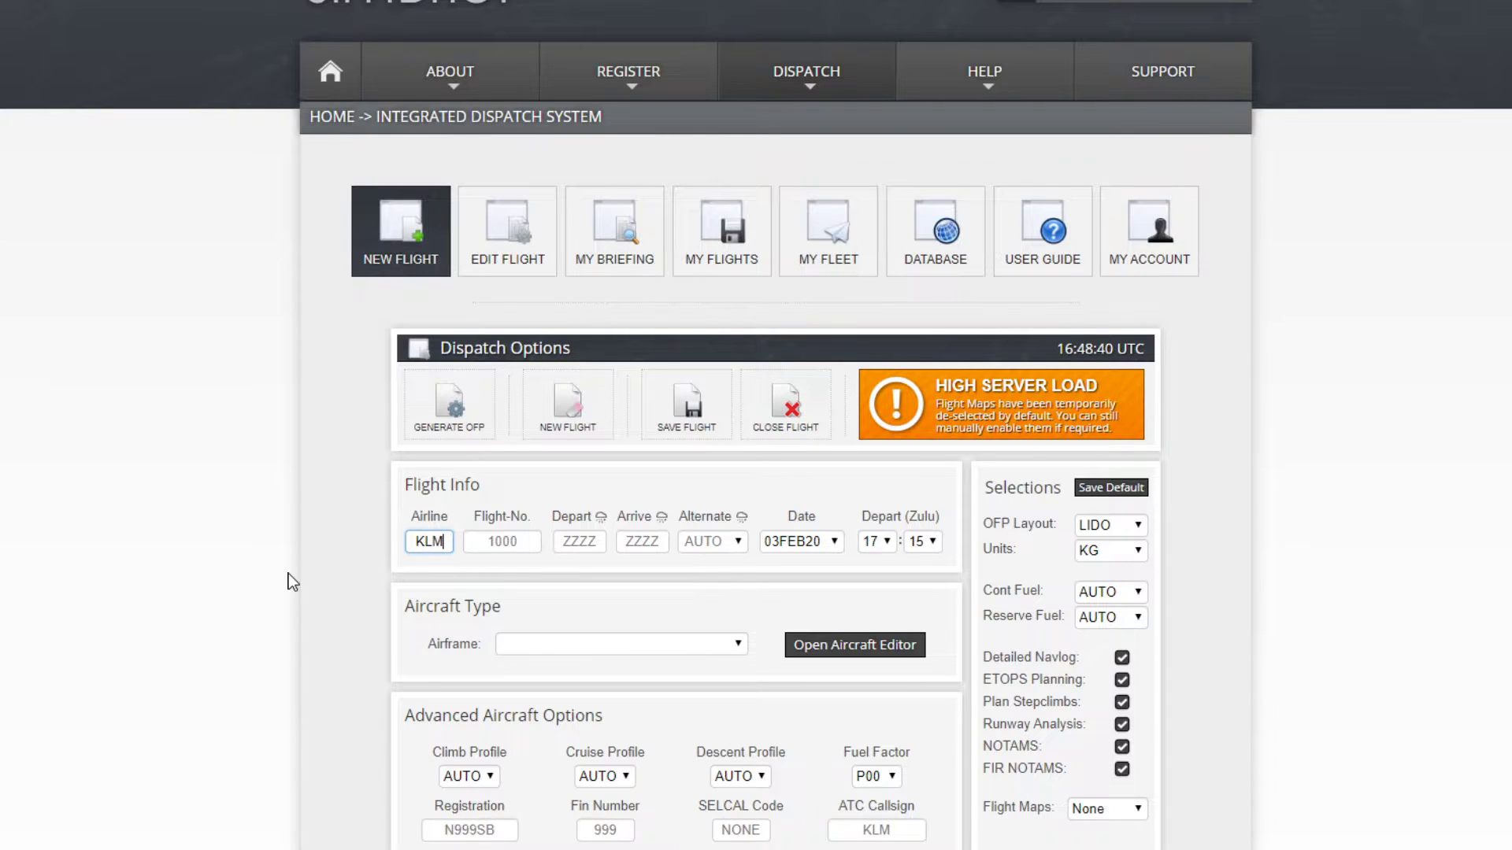
pyautogui.press('Tab')
pyautogui.write('1123')
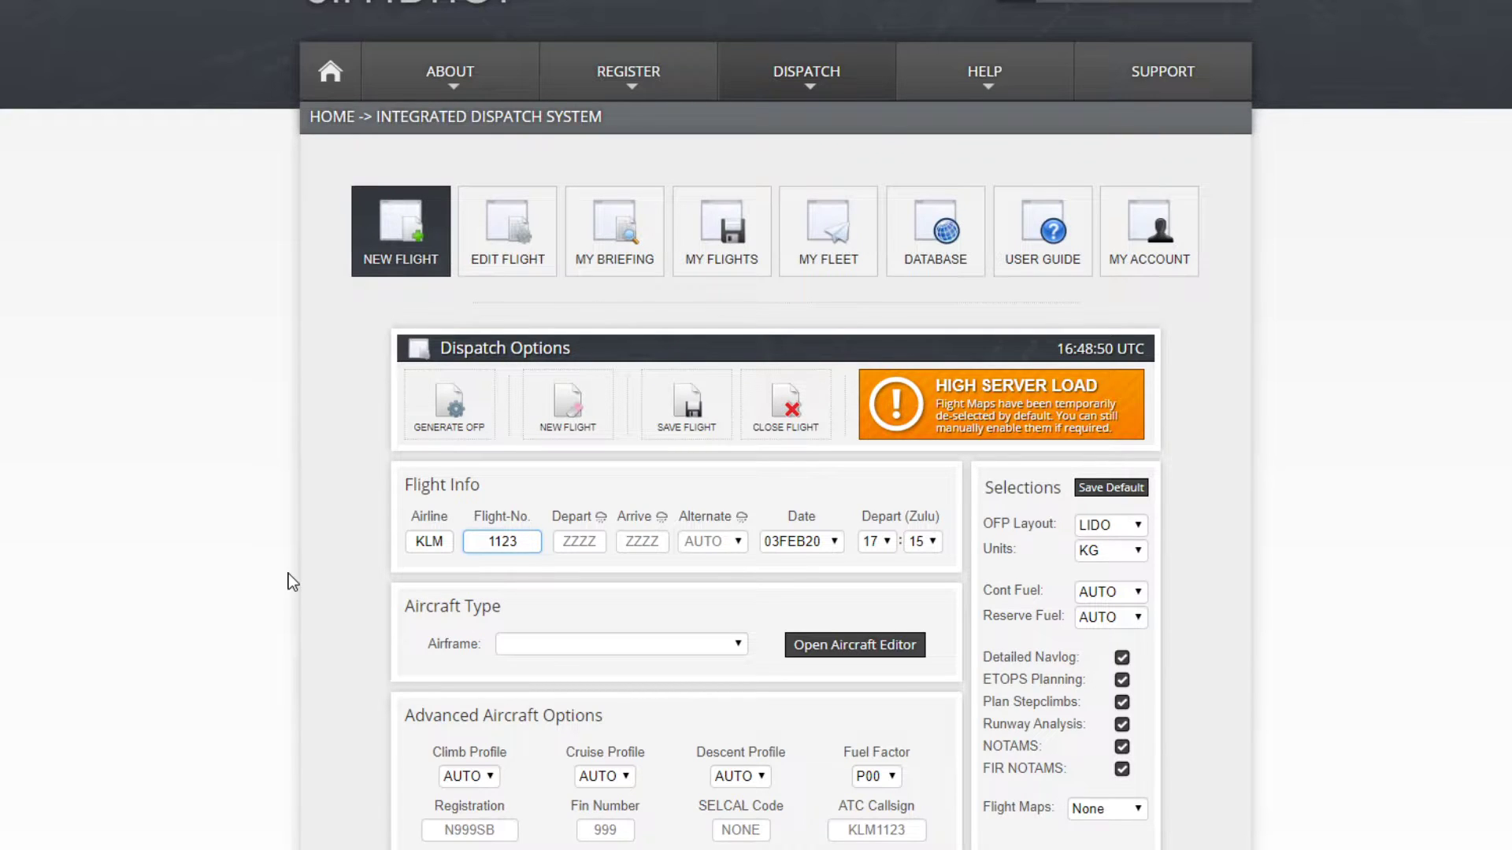
# Set the departure to EDDM and the arrival to EHAM.
pyautogui.press('Tab')
pyautogui.write('EDDM')
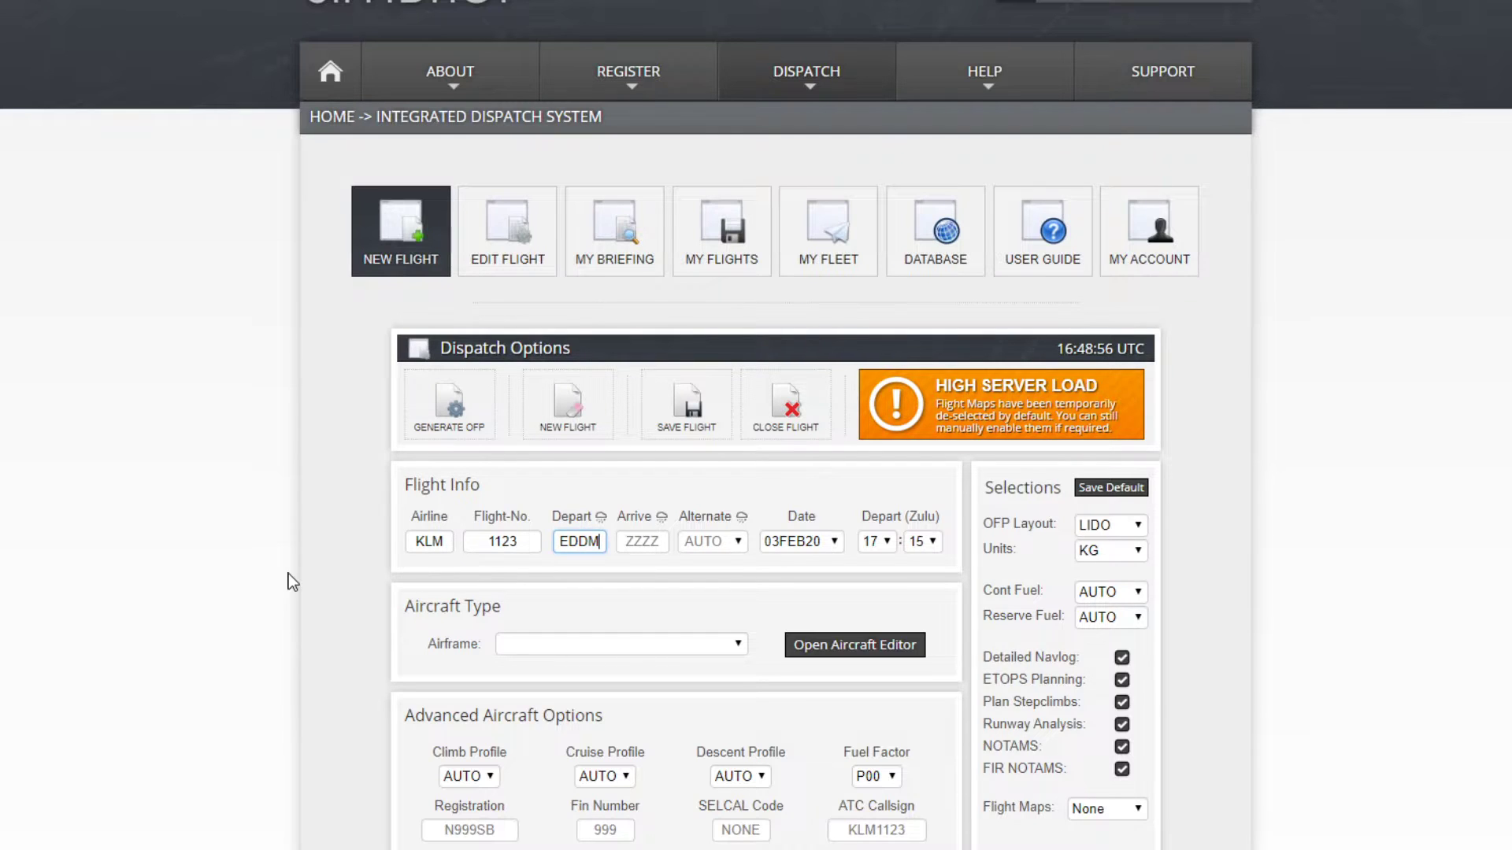
pyautogui.press('Tab')
pyautogui.write('EHAM')
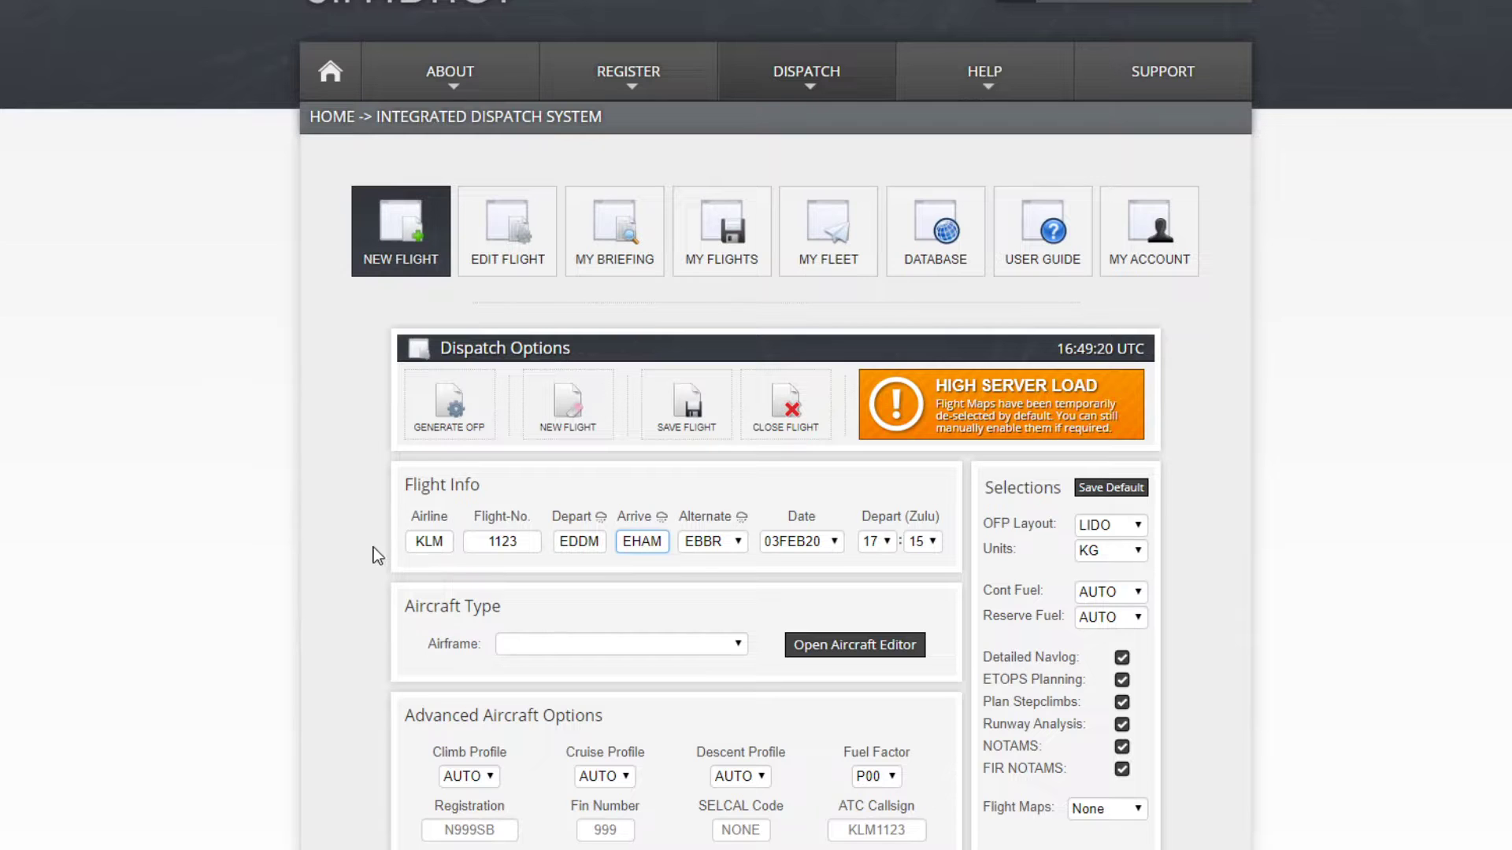
pyautogui.scroll(-20, 347, 555)
pyautogui.scroll(2, 312, 569)
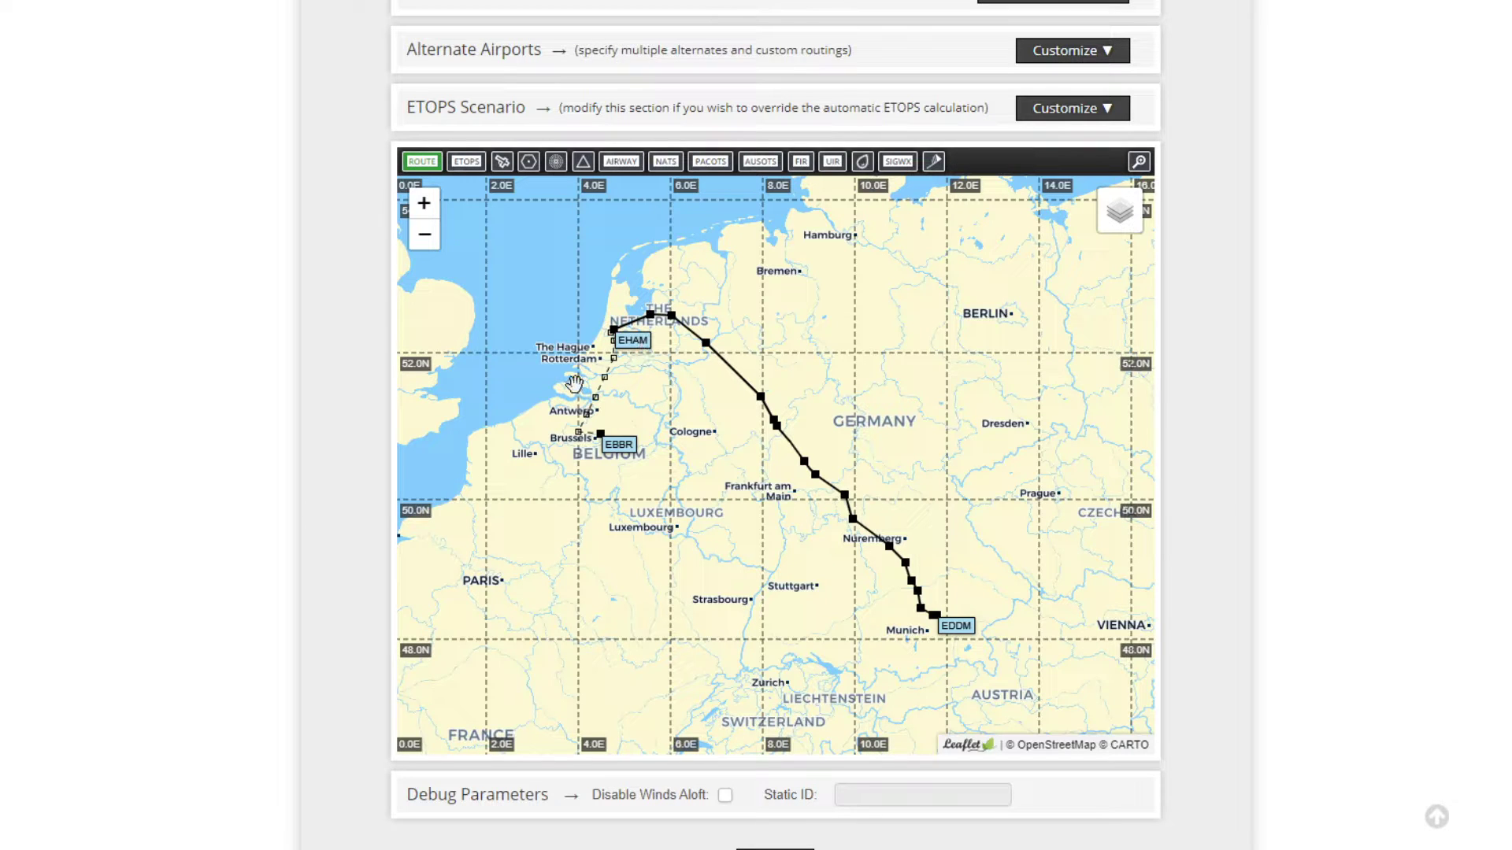
pyautogui.scroll(20, 293, 473)
pyautogui.scroll(2, 293, 469)
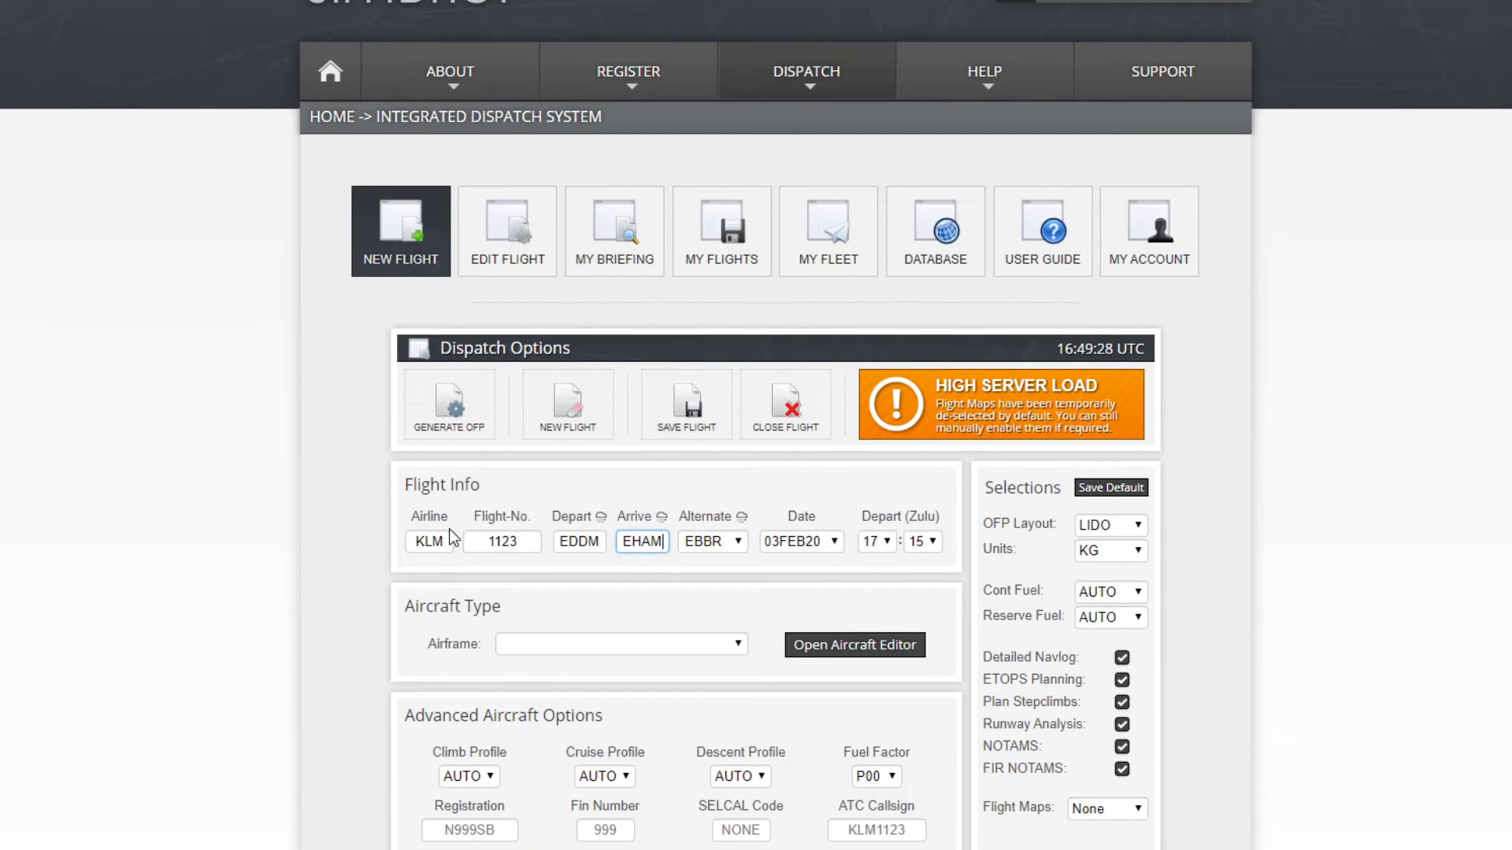
pyautogui.scroll(-3, 447, 529)
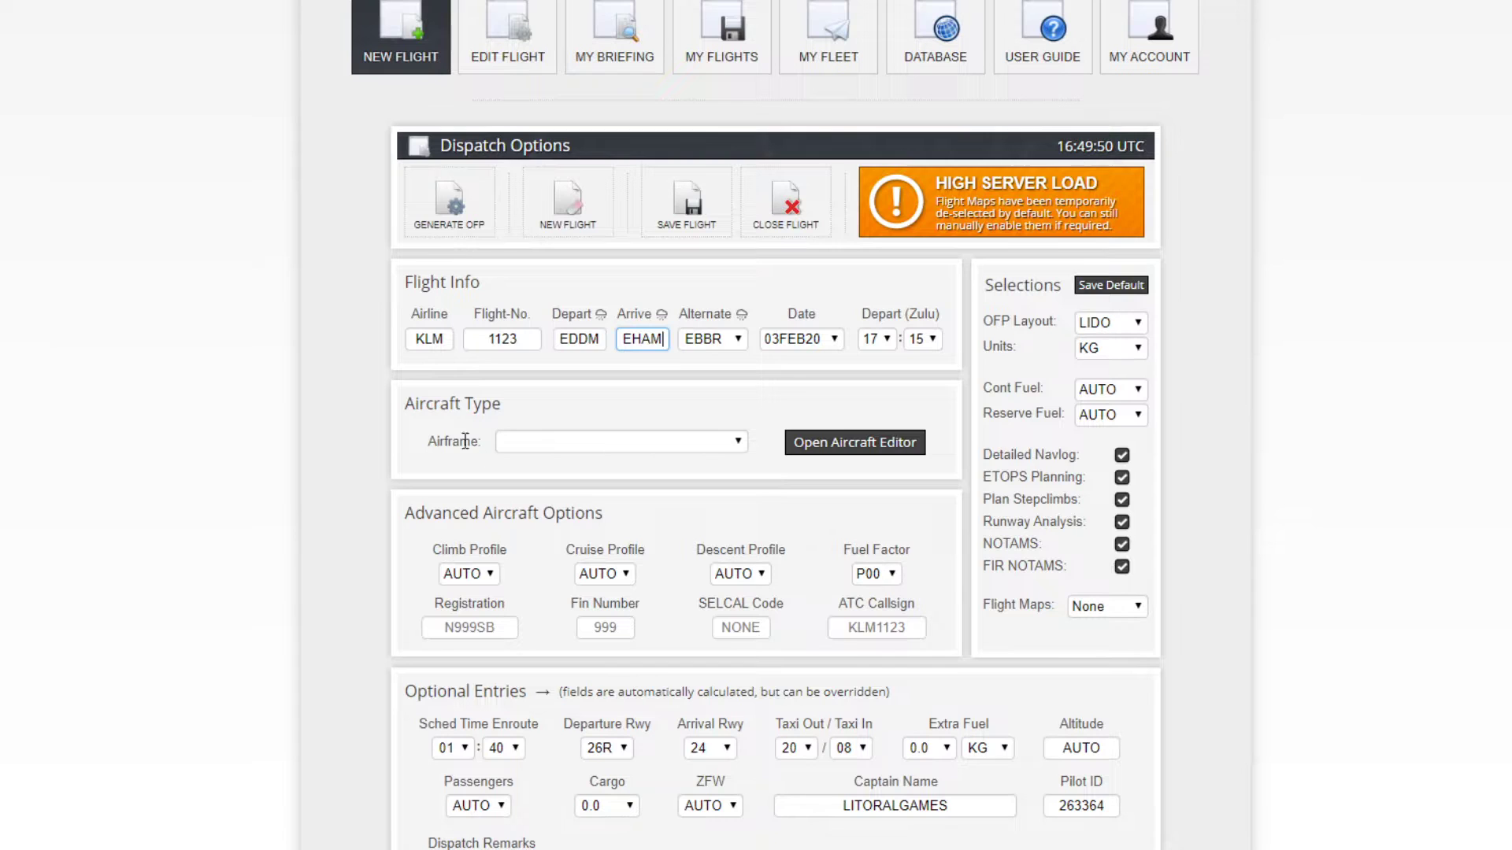
# Choose the B738 - B737-800 airframe and check the 391 nm AIRAC 1803 route and map.
pyautogui.click(650, 446)
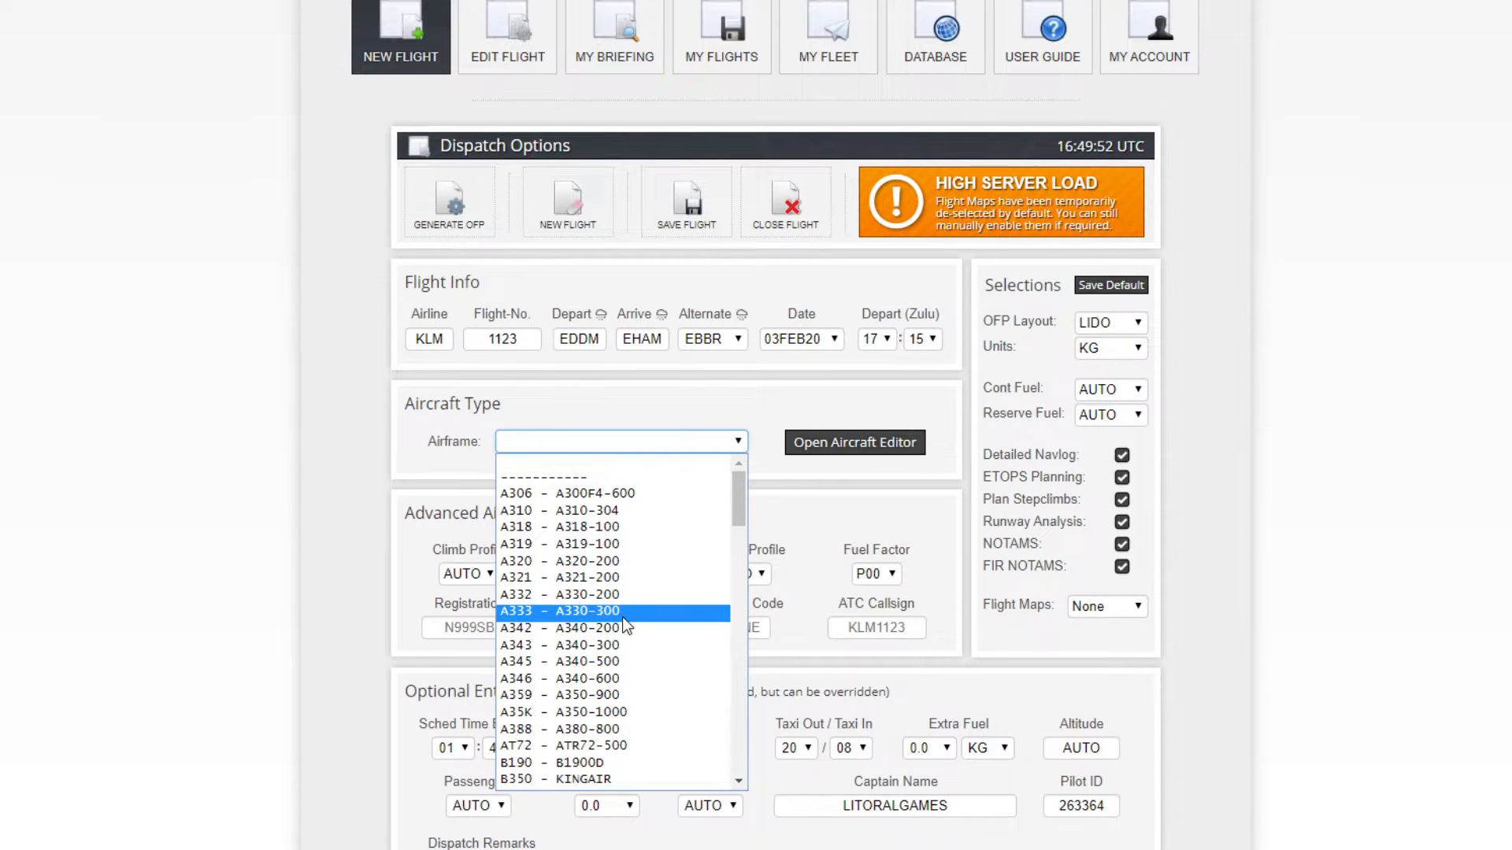
pyautogui.scroll(-10, 624, 619)
pyautogui.scroll(5, 625, 619)
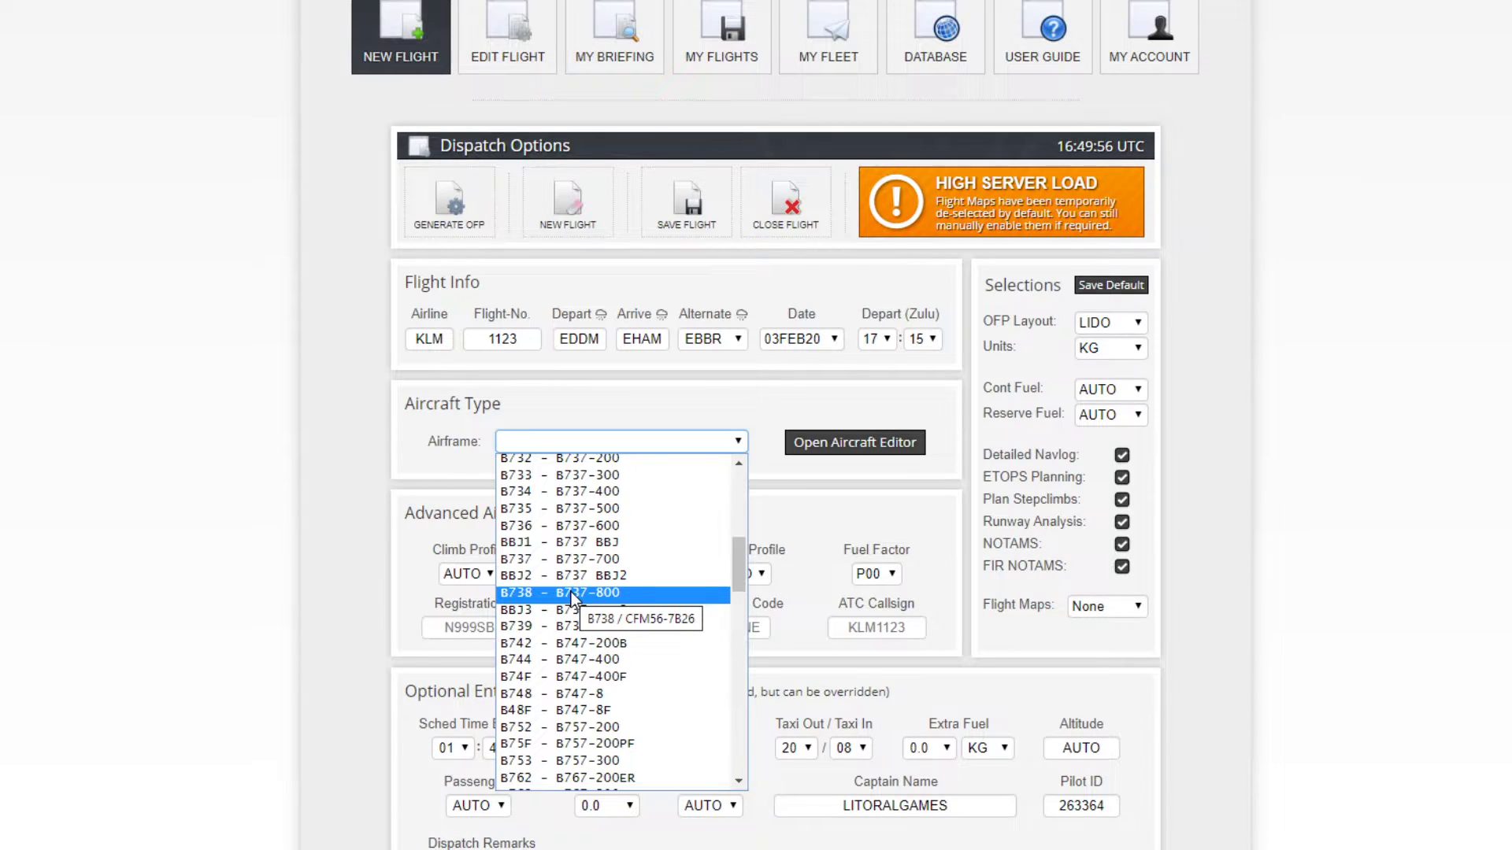
pyautogui.click(573, 593)
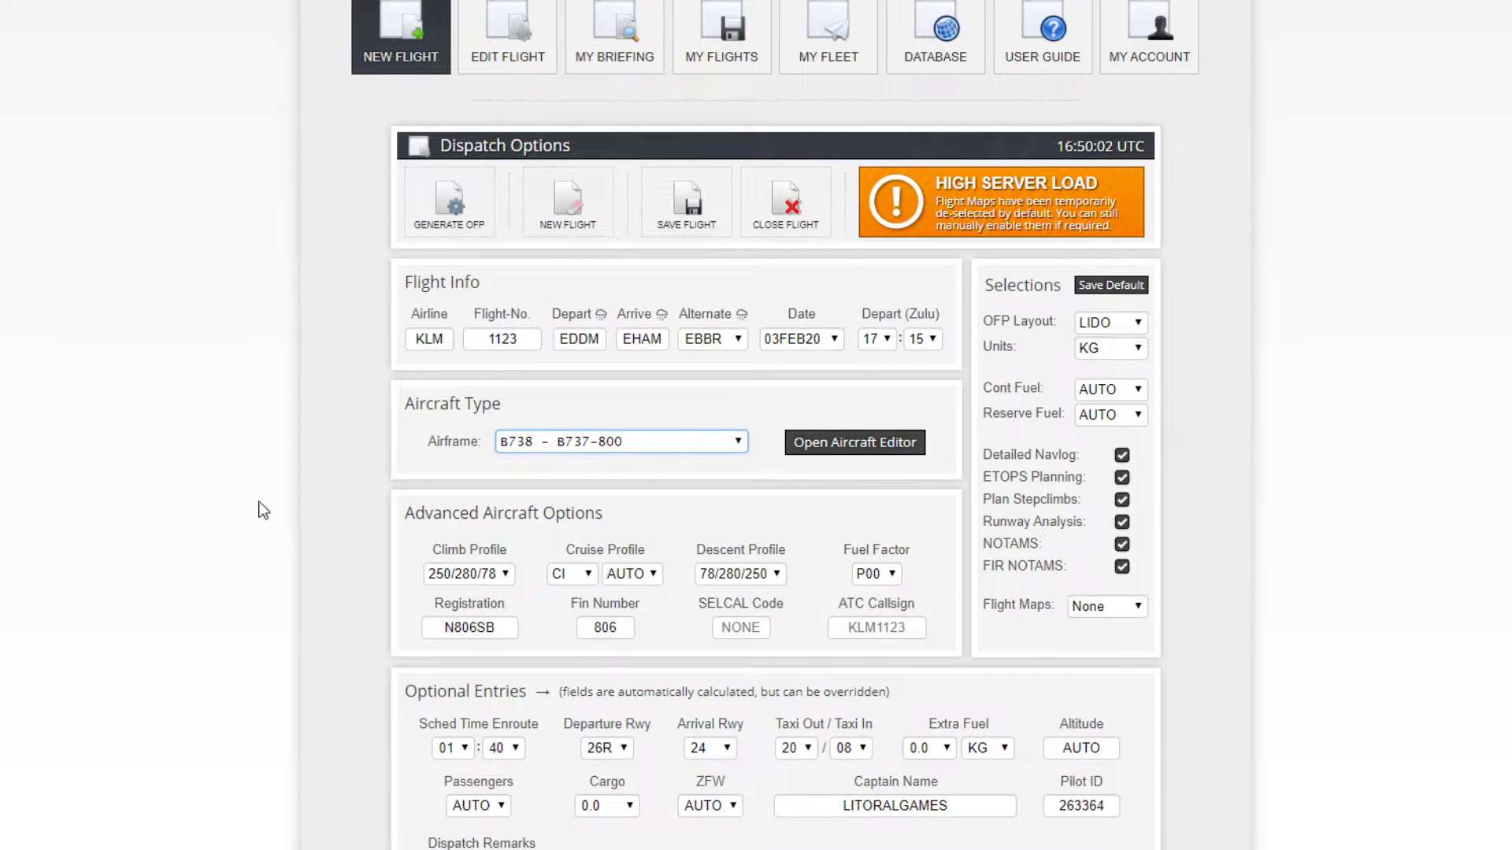
pyautogui.scroll(-3, 320, 508)
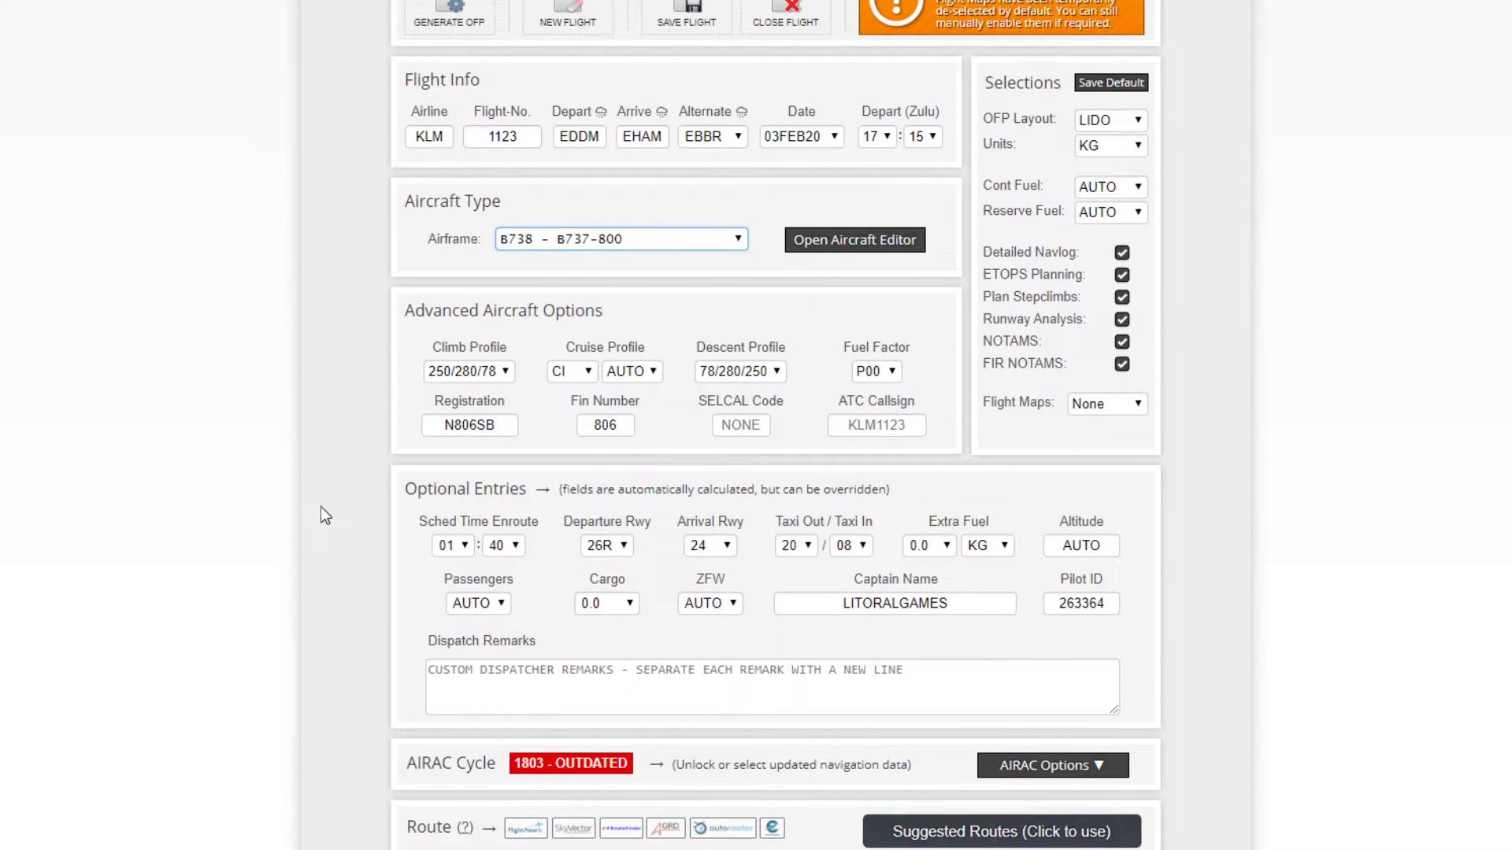
pyautogui.scroll(-1, 320, 508)
pyautogui.scroll(-1, 321, 507)
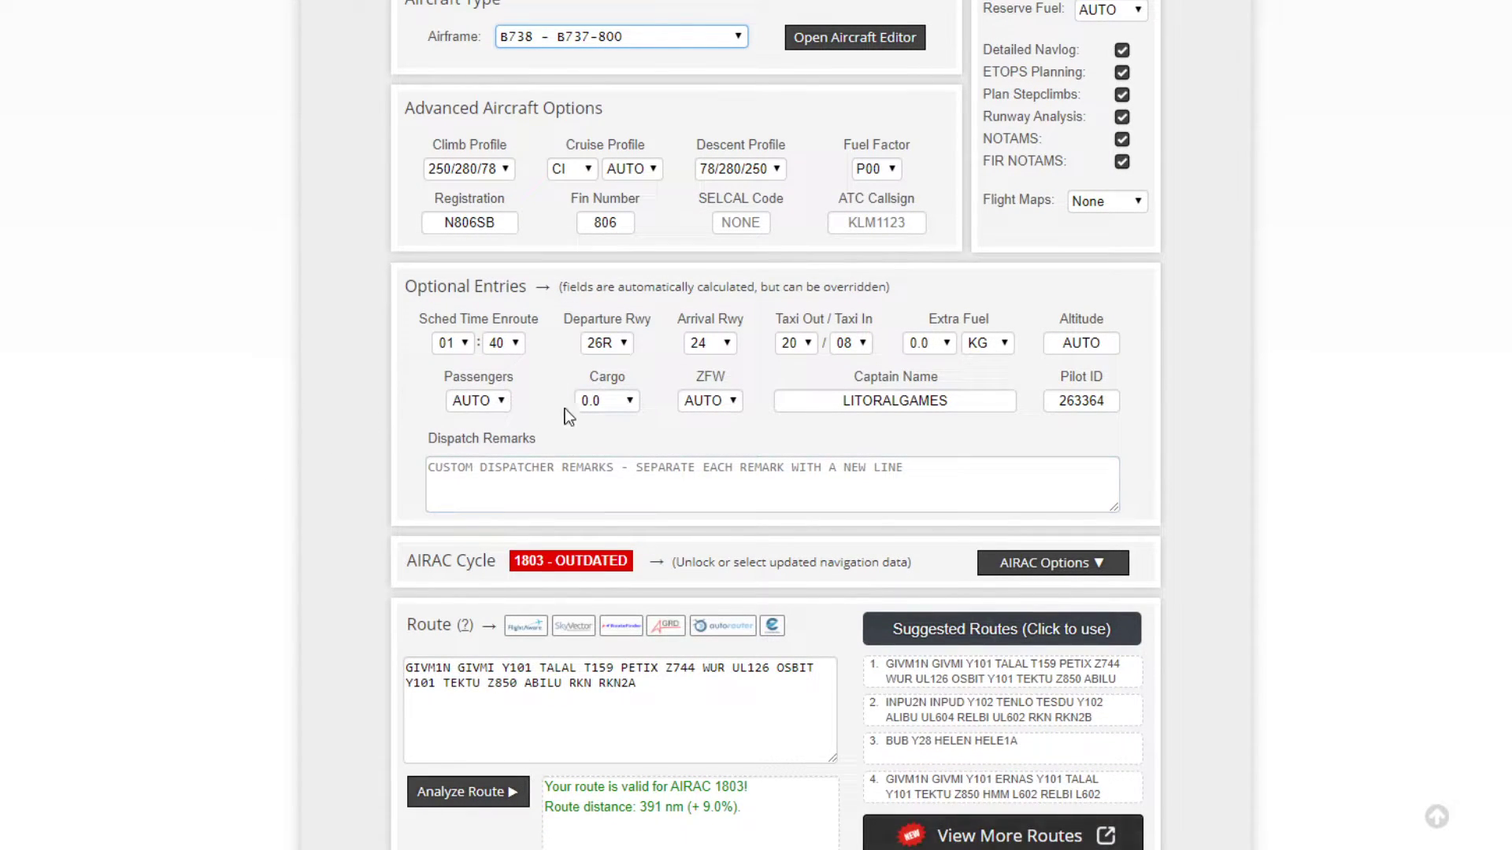
pyautogui.scroll(-6, 254, 565)
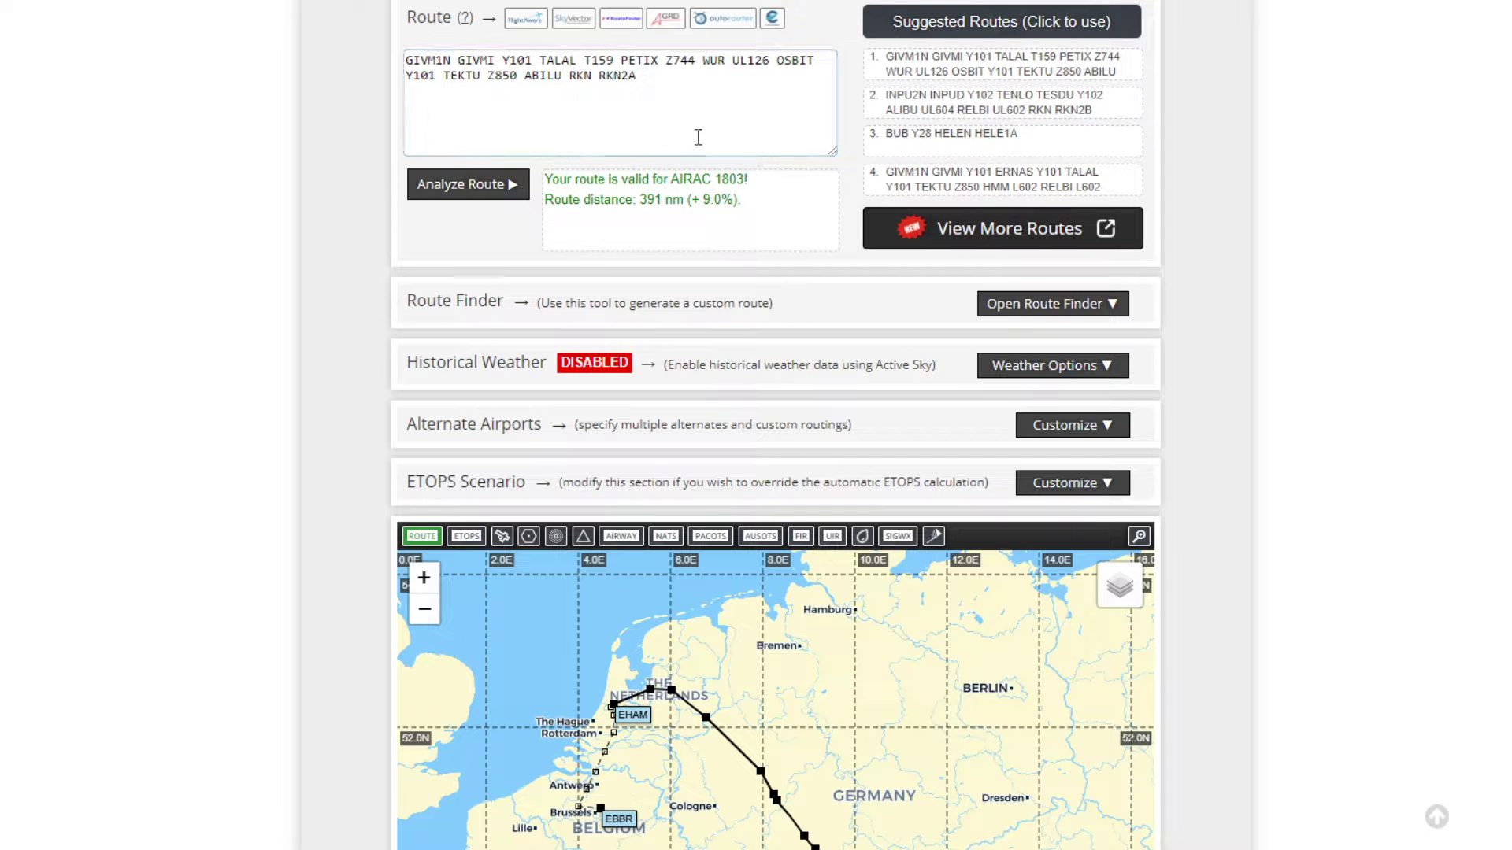
pyautogui.scroll(-3, 247, 344)
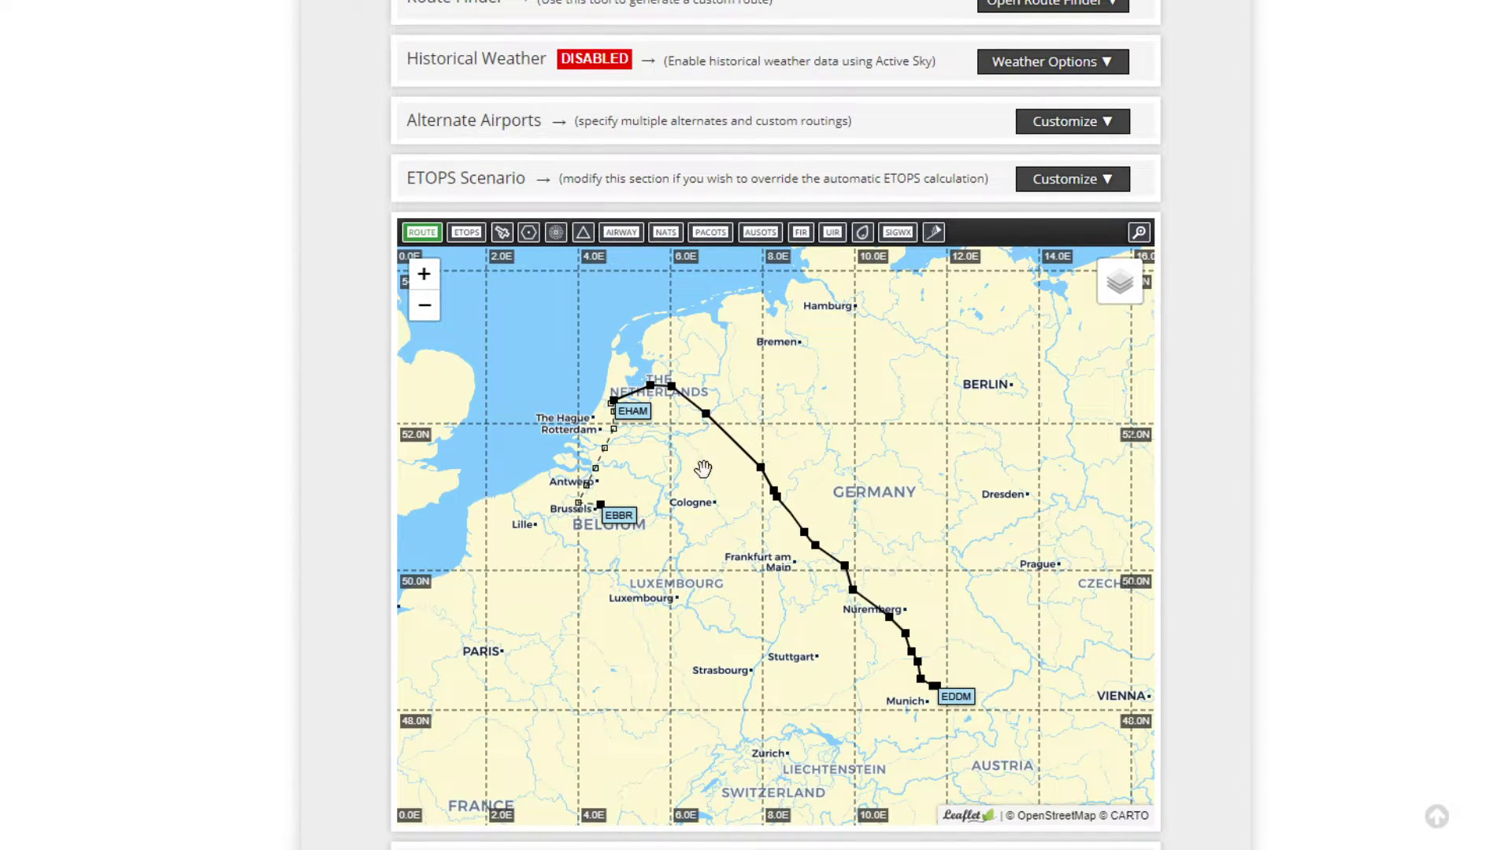
pyautogui.scroll(2, 382, 371)
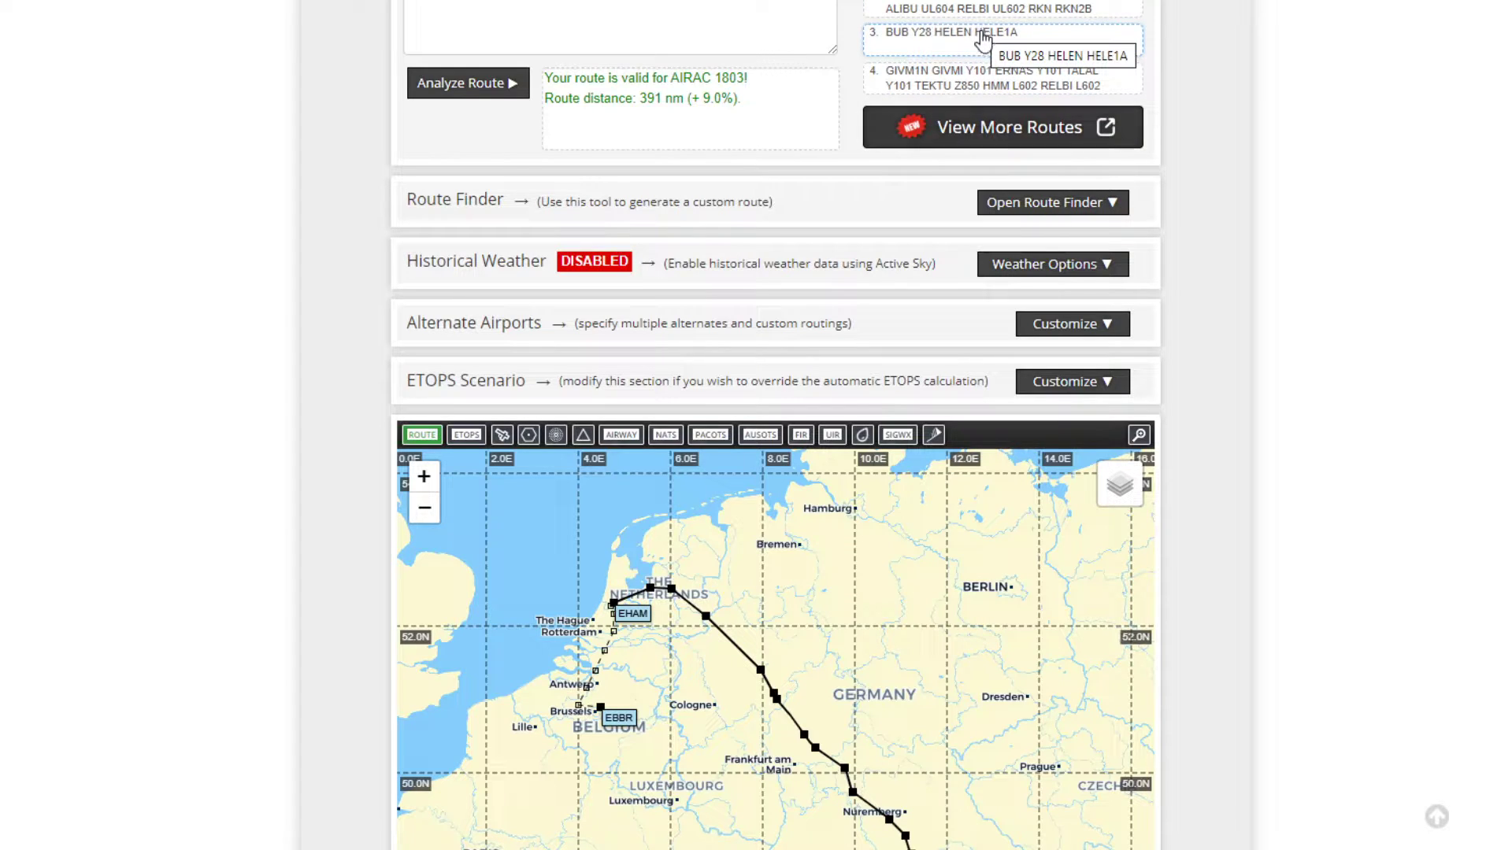
# Inspect the route map, then load suggested route 3, BUB Y28 HELEN HELE1A (431 nm).
pyautogui.click(631, 5)
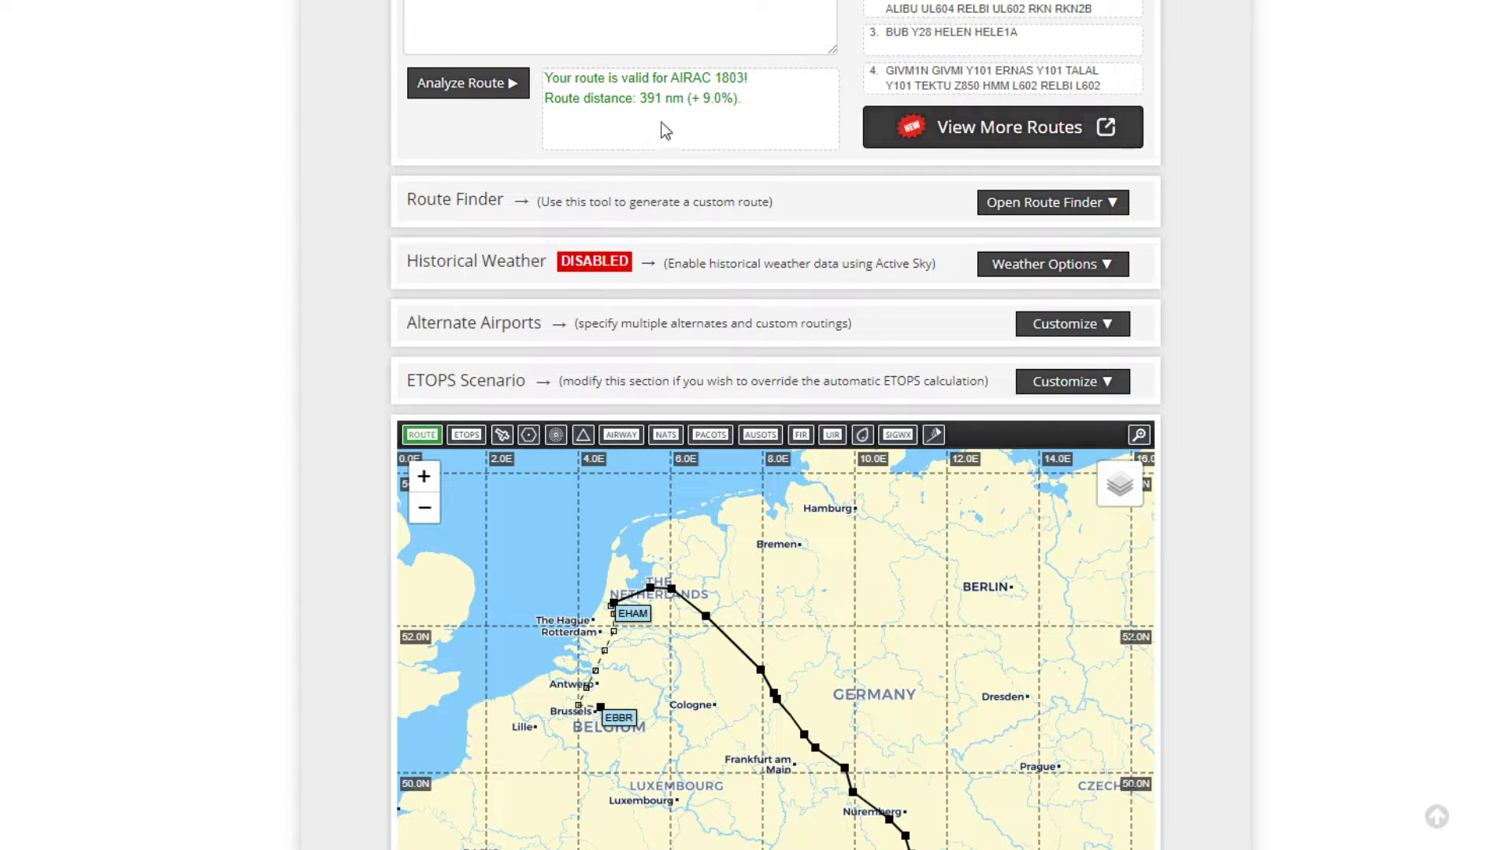
pyautogui.scroll(9, 333, 431)
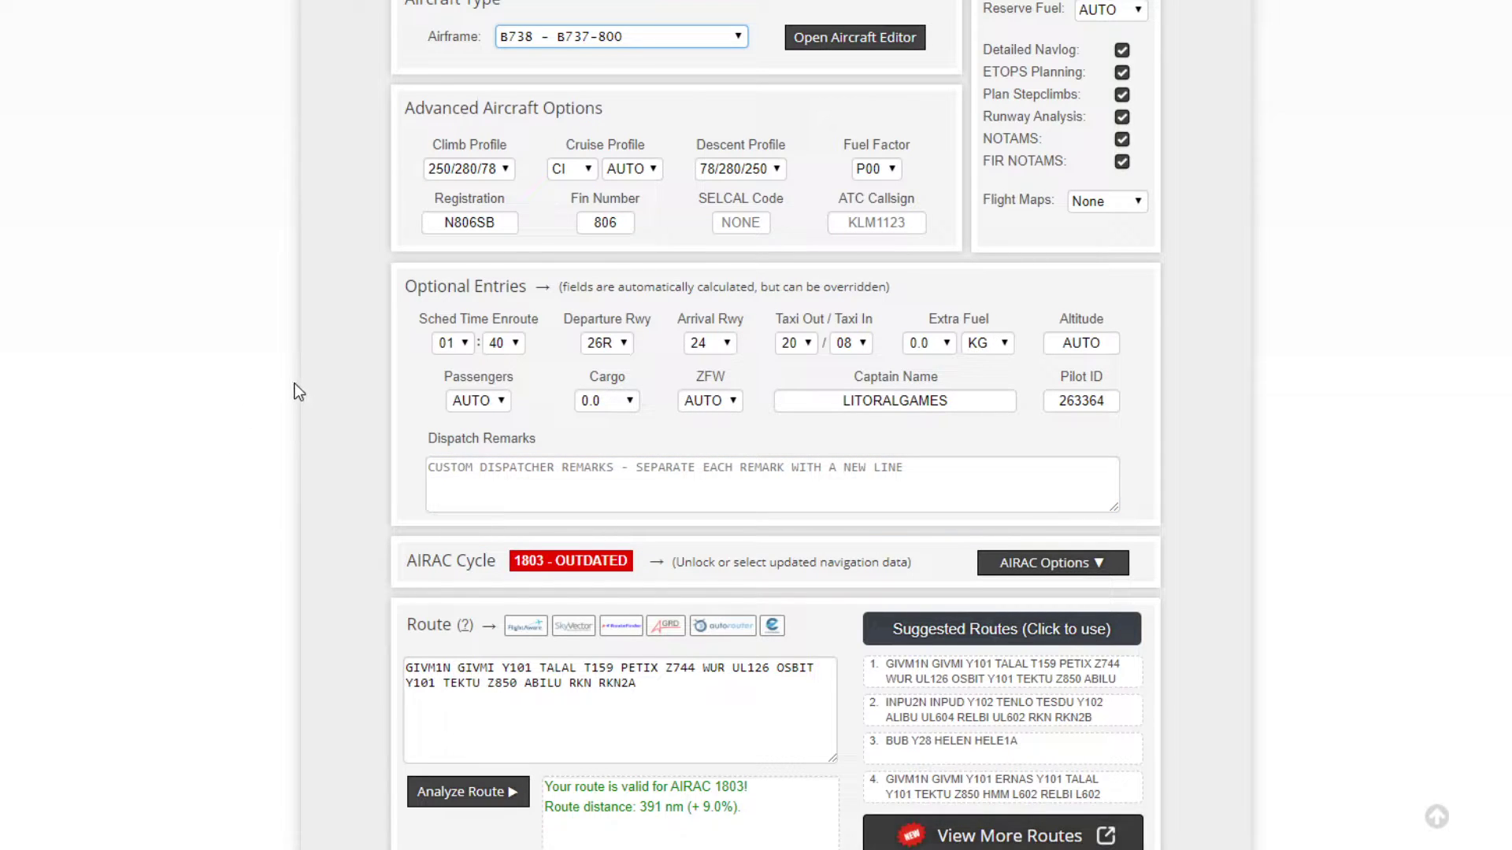
pyautogui.scroll(-13, 297, 383)
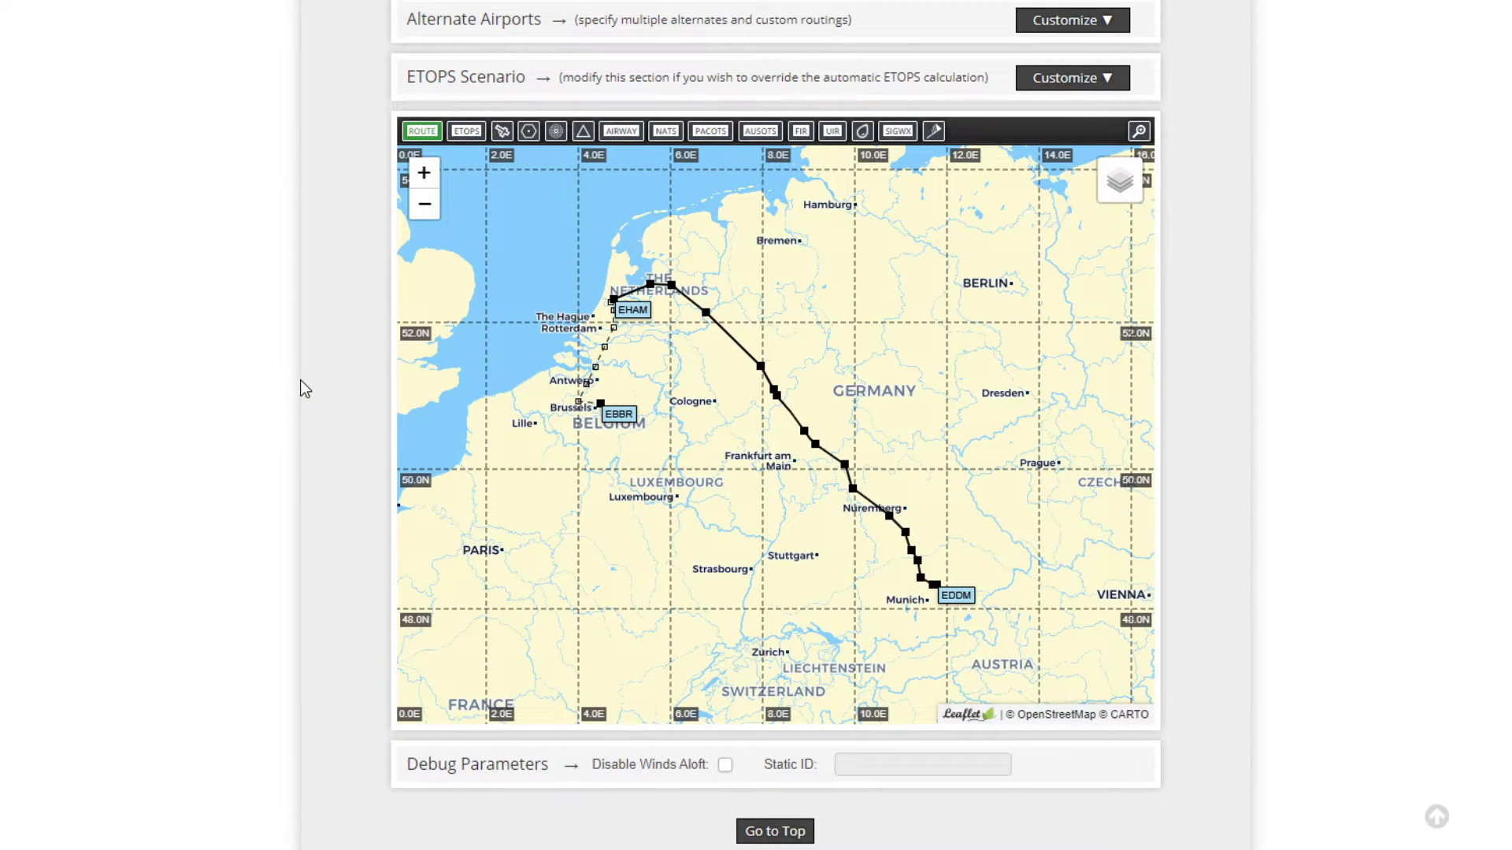
pyautogui.scroll(1, 745, 443)
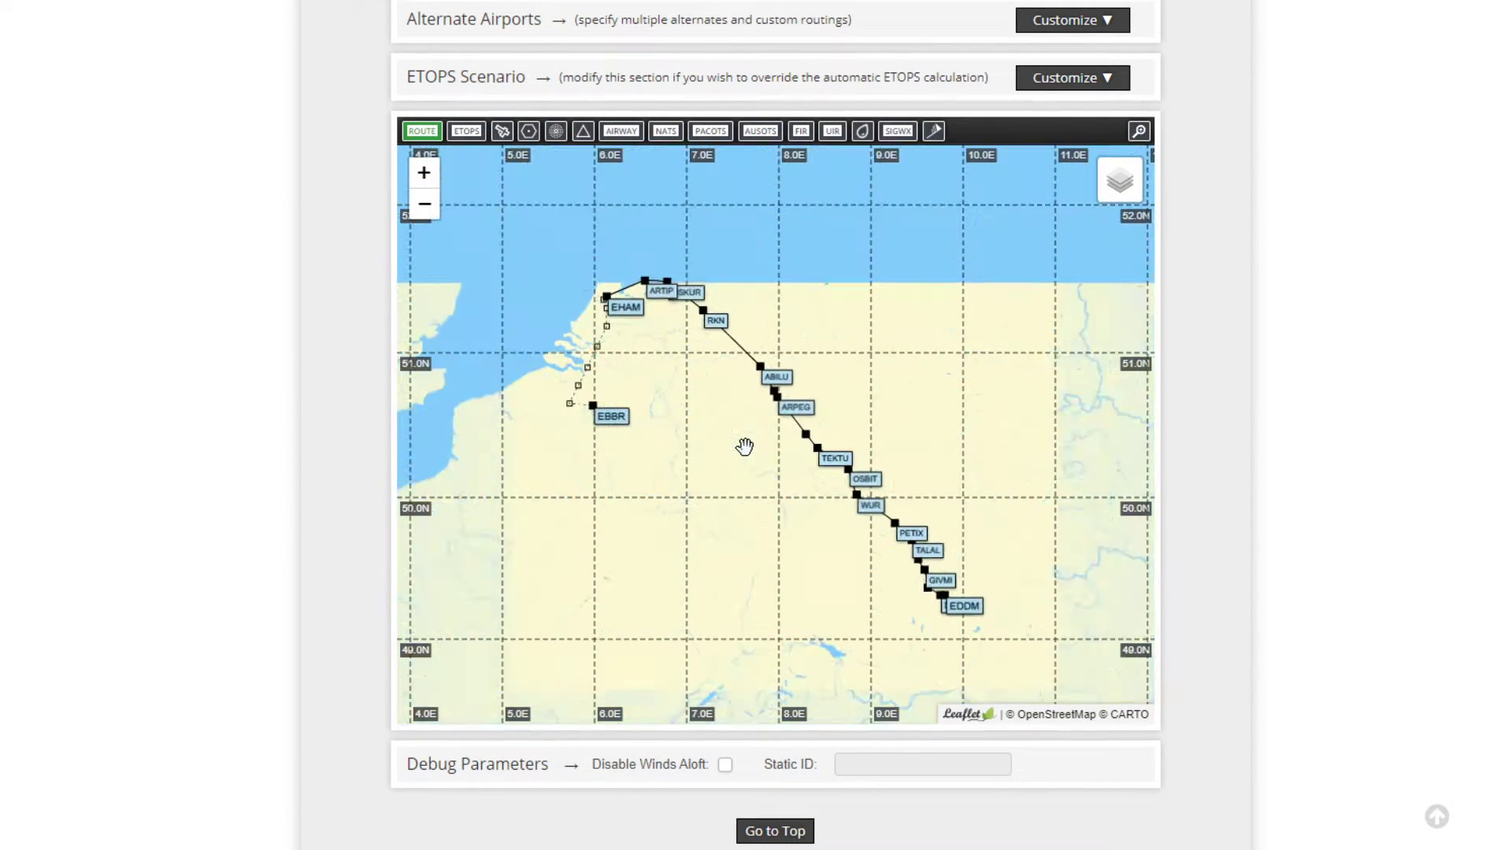
pyautogui.scroll(-1, 745, 447)
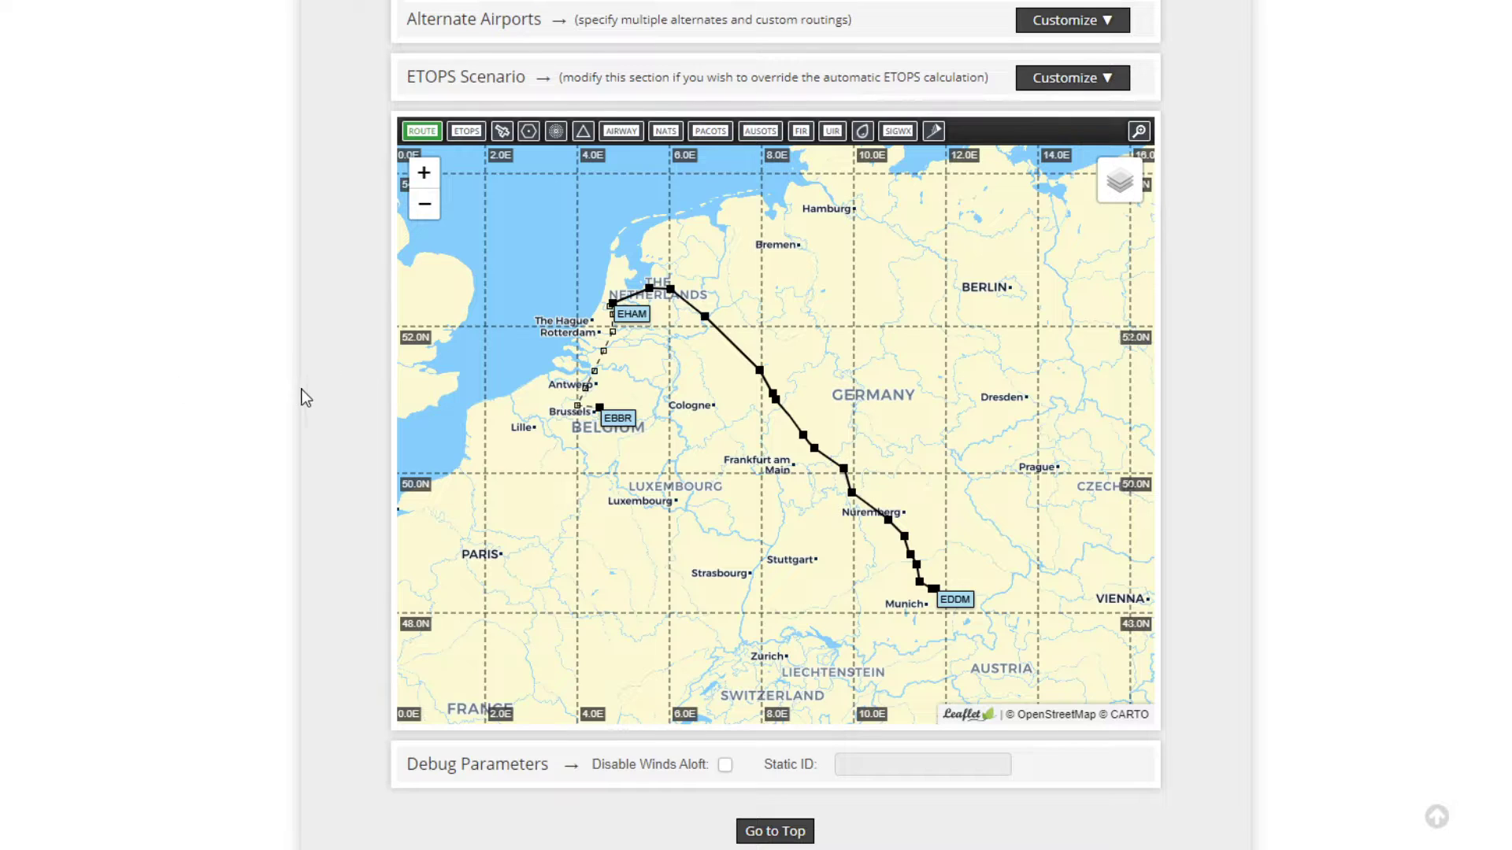
pyautogui.scroll(6, 296, 386)
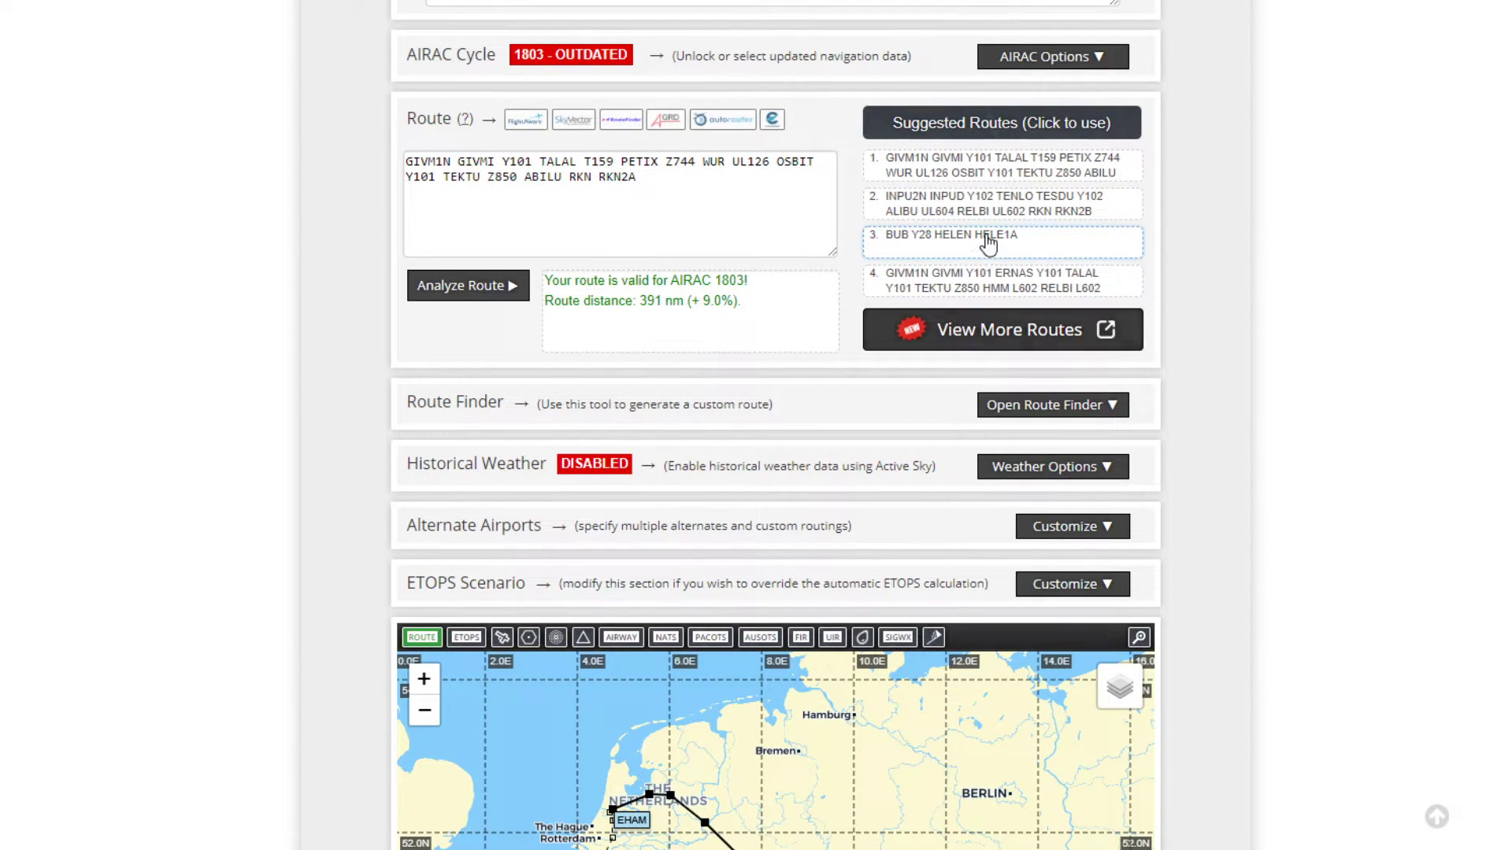
pyautogui.click(989, 242)
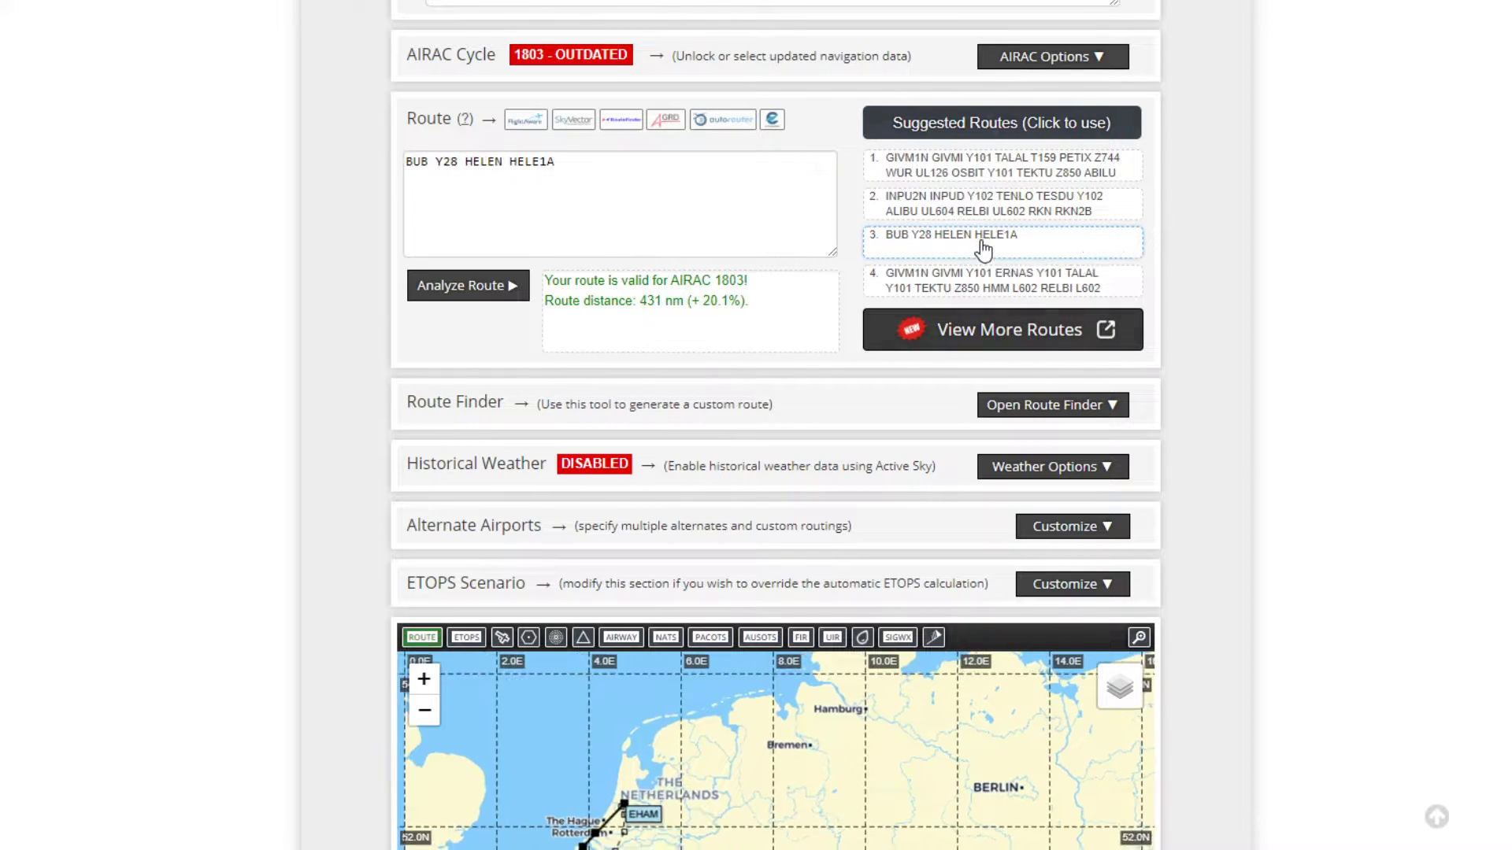
pyautogui.scroll(-4, 219, 611)
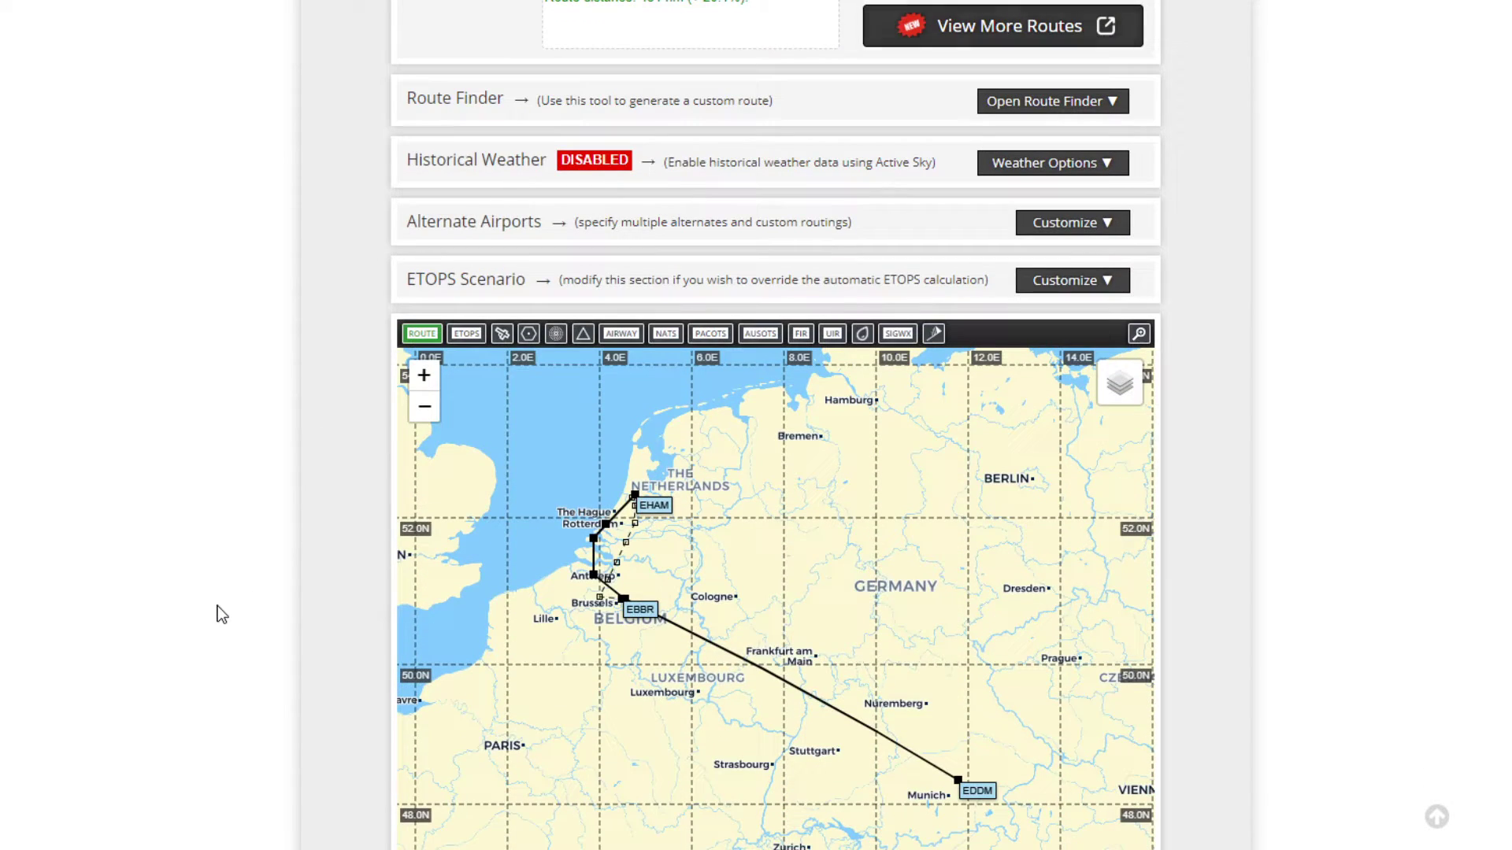
pyautogui.scroll(3, 217, 612)
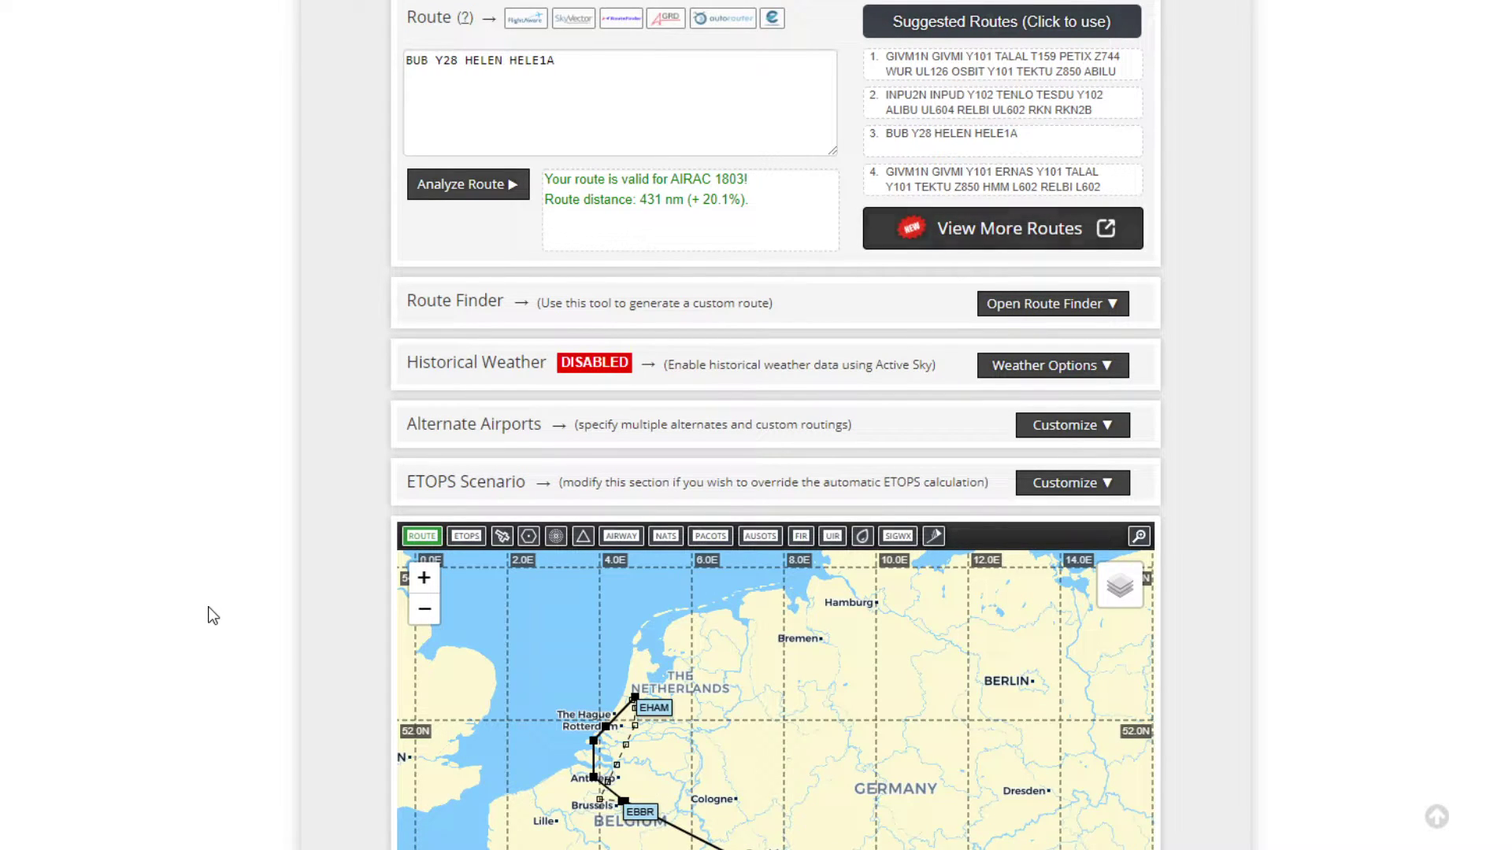
pyautogui.scroll(1, 213, 616)
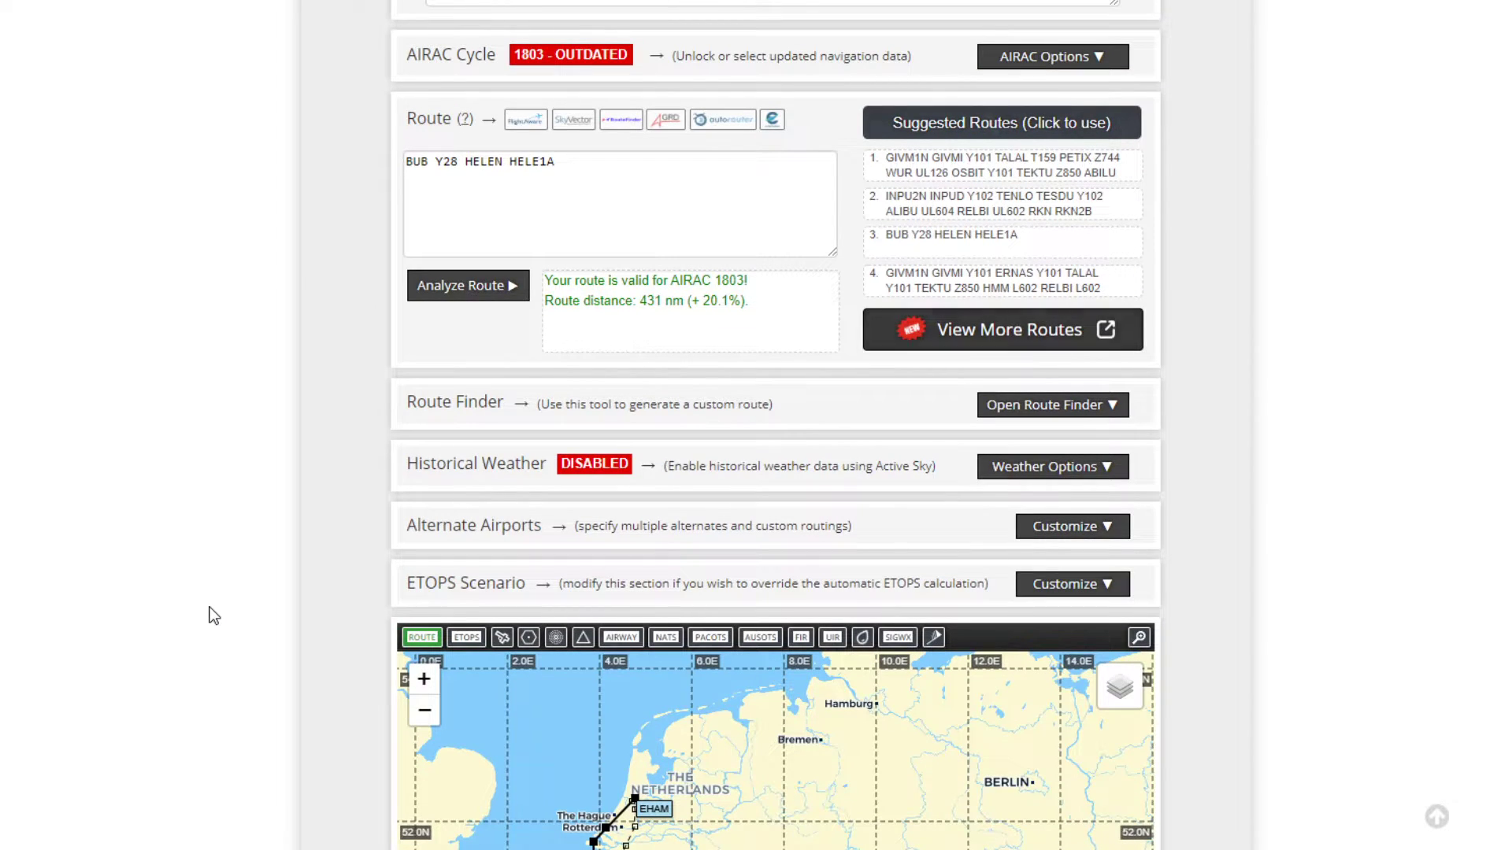
pyautogui.scroll(2, 212, 615)
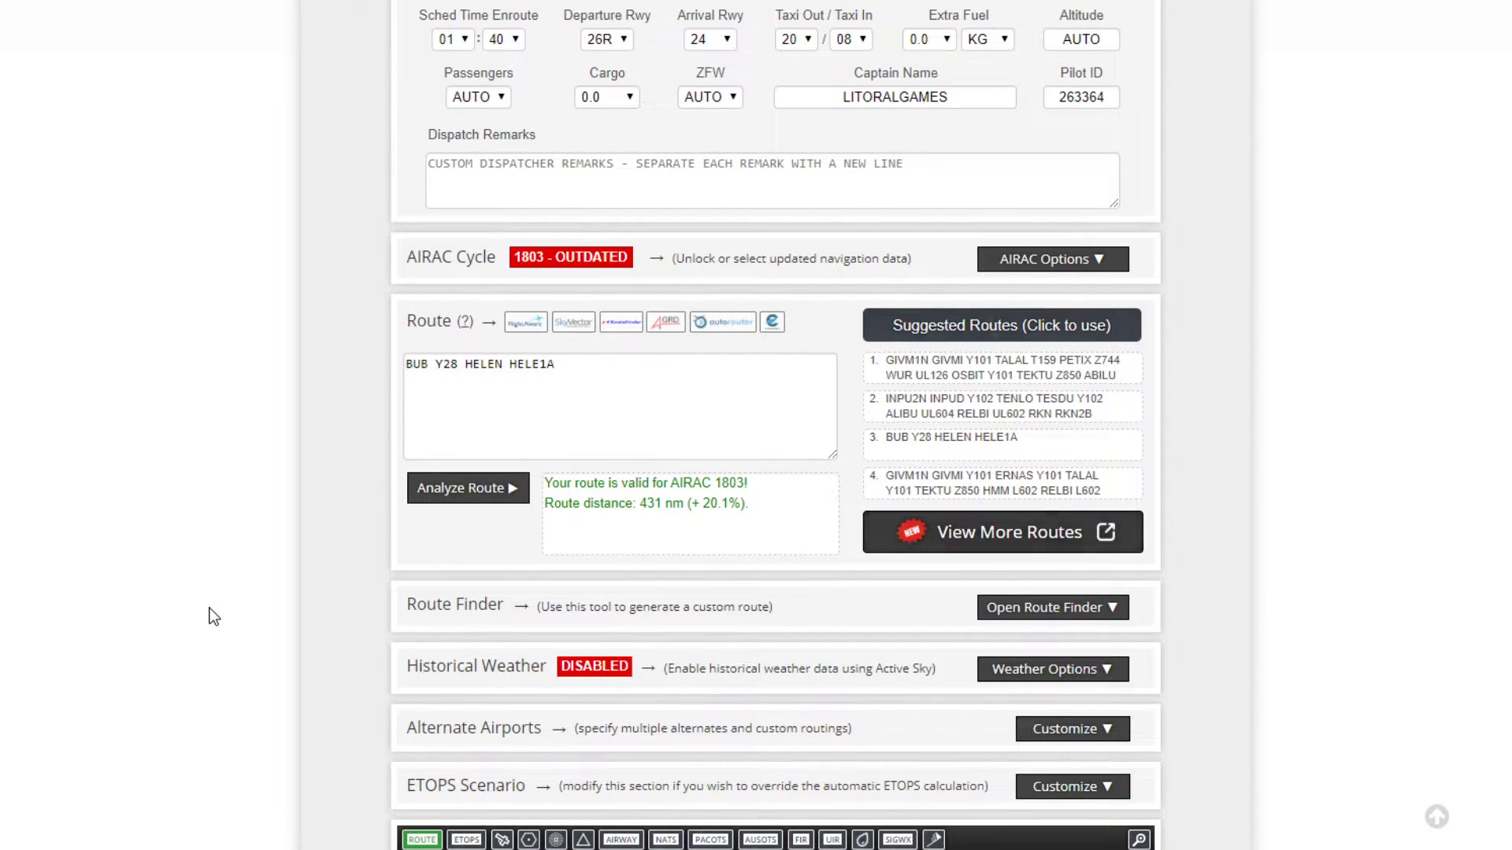
pyautogui.scroll(3, 212, 616)
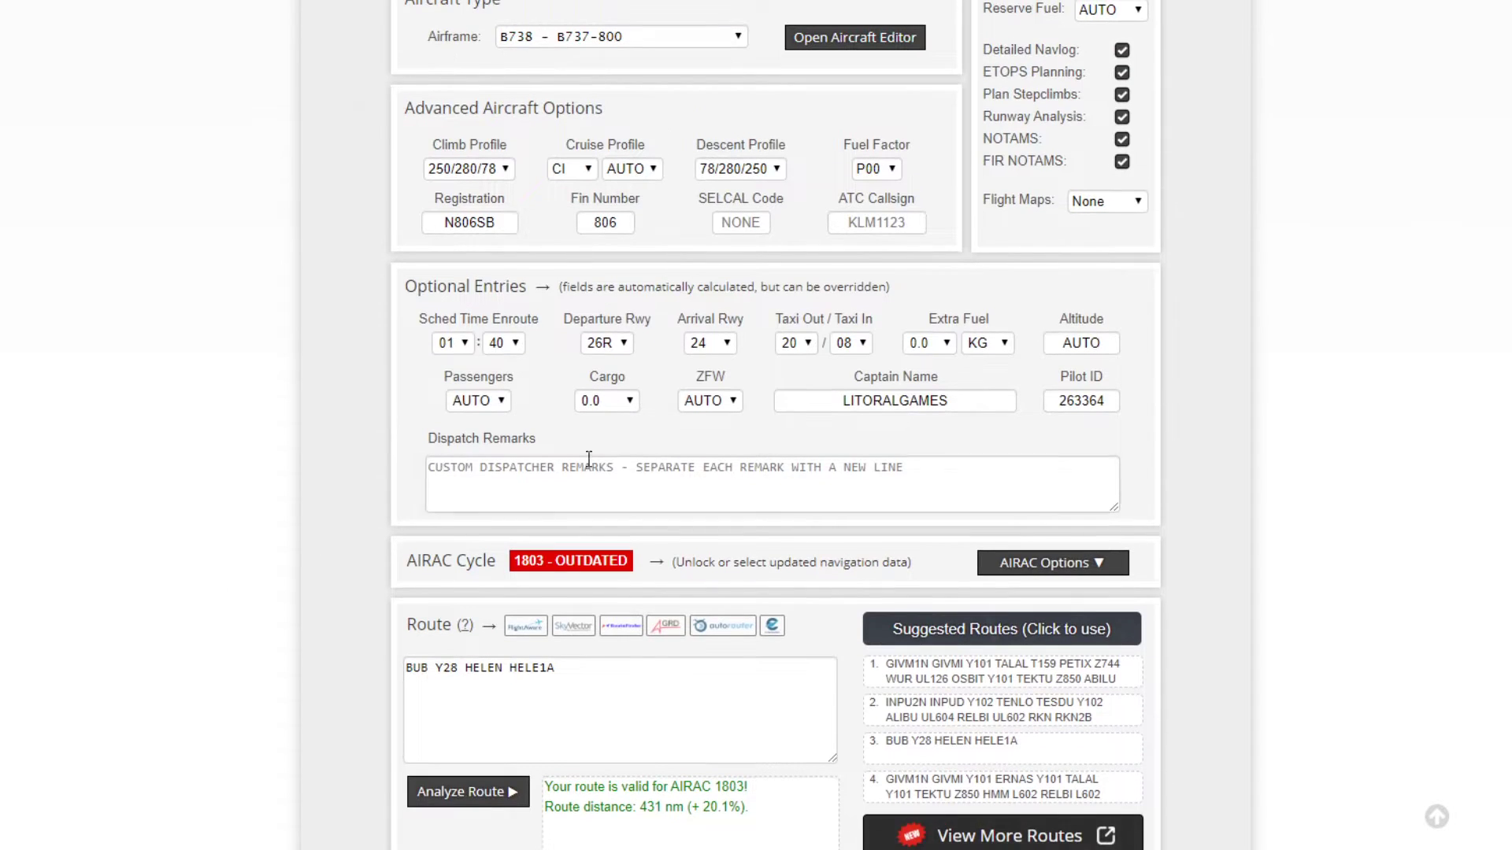
pyautogui.click(628, 347)
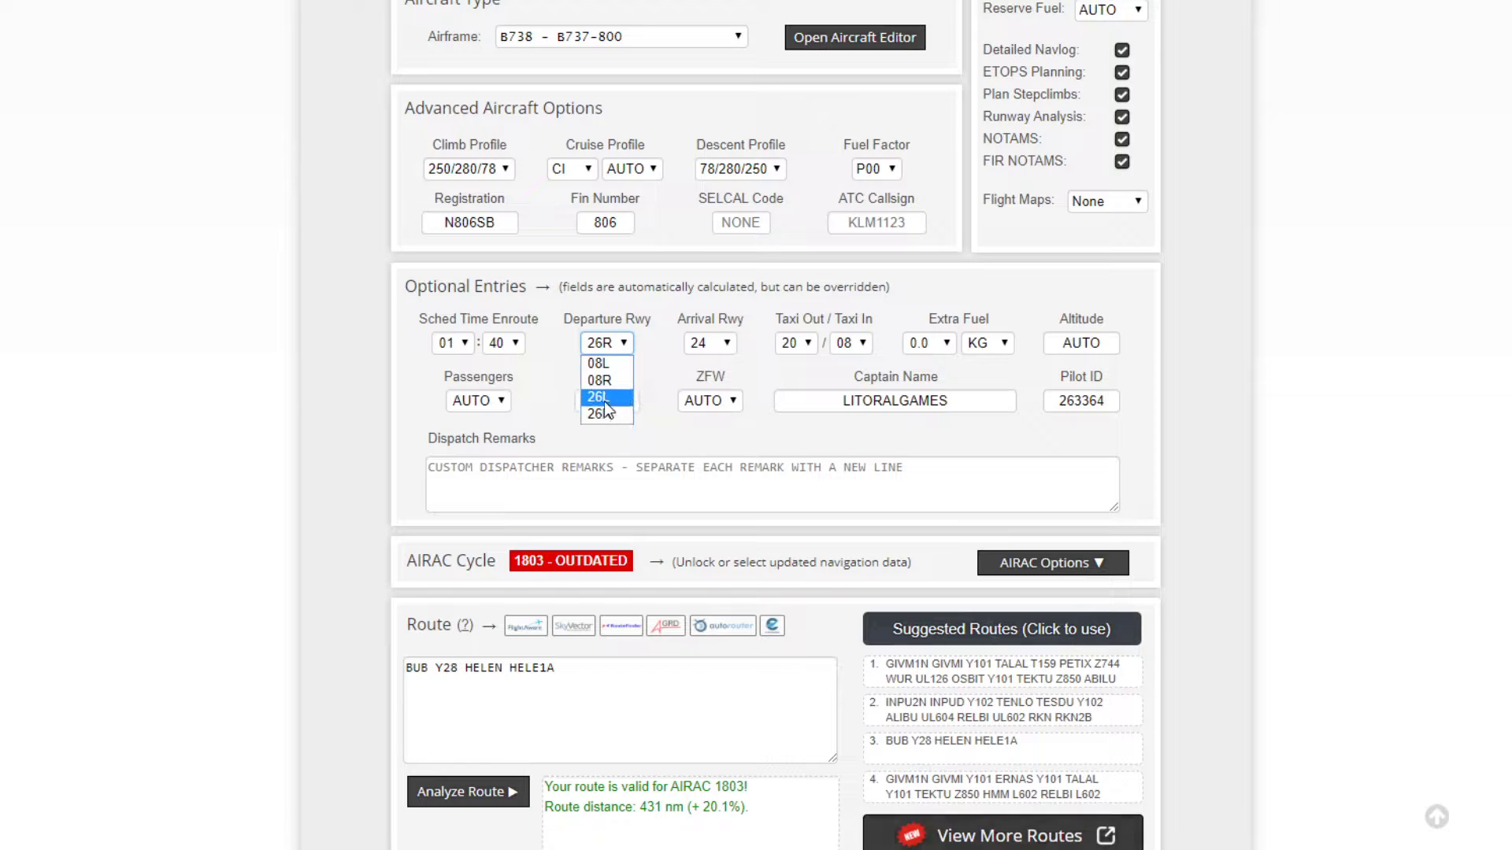
pyautogui.click(660, 368)
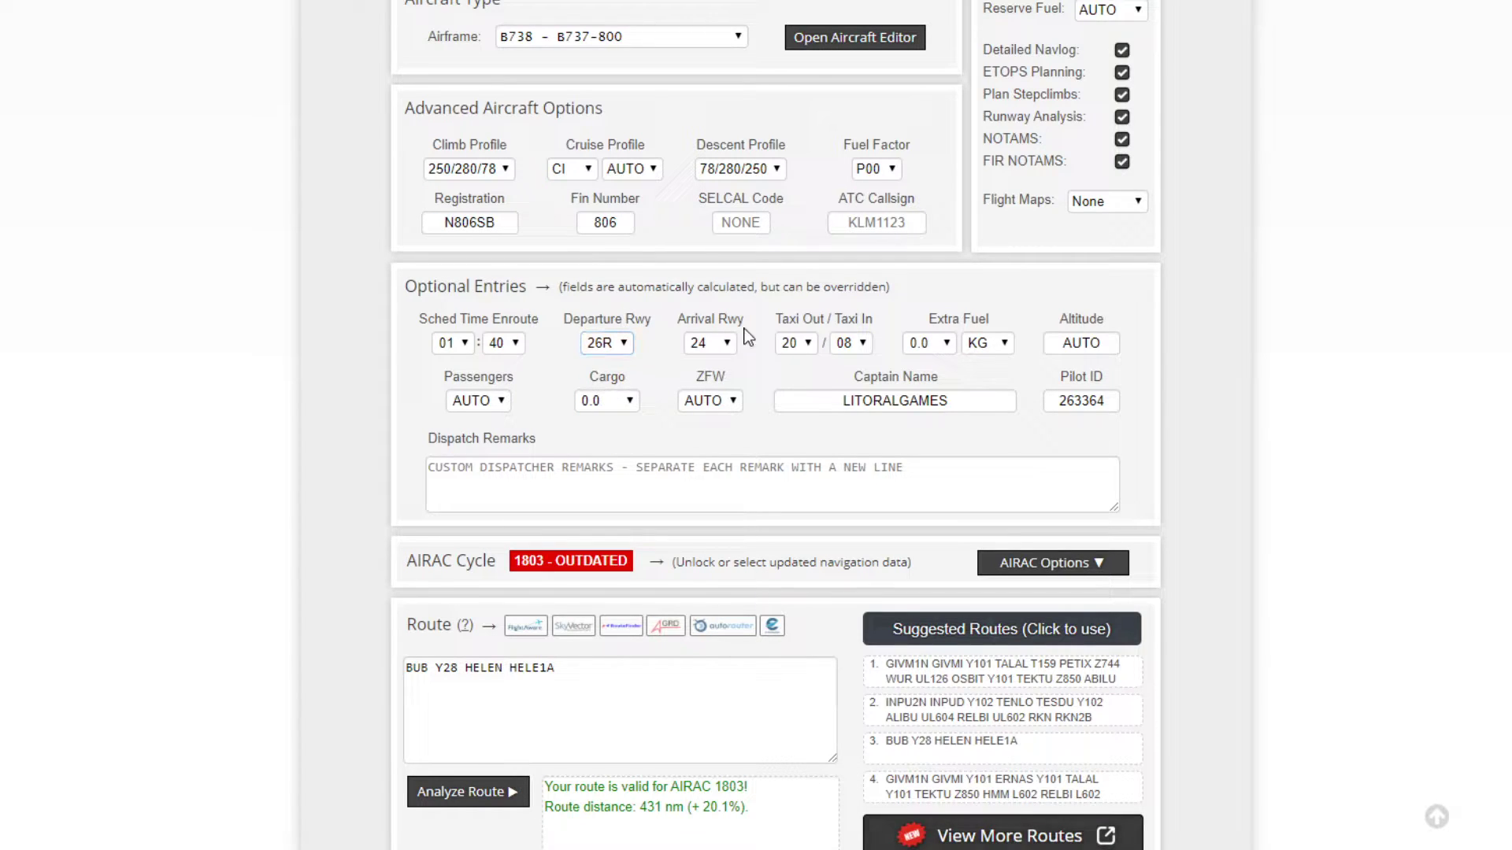
pyautogui.click(712, 345)
pyautogui.click(743, 377)
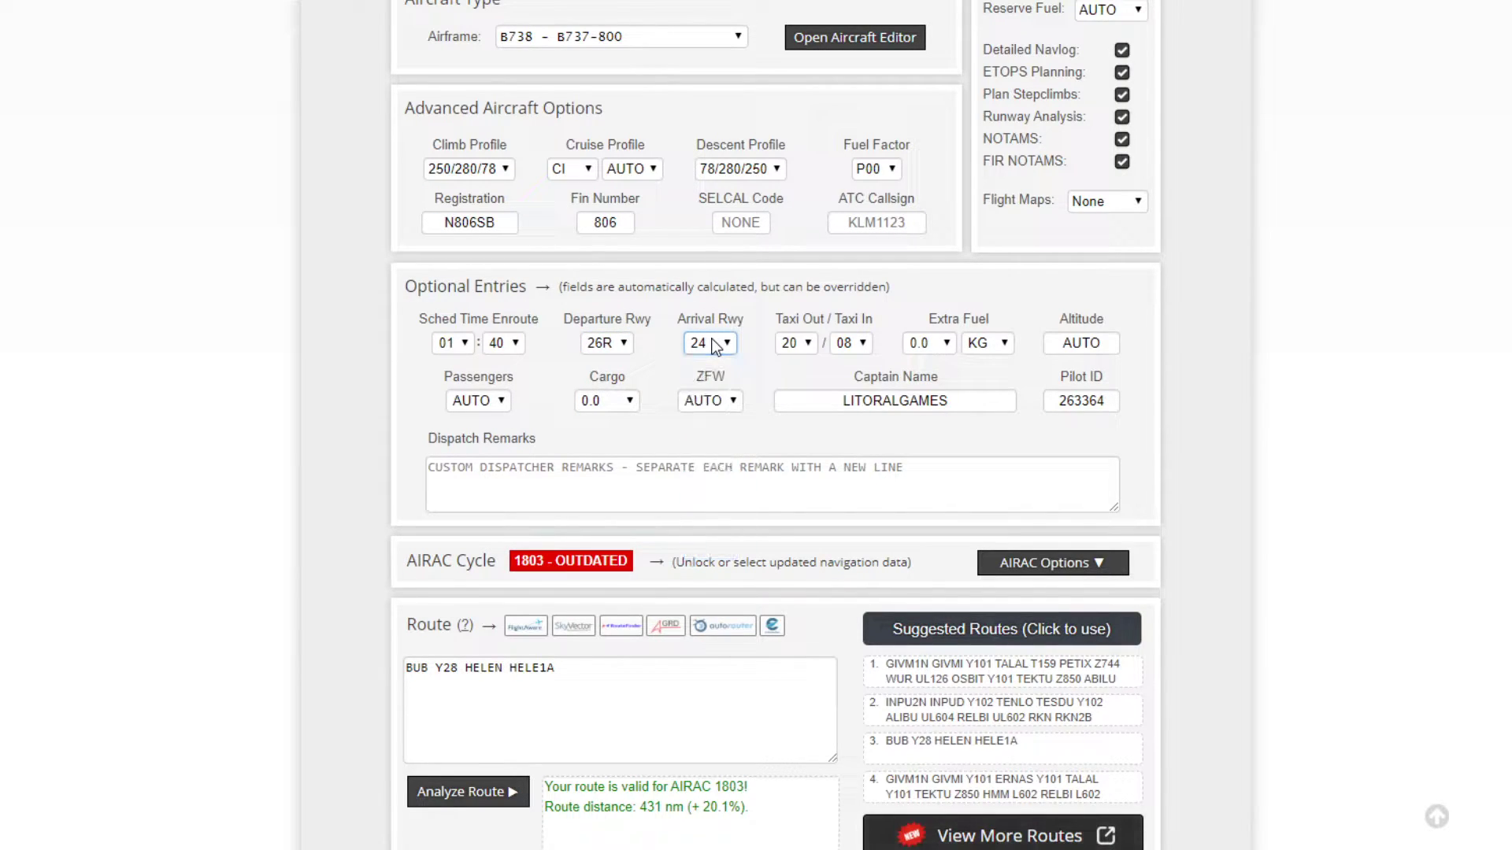
pyautogui.click(508, 474)
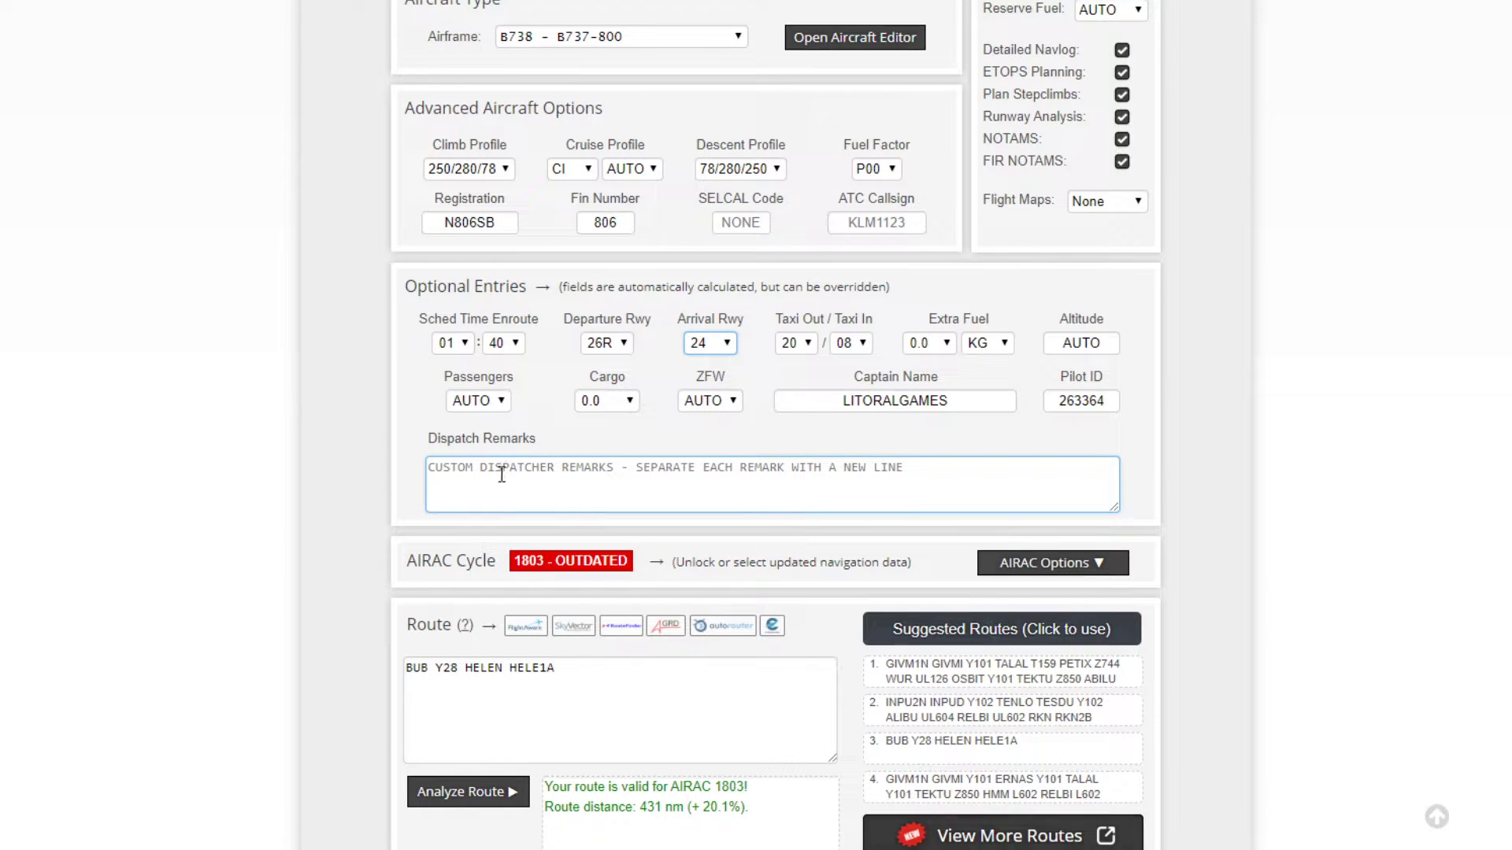
pyautogui.click(489, 436)
pyautogui.click(504, 402)
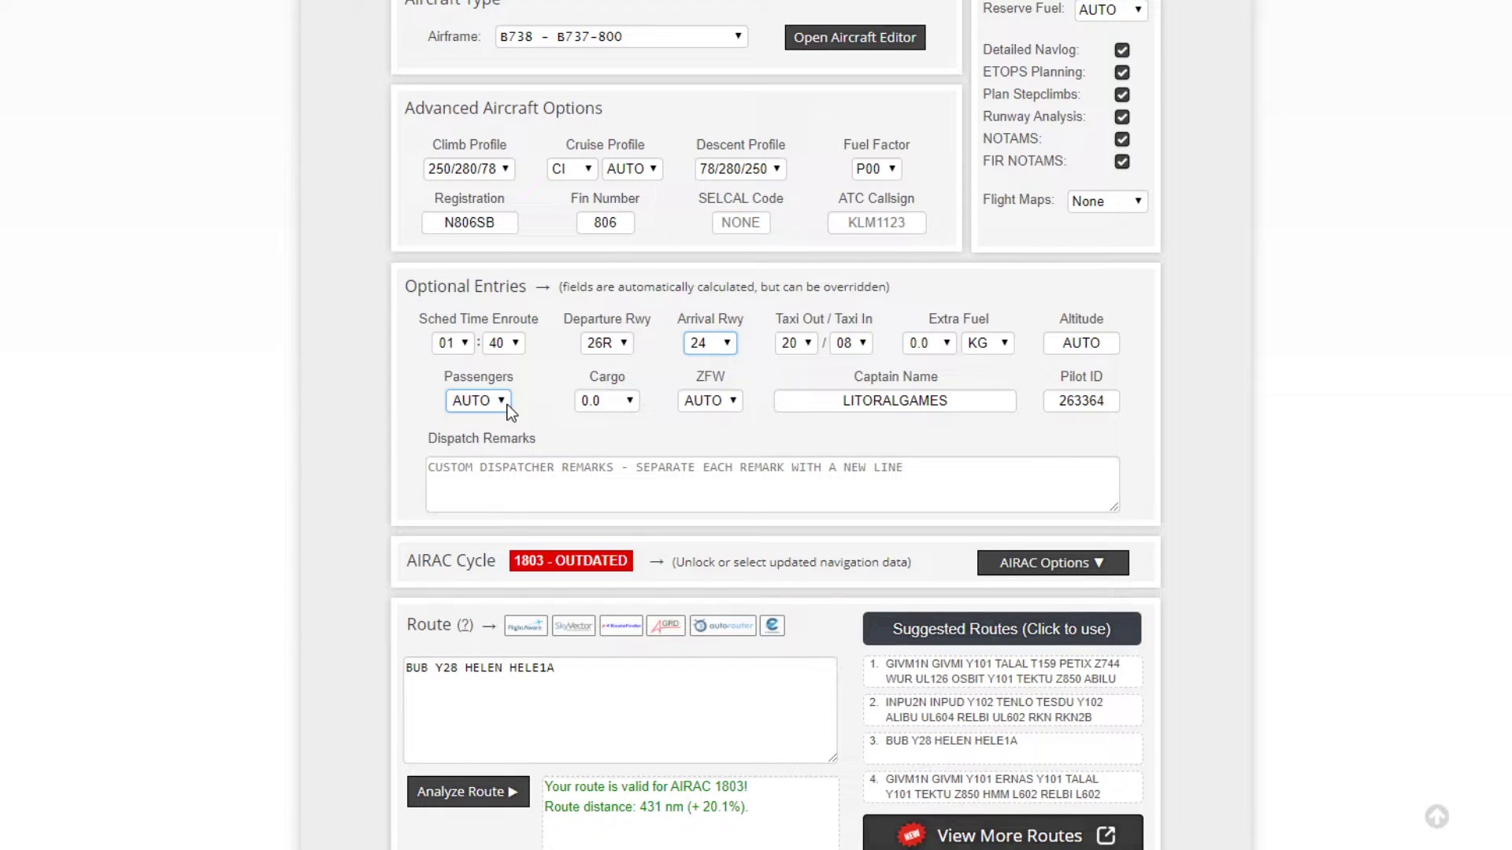
pyautogui.click(508, 405)
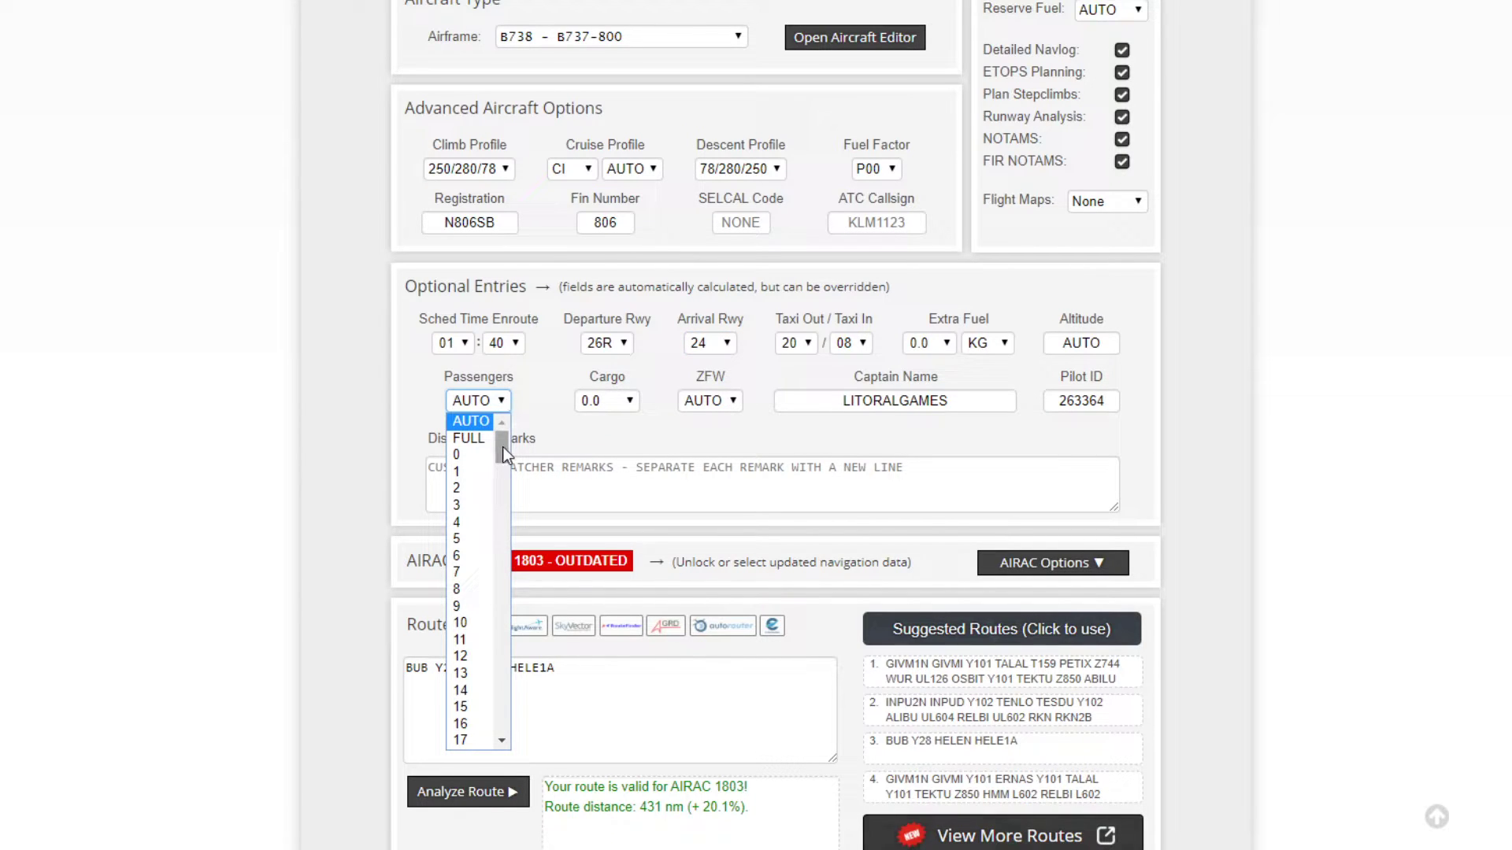
pyautogui.moveTo(503, 447); pyautogui.dragTo(471, 435)
pyautogui.click(390, 399)
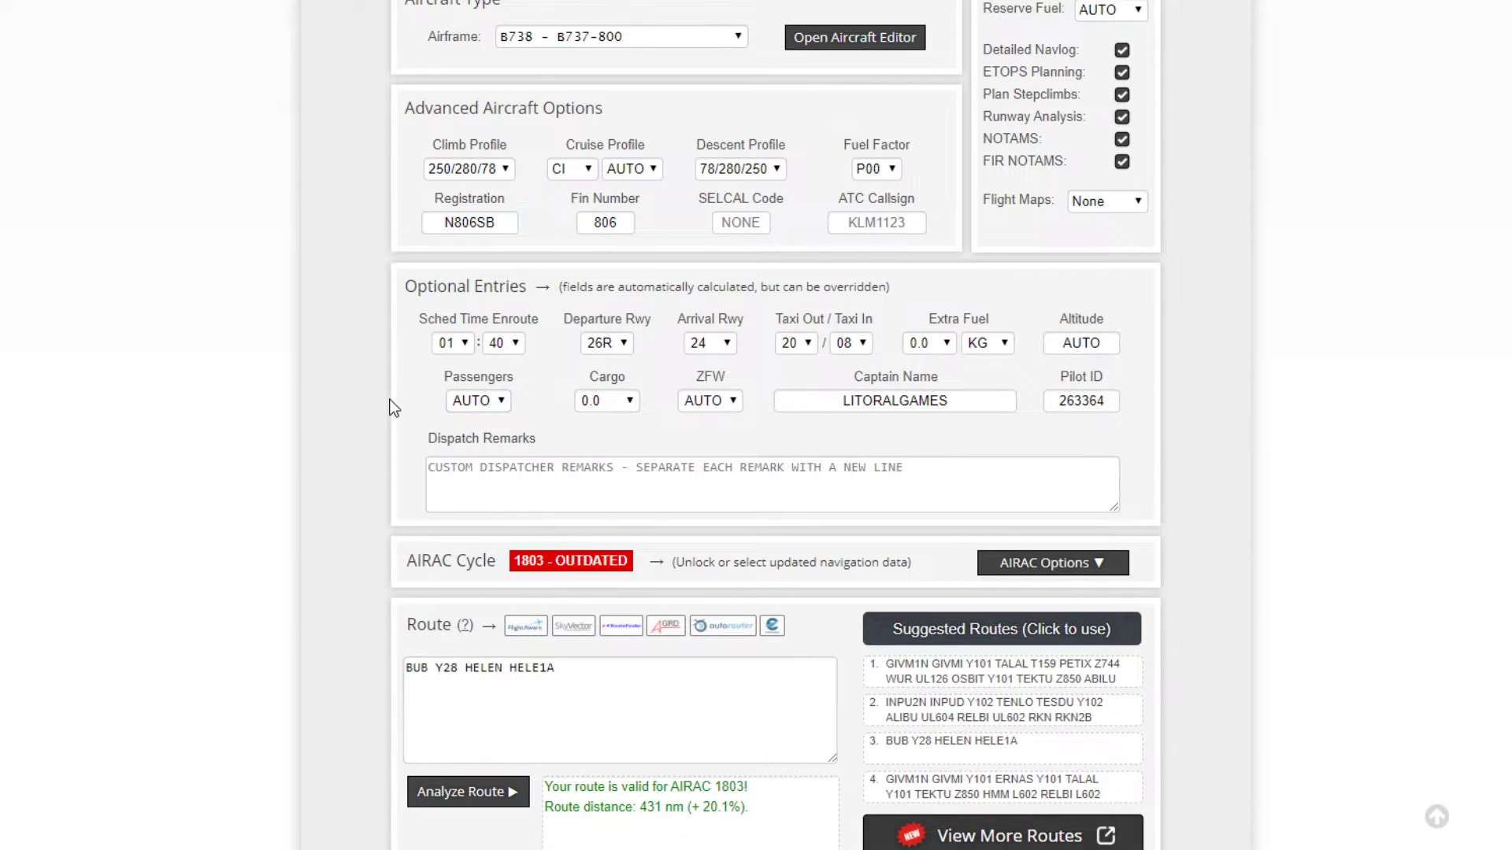
pyautogui.click(635, 403)
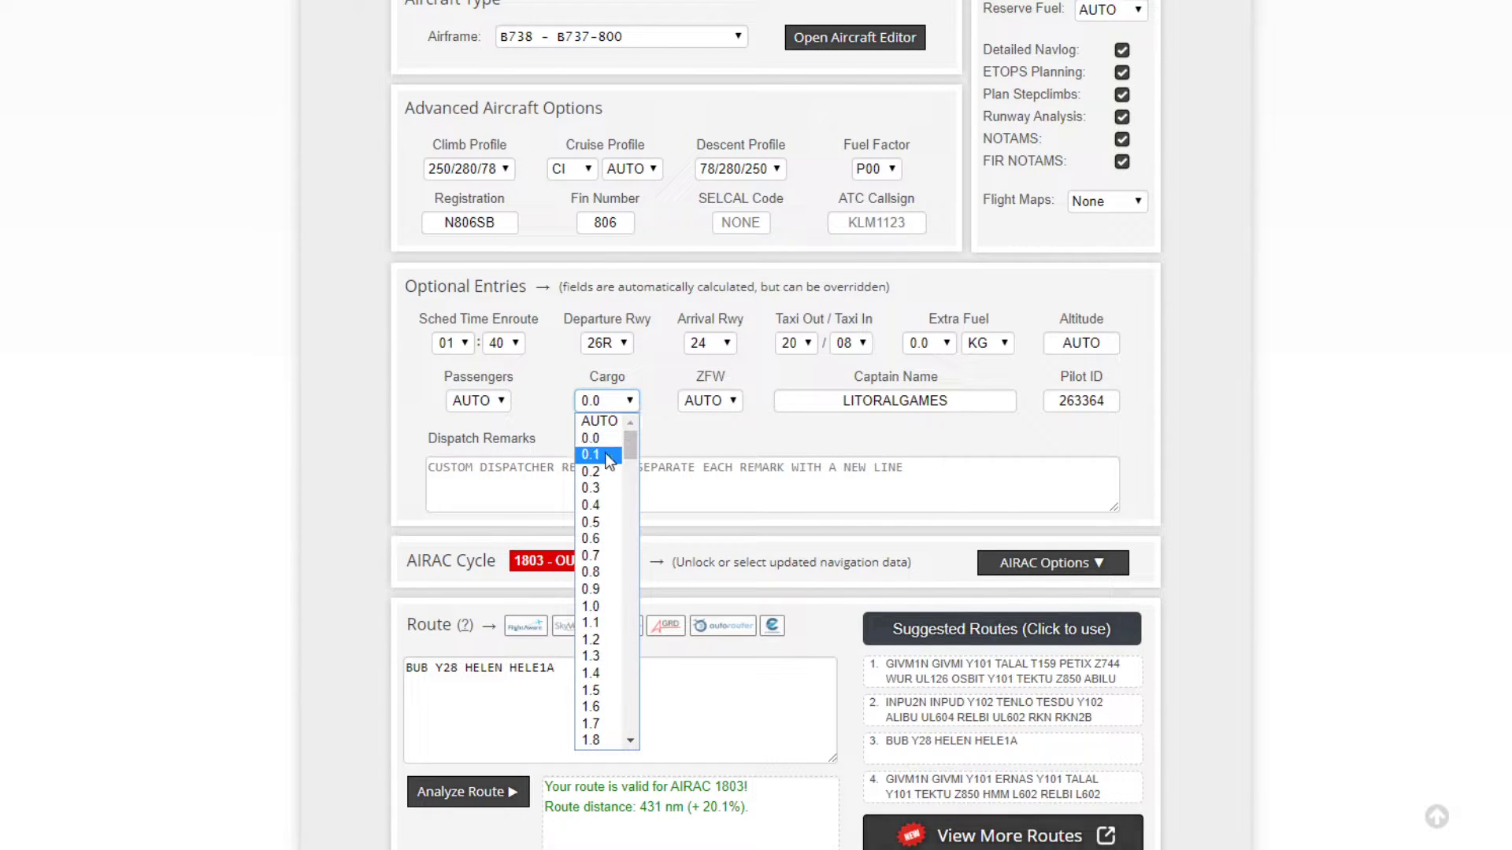
pyautogui.click(650, 419)
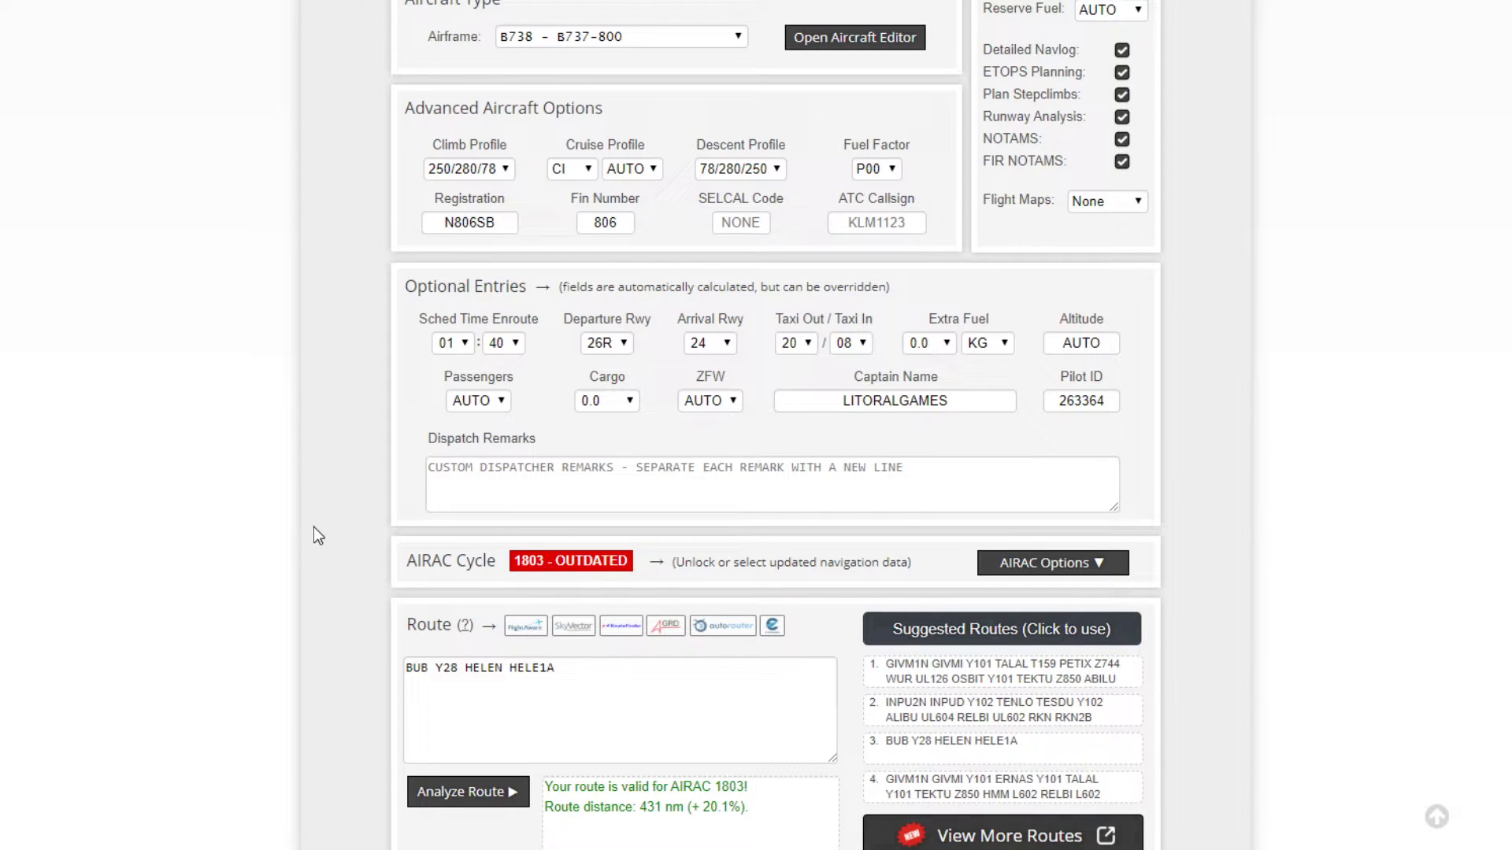
pyautogui.click(449, 498)
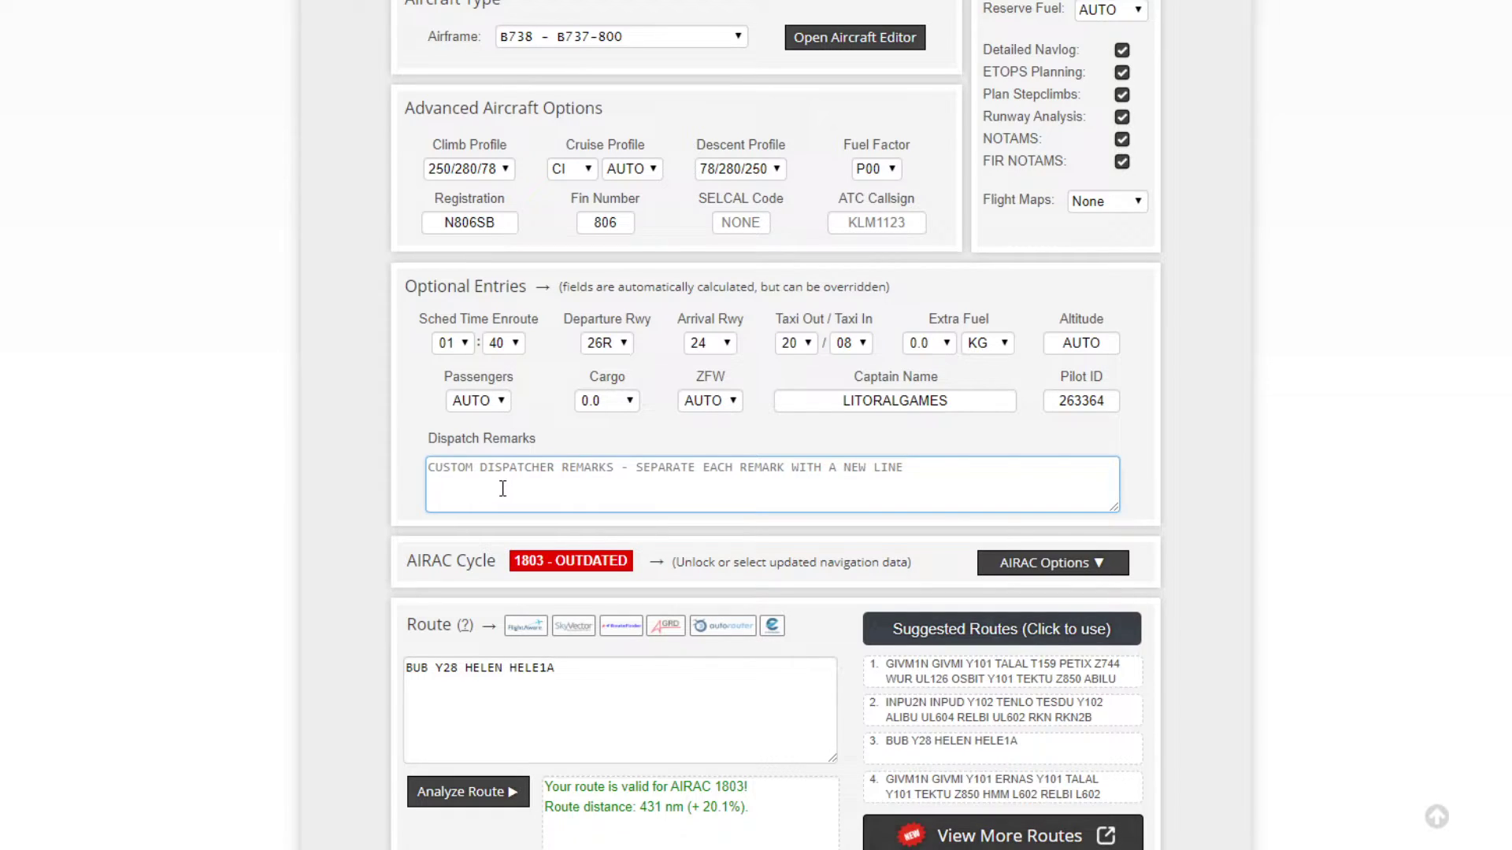
pyautogui.click(153, 540)
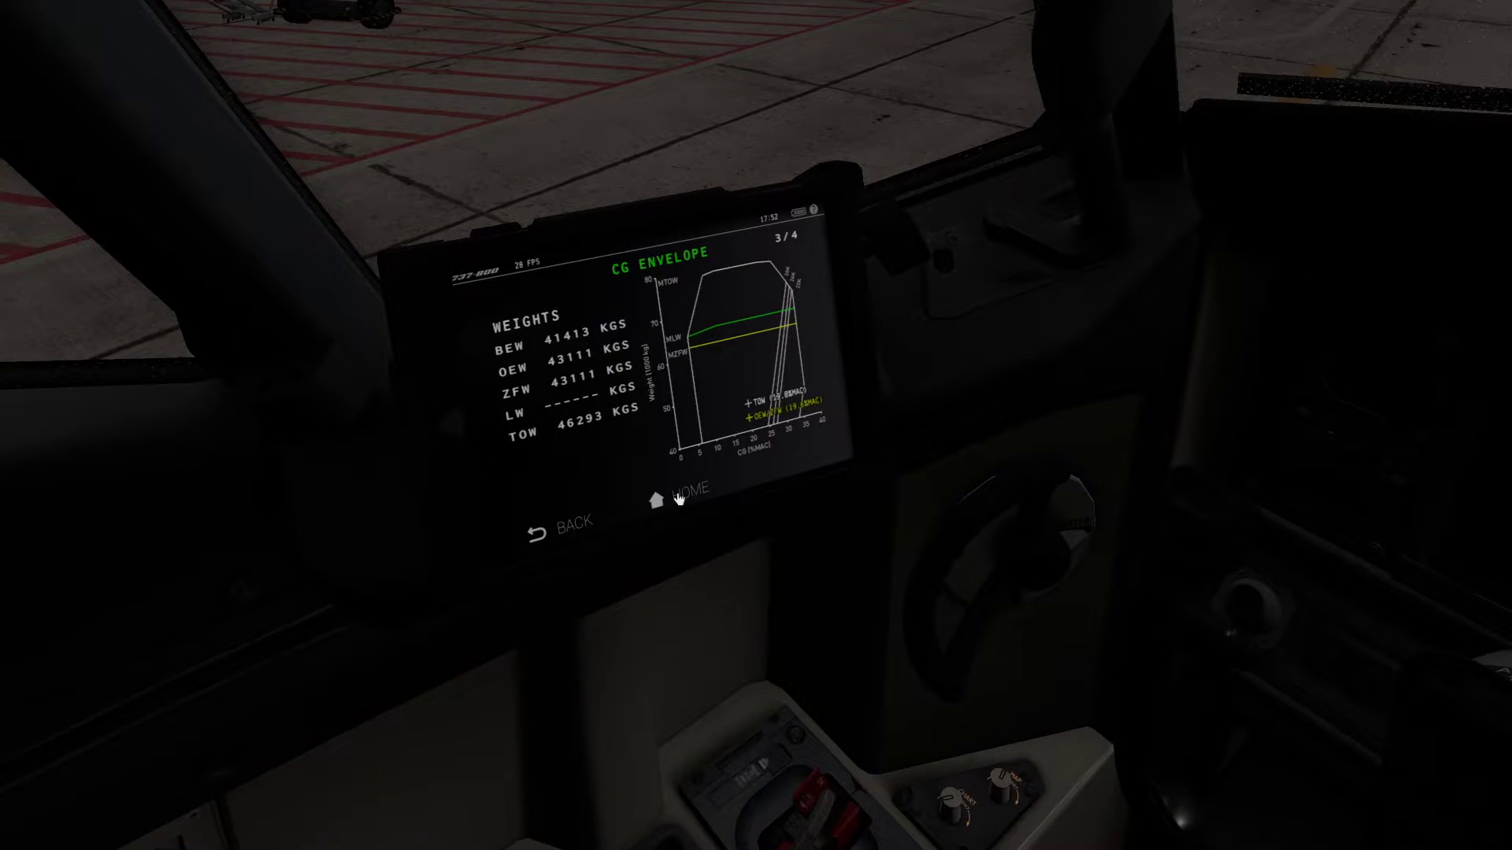
# Open Fuel, Weight & Balance on the EFB and review the landing and take-off performance pages.
pyautogui.click(679, 499)
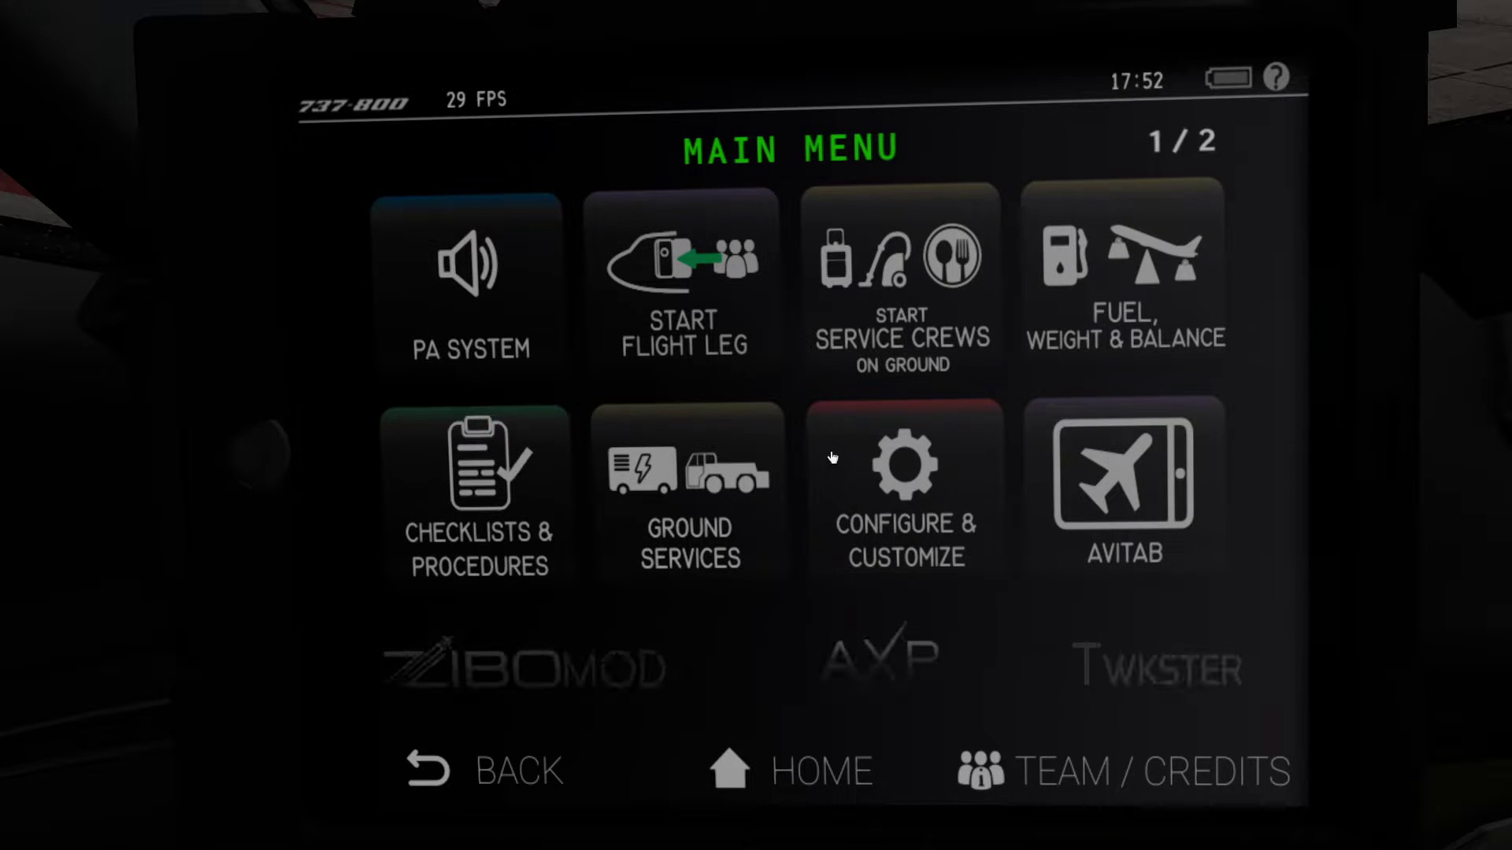
pyautogui.click(1118, 308)
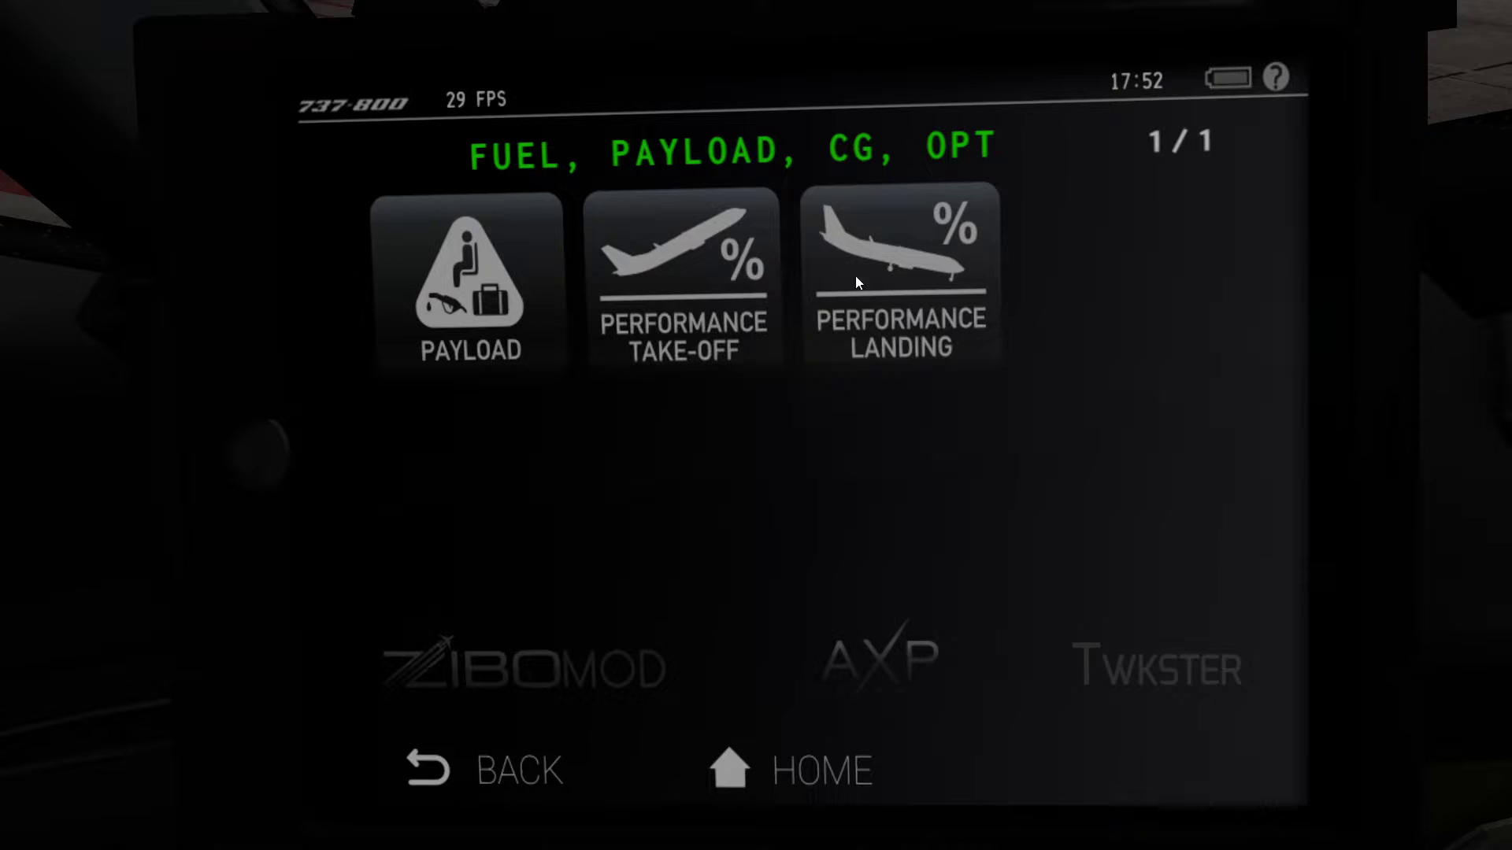
pyautogui.click(834, 351)
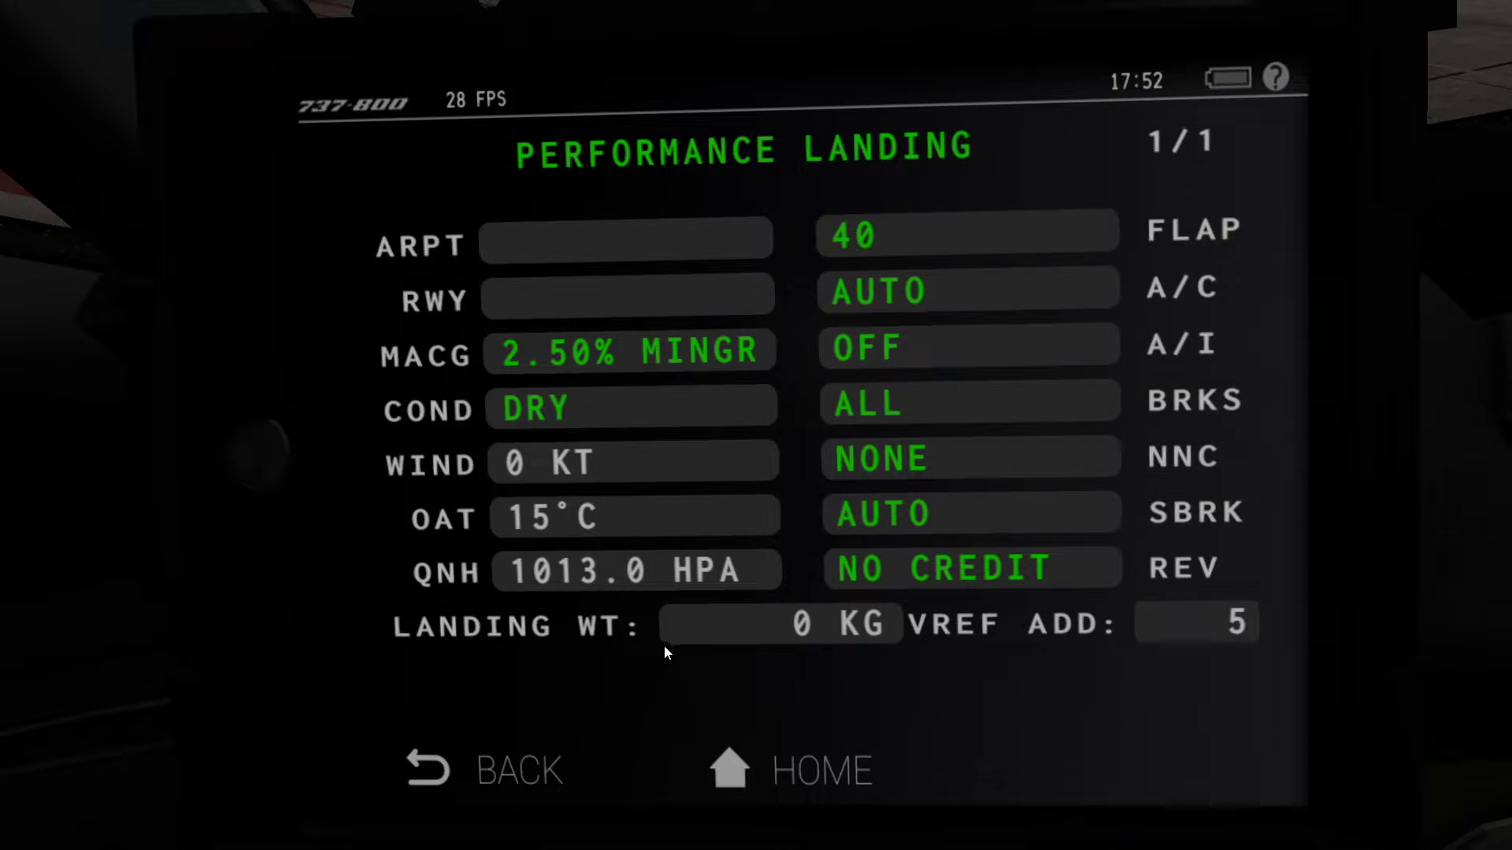
pyautogui.click(491, 768)
pyautogui.click(672, 330)
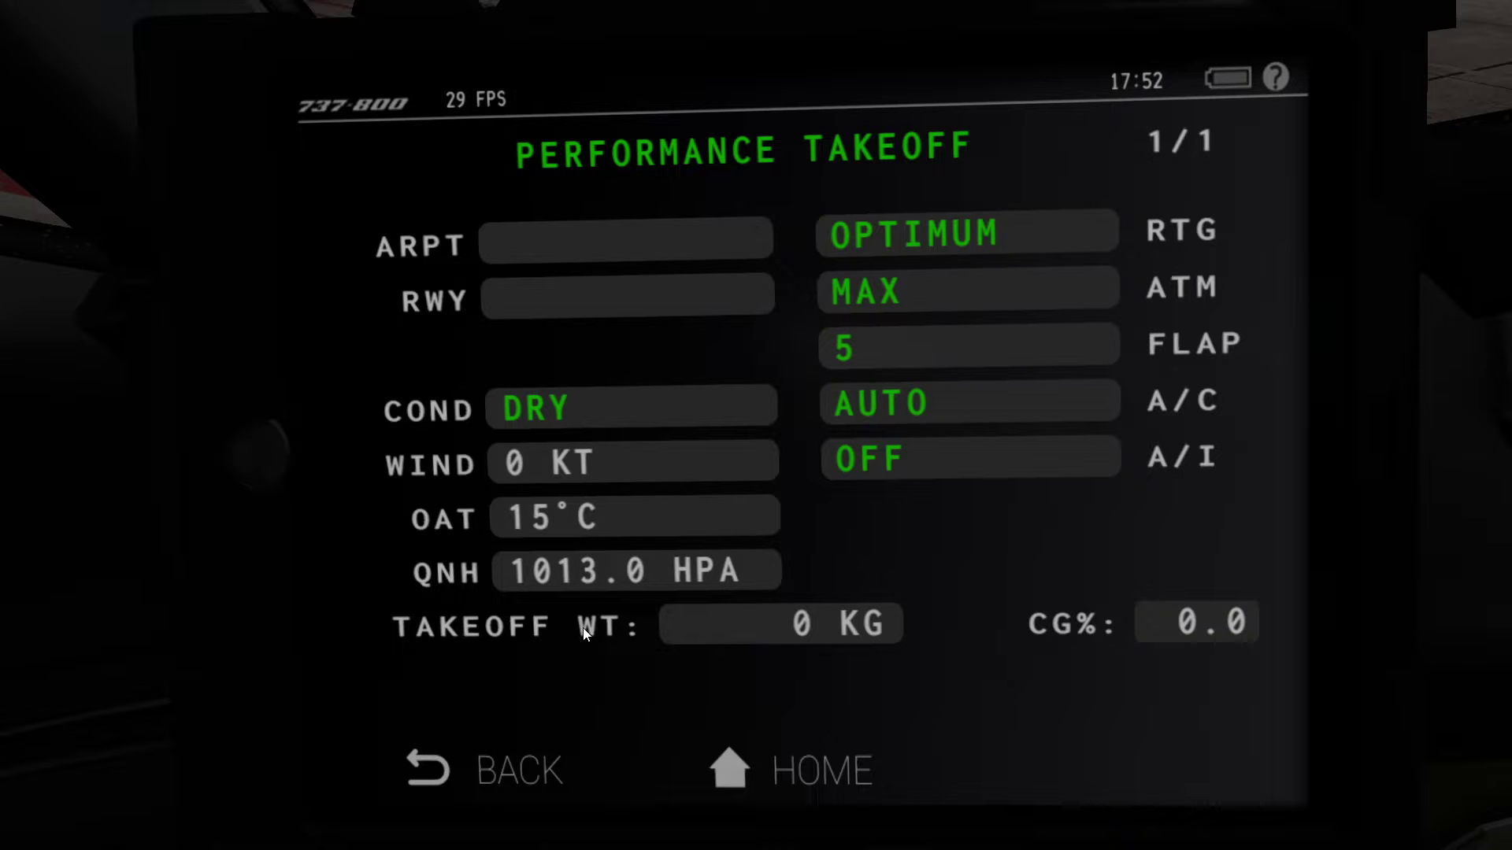
pyautogui.click(528, 776)
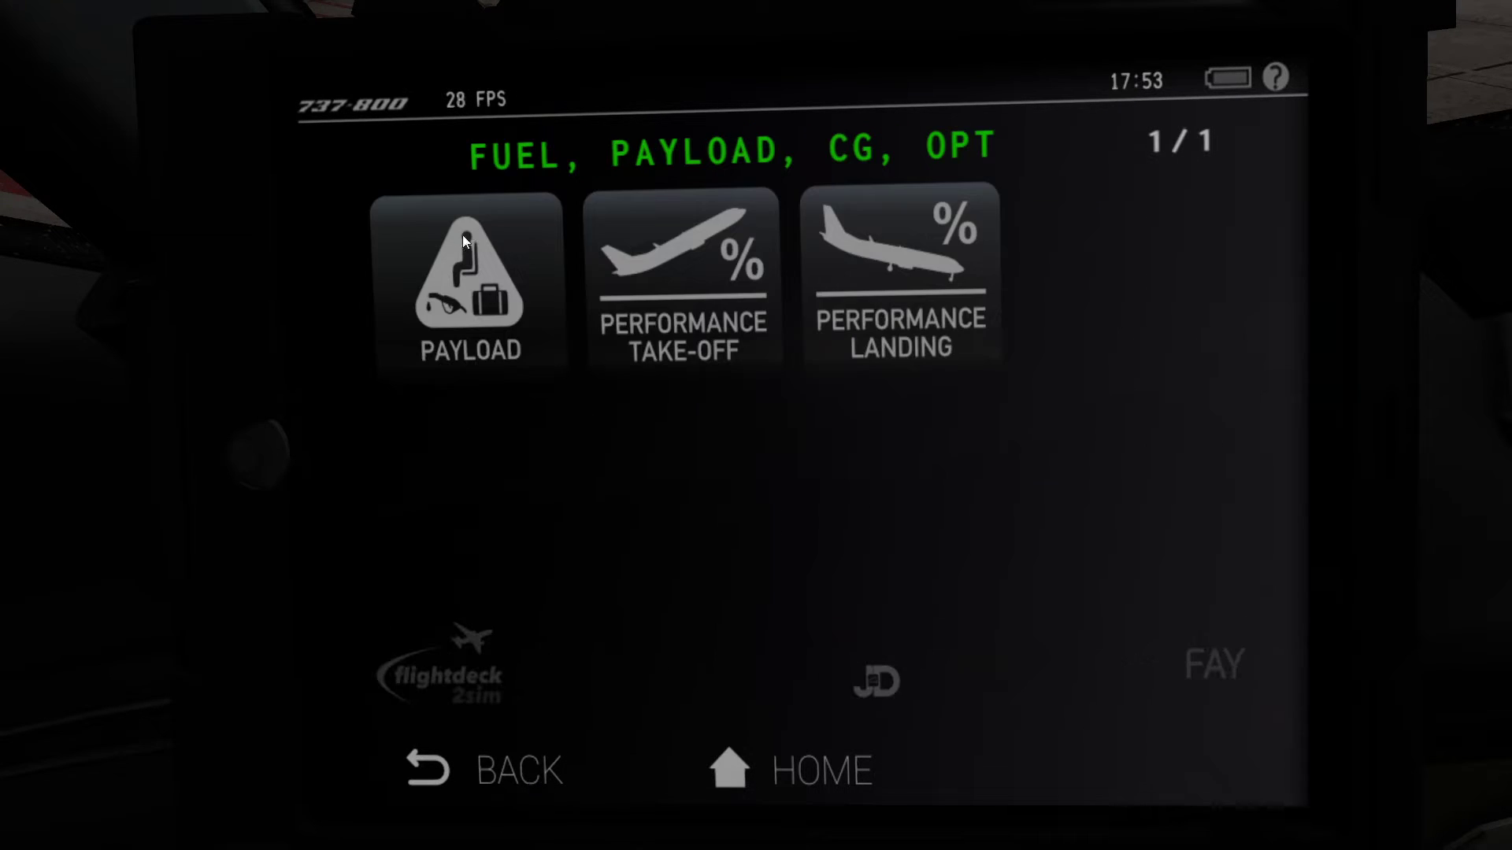
# Page through the Fuel/Payload/CG, Payload, CG Envelope and Layout pages, ending on Payload 2/4.
pyautogui.click(483, 315)
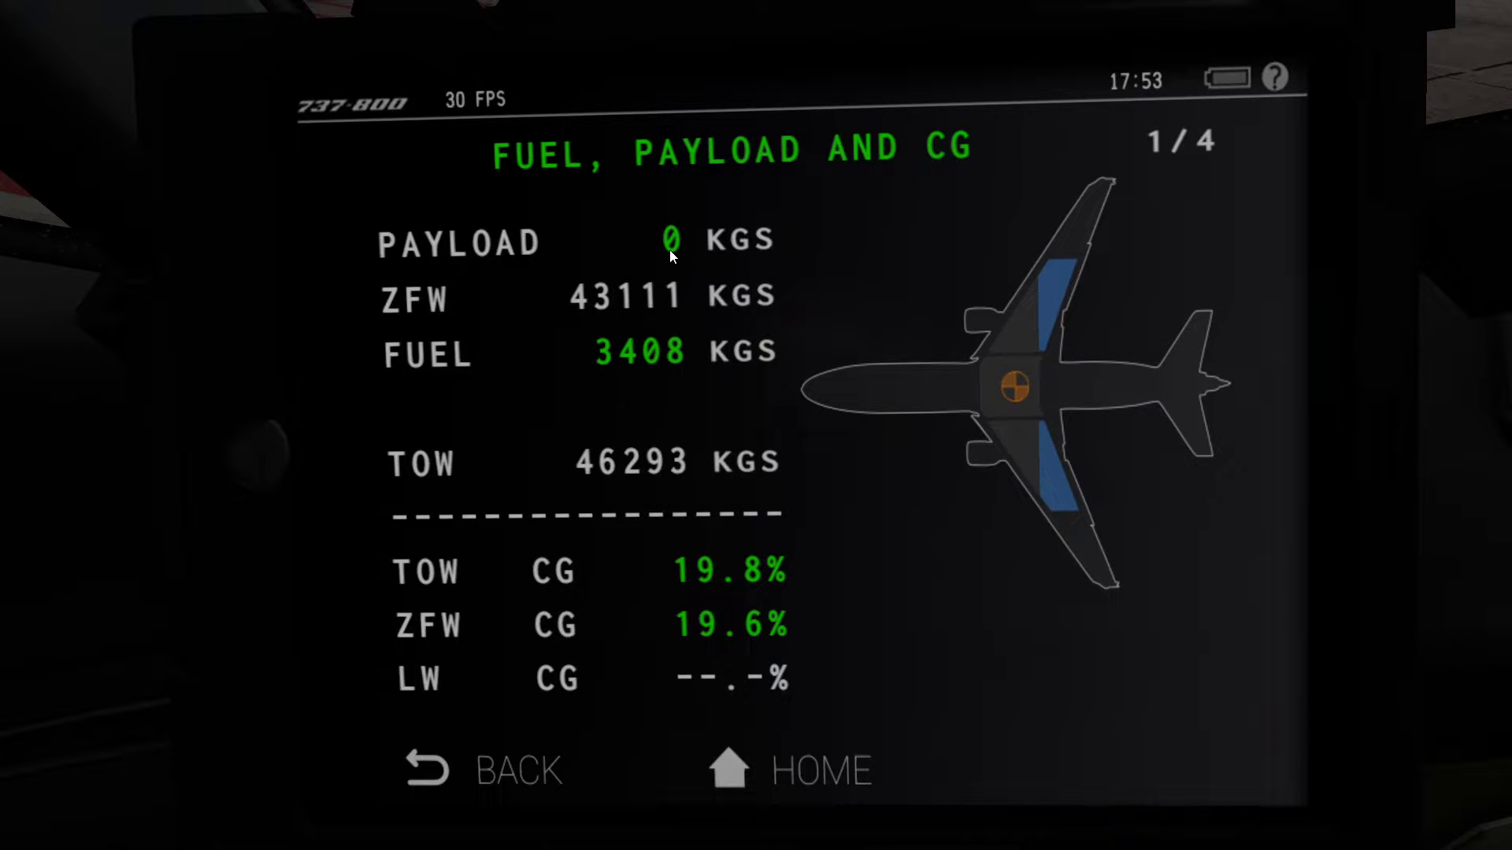
pyautogui.click(668, 240)
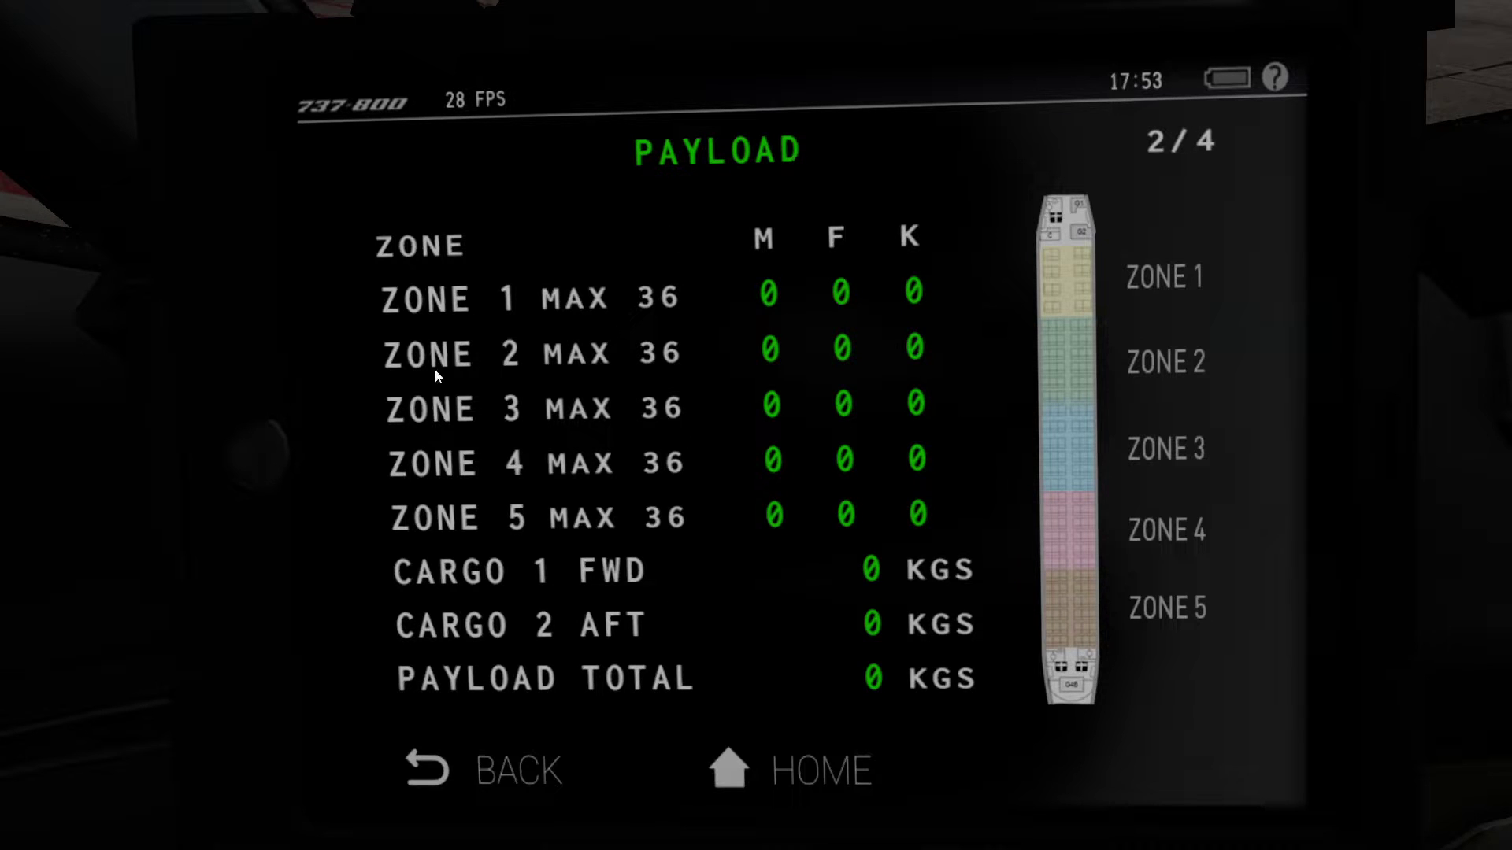
pyautogui.click(339, 501)
pyautogui.click(1296, 461)
pyautogui.click(1291, 479)
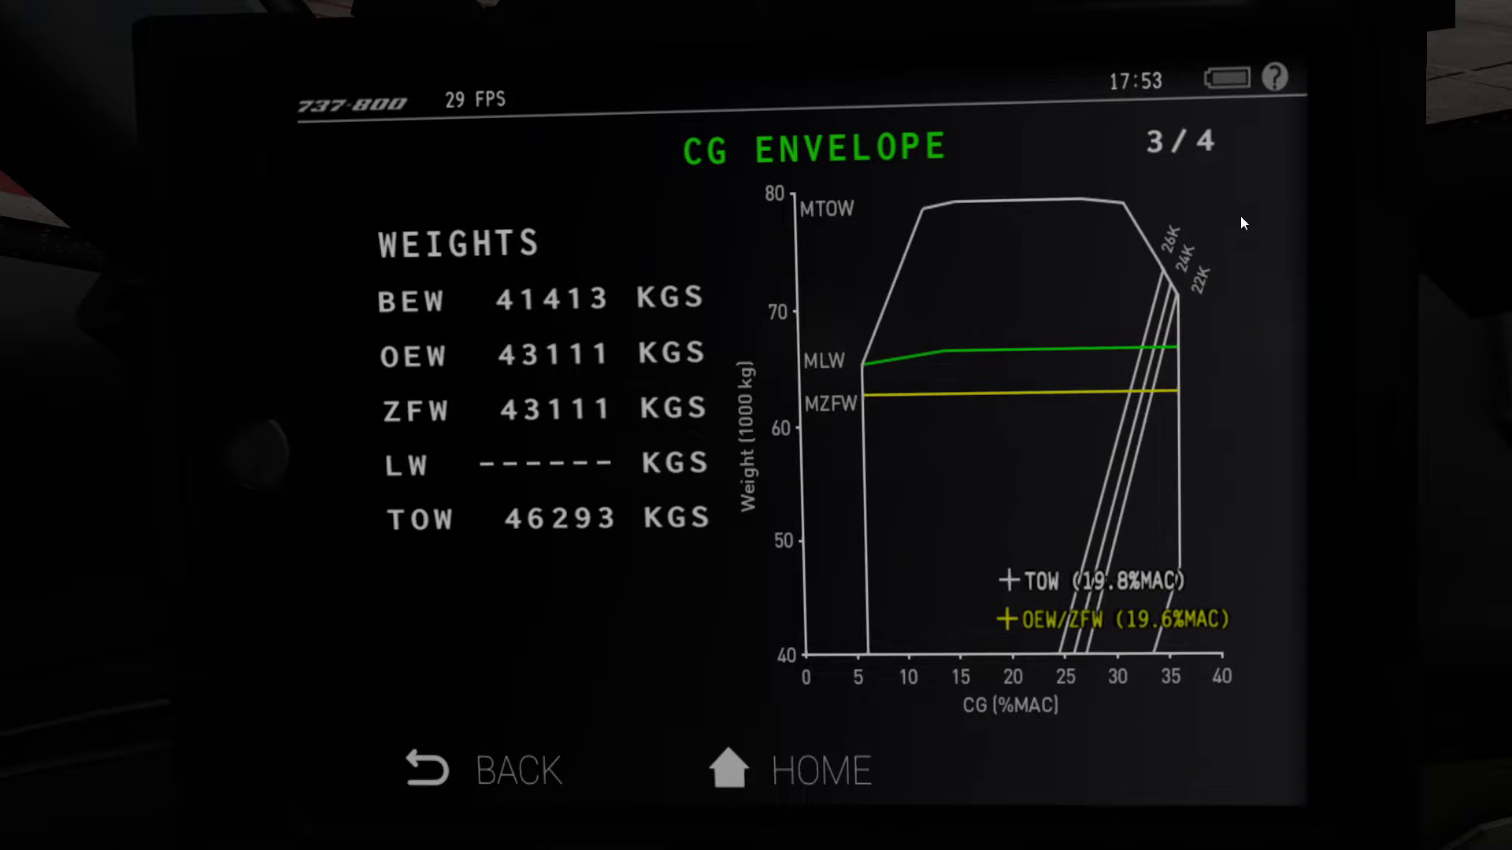
pyautogui.click(1287, 402)
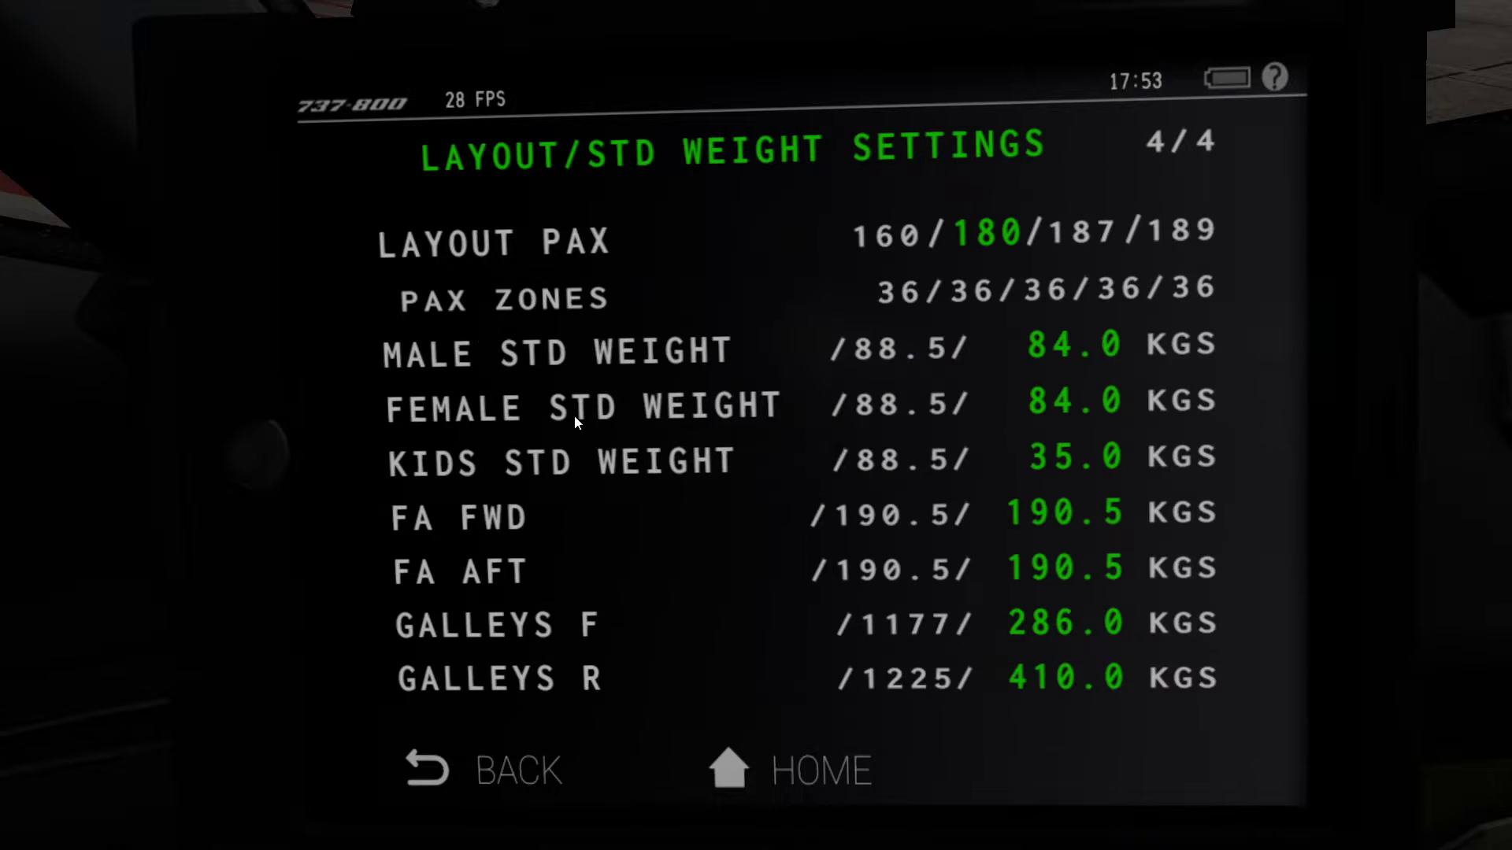
pyautogui.click(326, 489)
pyautogui.click(333, 479)
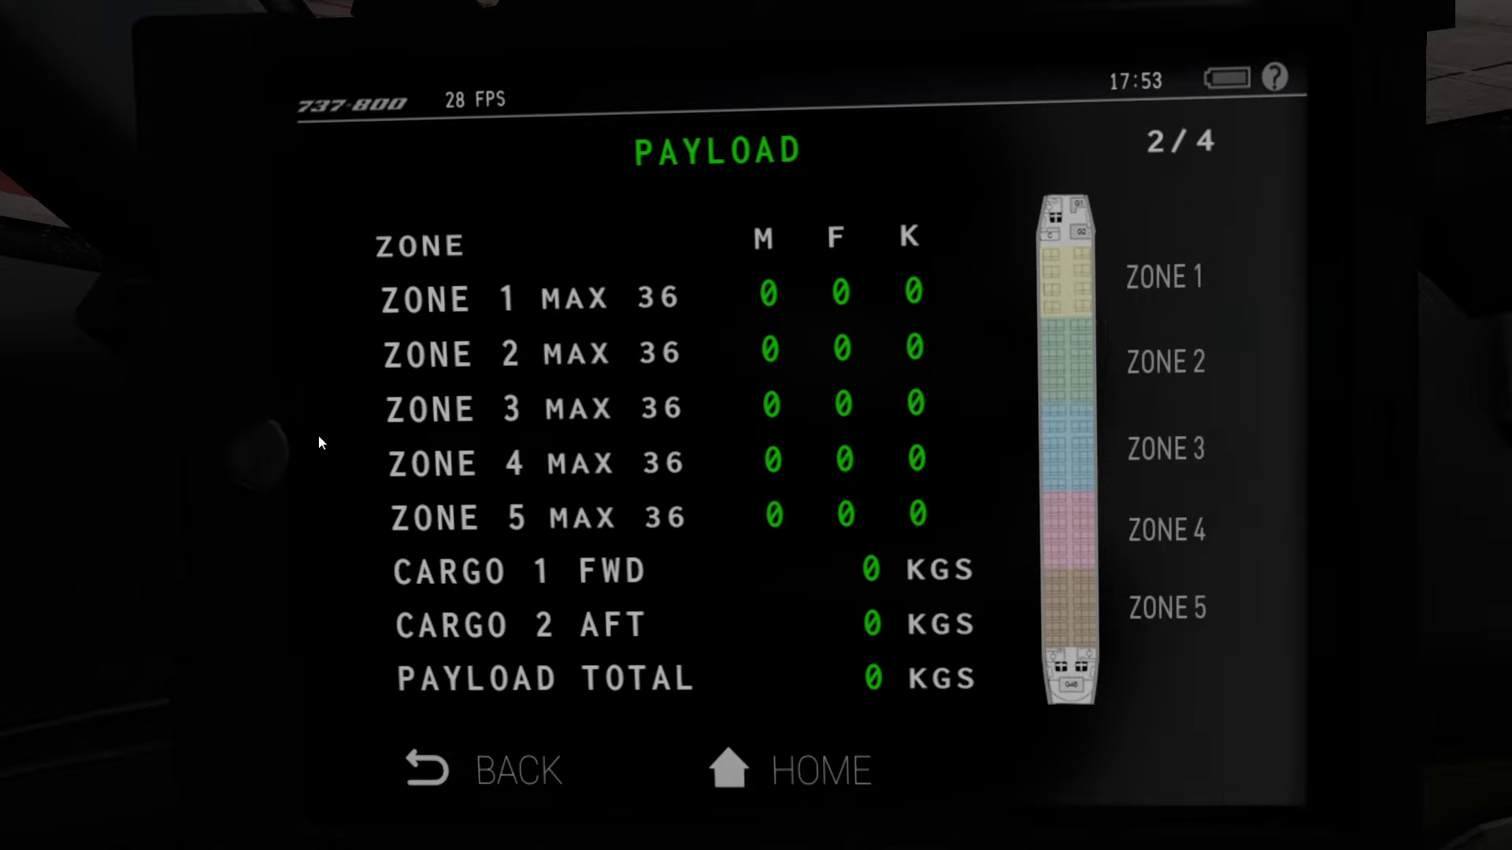
pyautogui.click(338, 421)
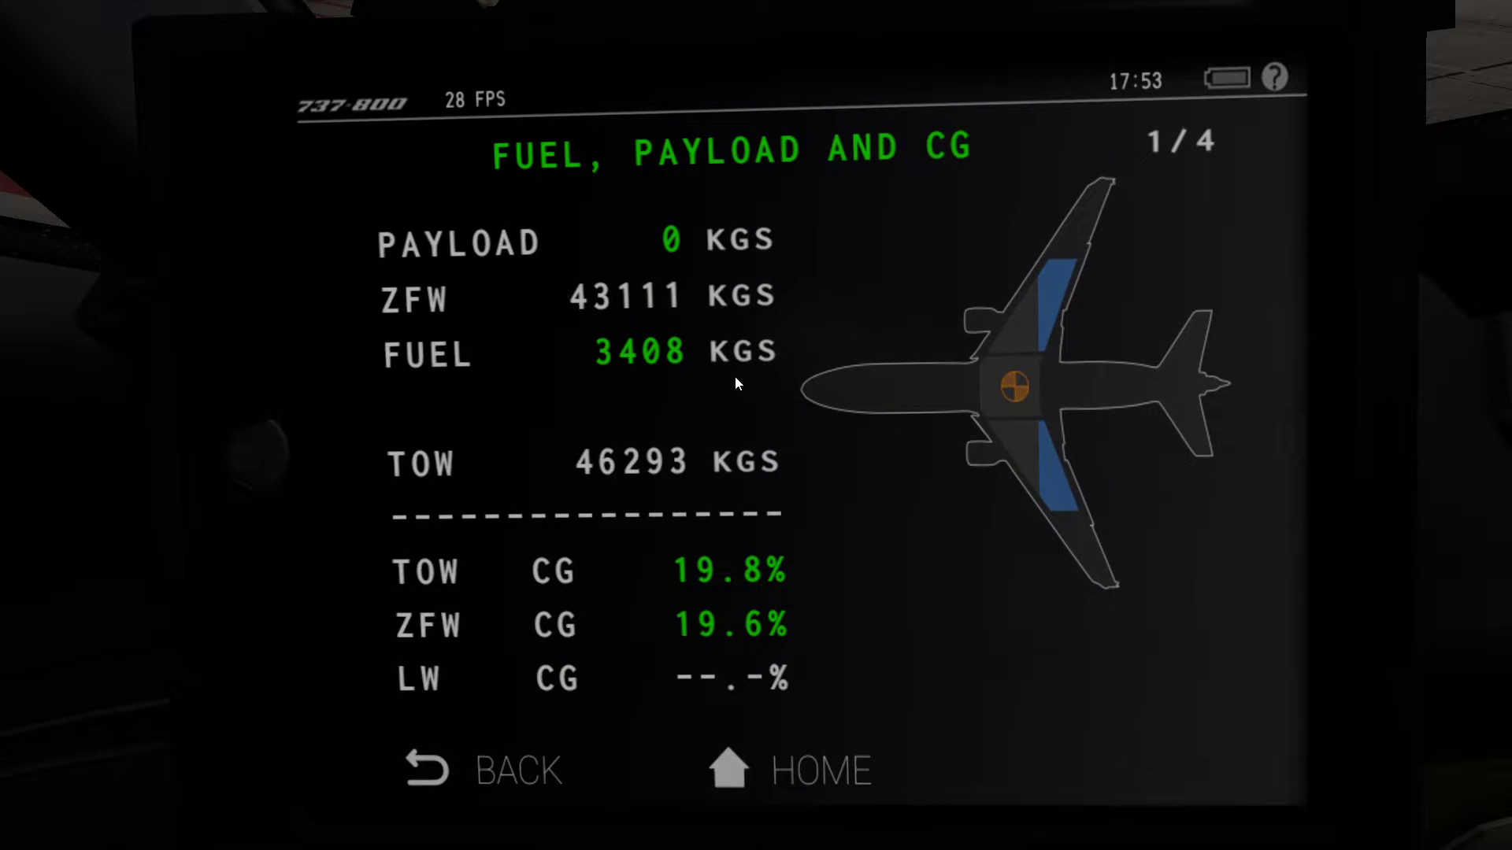
pyautogui.click(1296, 431)
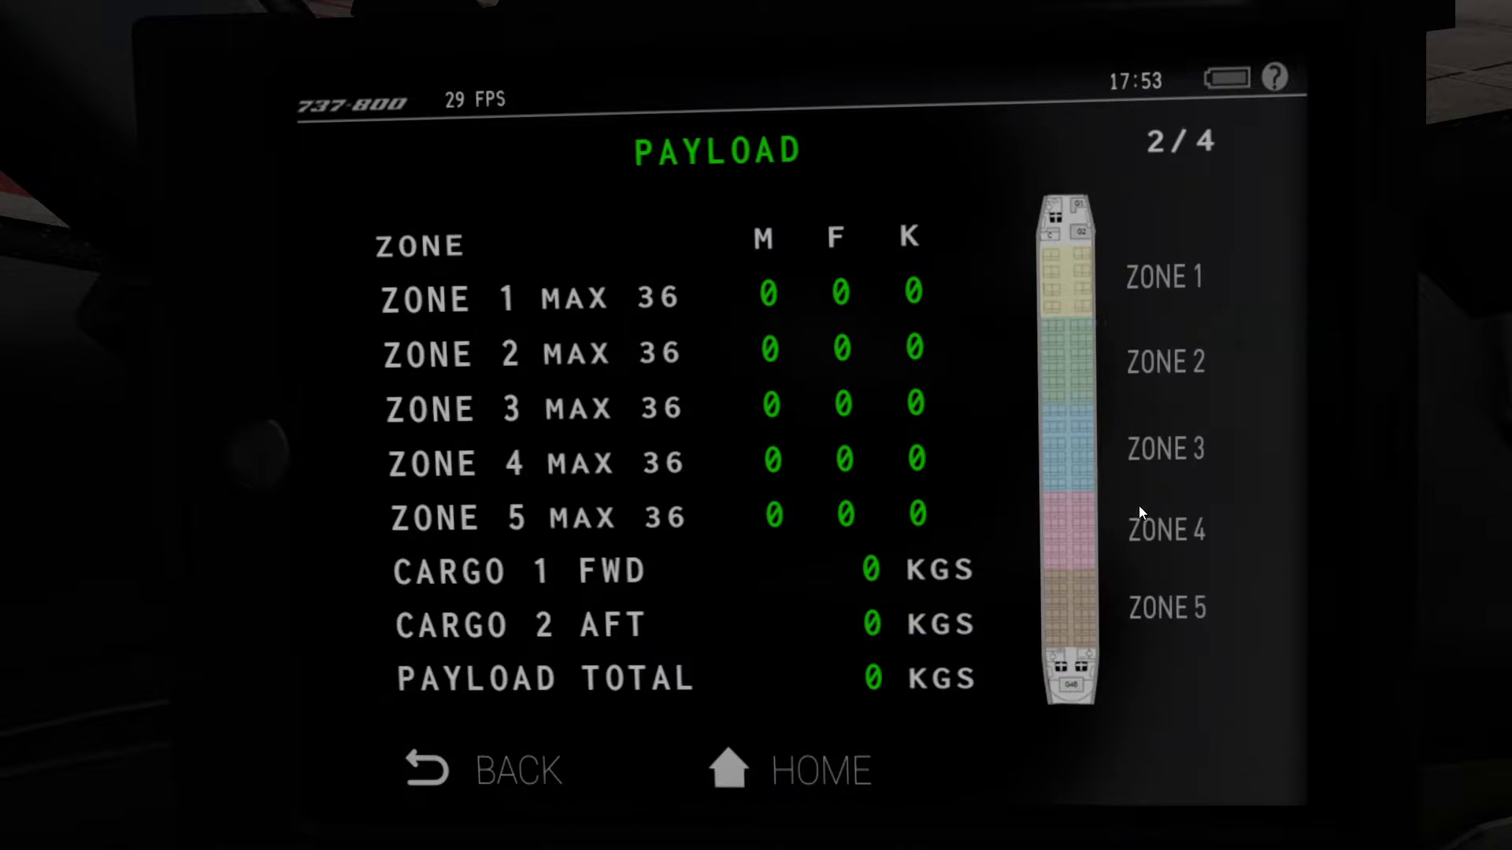
# Enter 150 PAX as the payload total, then view the Layout/Std Weight Settings page.
pyautogui.click(874, 682)
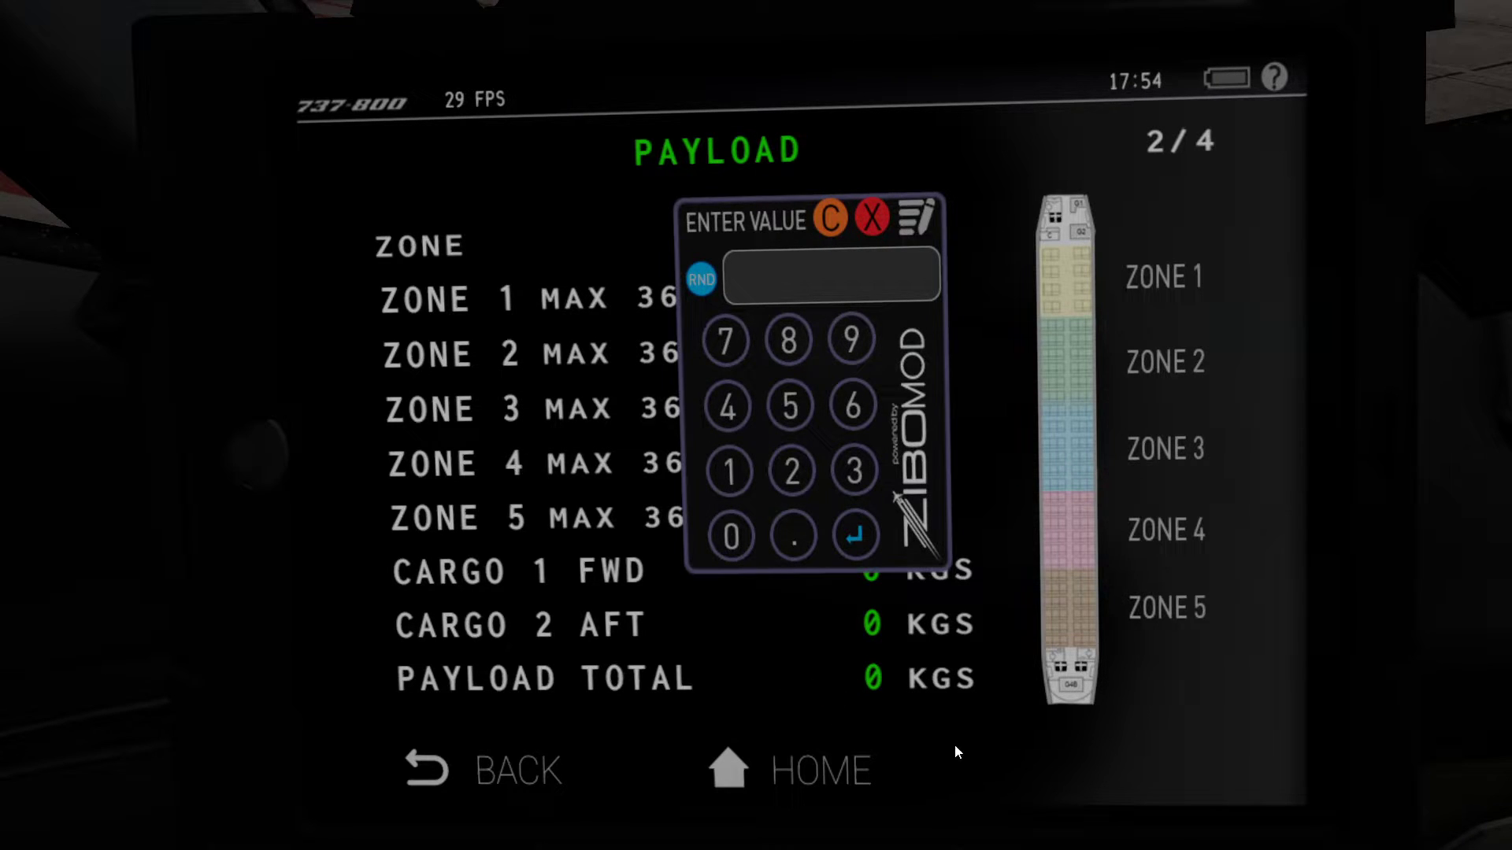
pyautogui.click(735, 472)
pyautogui.click(791, 405)
pyautogui.click(738, 531)
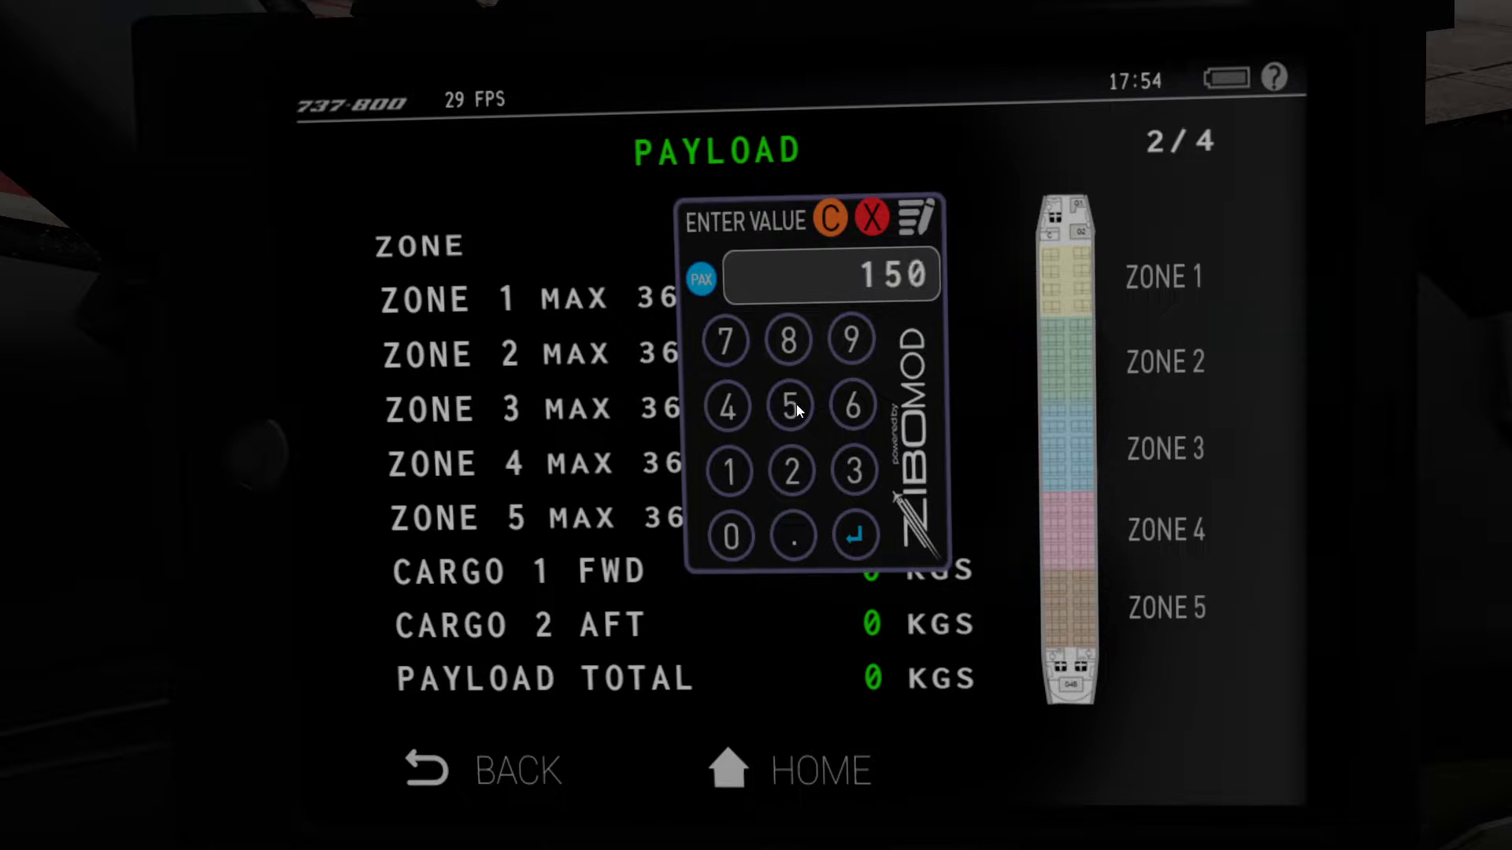
pyautogui.click(701, 281)
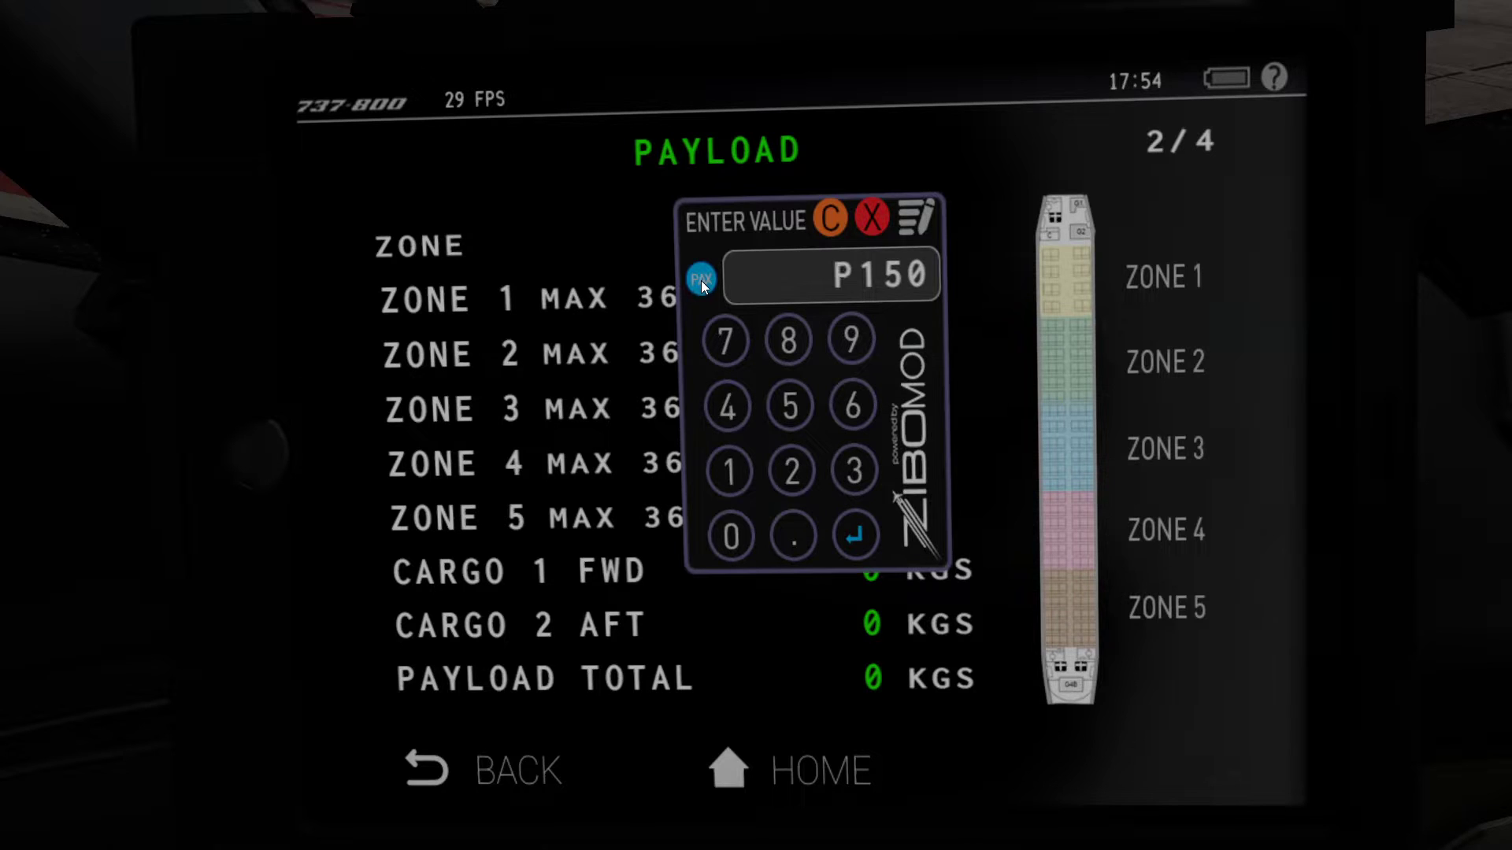
pyautogui.click(857, 537)
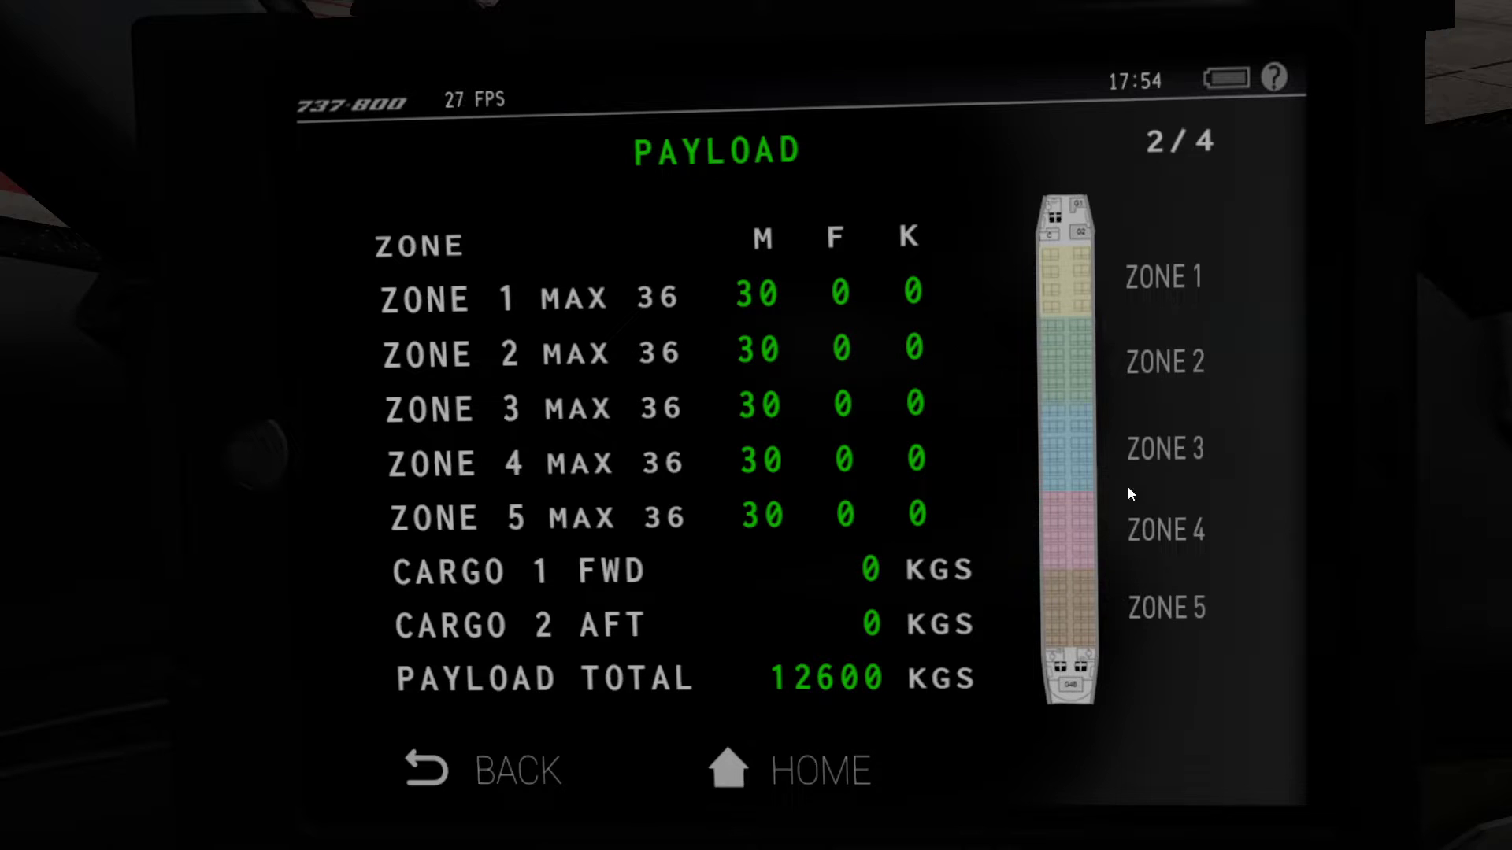
pyautogui.click(1288, 446)
pyautogui.click(1287, 445)
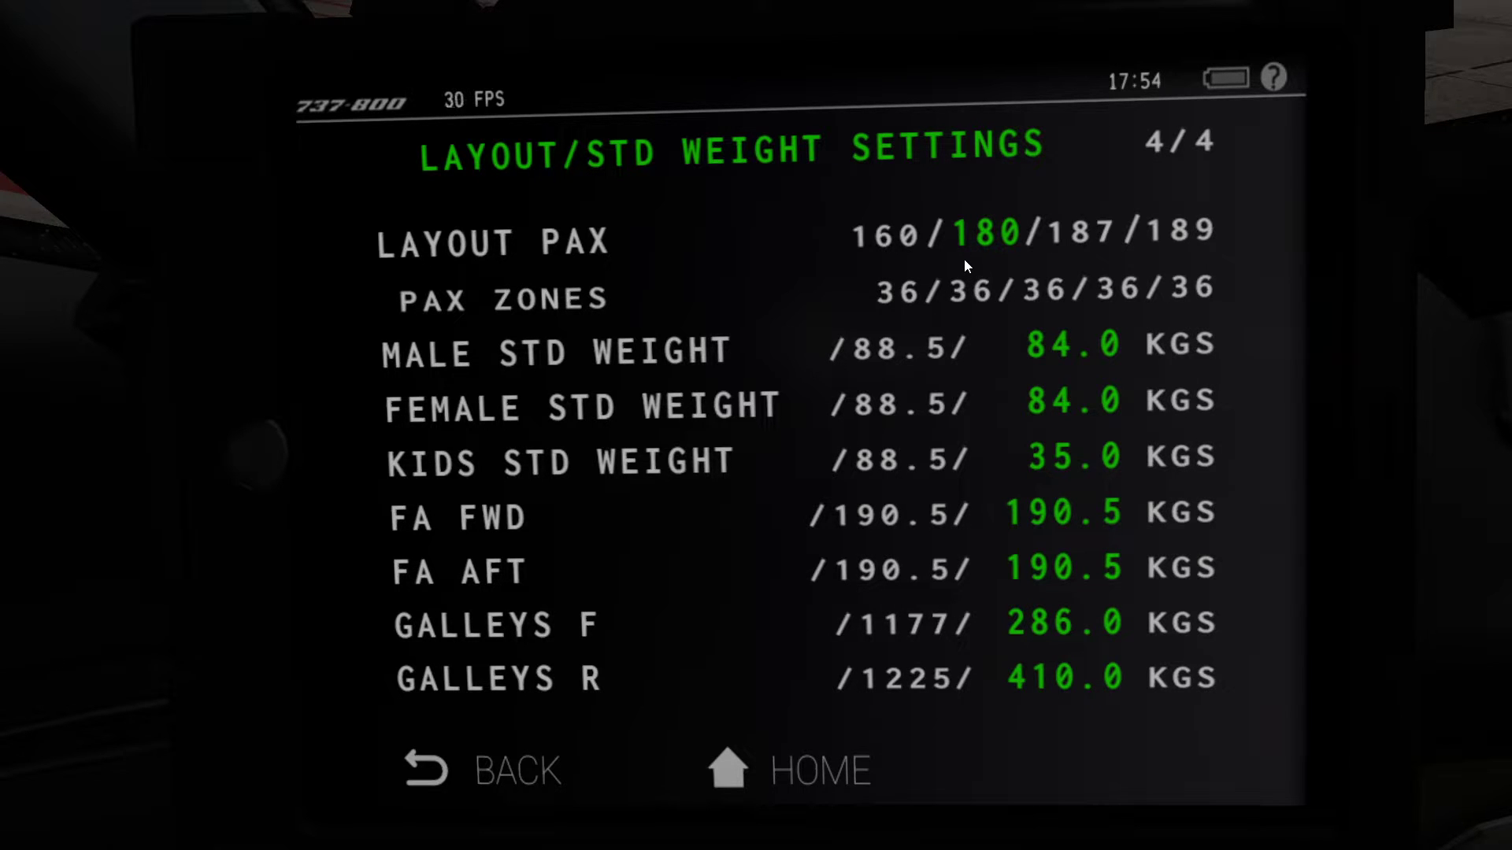
# Return to the per-zone Payload page and try the Zone 1 entry.
pyautogui.click(348, 427)
pyautogui.click(351, 400)
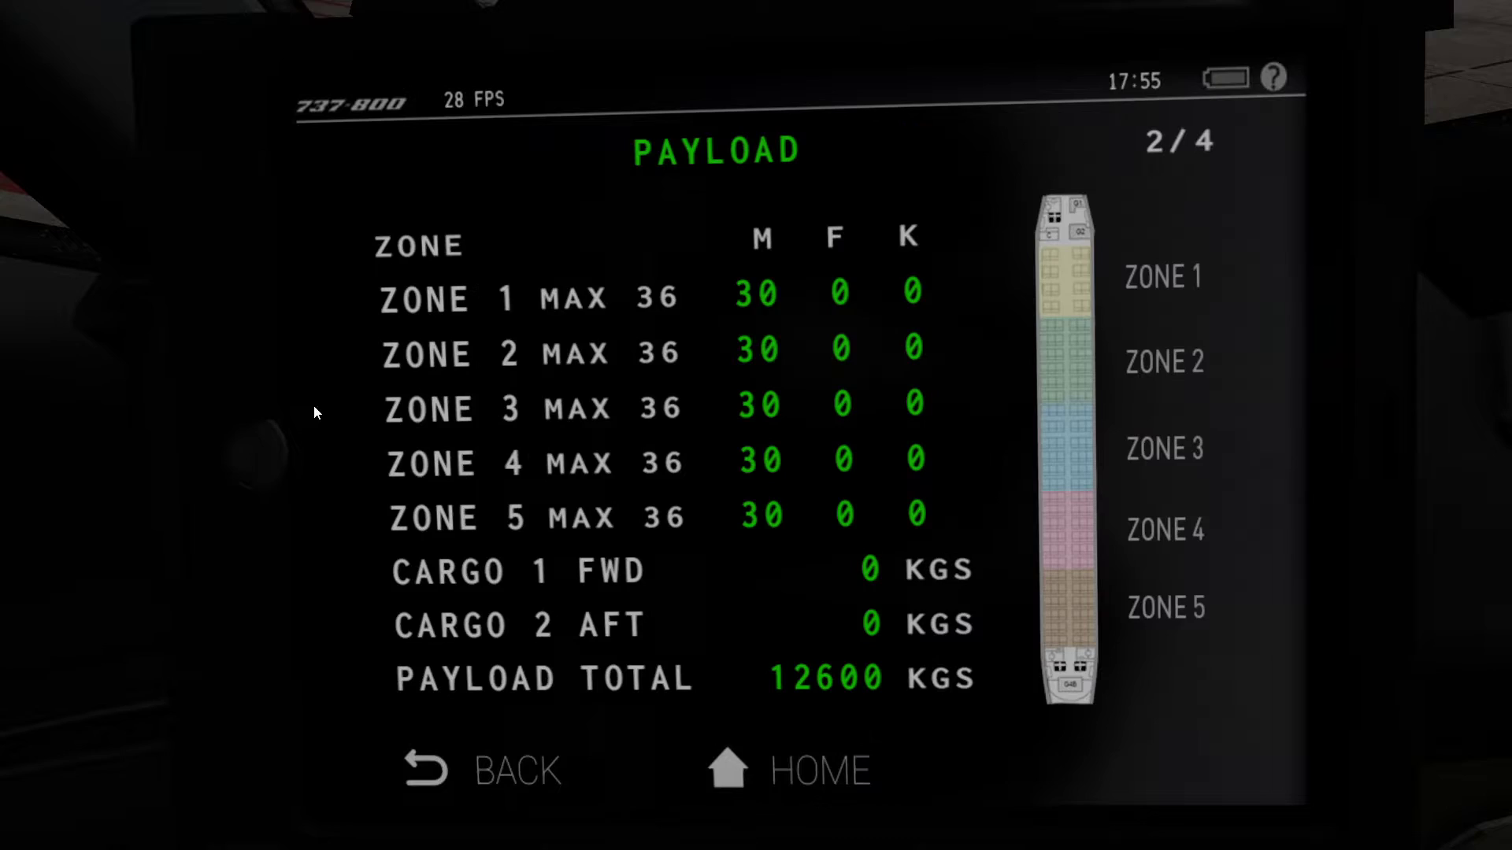
pyautogui.click(322, 403)
pyautogui.click(1287, 384)
pyautogui.click(766, 294)
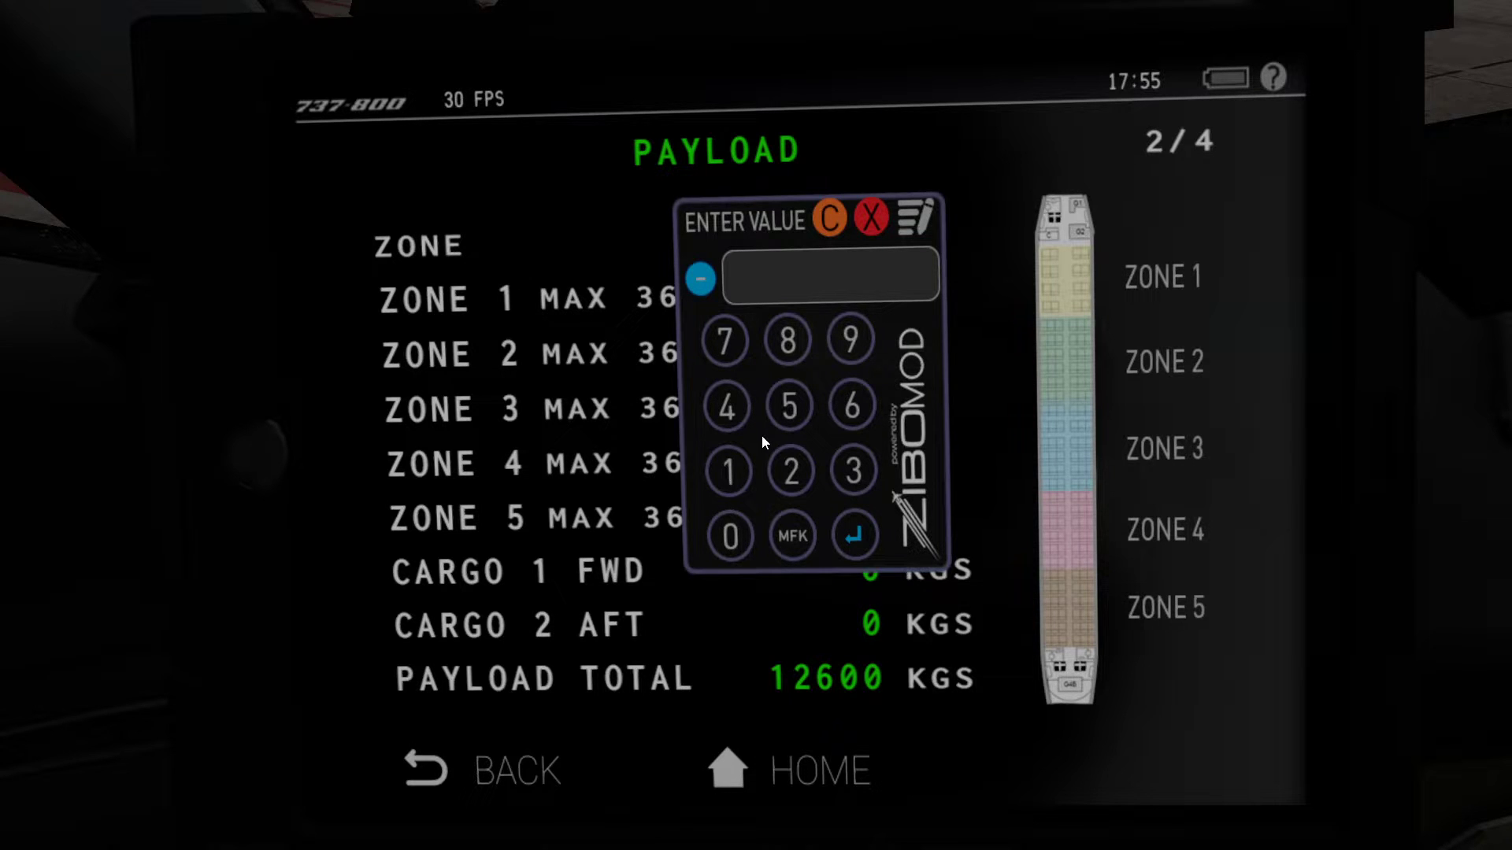
pyautogui.click(872, 219)
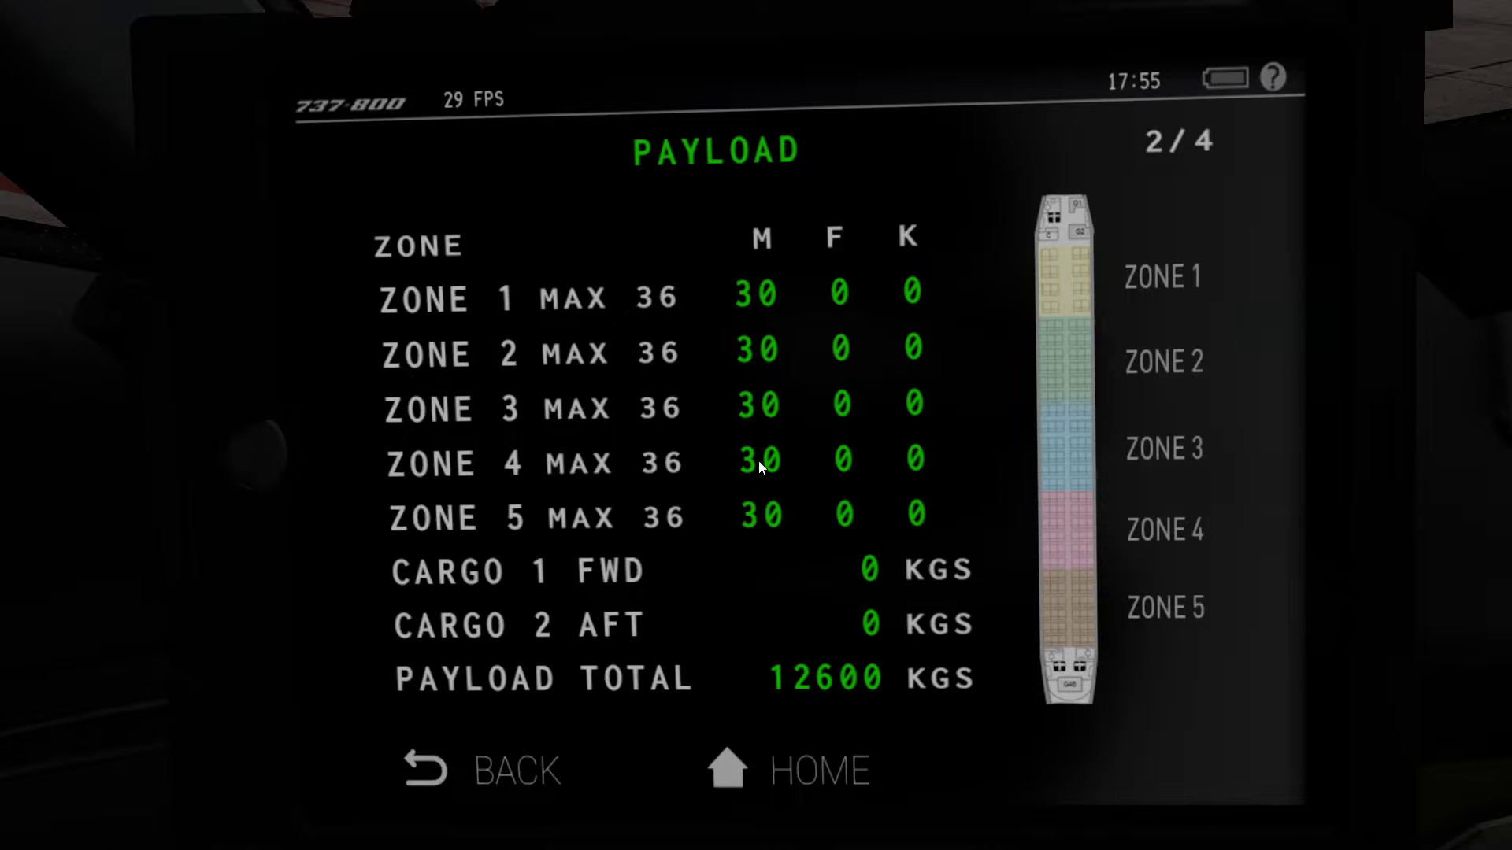
# Enter 10M10F2 for Zone 1, bringing the total payload to 11830 kg.
pyautogui.click(751, 303)
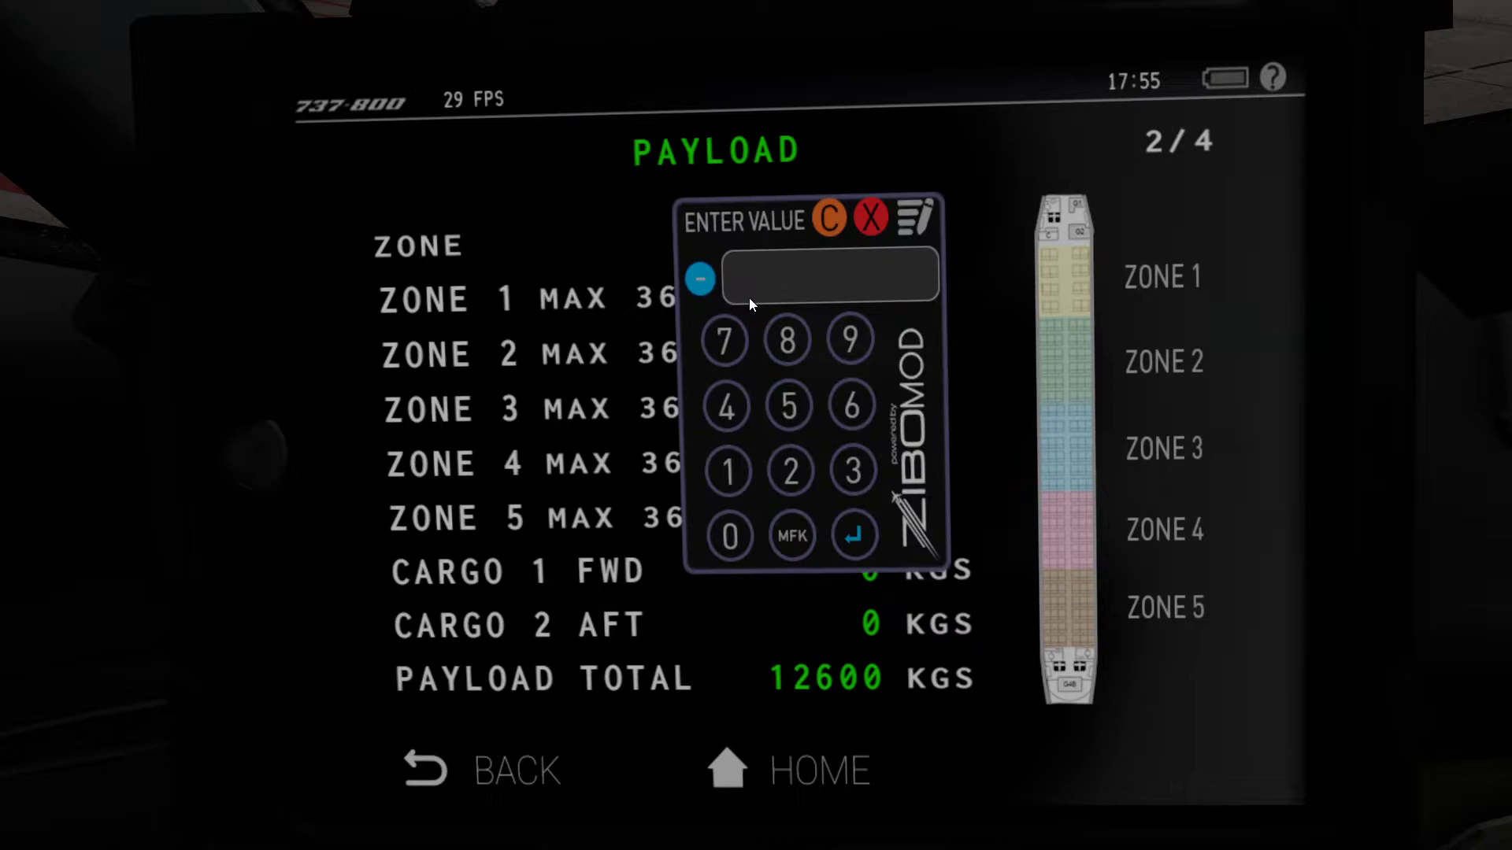
pyautogui.click(732, 471)
pyautogui.click(732, 538)
pyautogui.click(792, 539)
pyautogui.click(731, 467)
pyautogui.click(736, 536)
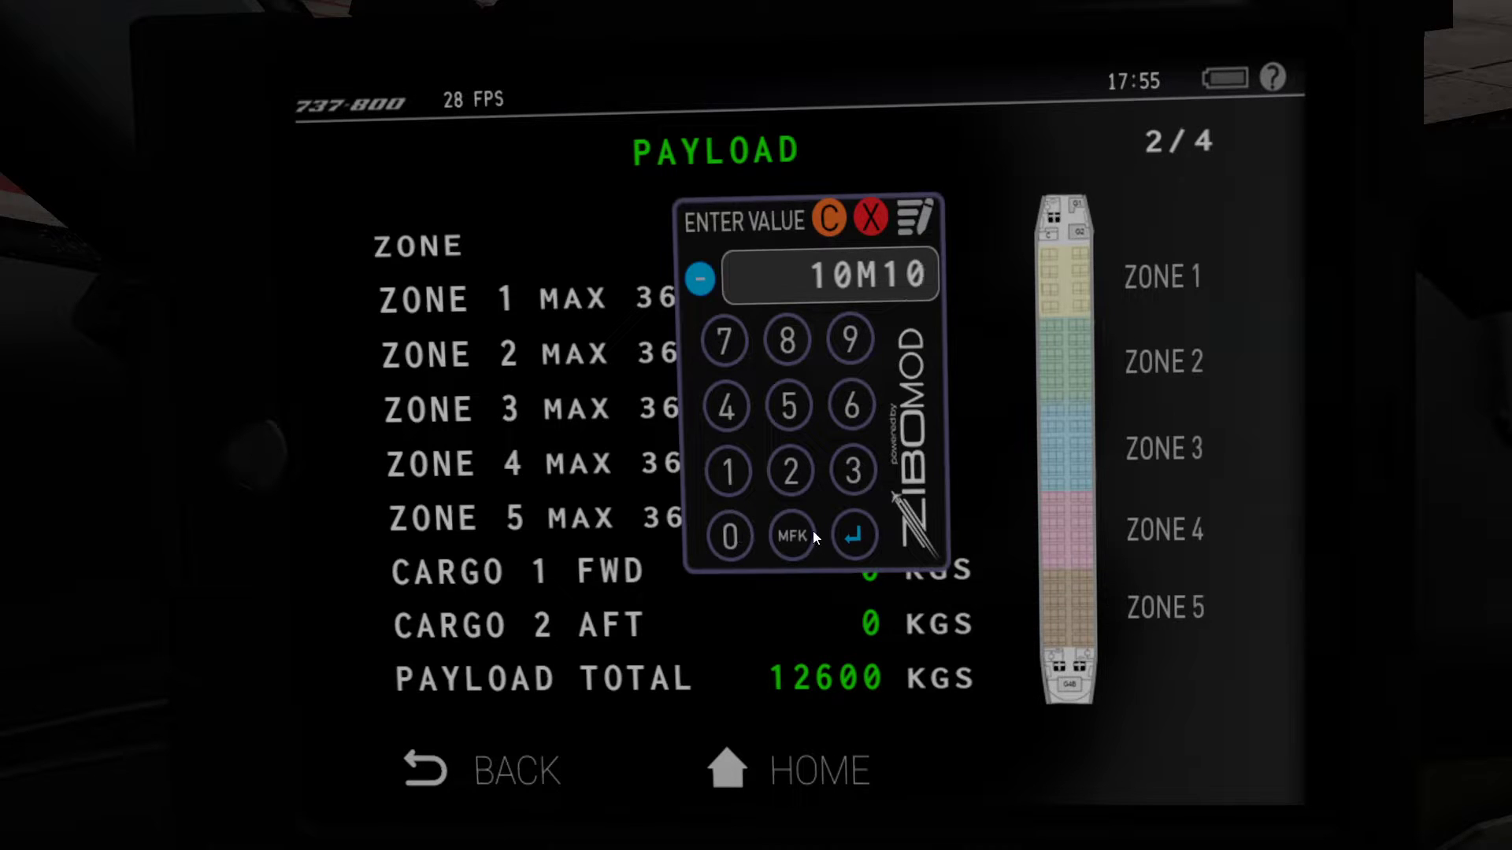
pyautogui.click(794, 535)
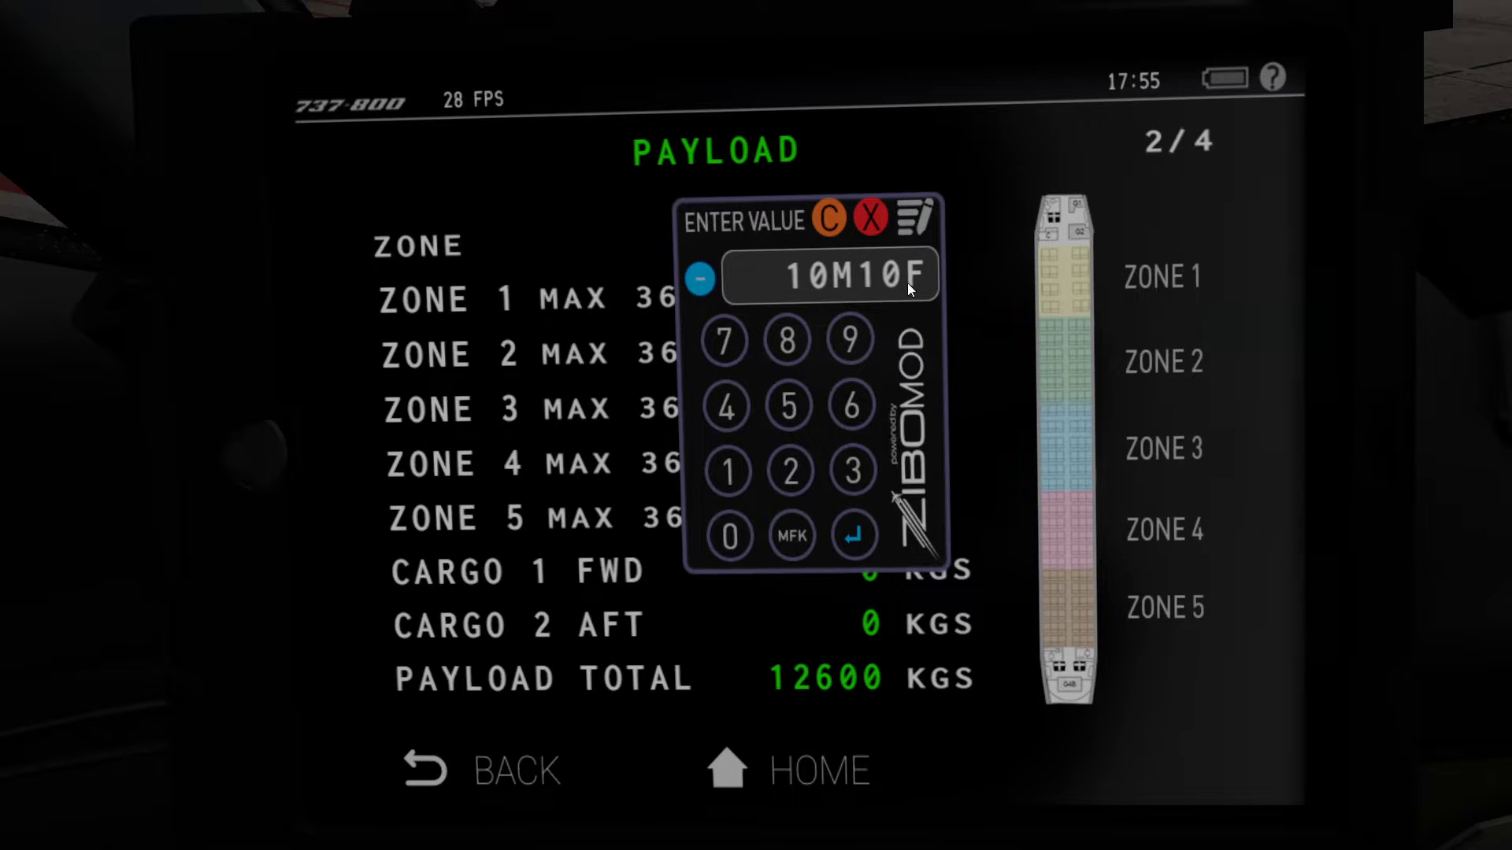
pyautogui.click(803, 469)
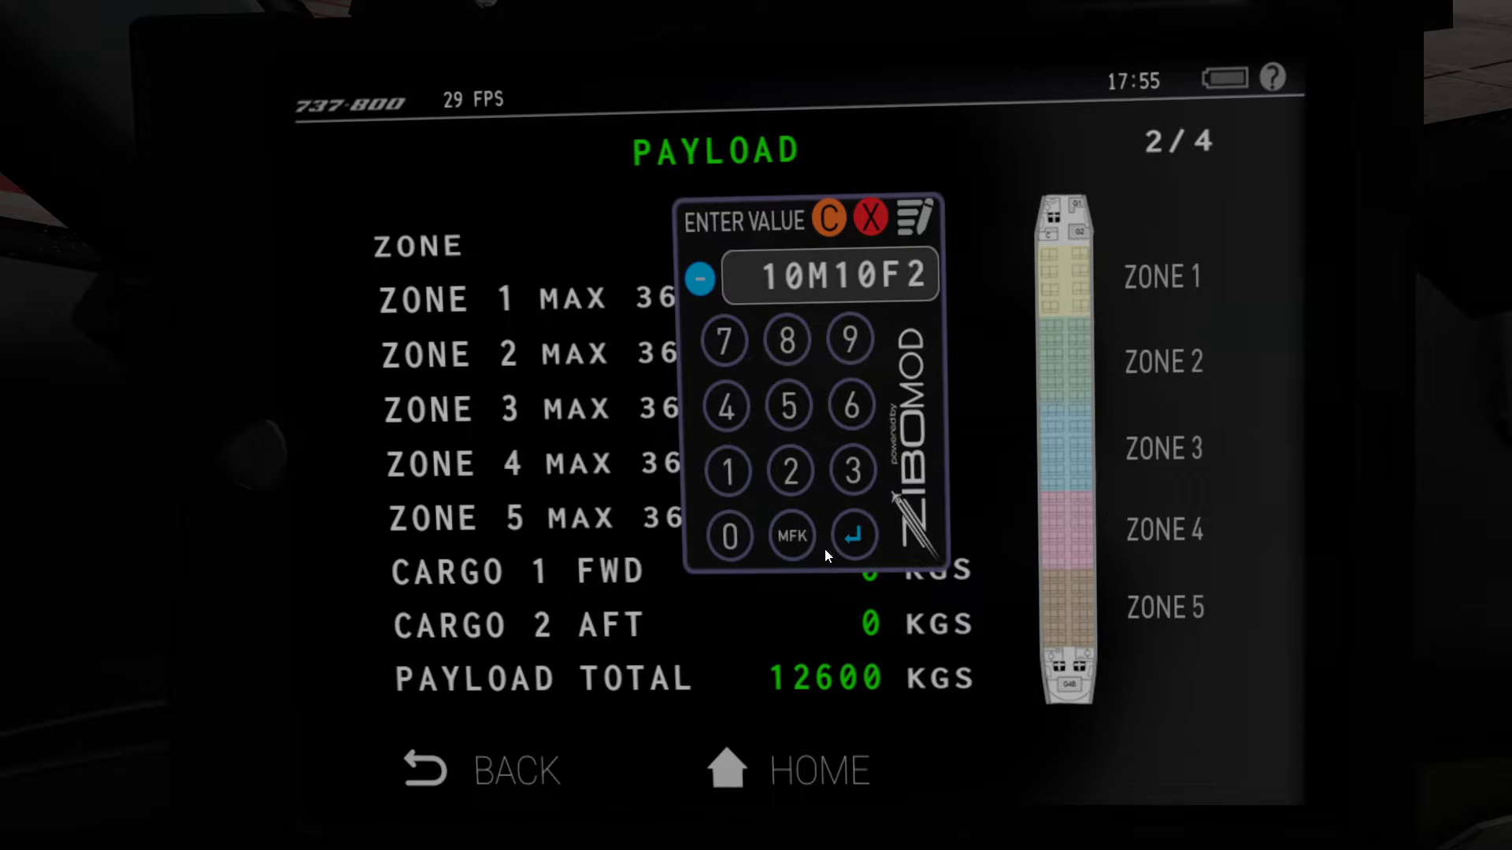
pyautogui.click(853, 539)
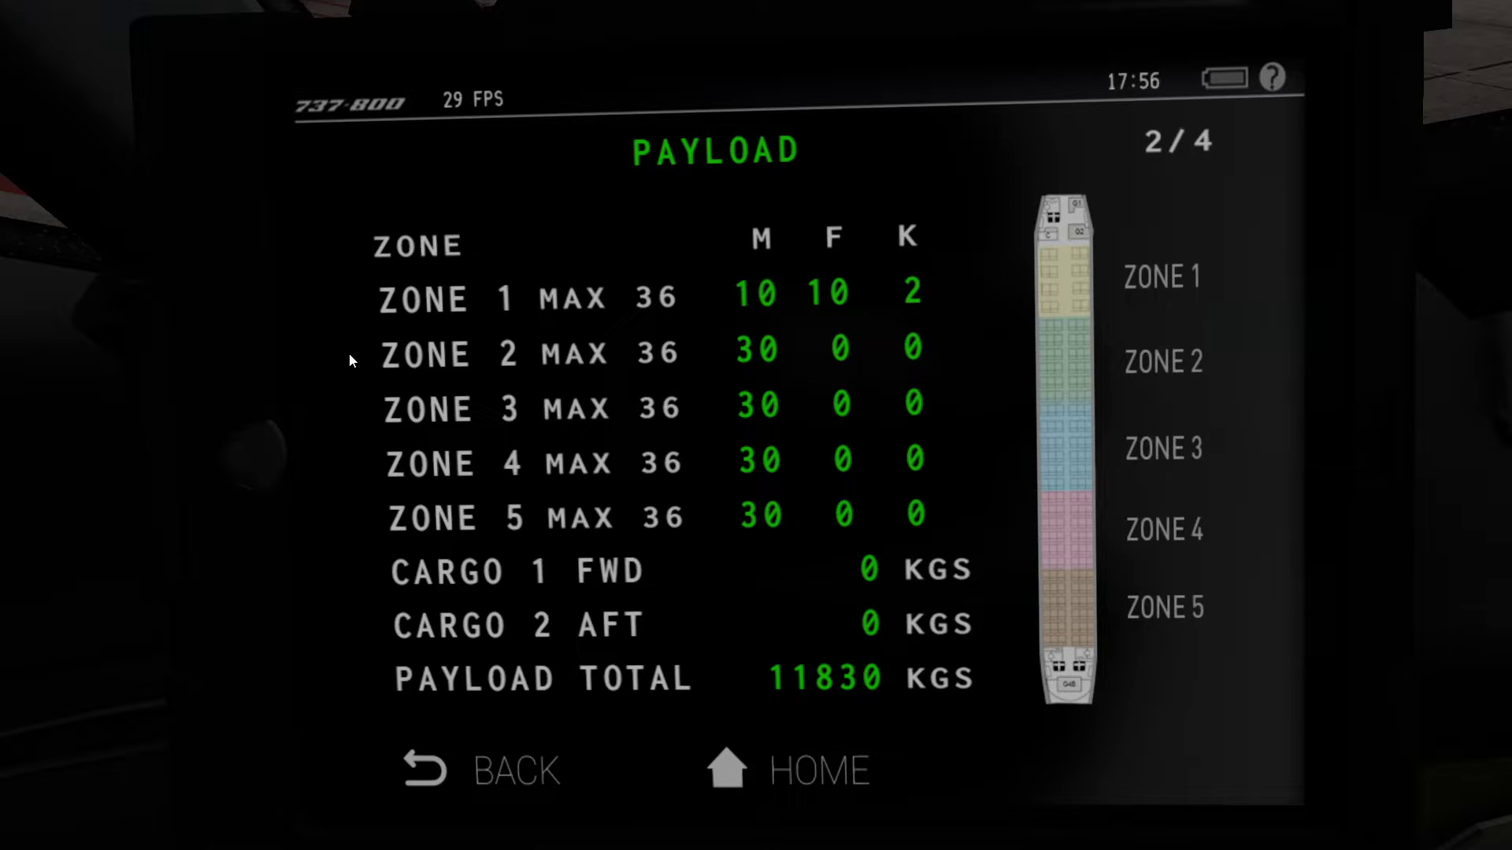
# Open the Fuel, Payload and CG page 1/4 to check the 54941 kg ZFW.
pyautogui.click(472, 773)
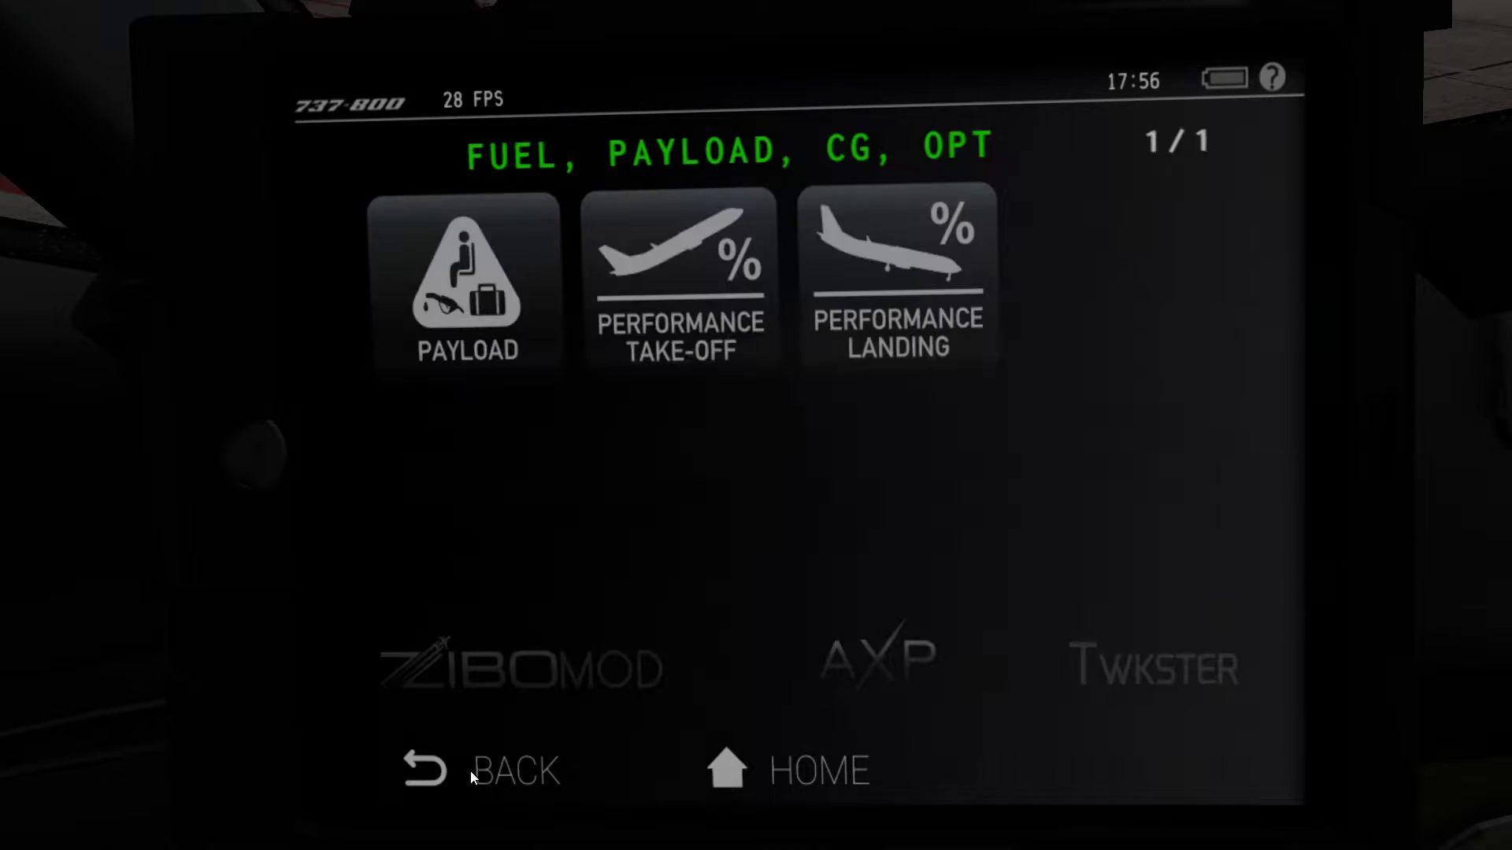
pyautogui.click(423, 280)
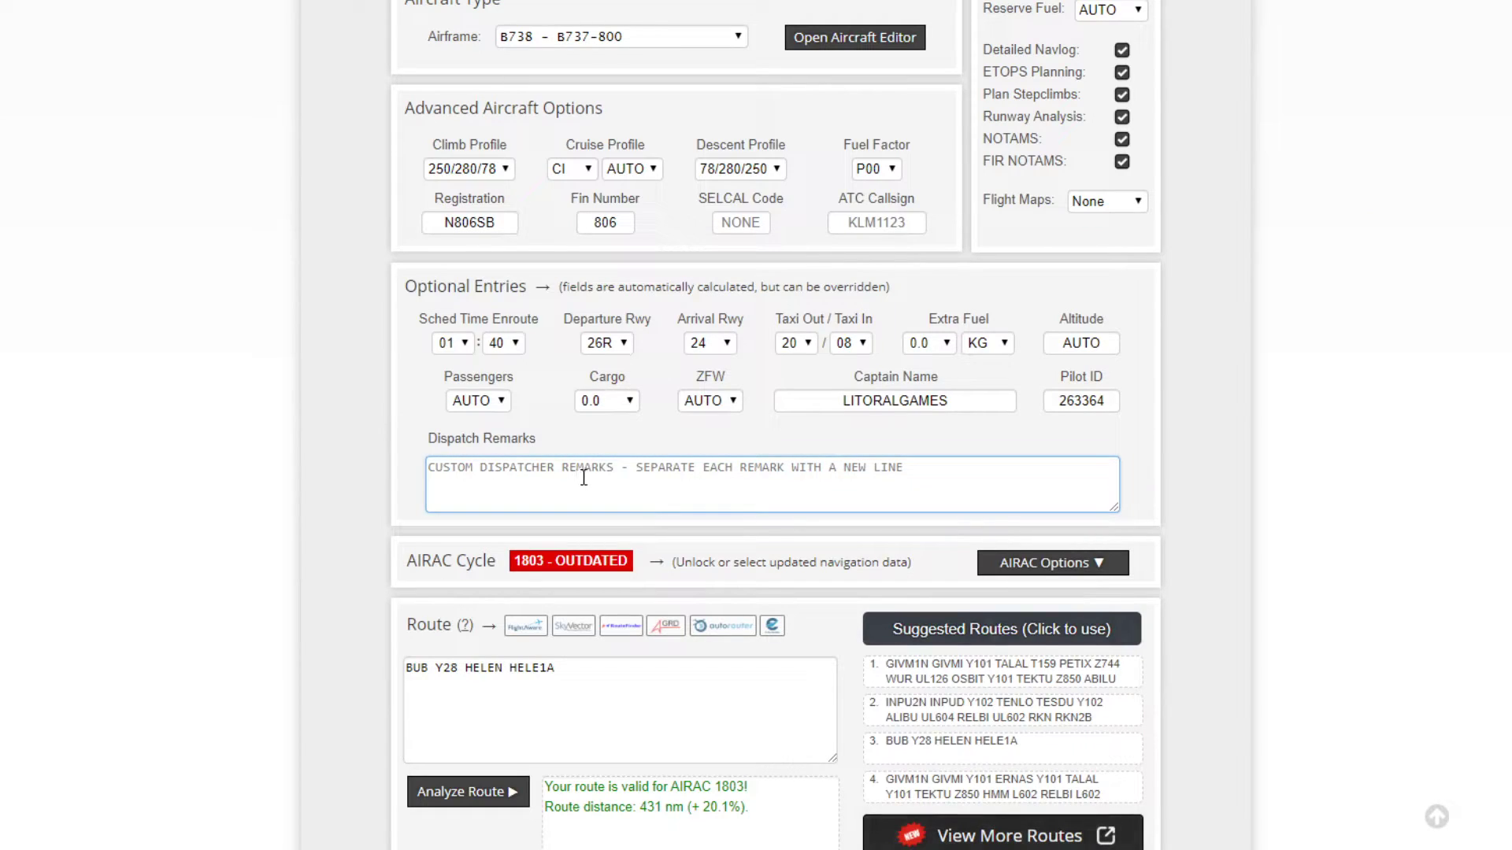
# Set SimBrief's ZFW to 55.0, keeping the arrival runway at 24.
pyautogui.click(703, 408)
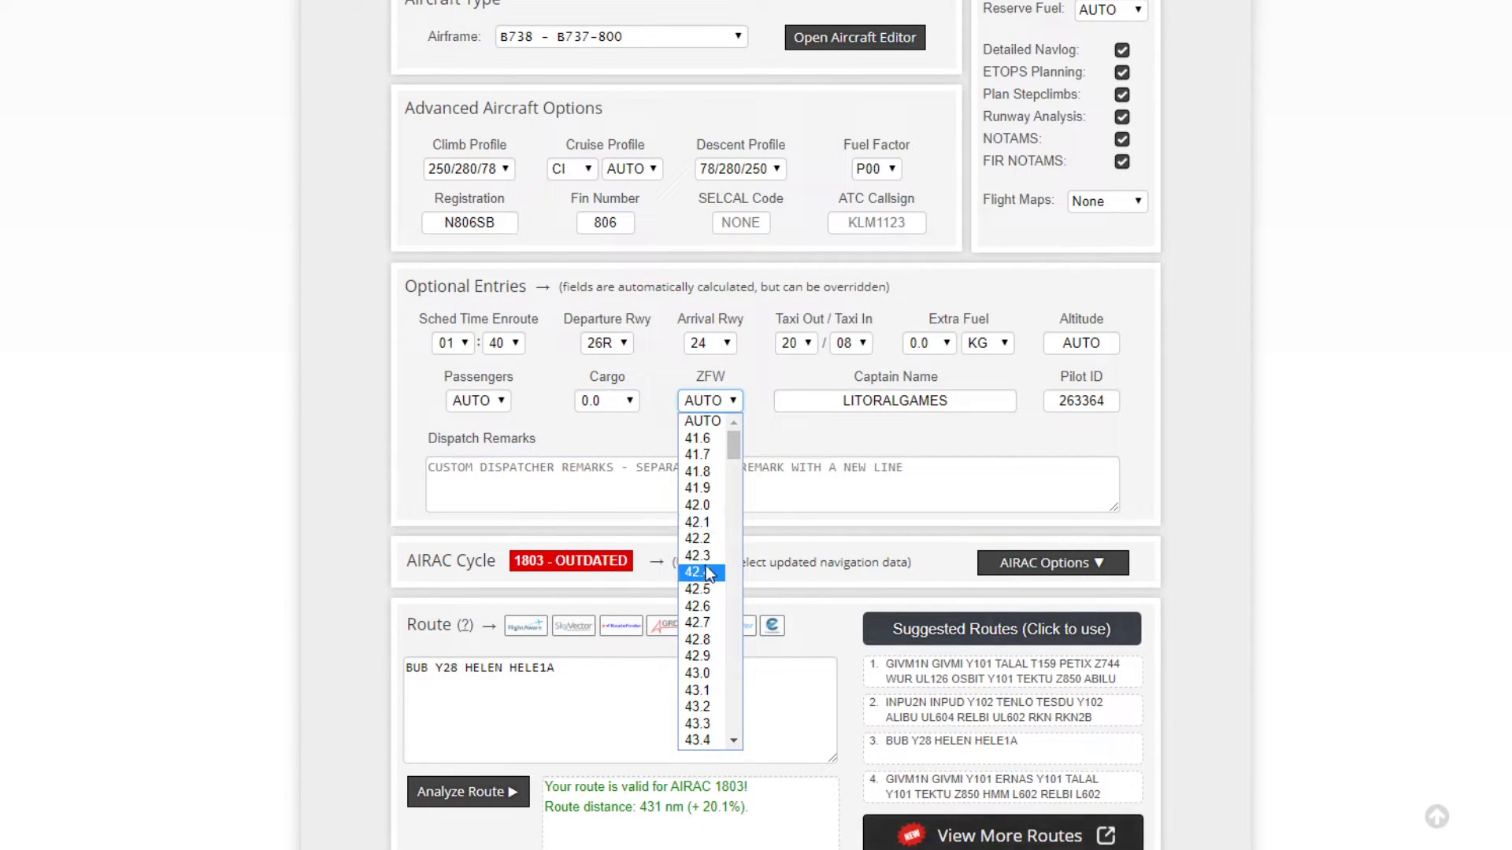
pyautogui.scroll(-5, 707, 573)
pyautogui.scroll(-20, 707, 572)
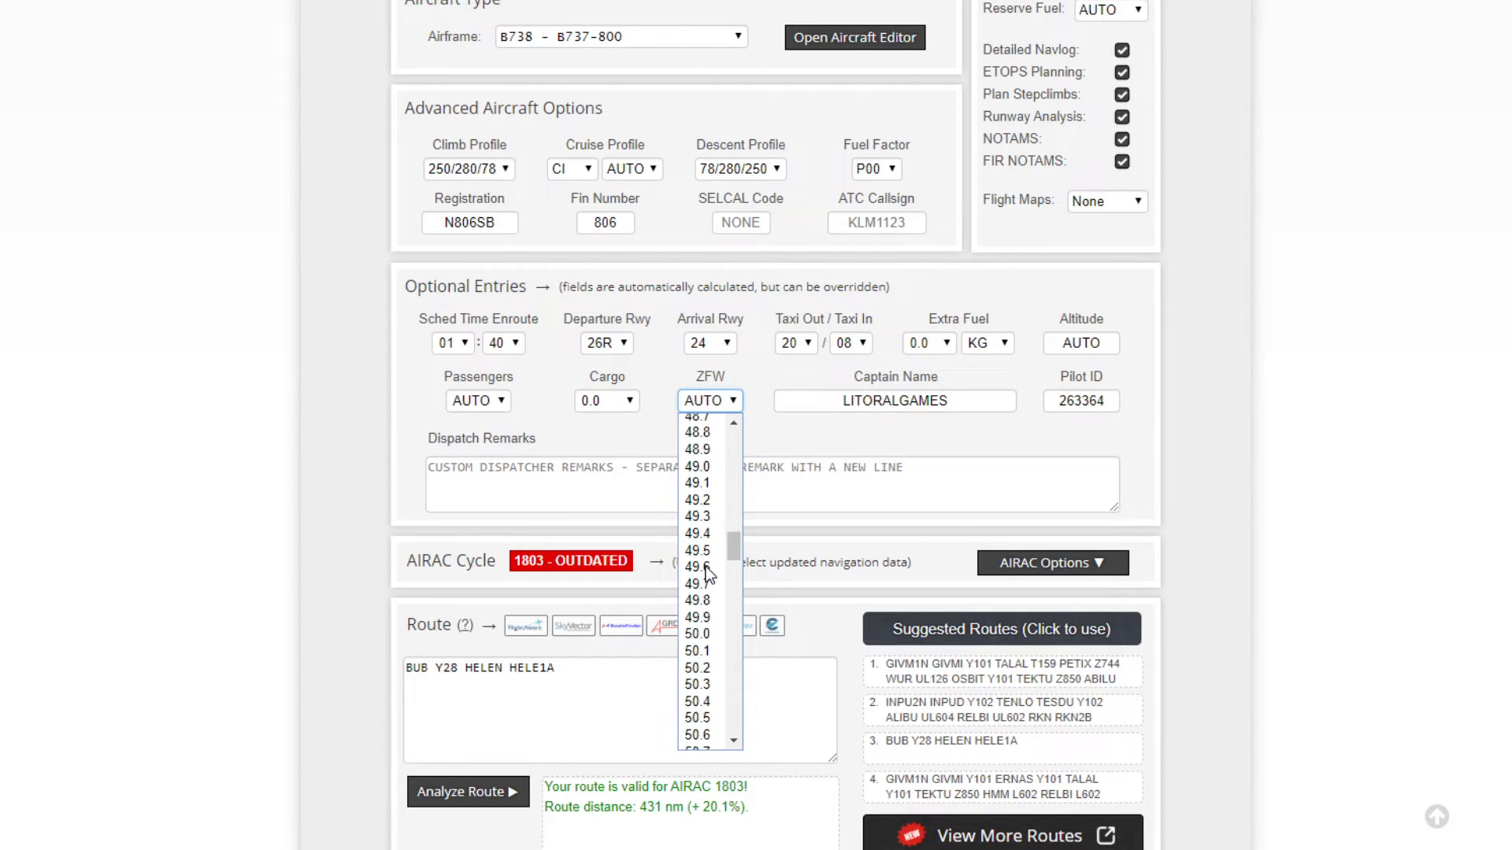
pyautogui.scroll(-8, 707, 572)
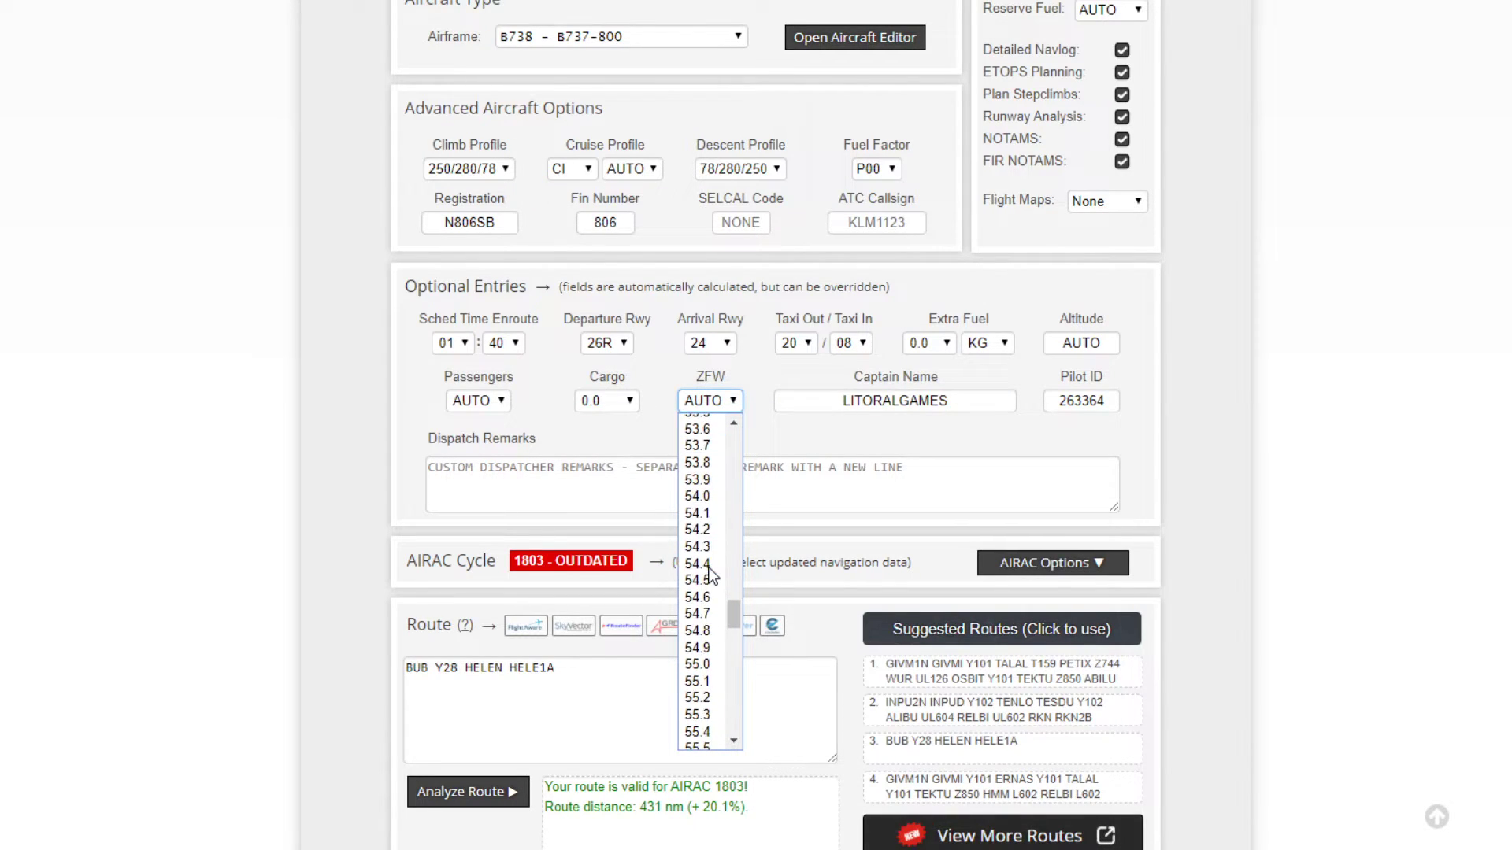
pyautogui.click(697, 665)
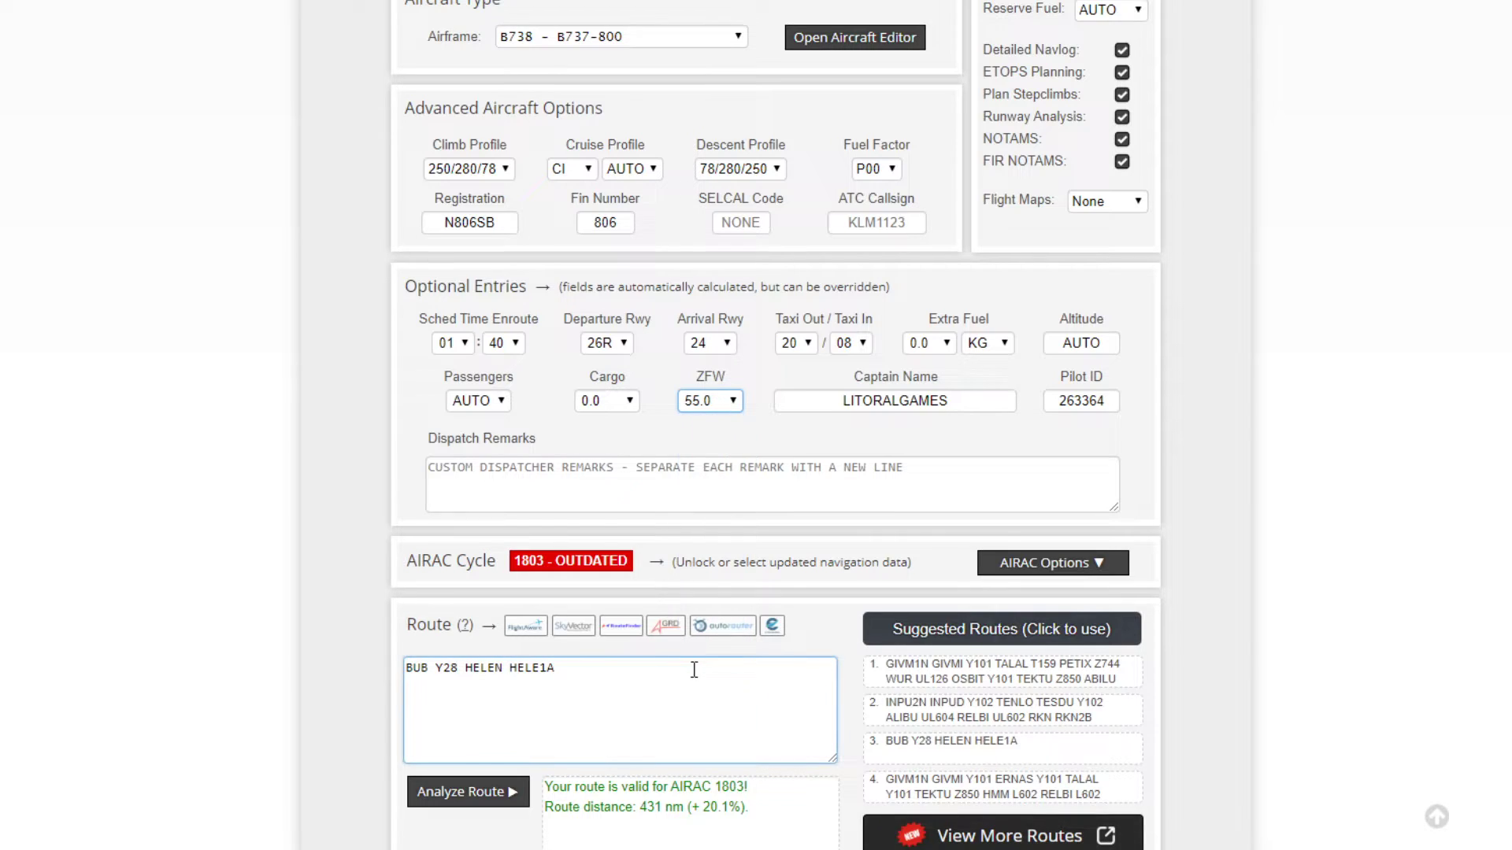
pyautogui.click(707, 346)
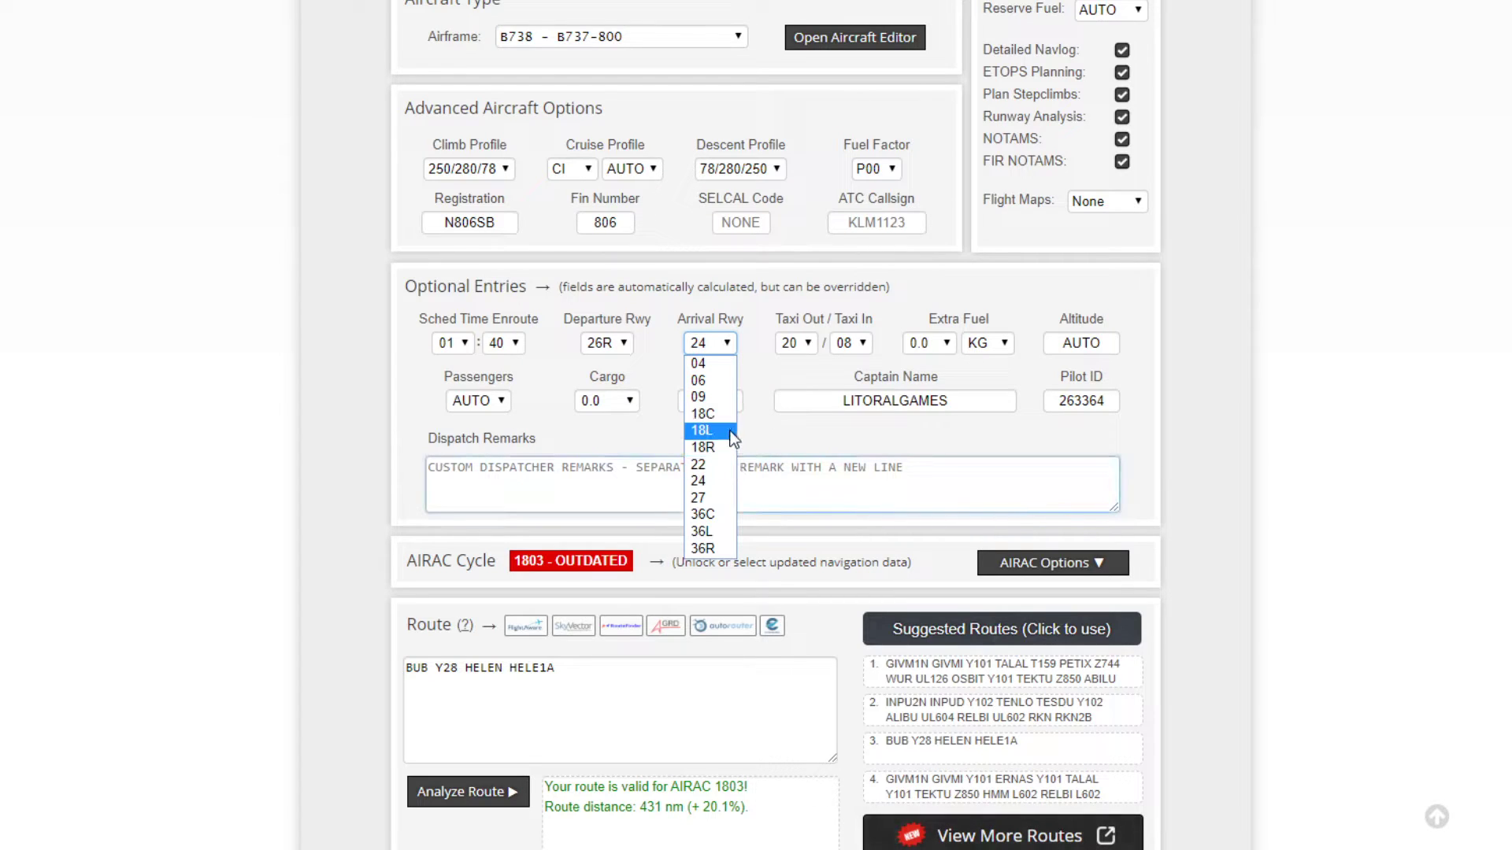
pyautogui.click(361, 456)
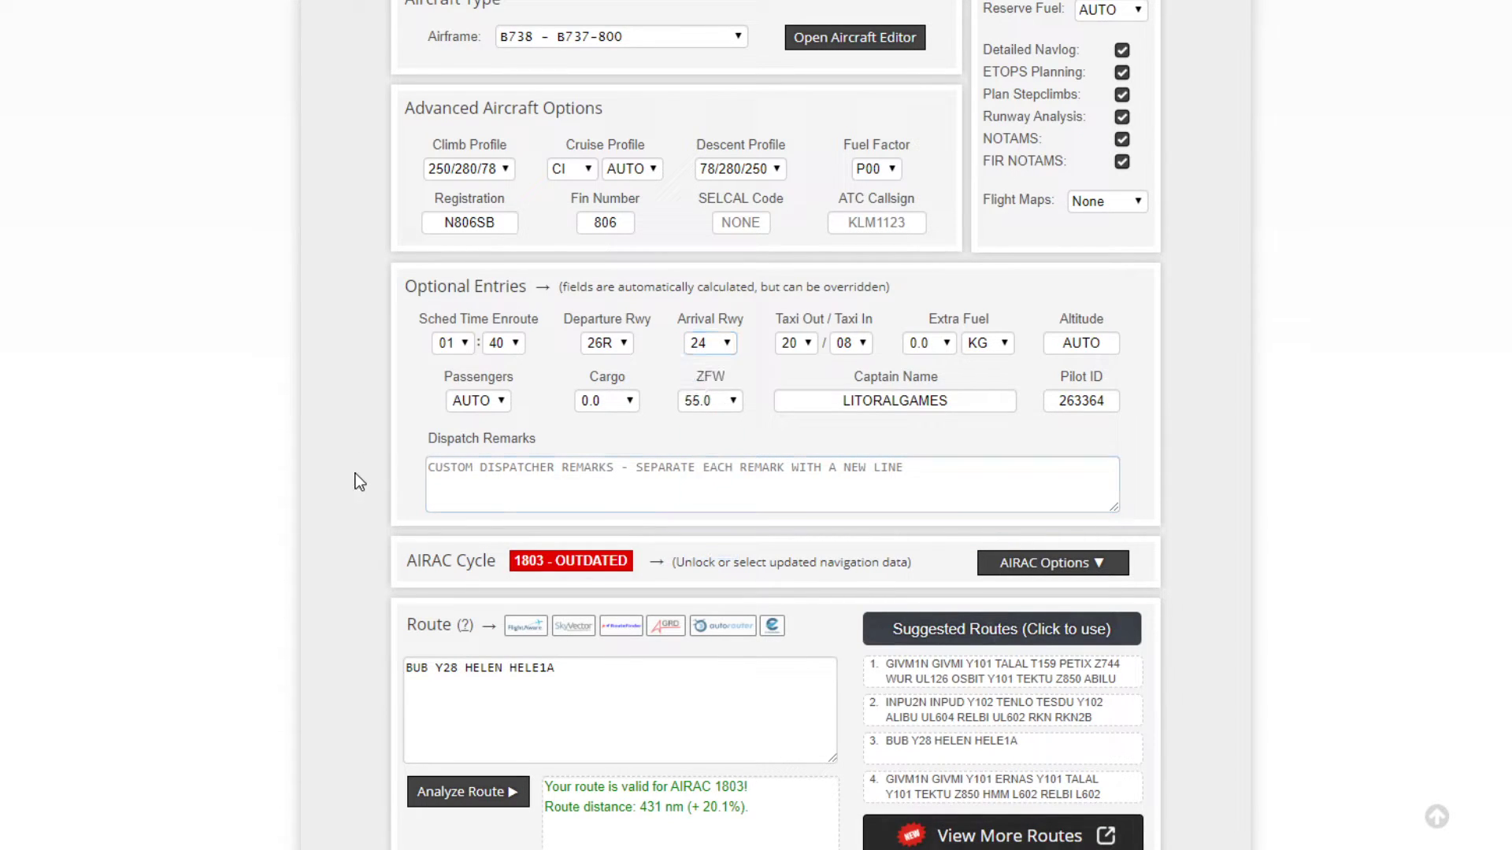
pyautogui.scroll(6, 334, 480)
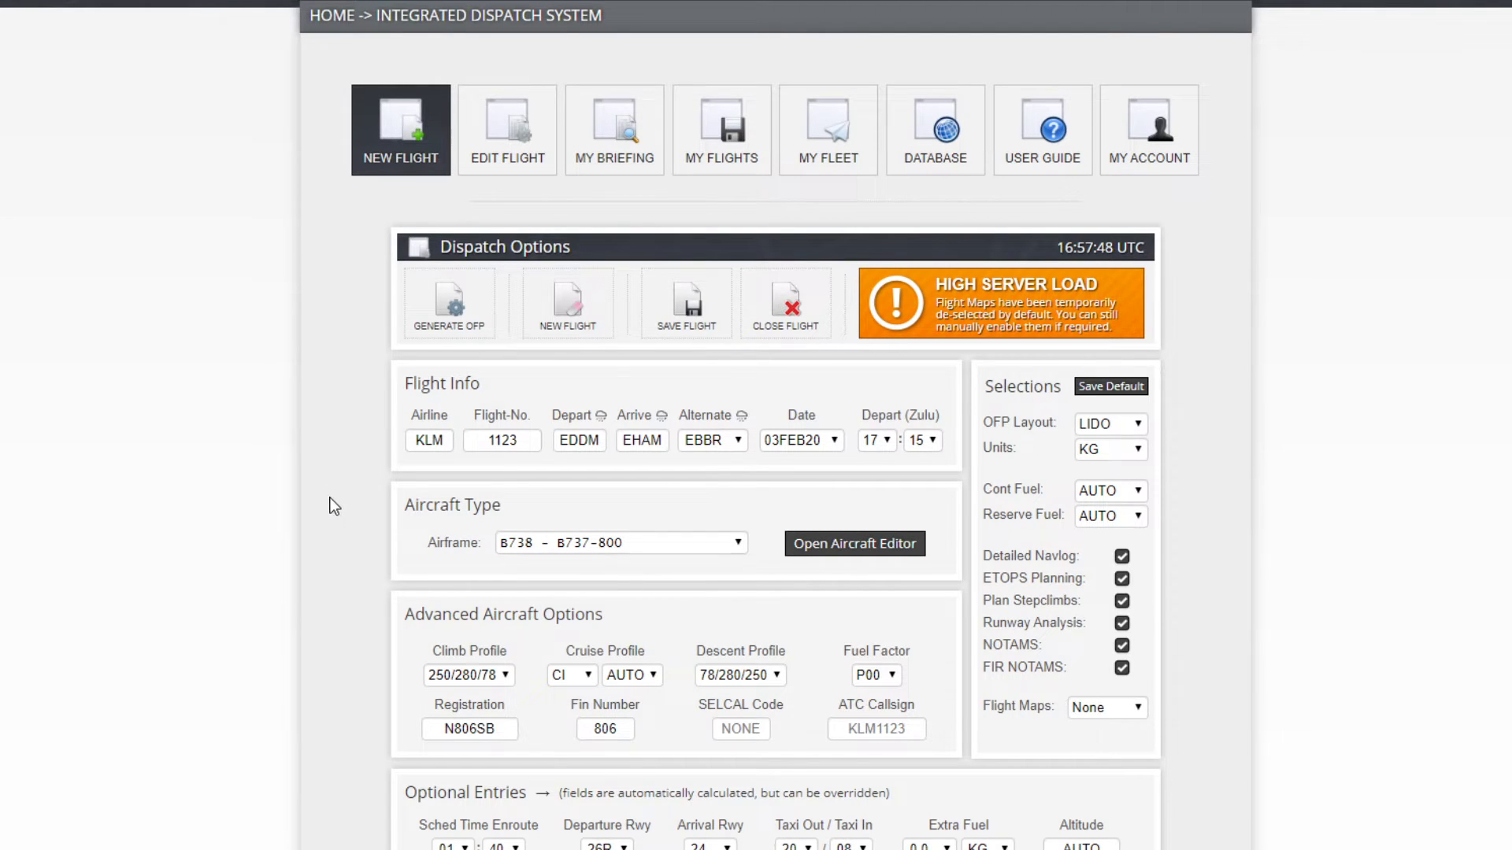
# Generate the new OFP and confirm with Yes.
pyautogui.scroll(-3, 330, 496)
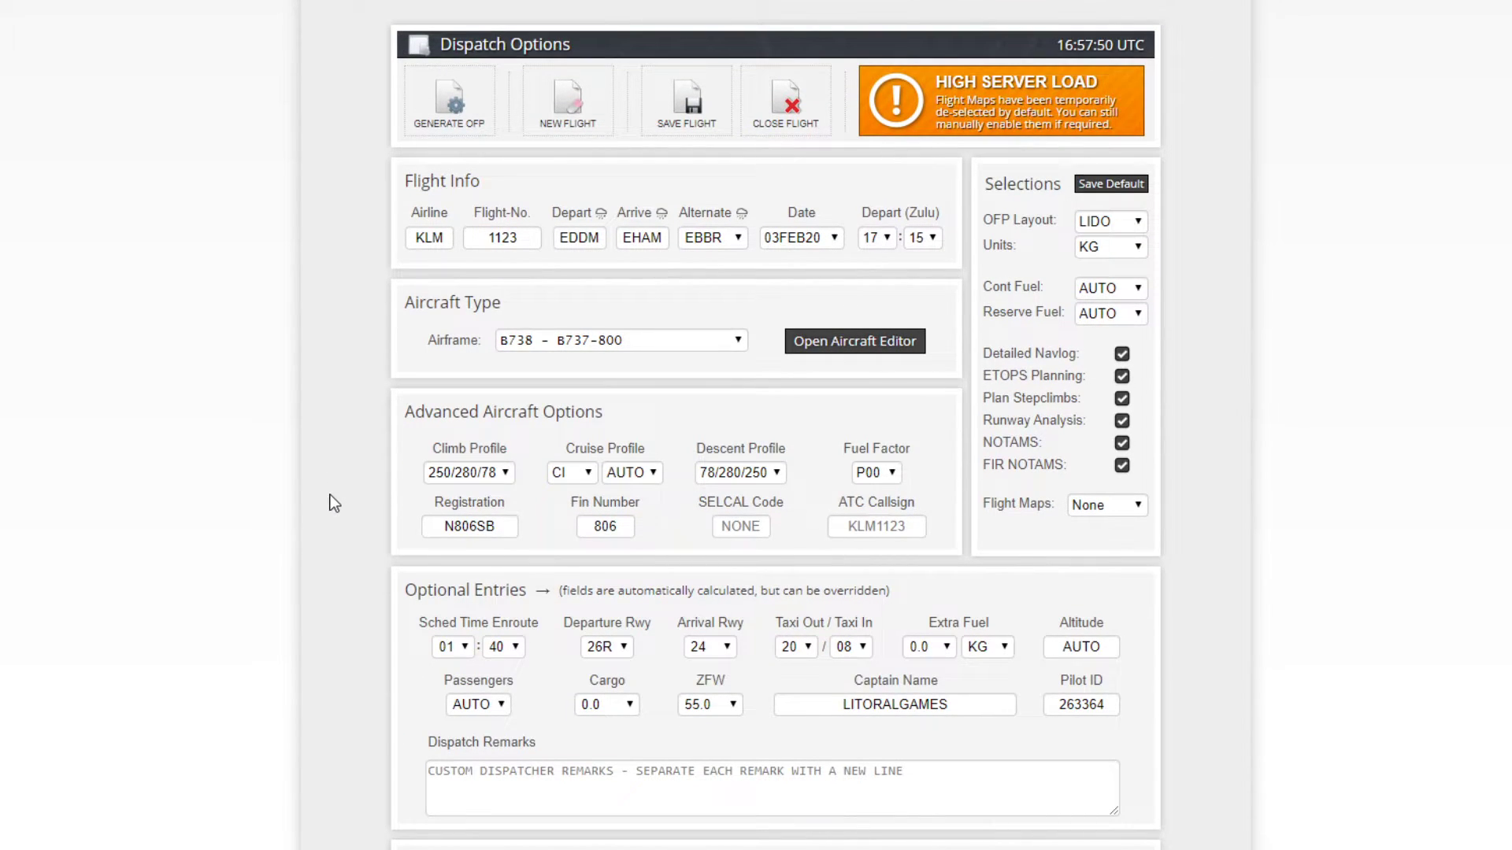
pyautogui.scroll(-6, 337, 501)
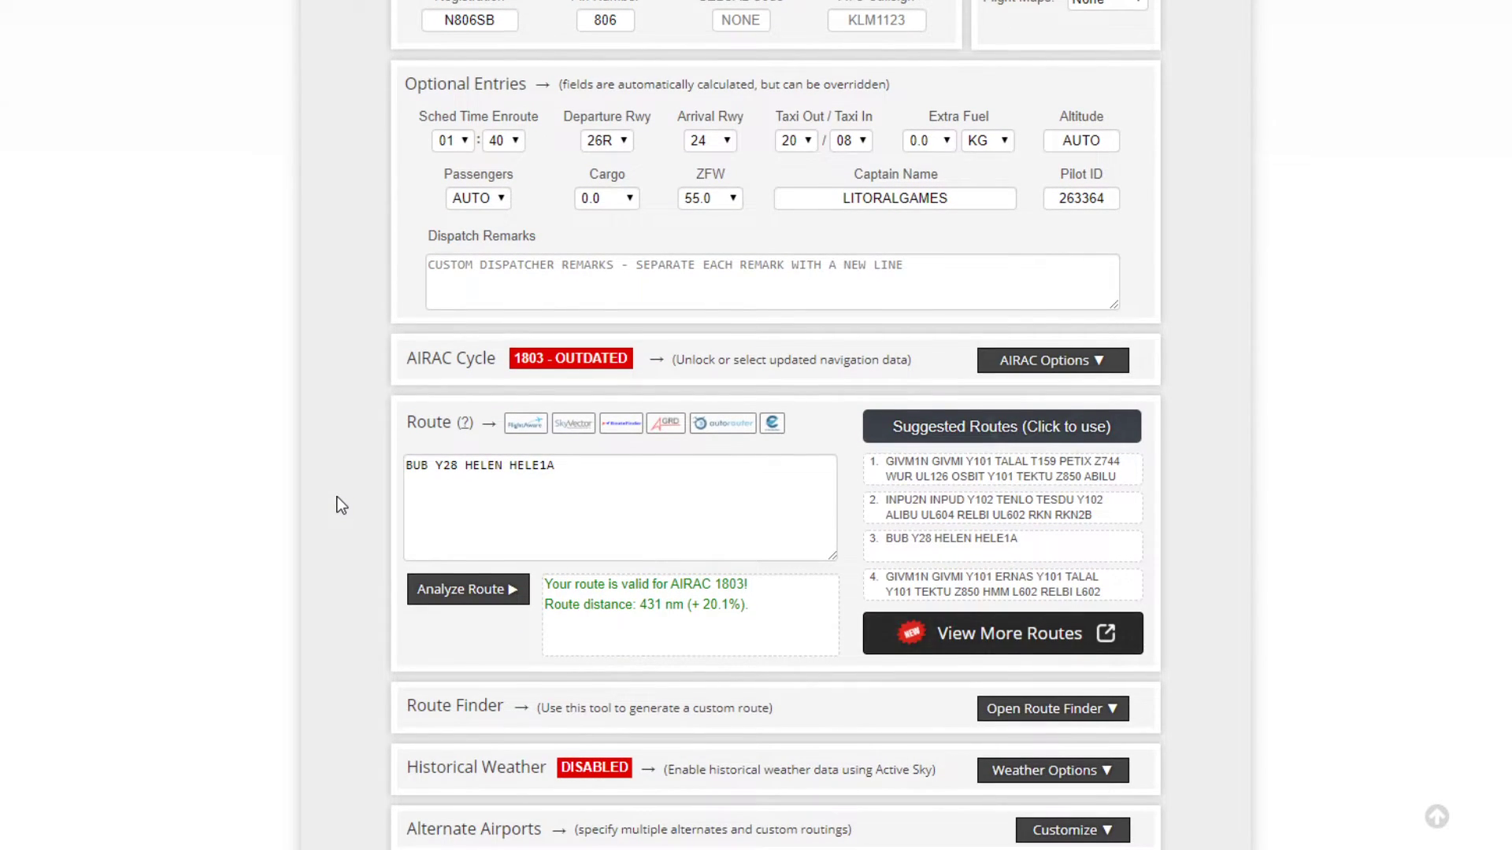
pyautogui.scroll(6, 338, 504)
pyautogui.scroll(3, 334, 498)
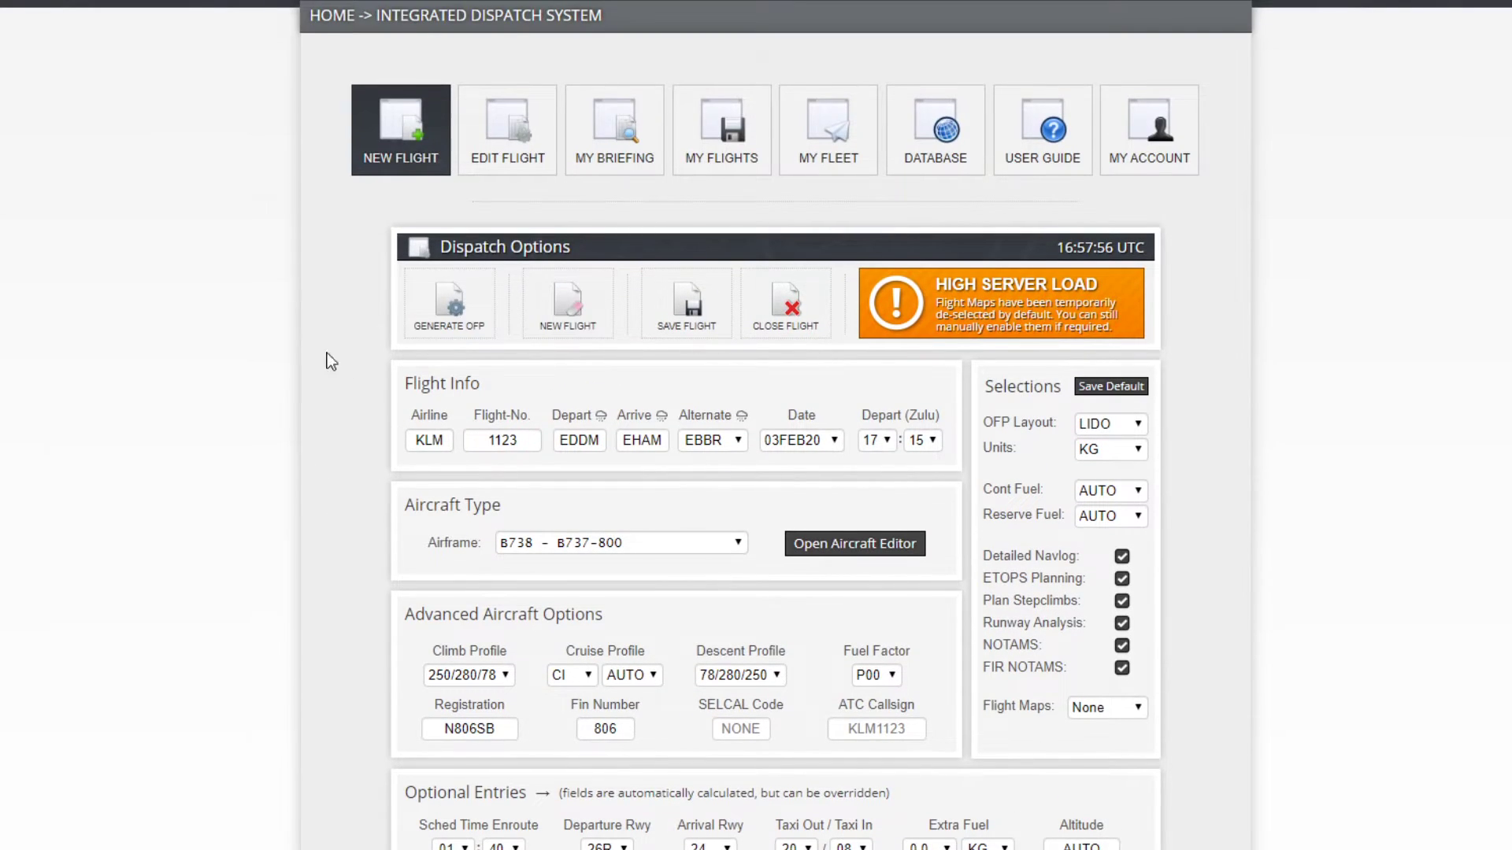
pyautogui.click(439, 304)
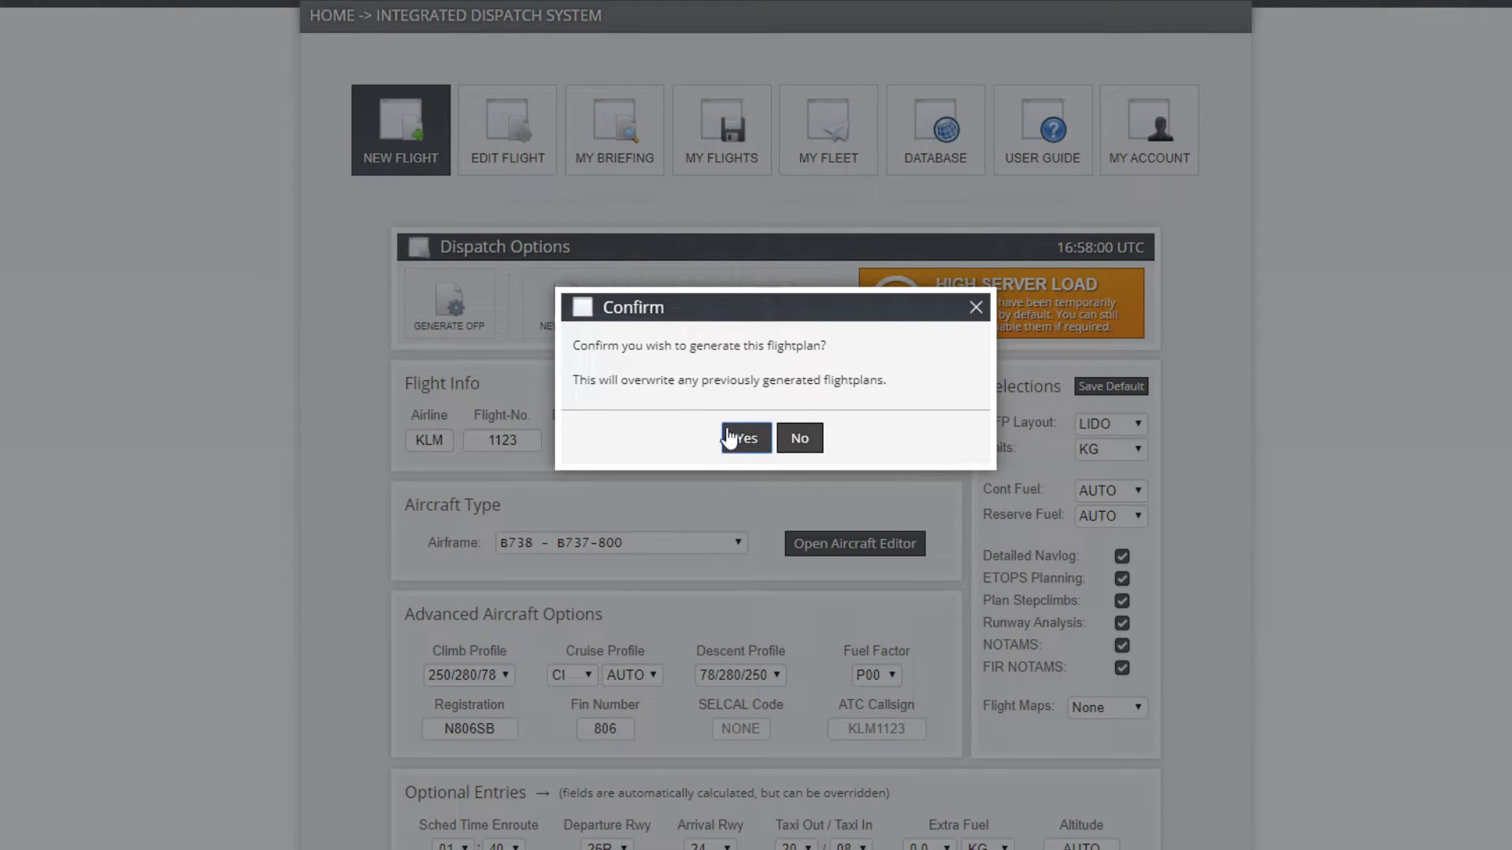
pyautogui.click(747, 439)
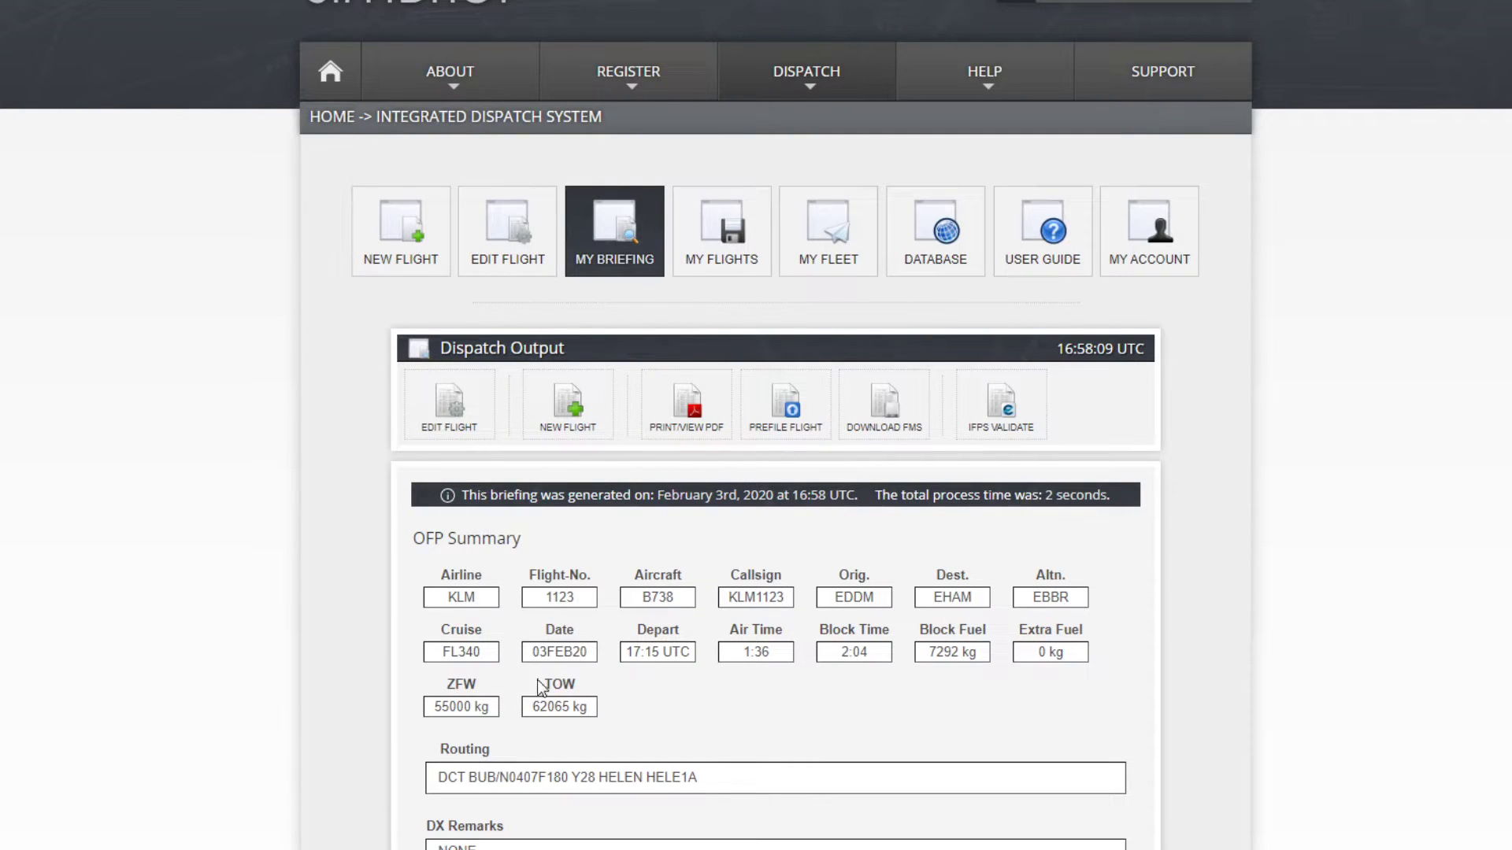
# Review the Paperwork Preview: ZFW 55000, take-off weight 62065, block fuel 7292.
pyautogui.scroll(-9, 358, 557)
pyautogui.scroll(1, 356, 561)
pyautogui.scroll(-13, 354, 561)
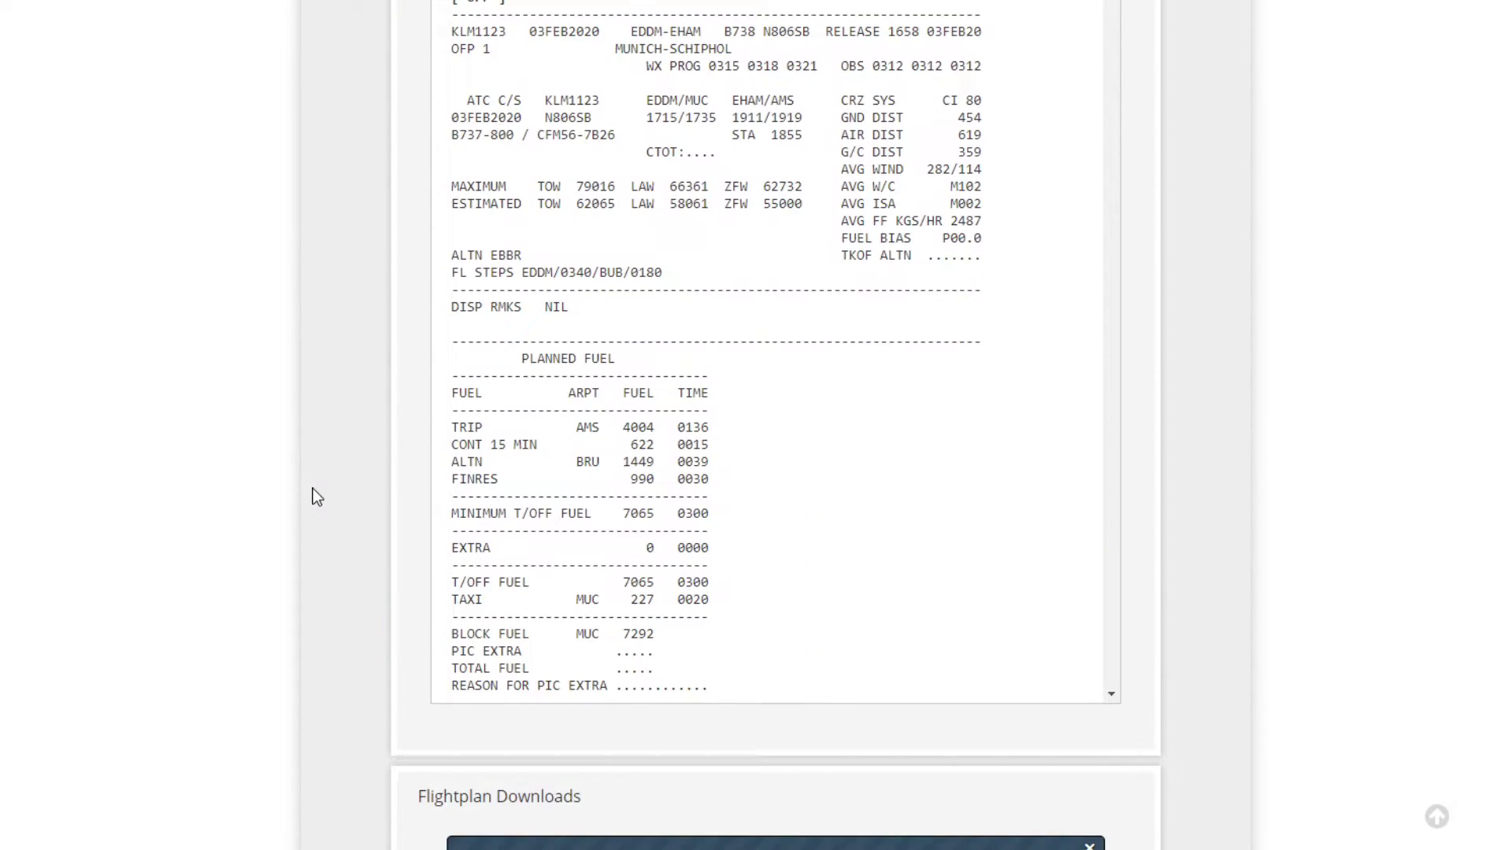
pyautogui.scroll(3, 314, 496)
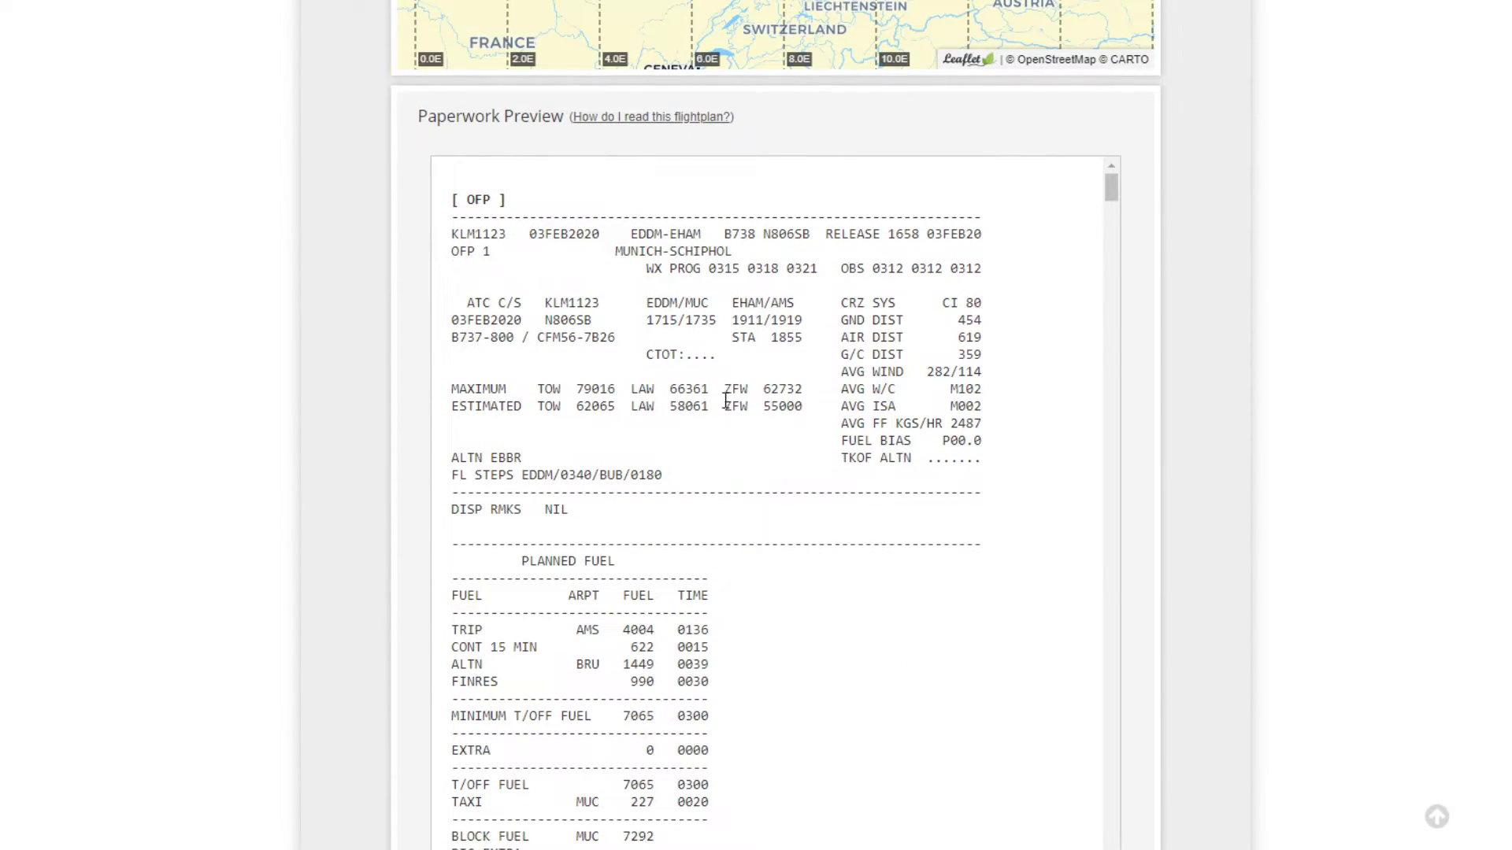
pyautogui.scroll(-10, 728, 410)
pyautogui.scroll(-12, 728, 412)
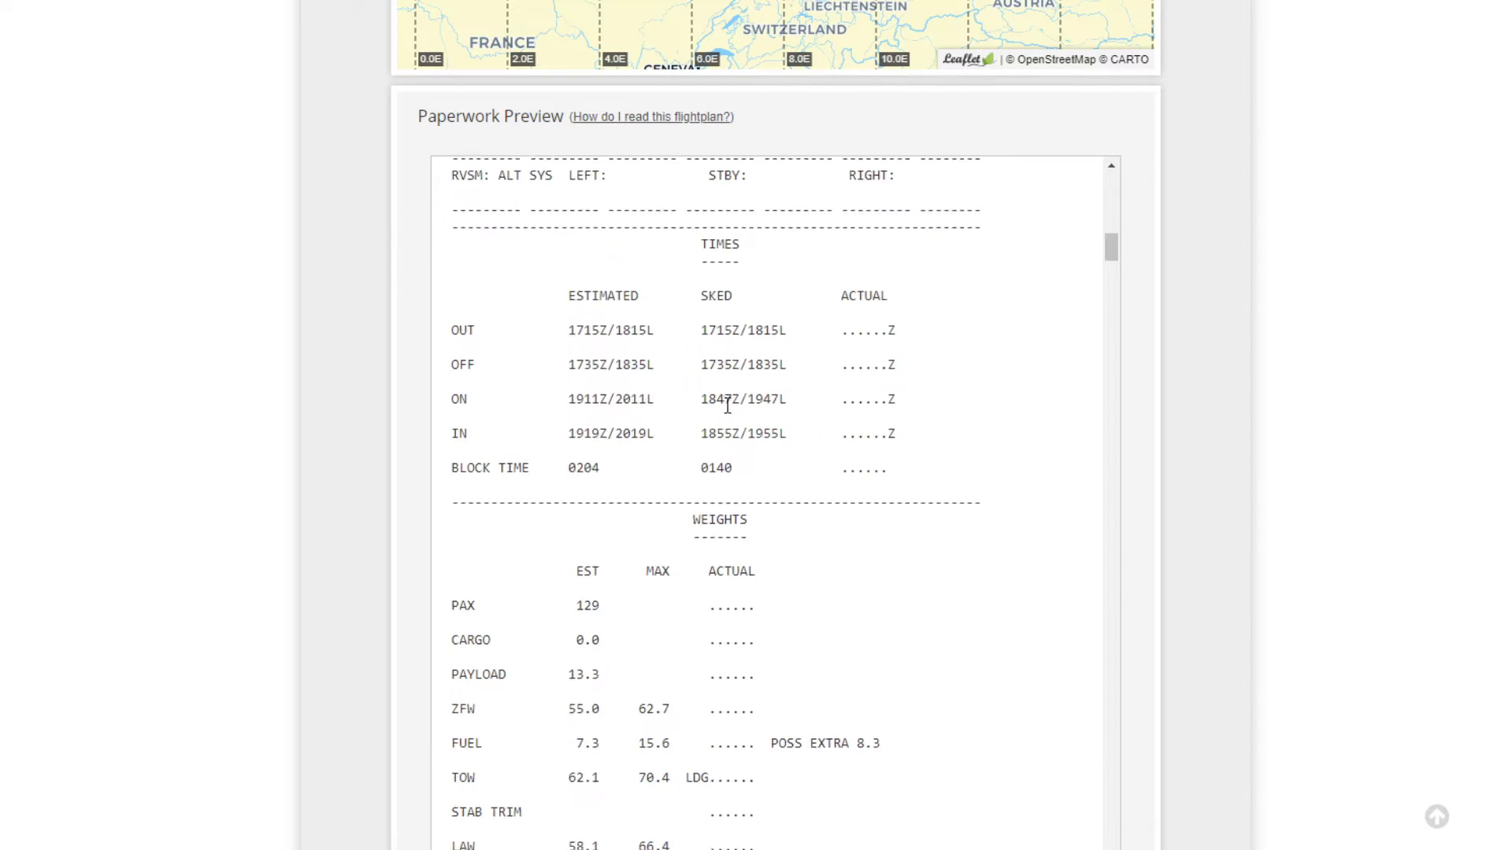
pyautogui.scroll(-12, 725, 406)
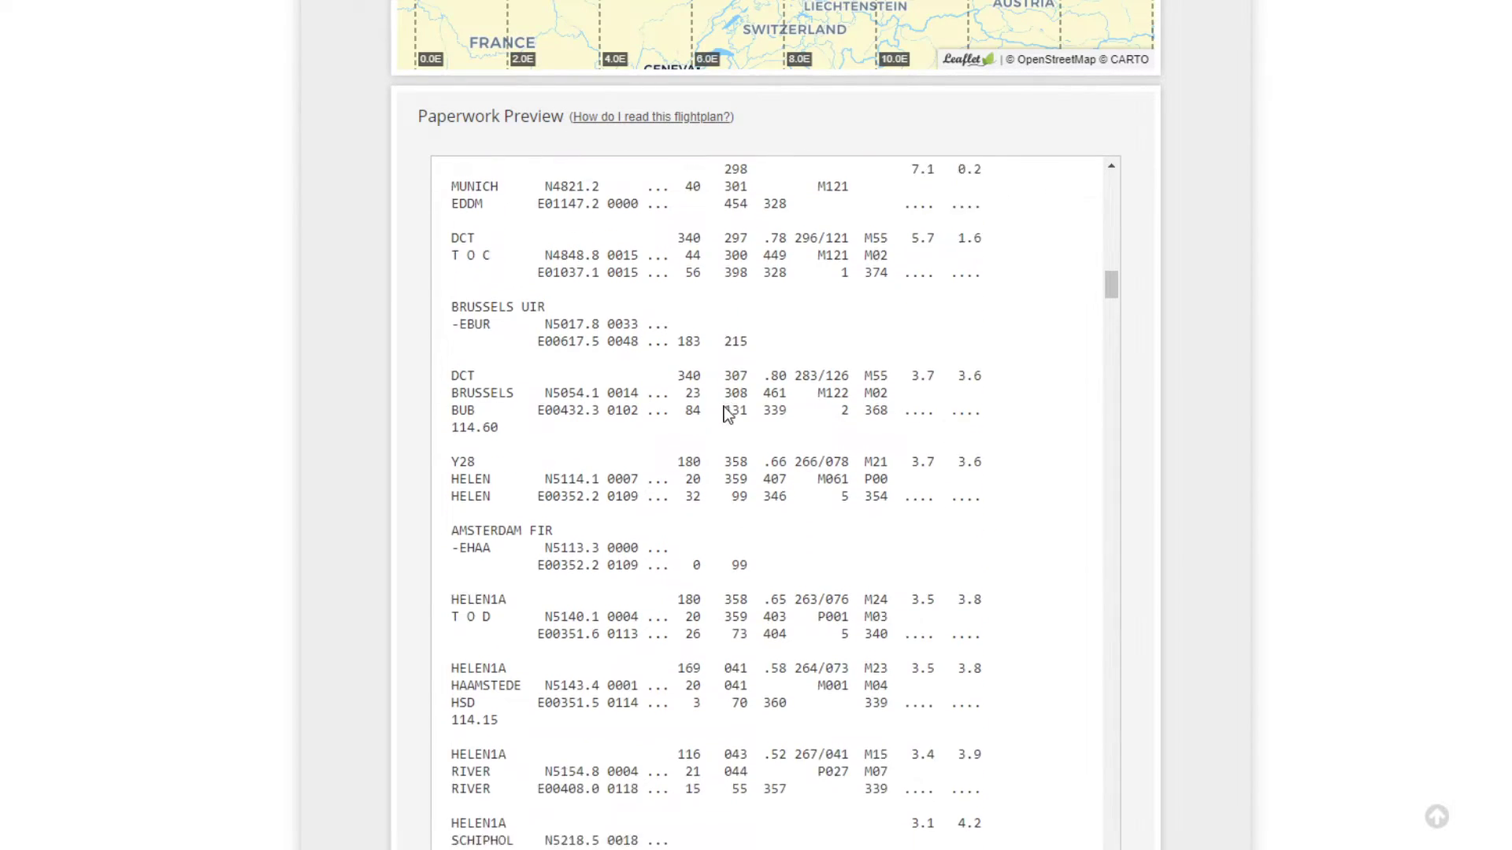
pyautogui.scroll(-5, 725, 406)
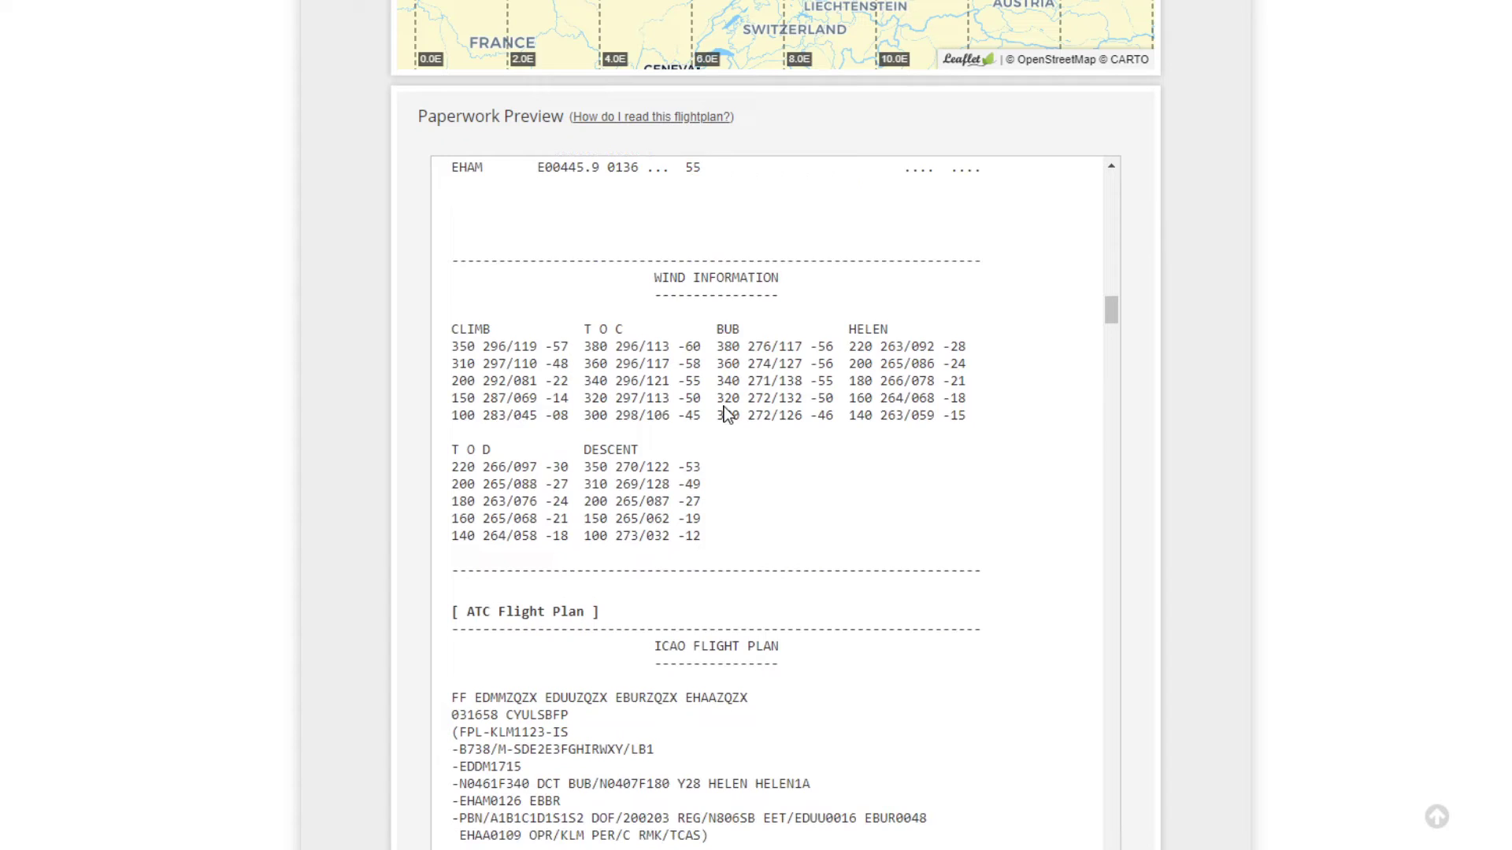
pyautogui.scroll(3, 726, 406)
pyautogui.scroll(-3, 728, 415)
pyautogui.scroll(3, 711, 504)
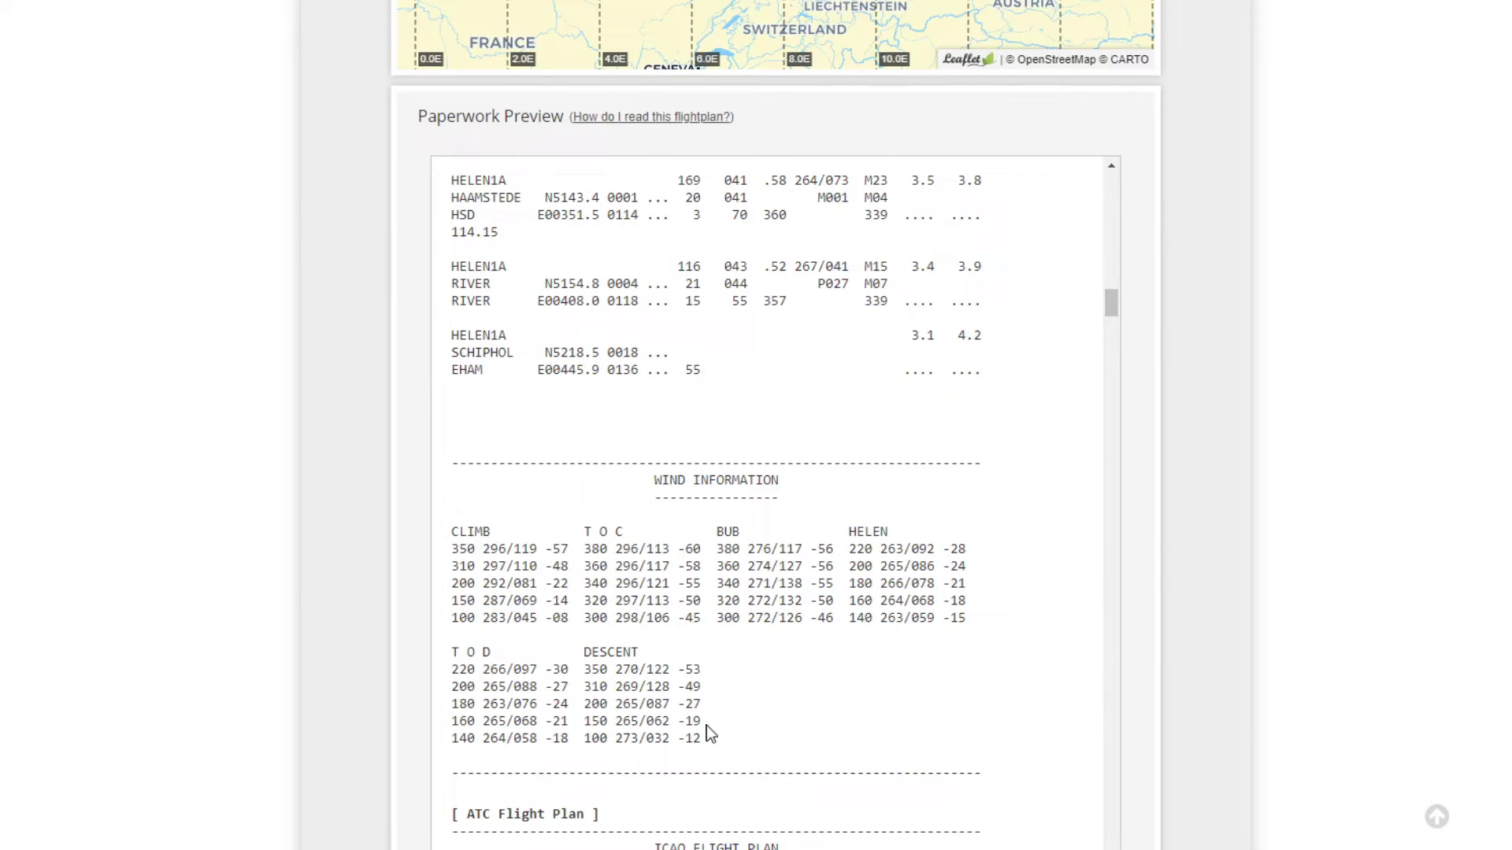
pyautogui.scroll(-10, 802, 665)
pyautogui.scroll(-20, 802, 668)
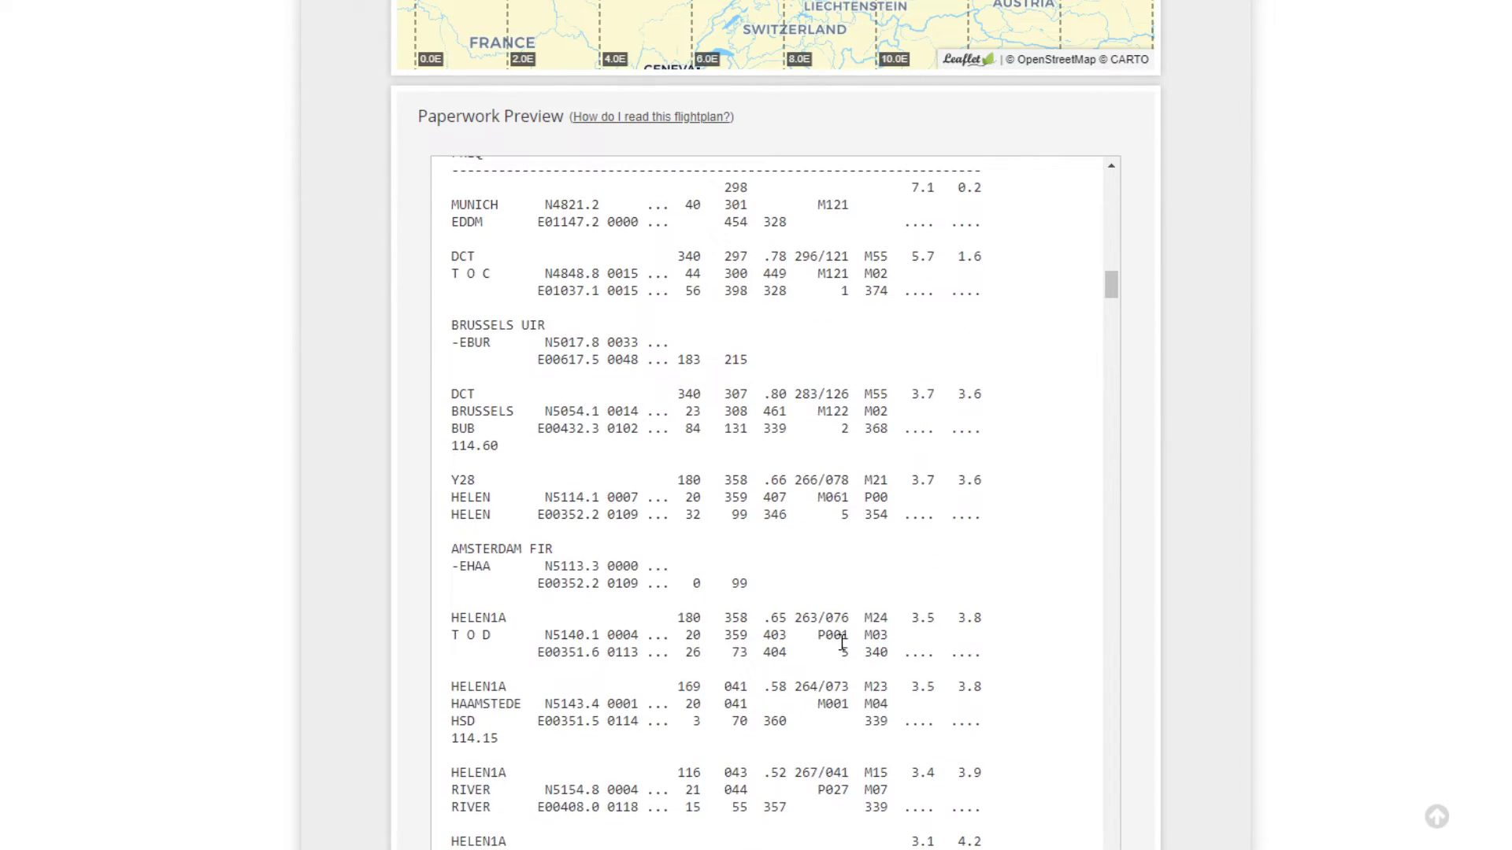
pyautogui.scroll(10, 847, 649)
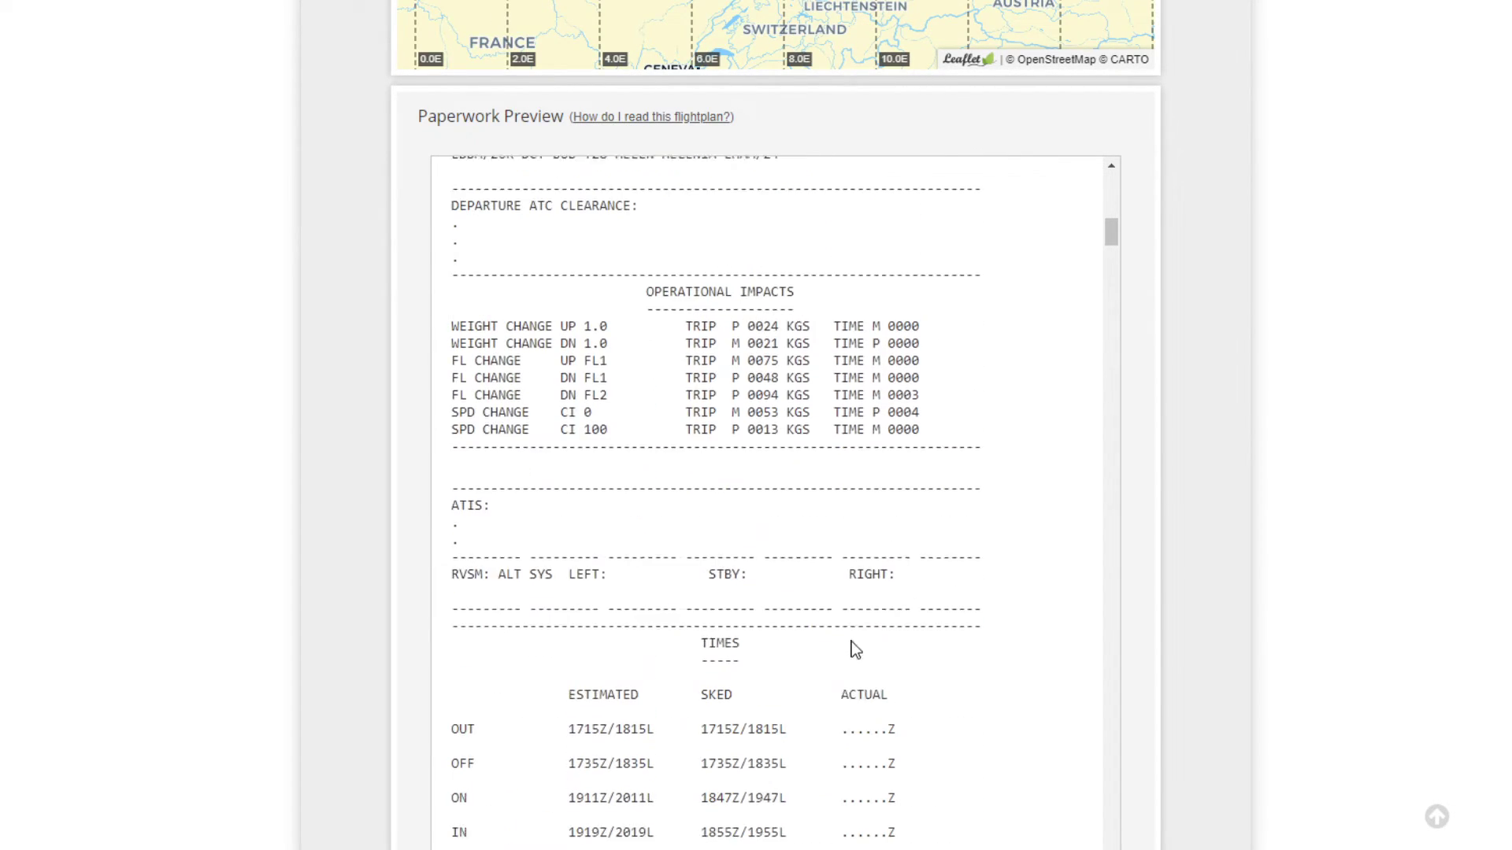
pyautogui.scroll(5, 847, 649)
pyautogui.scroll(15, 846, 649)
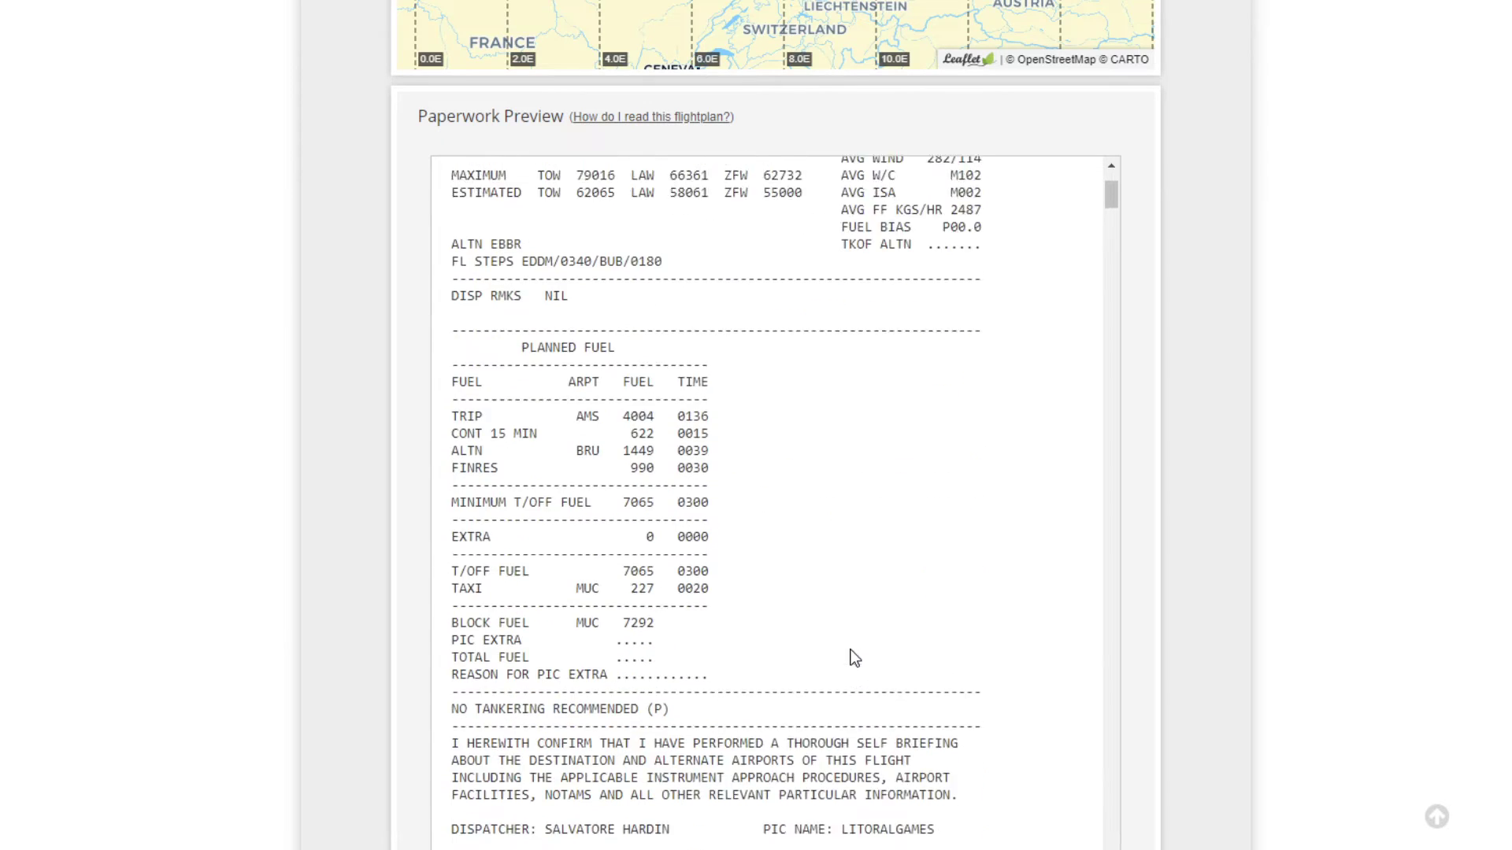
pyautogui.scroll(15, 276, 536)
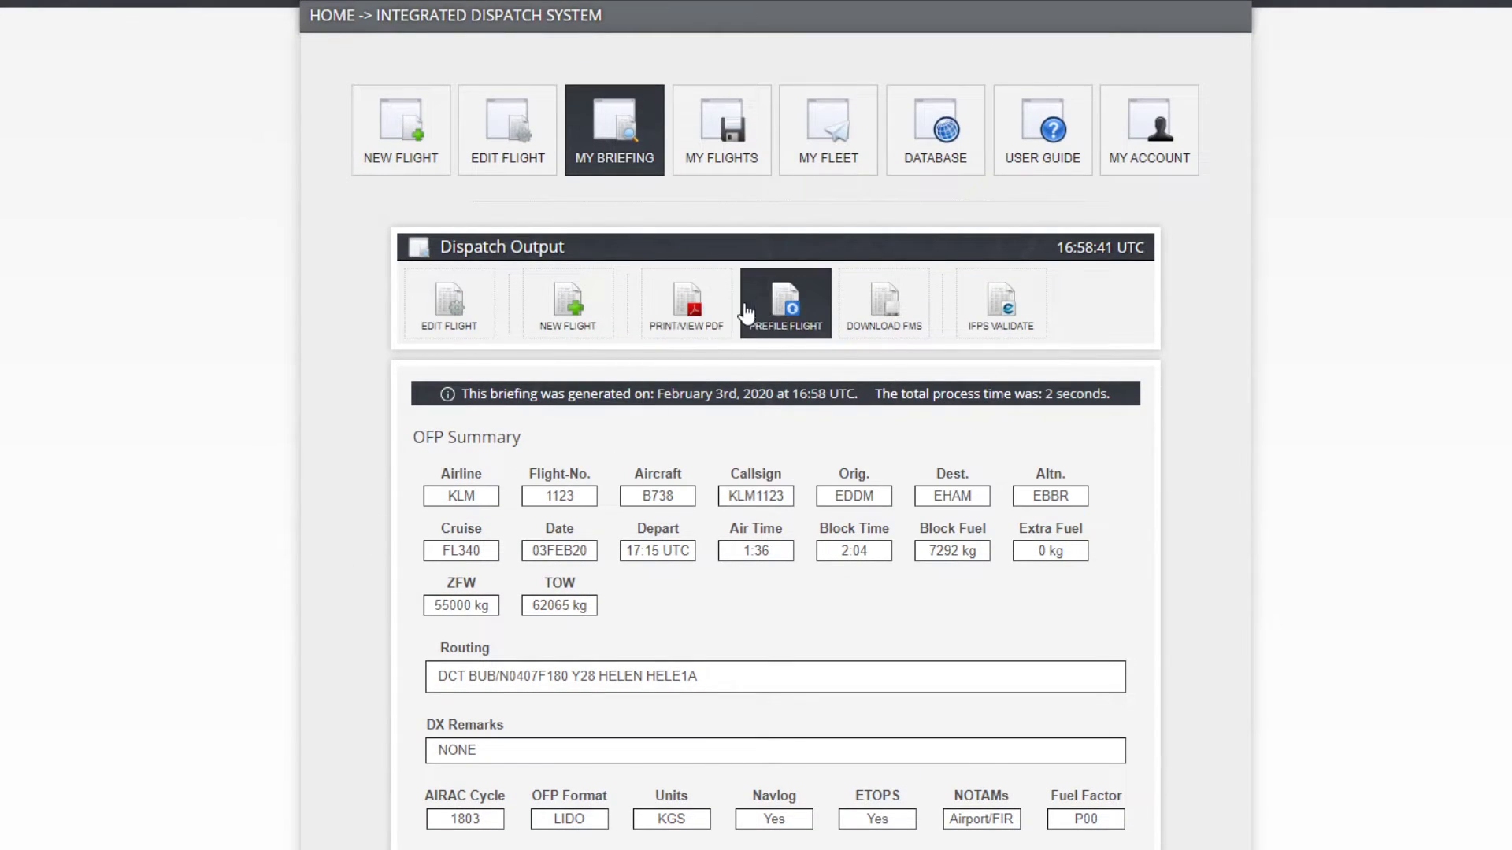
# Save the KL 1123 MUC–AMS SimBrief briefing to the computer as a PDF.
pyautogui.click(686, 303)
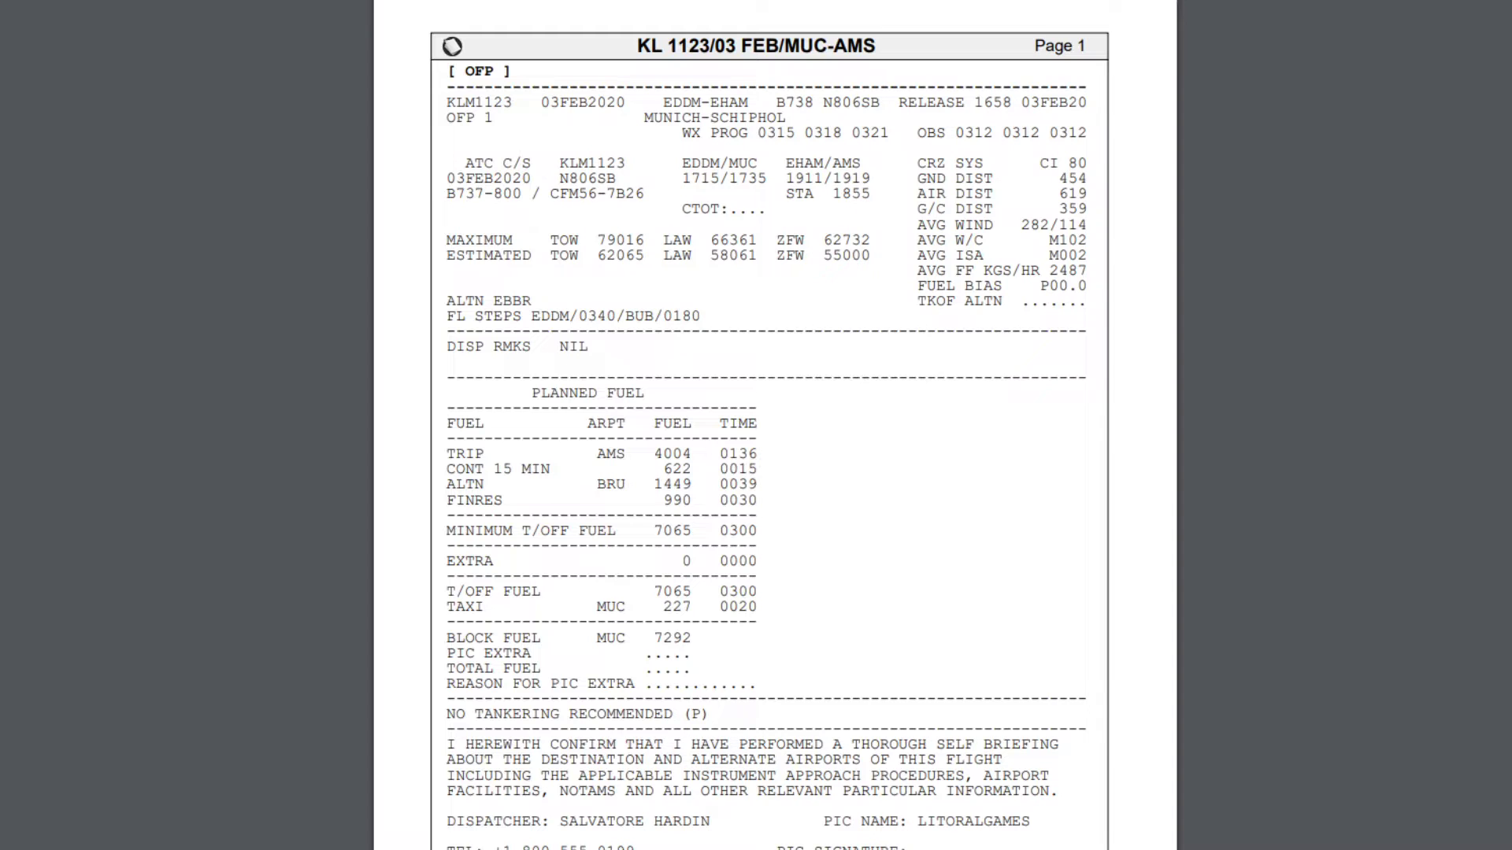
pyautogui.hotkey('ctrl', 's')
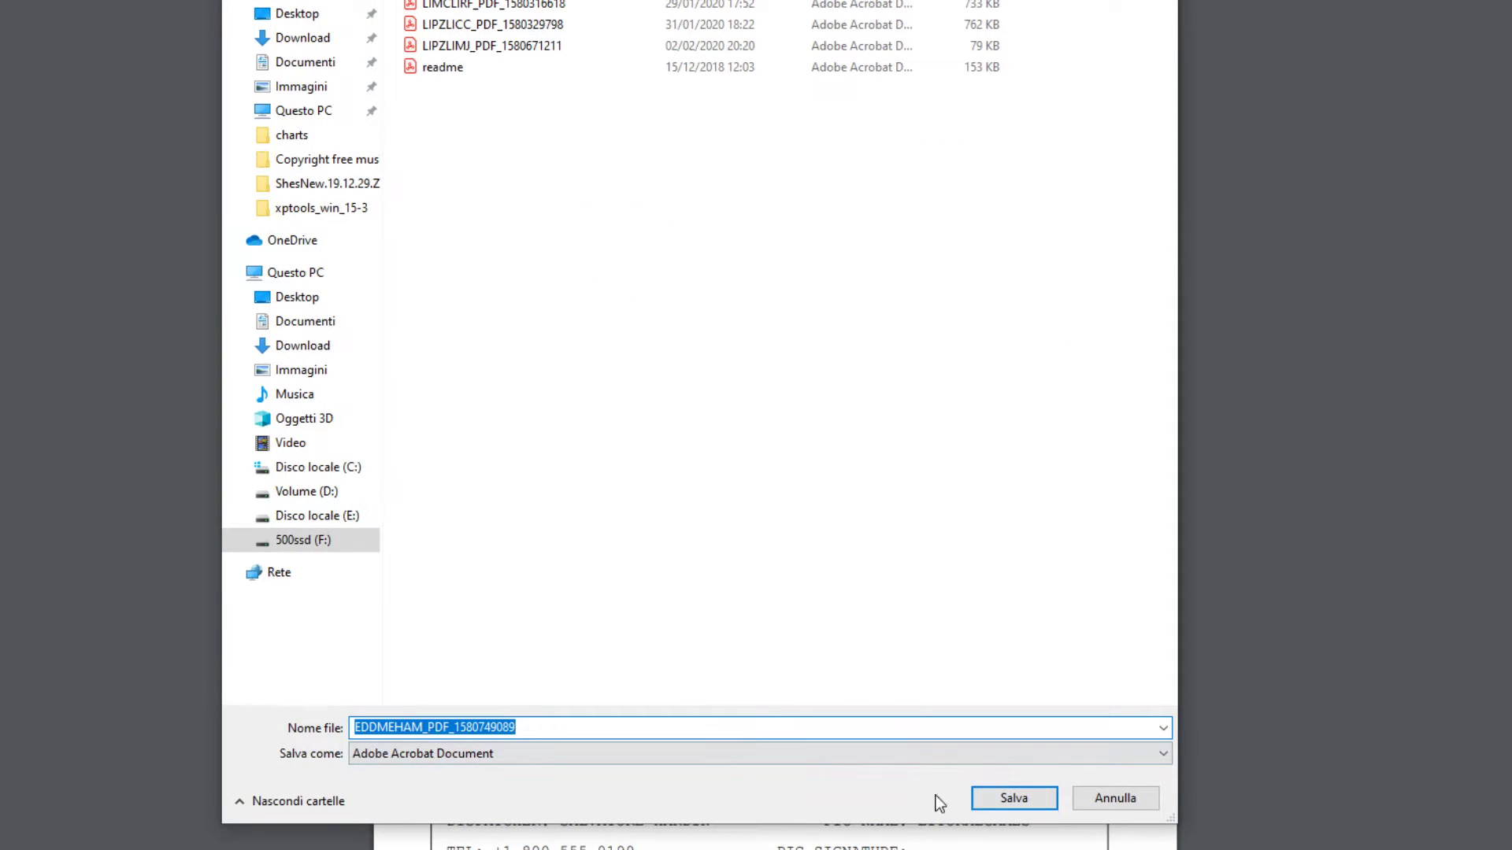
pyautogui.click(1014, 799)
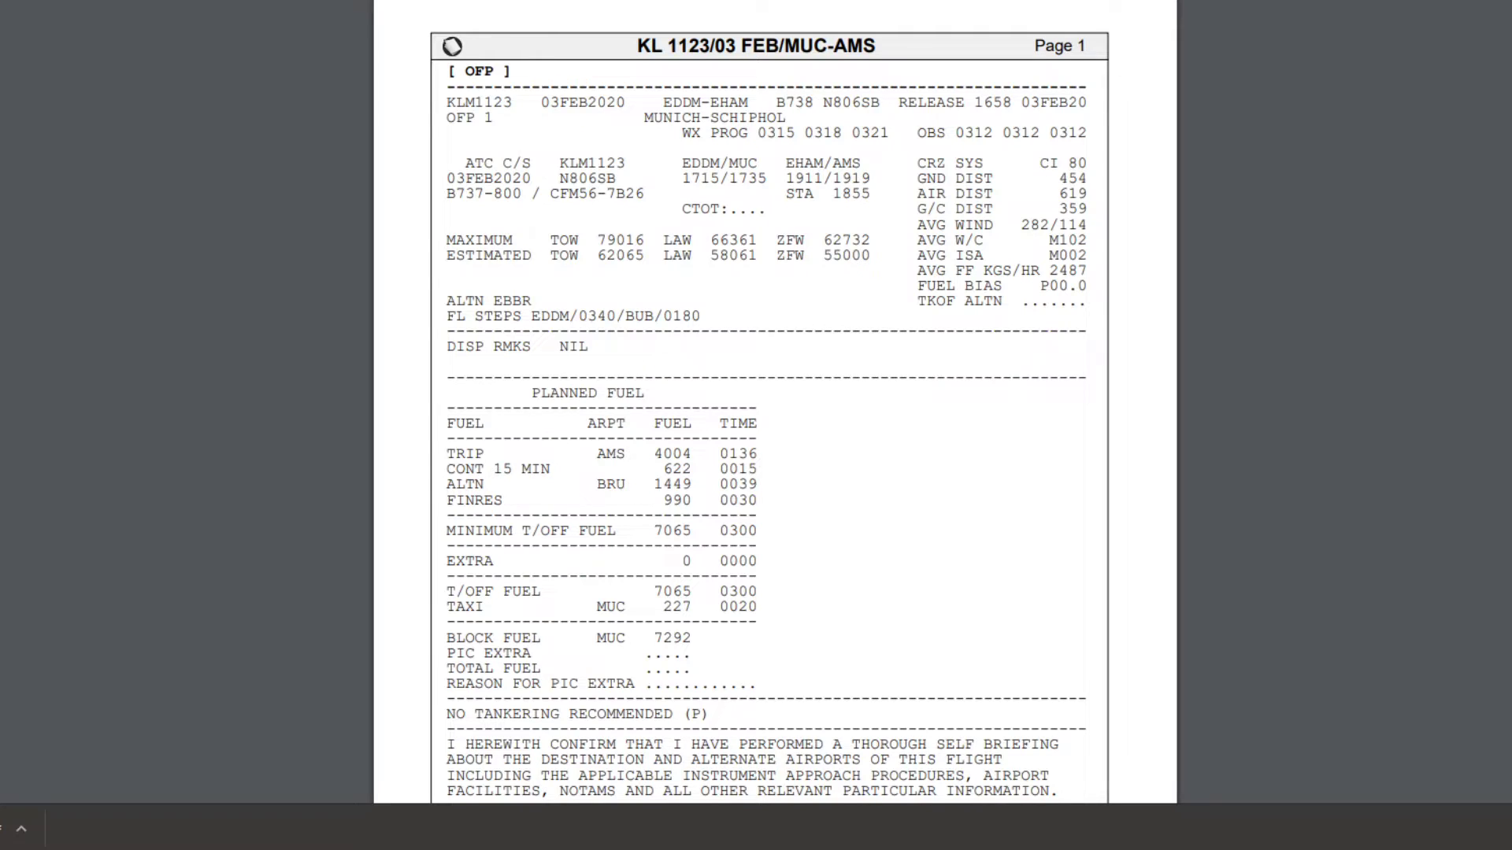
# Show the downloaded EDDM–EHAM flight plan PDF in its folder, then dismiss the download menu.
pyautogui.click(19, 833)
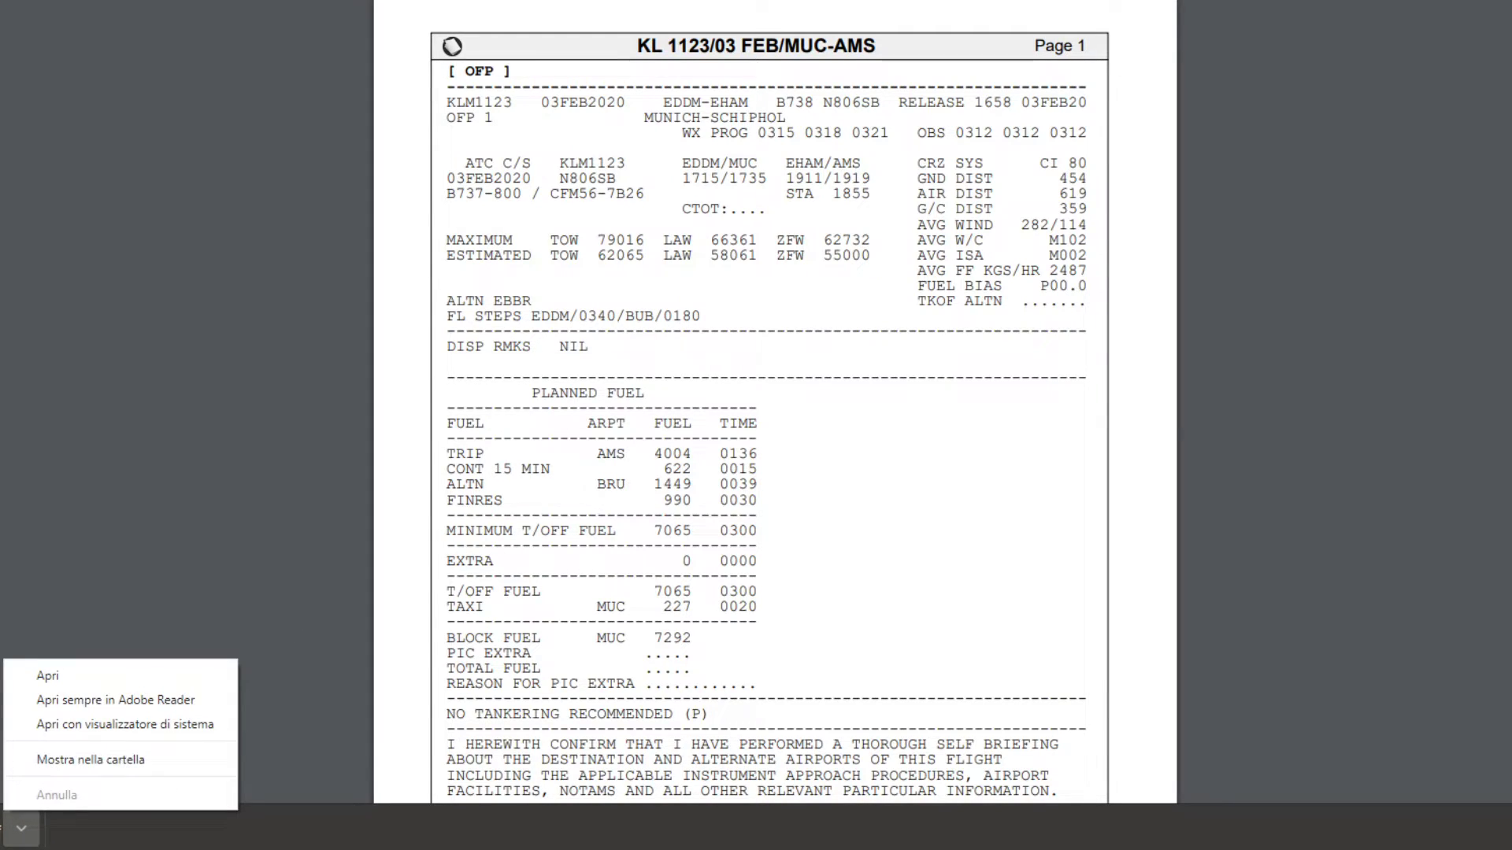
pyautogui.click(112, 759)
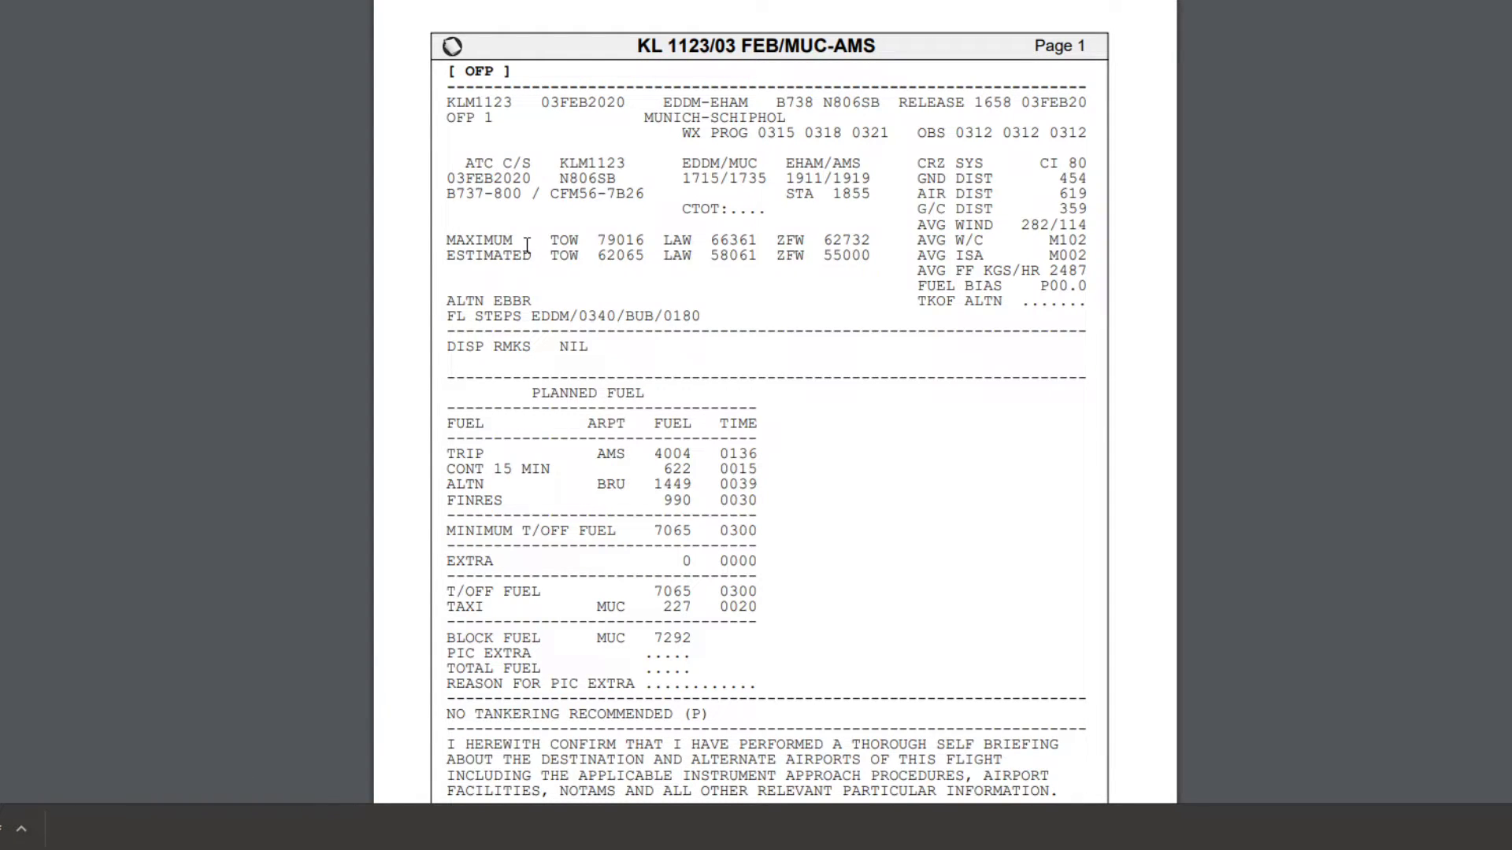
pyautogui.click(22, 825)
pyautogui.click(105, 760)
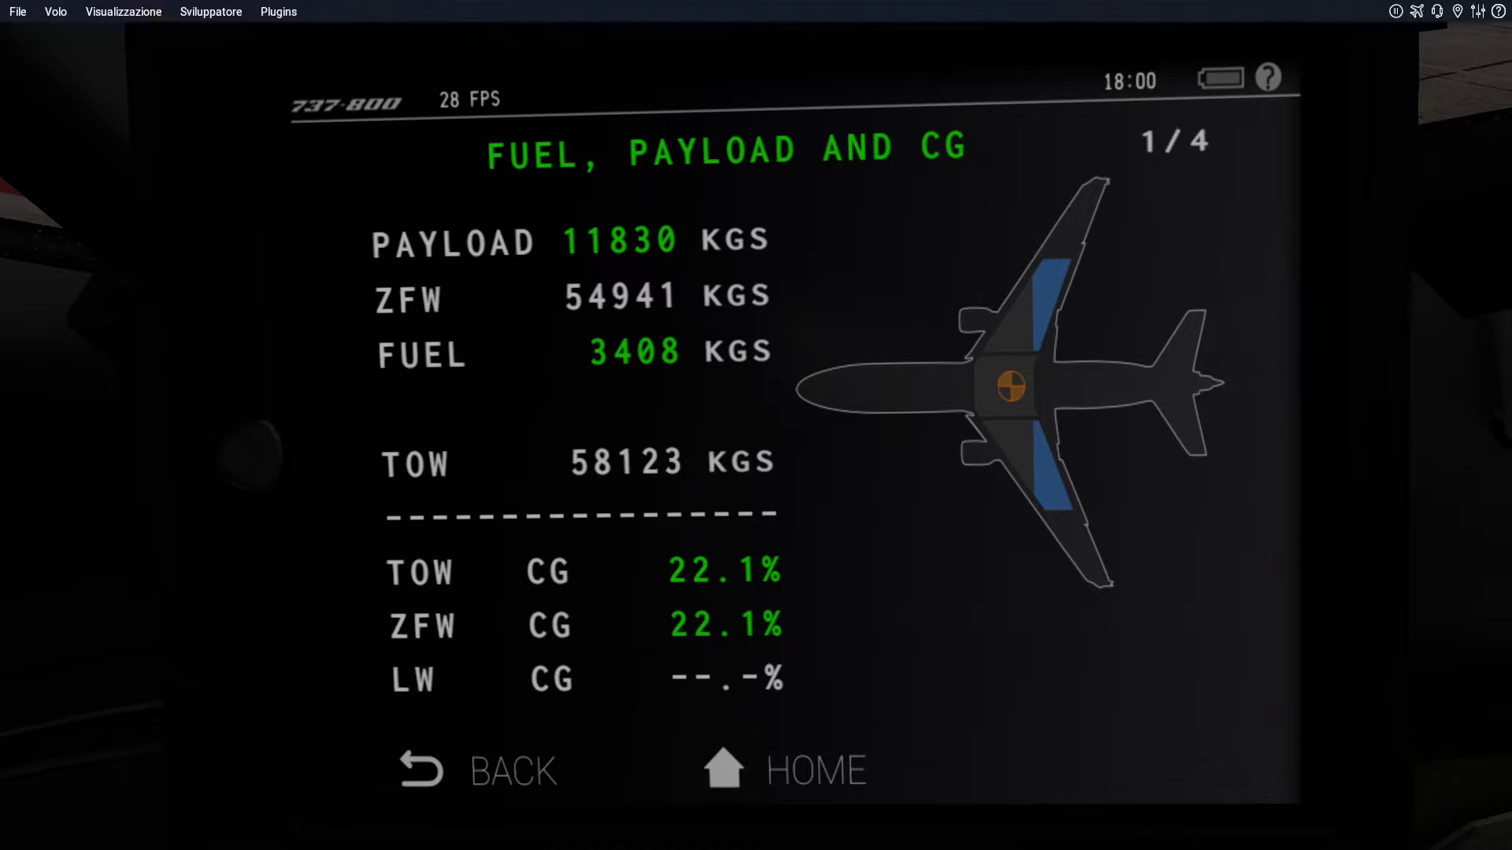
# Open EDDMEHAM_PDF from the AviTab charts folder and zoom to its planned fuel (block 7292).
pyautogui.click(723, 768)
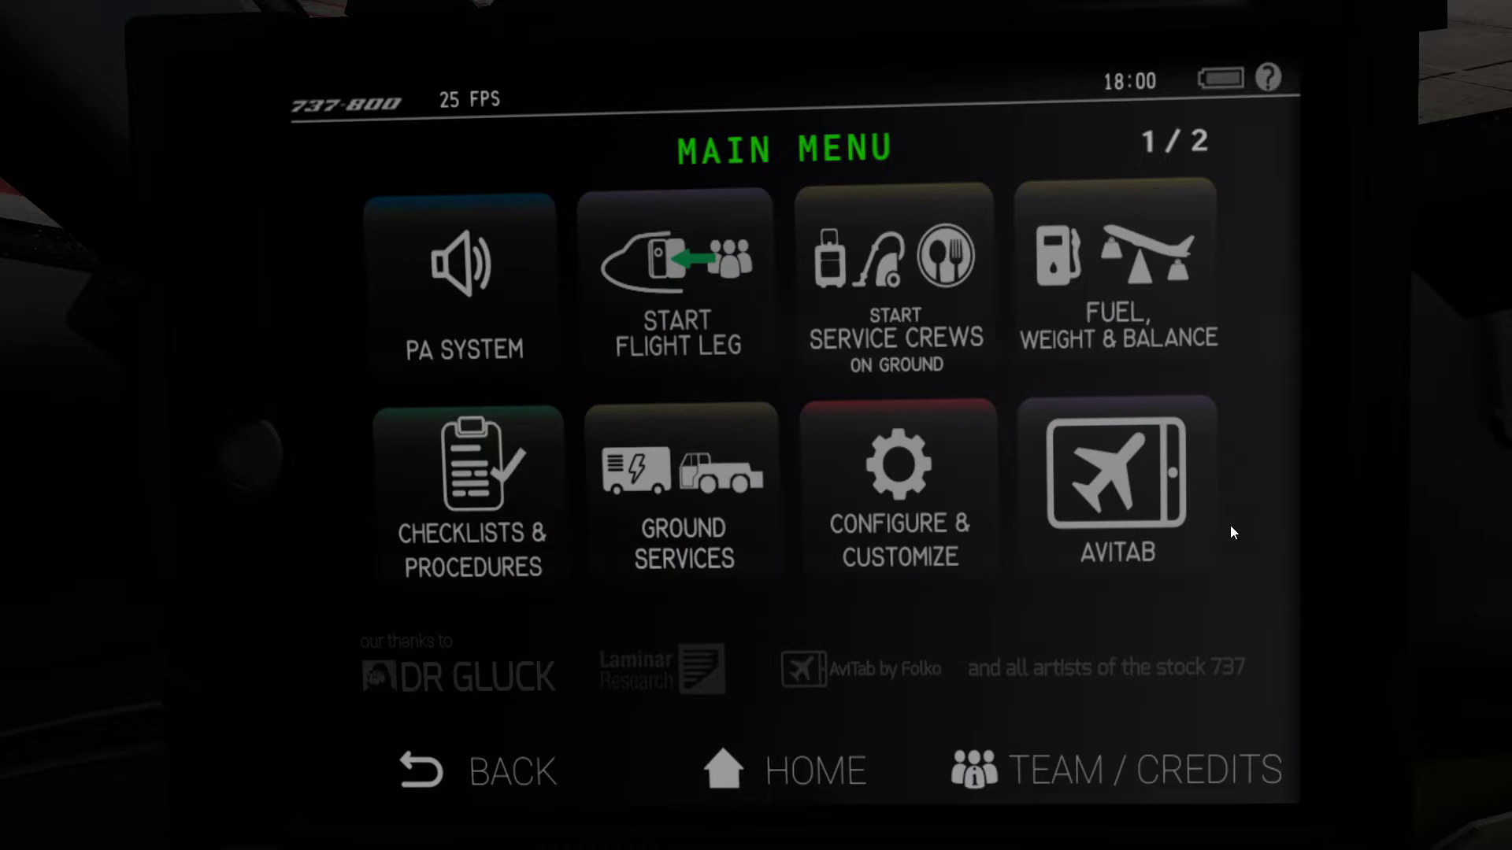
pyautogui.click(1154, 498)
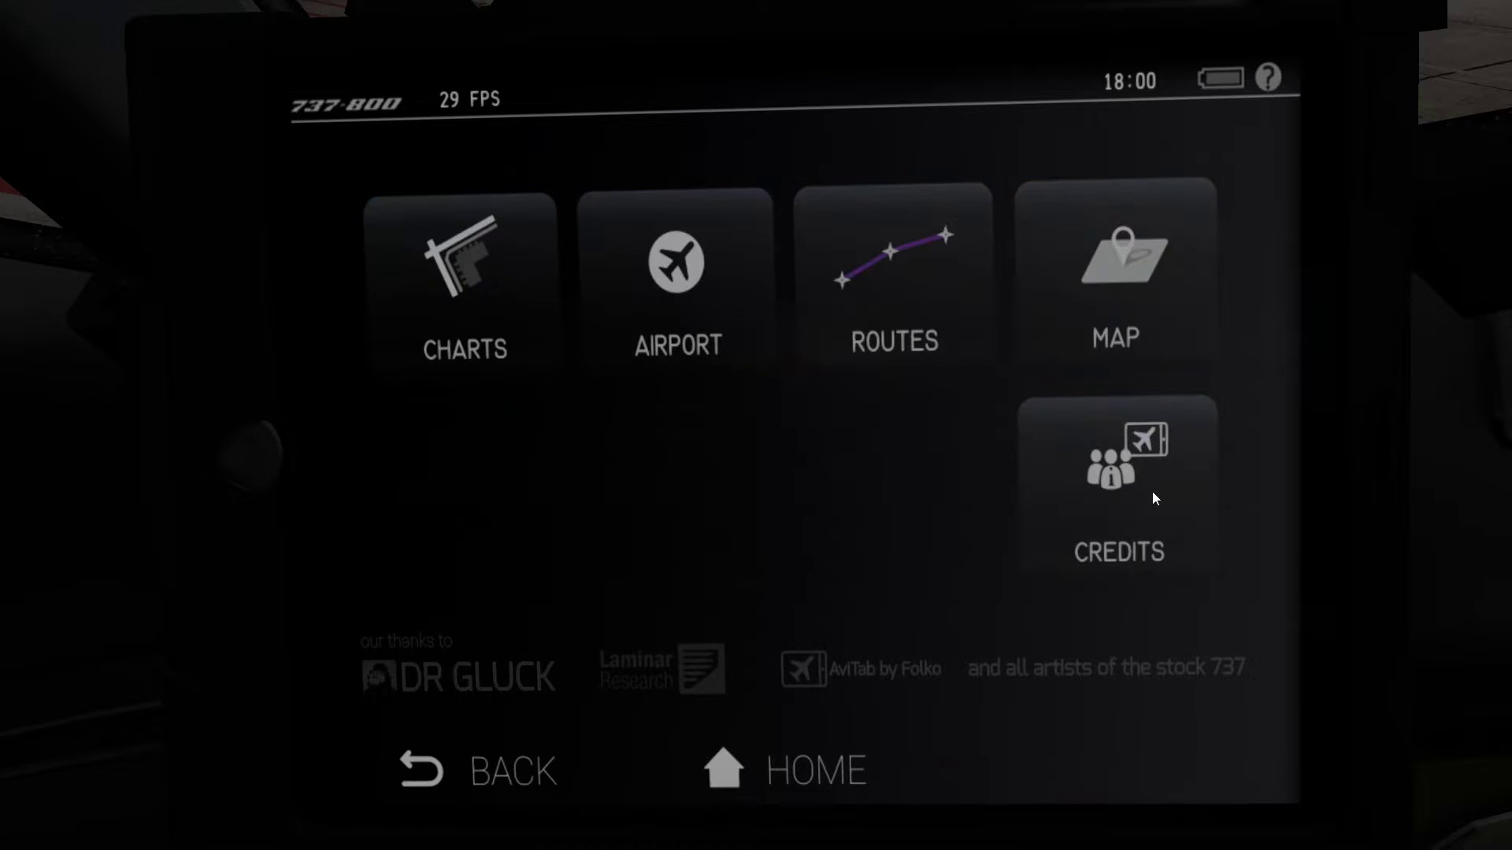
pyautogui.click(450, 309)
pyautogui.click(441, 193)
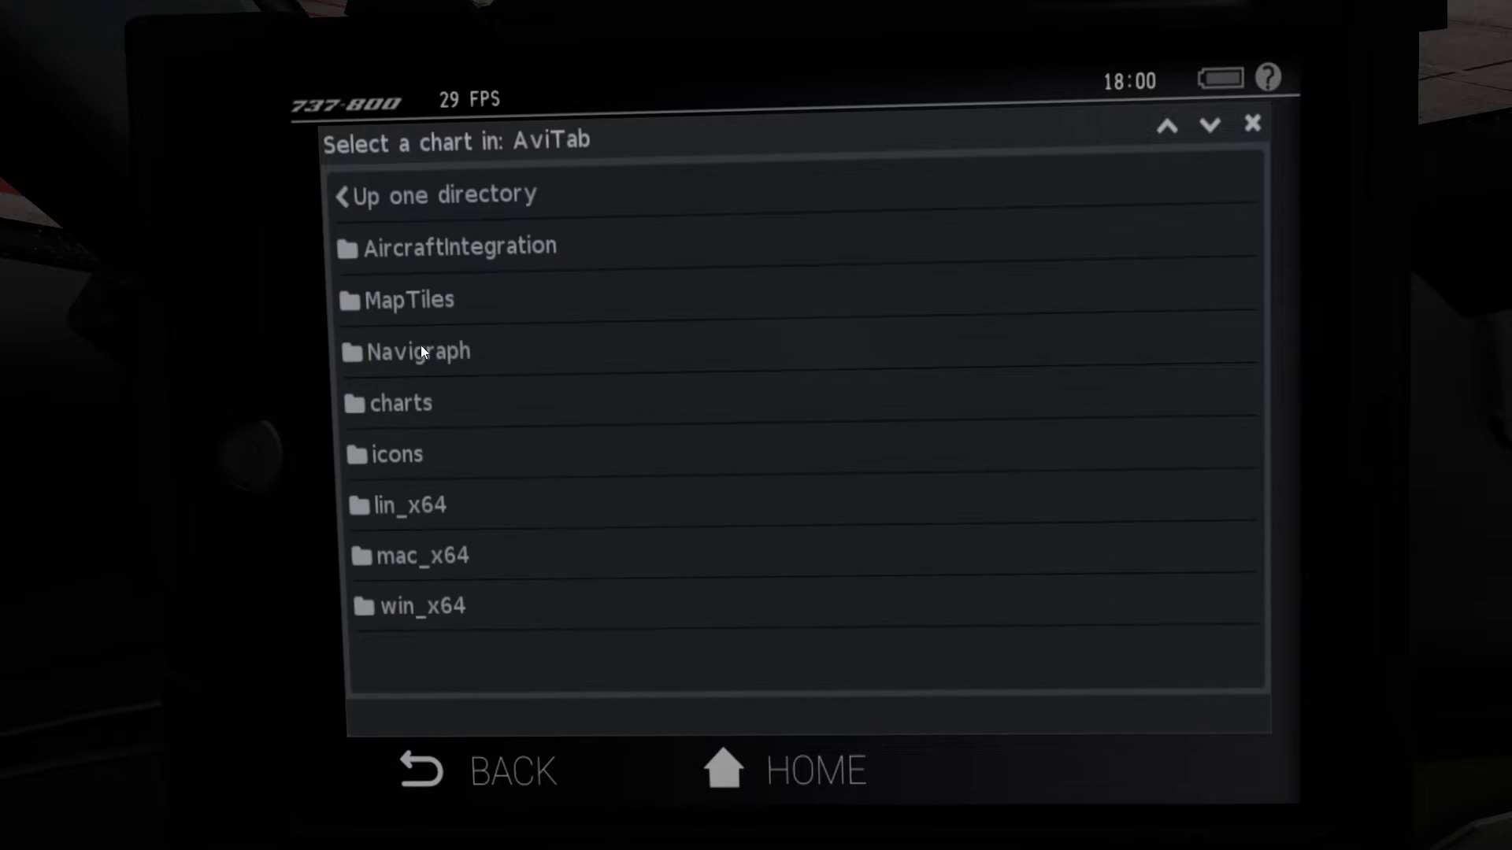
pyautogui.click(426, 411)
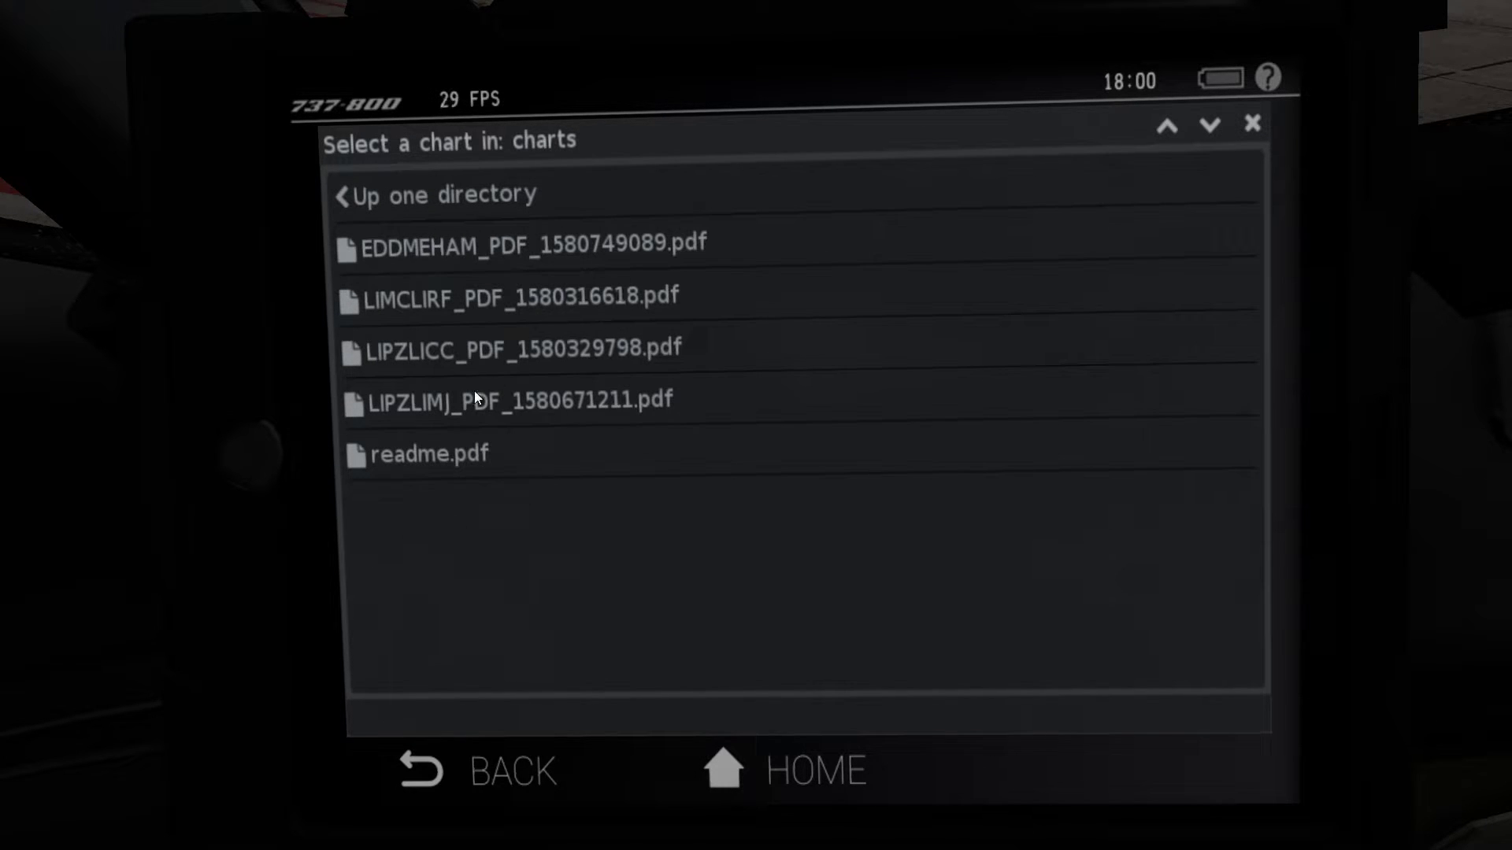
pyautogui.click(441, 253)
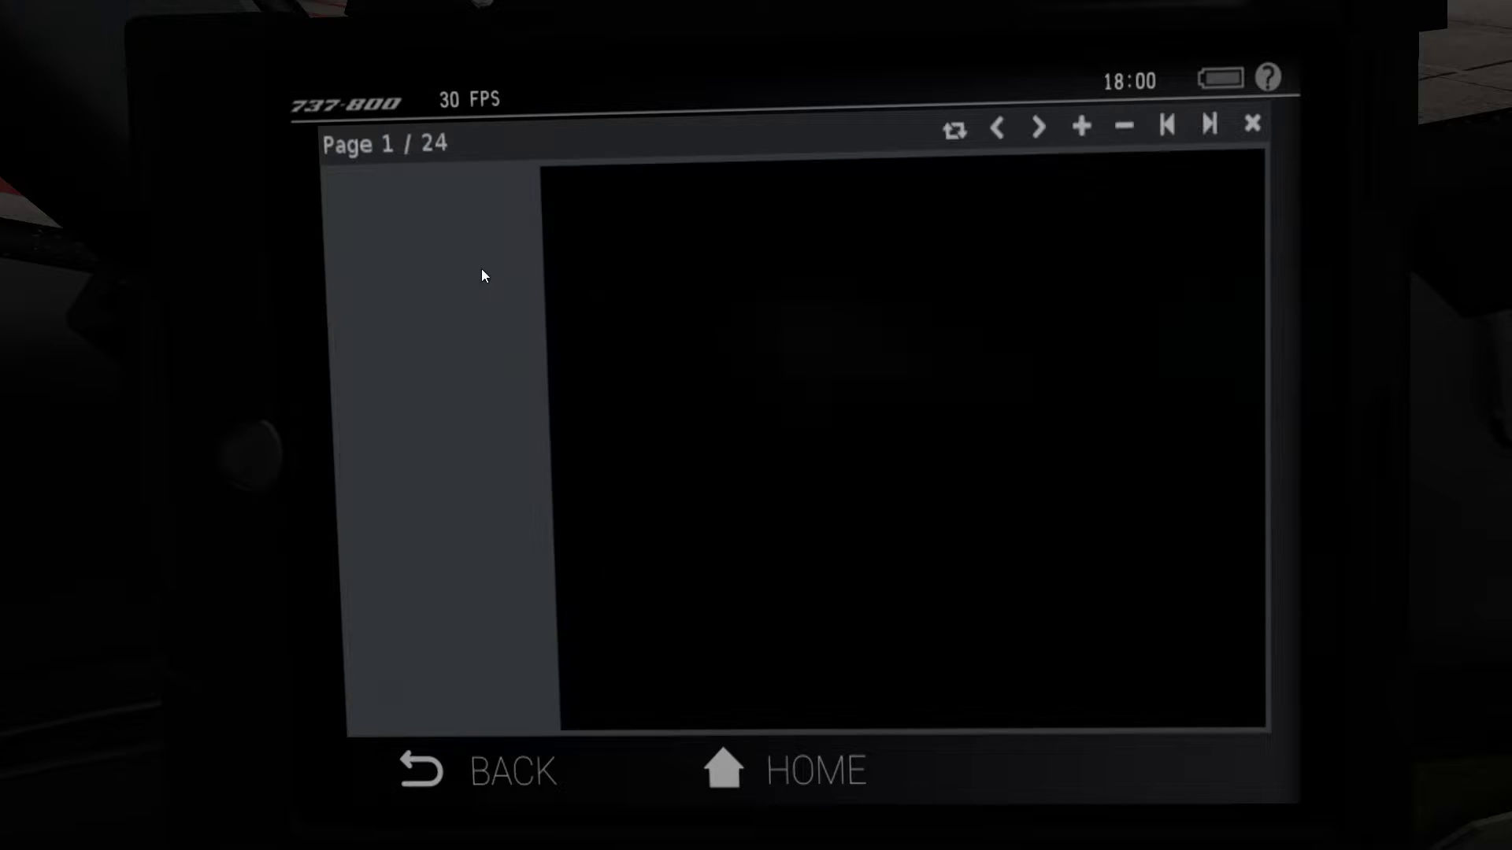
pyautogui.scroll(1, 806, 346)
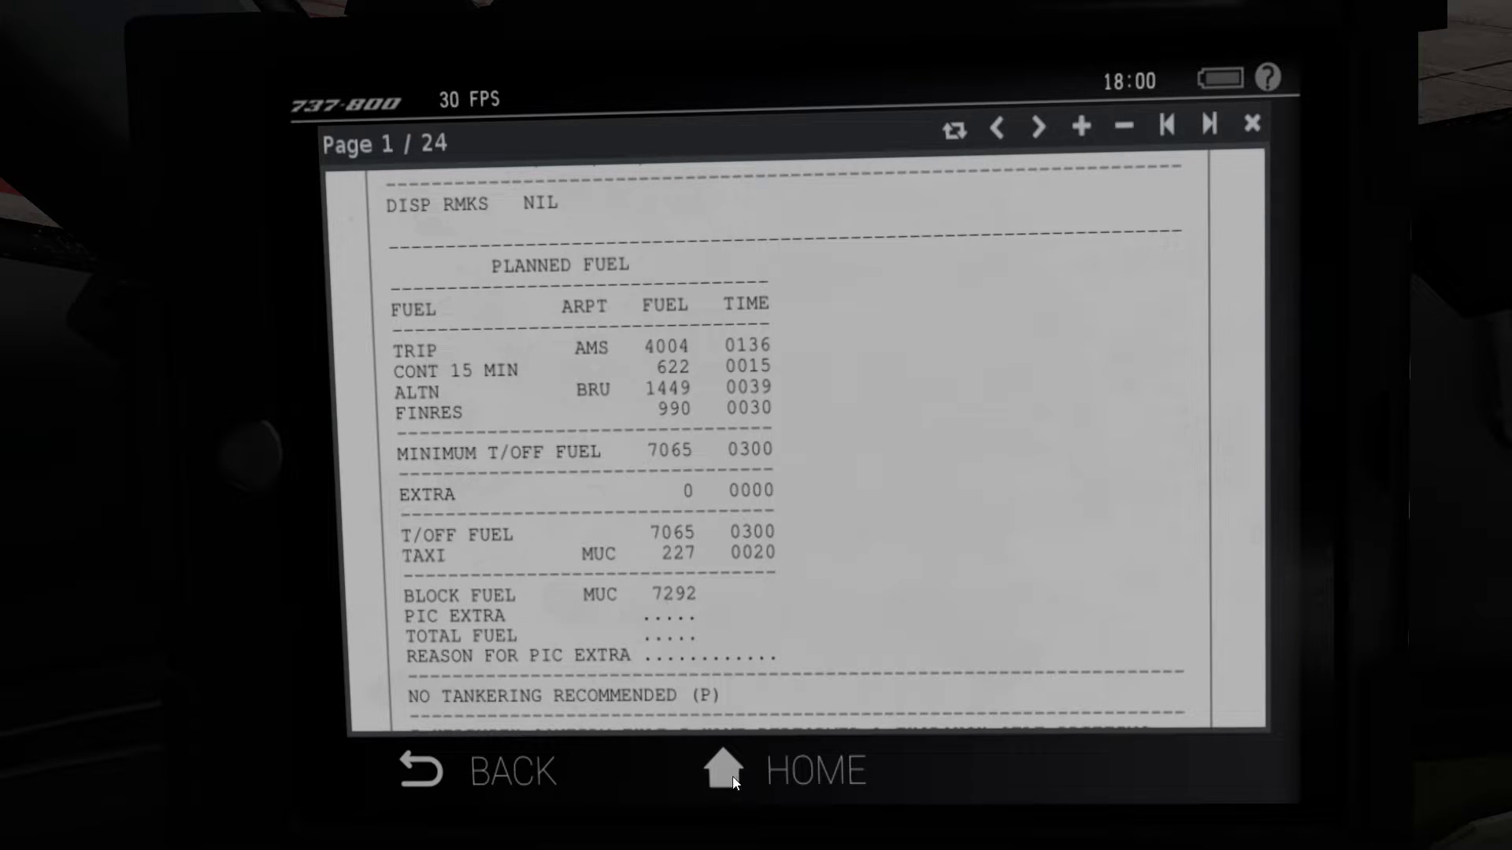
# Enter a required fuel of 7500 kg on the EFB payload page.
pyautogui.click(754, 784)
pyautogui.click(1090, 296)
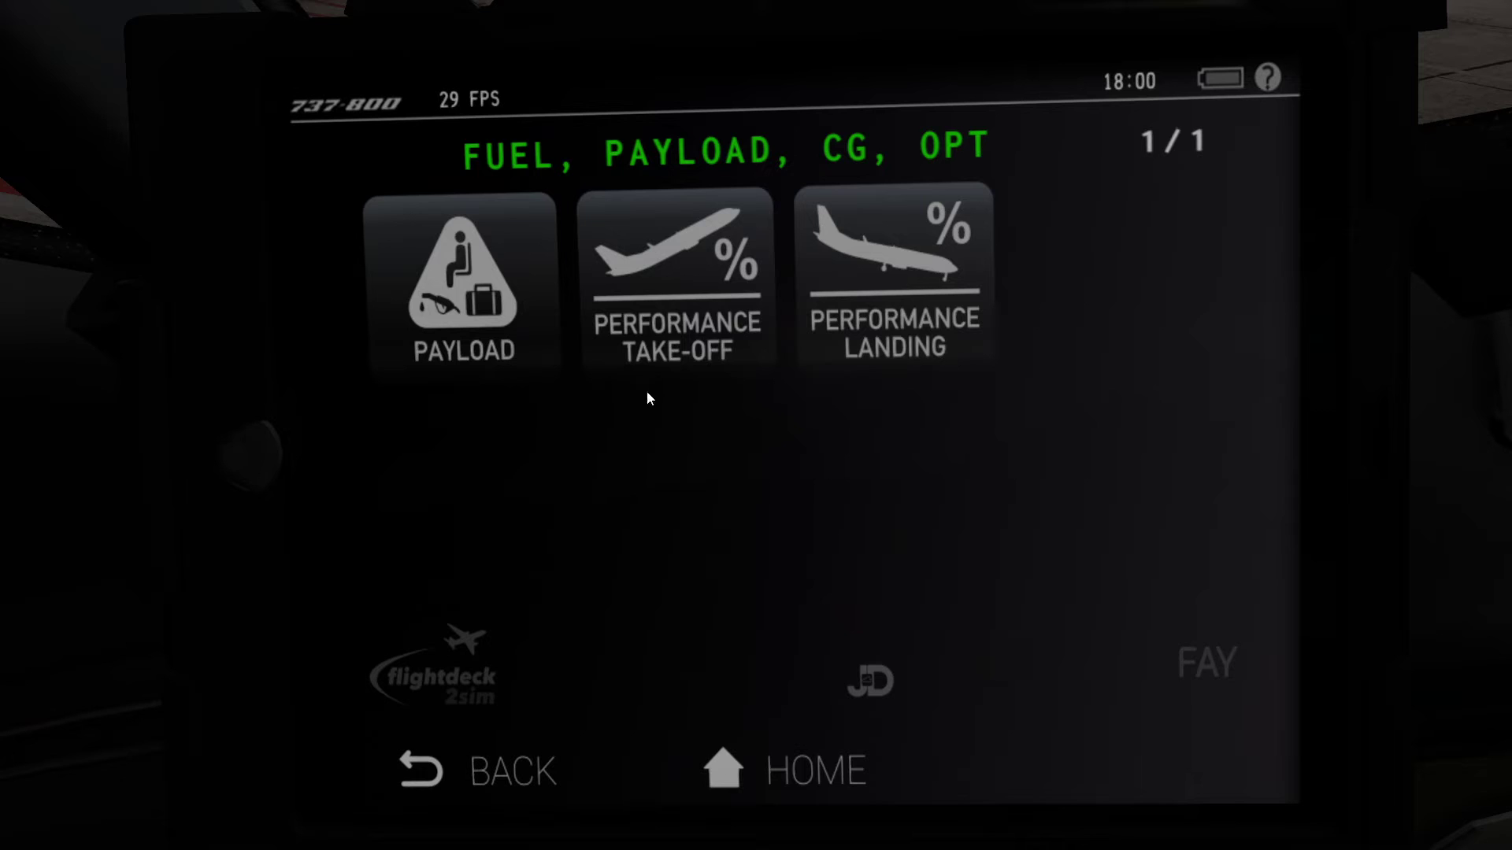
pyautogui.click(496, 303)
pyautogui.click(611, 353)
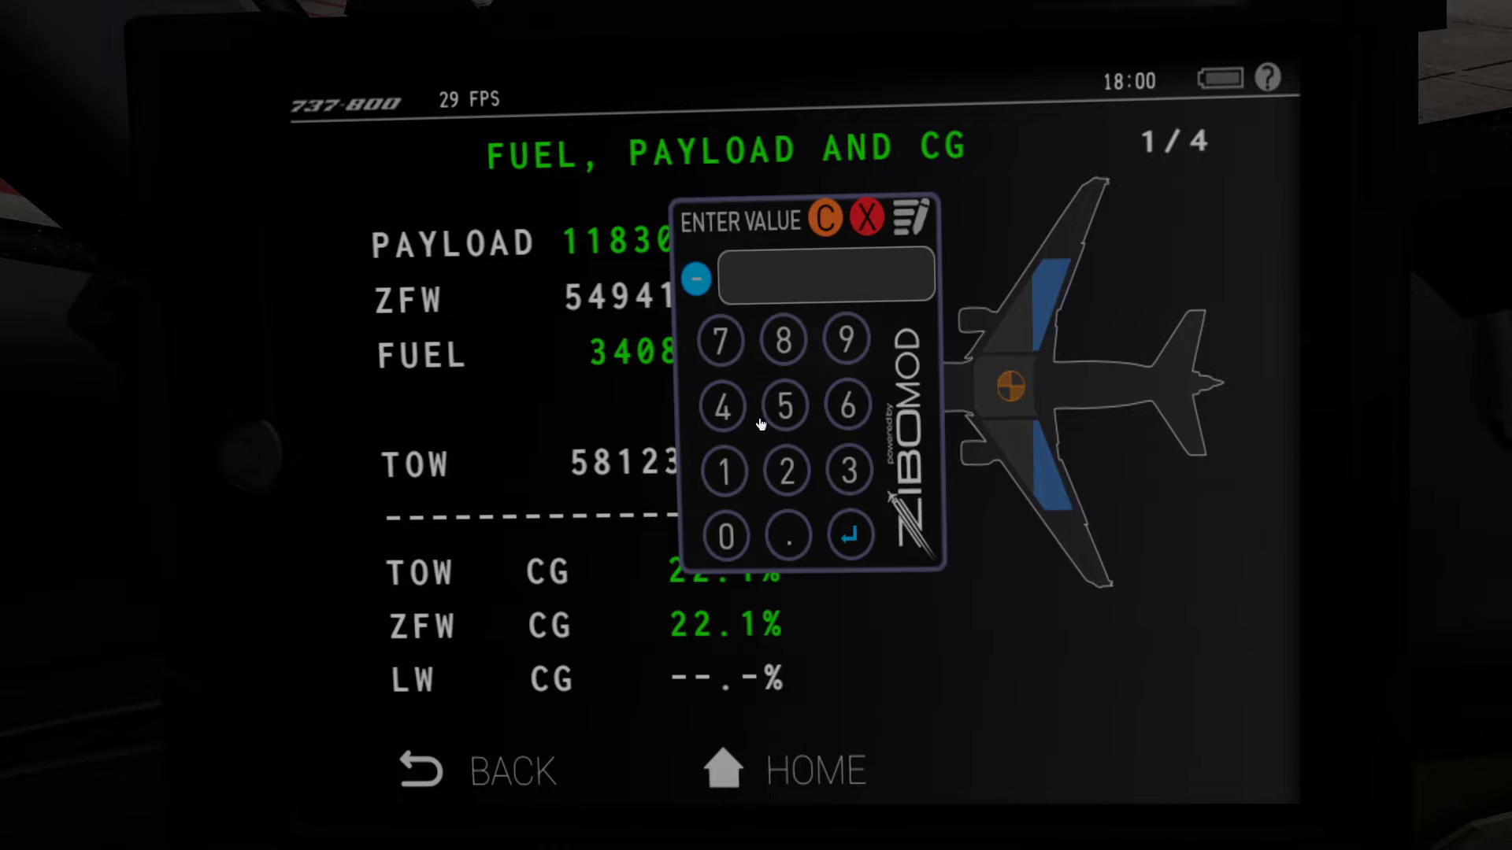
pyautogui.click(728, 354)
pyautogui.click(782, 405)
pyautogui.click(723, 538)
pyautogui.click(723, 538)
pyautogui.click(849, 536)
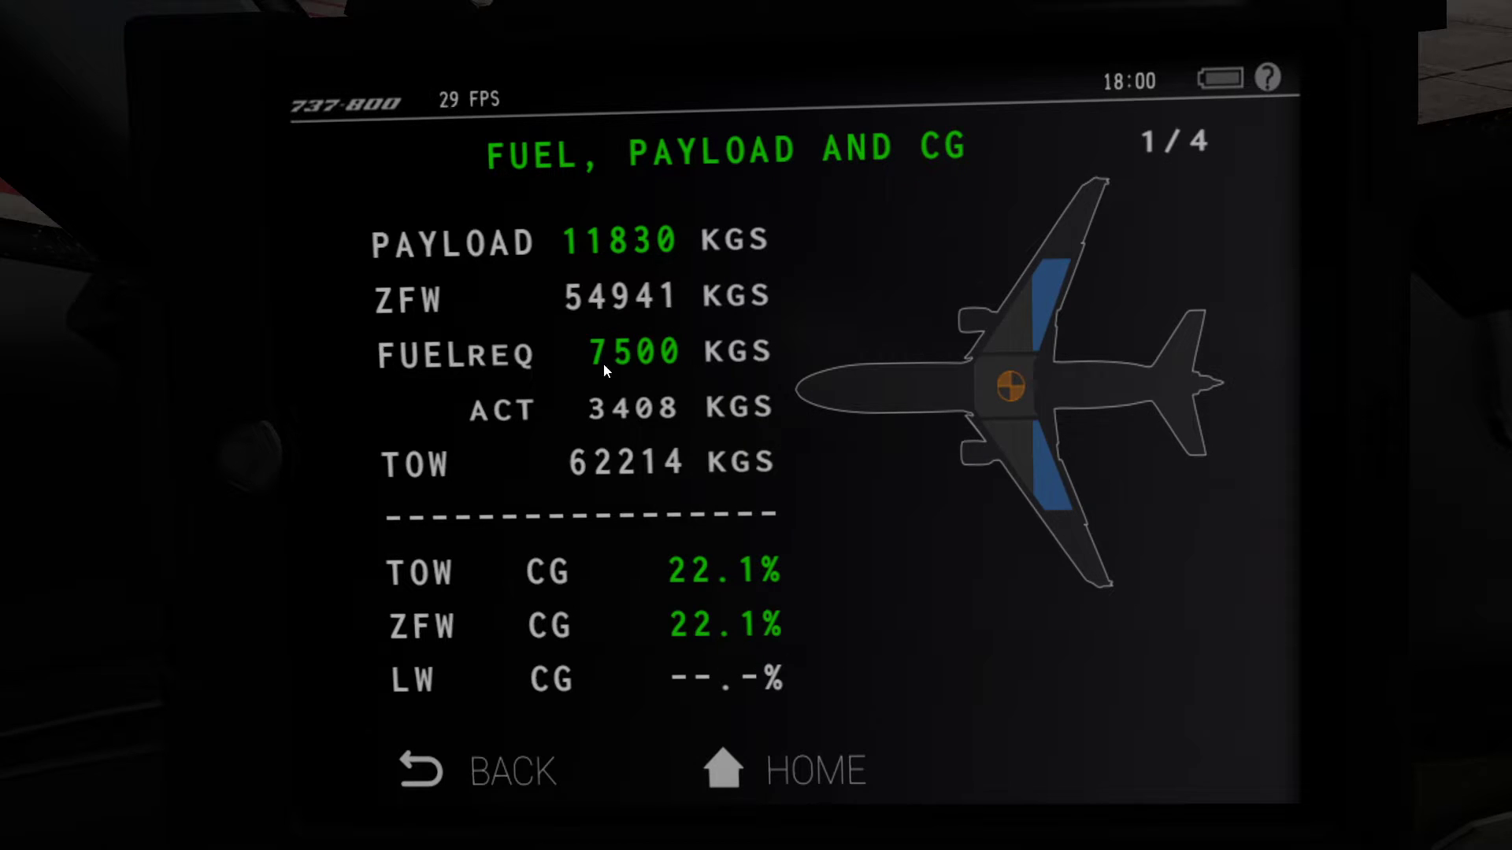
# Call the fuel truck to the aircraft from Ground Services.
pyautogui.click(745, 777)
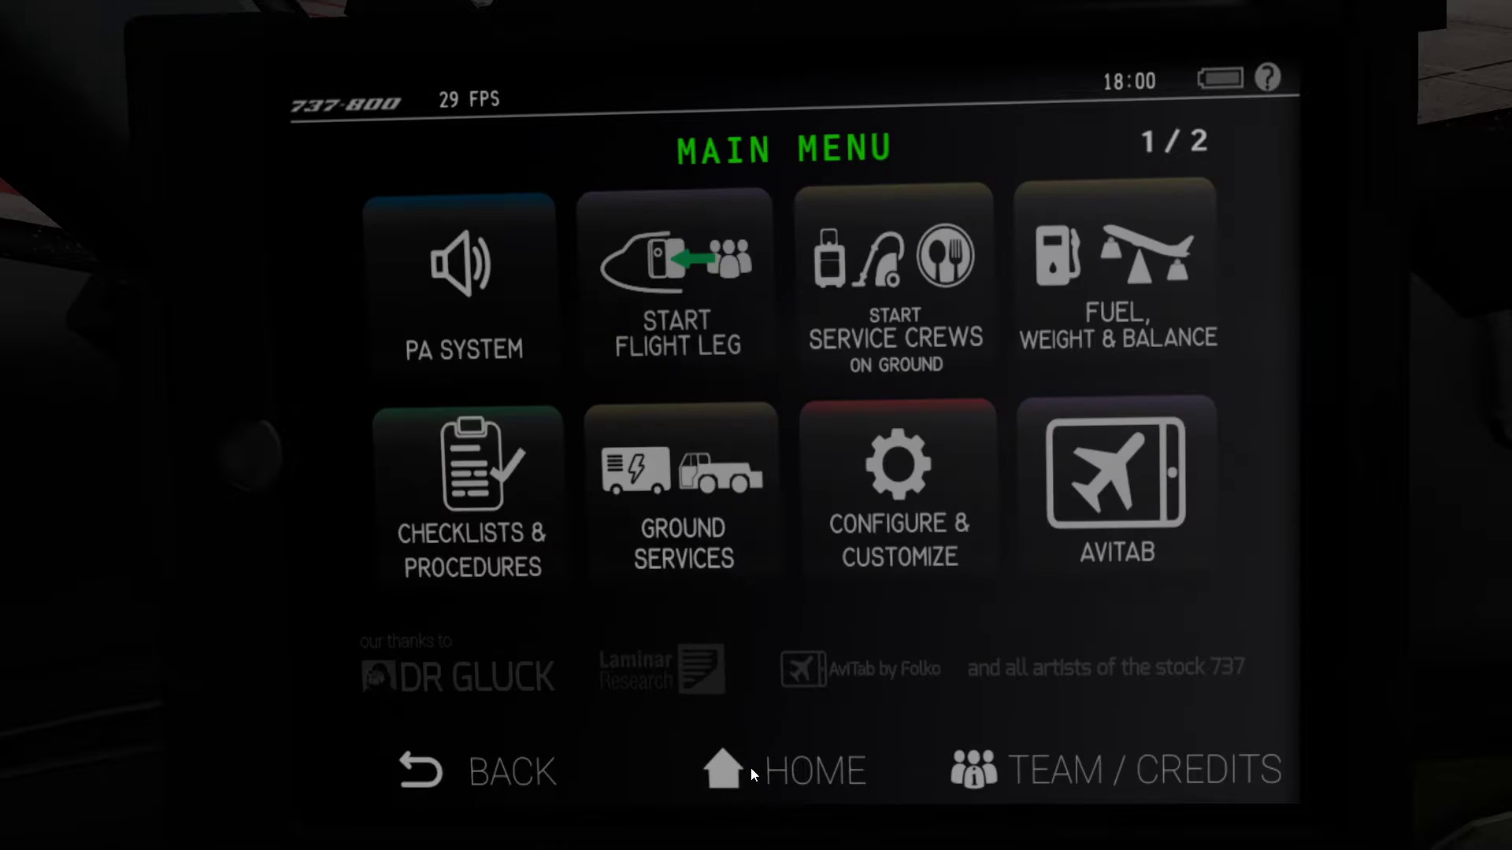
pyautogui.click(669, 563)
pyautogui.click(905, 512)
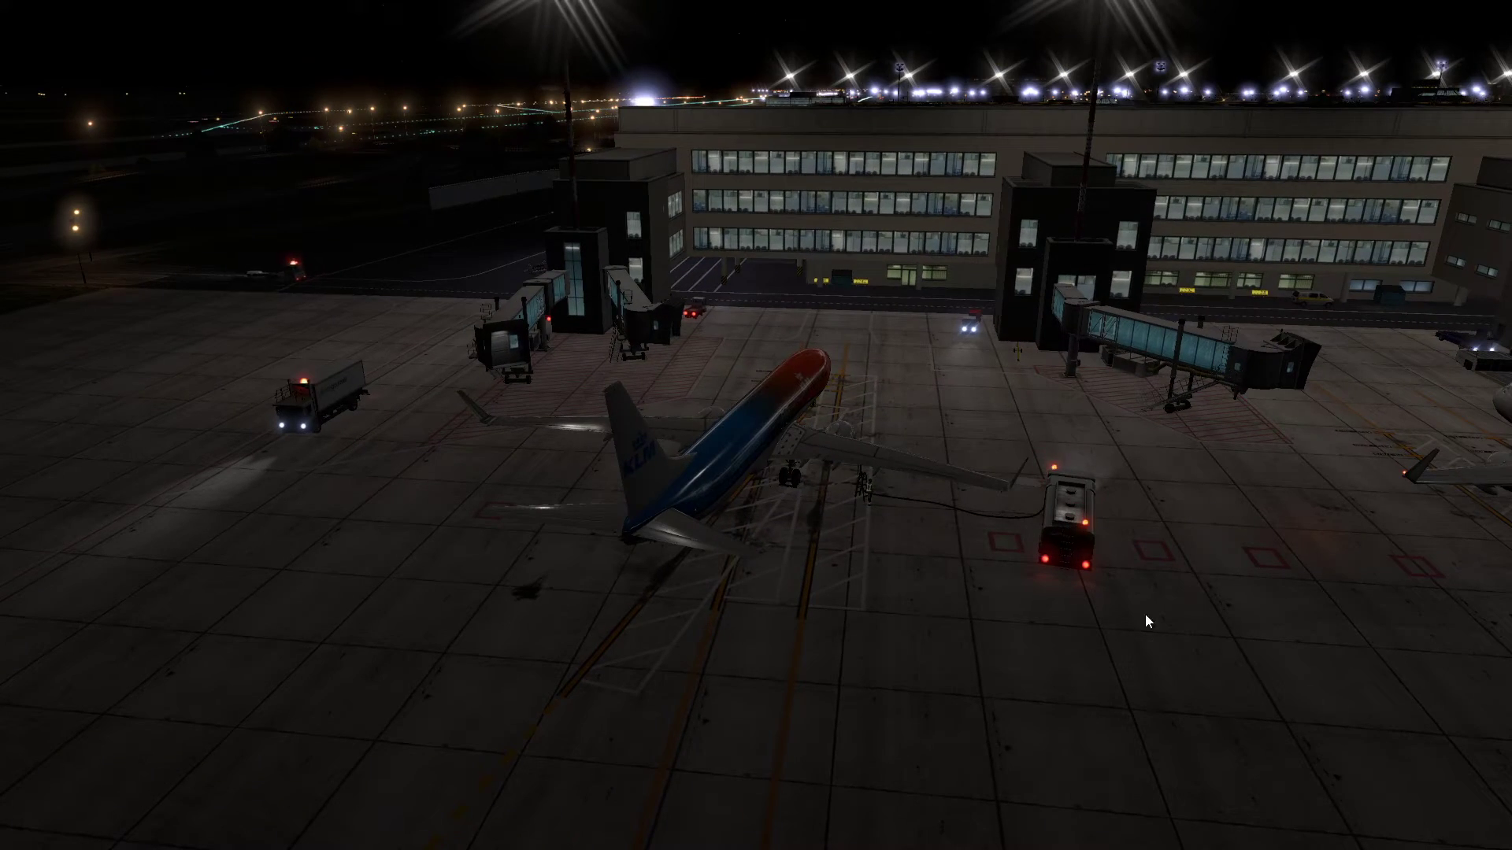
# Zoom the exterior view, then move into the cockpit looking up at the overhead panel.
pyautogui.scroll(5, 1111, 693)
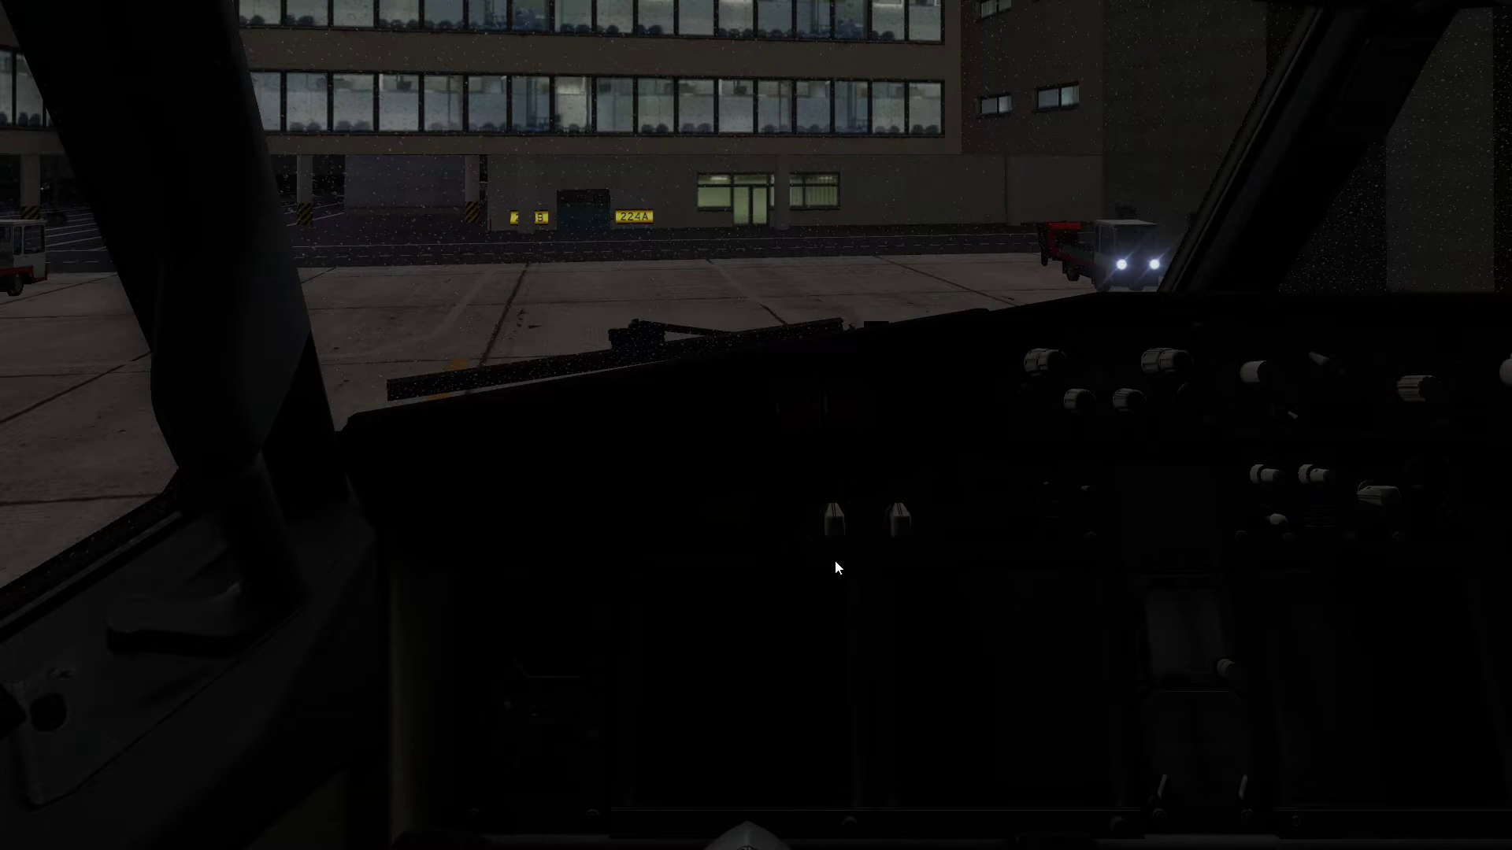
pyautogui.press('e')
pyautogui.press('r')
pyautogui.press('r')
pyautogui.press('r')
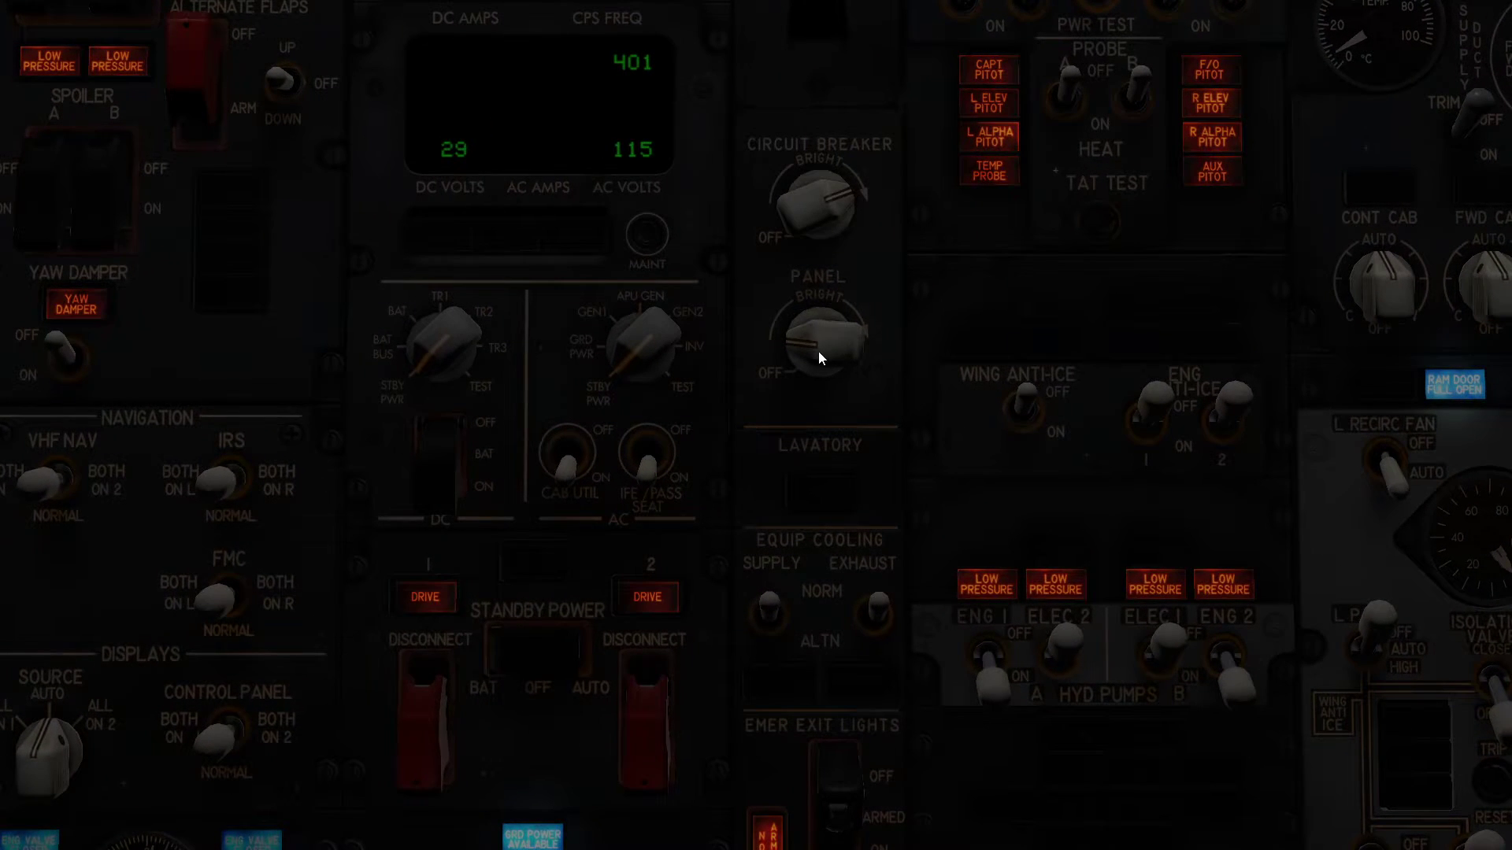
pyautogui.scroll(5, 819, 352)
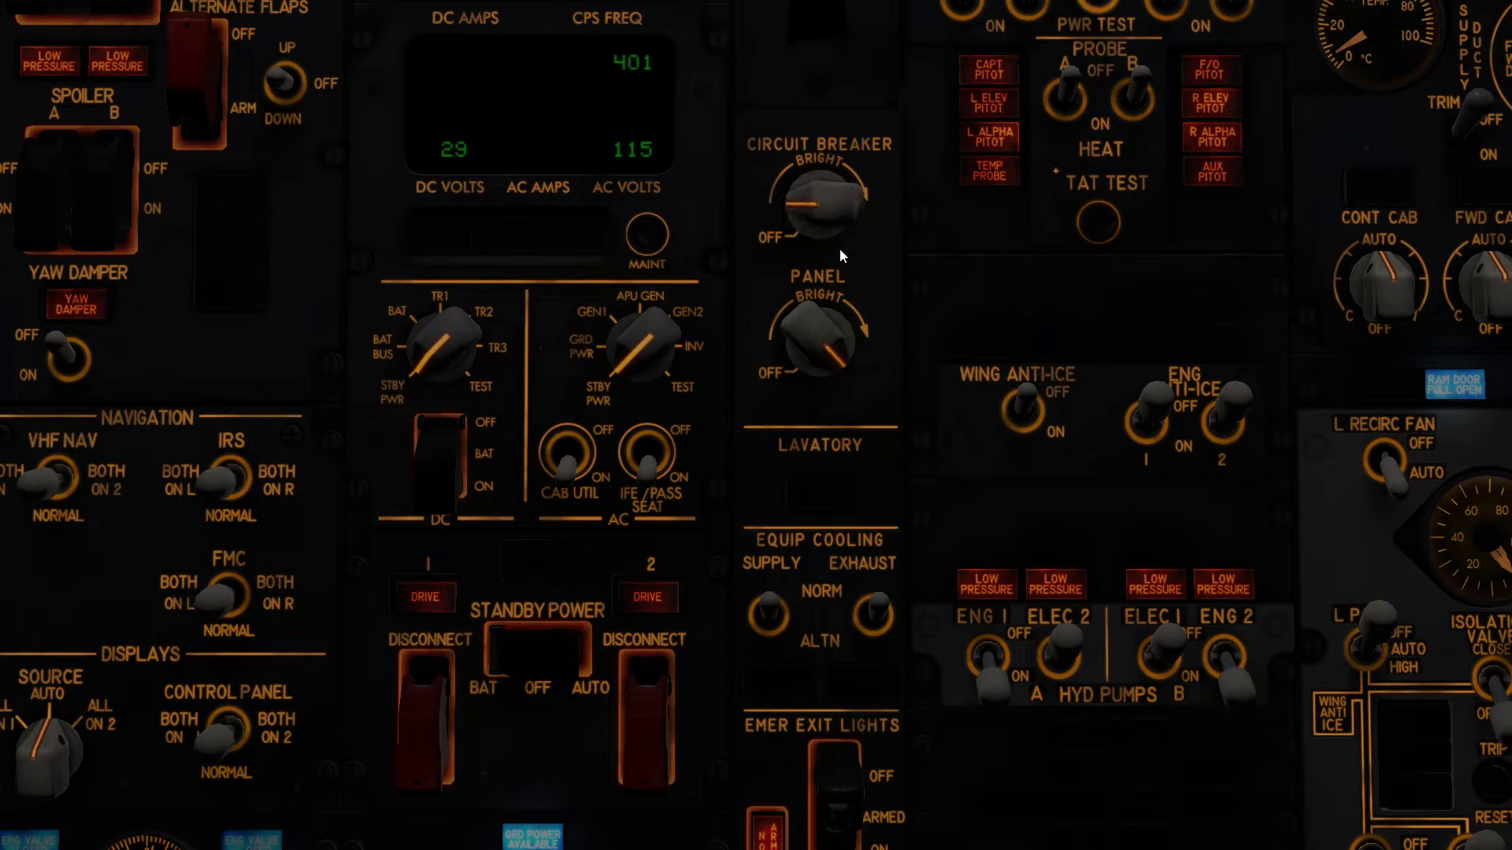
# Brighten the panel lighting and switch on the white dome light.
pyautogui.press('KP_8')
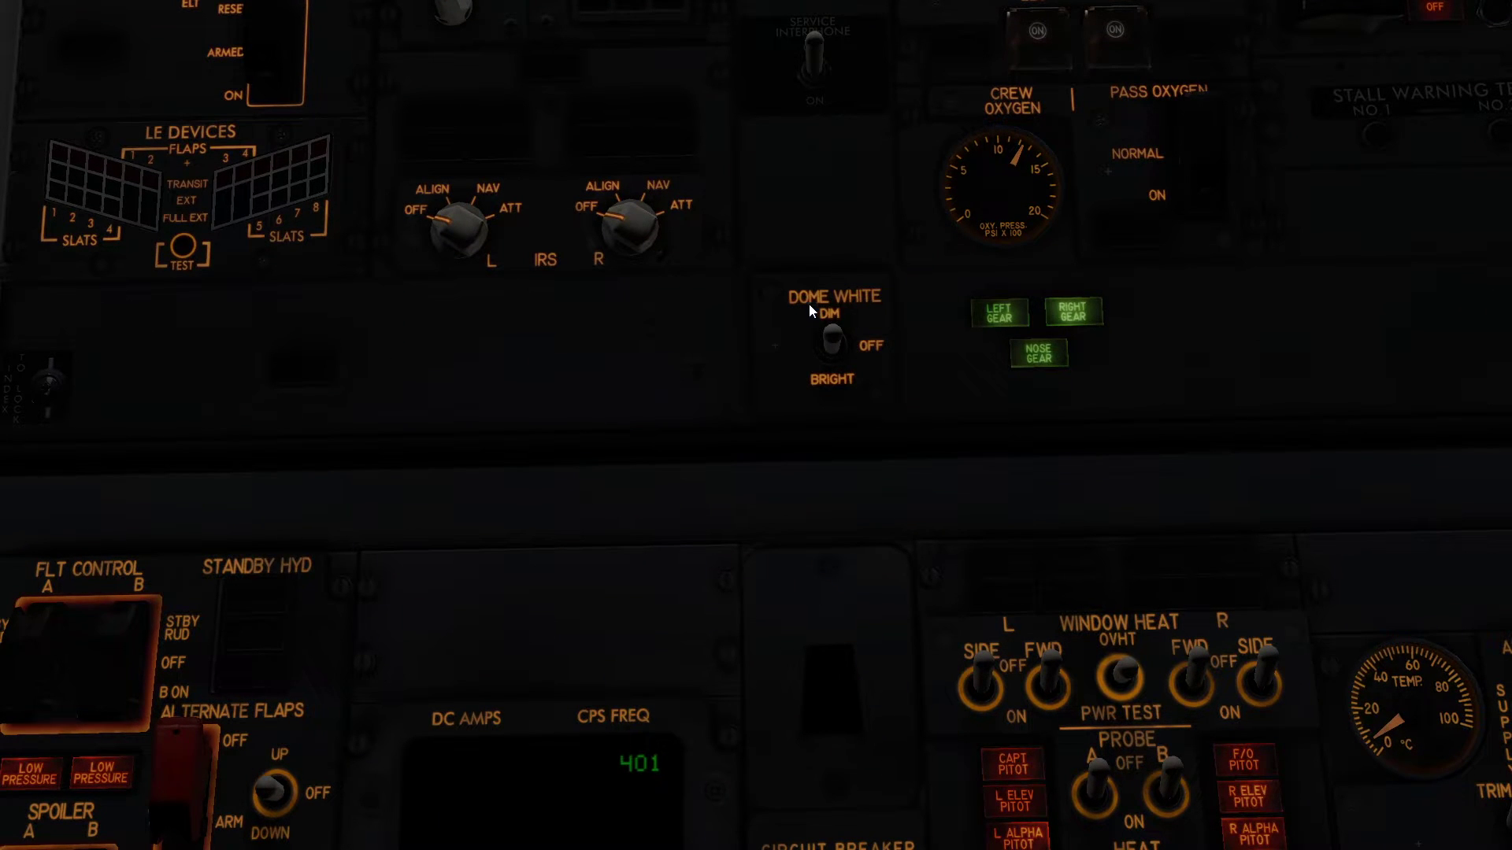
pyautogui.click(831, 356)
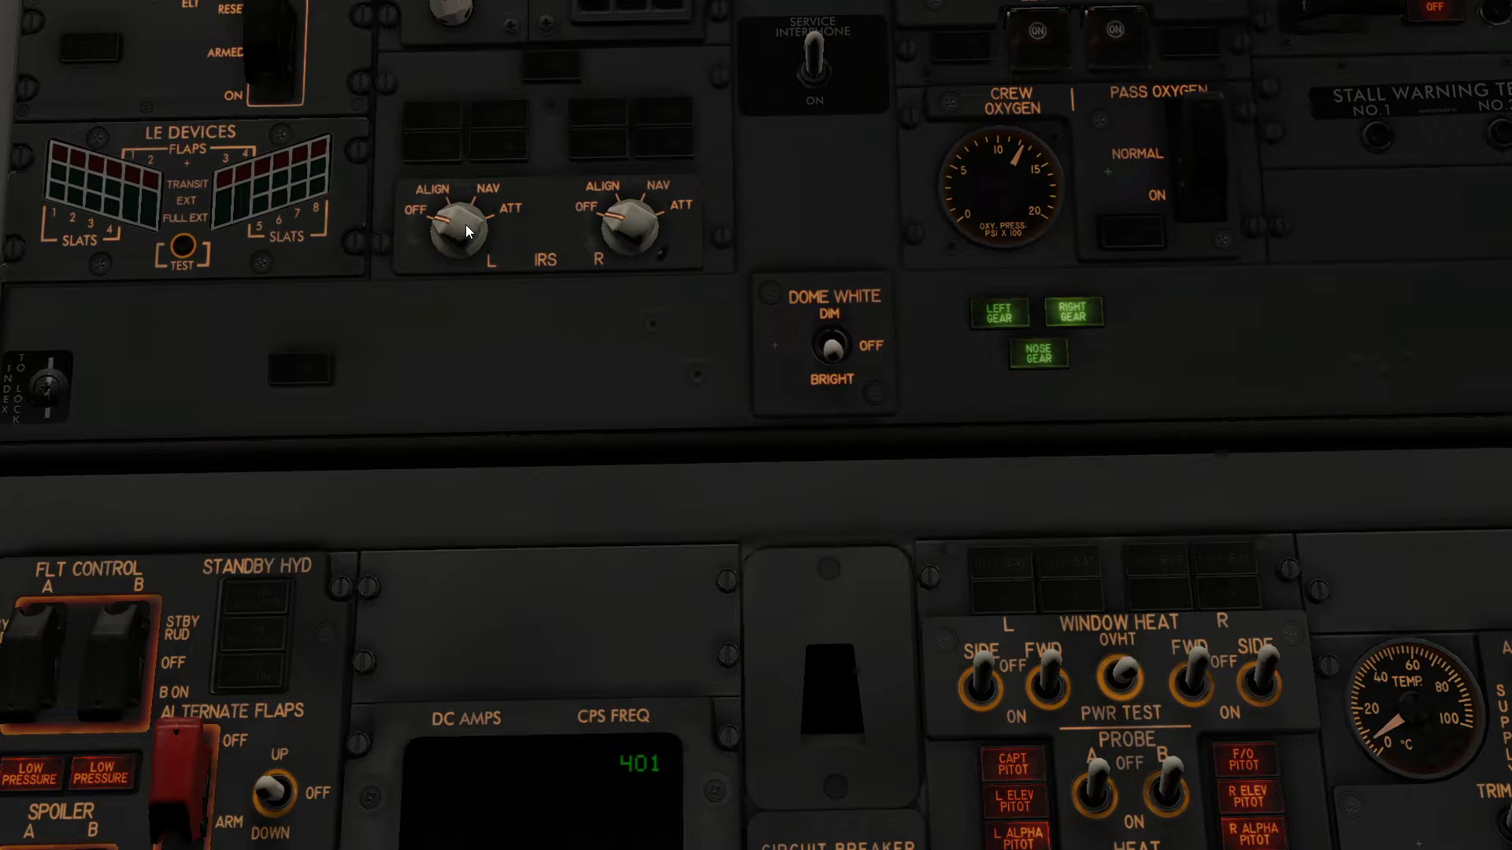
# Turn both IRS mode selectors from OFF to NAV.
pyautogui.scroll(2, 465, 224)
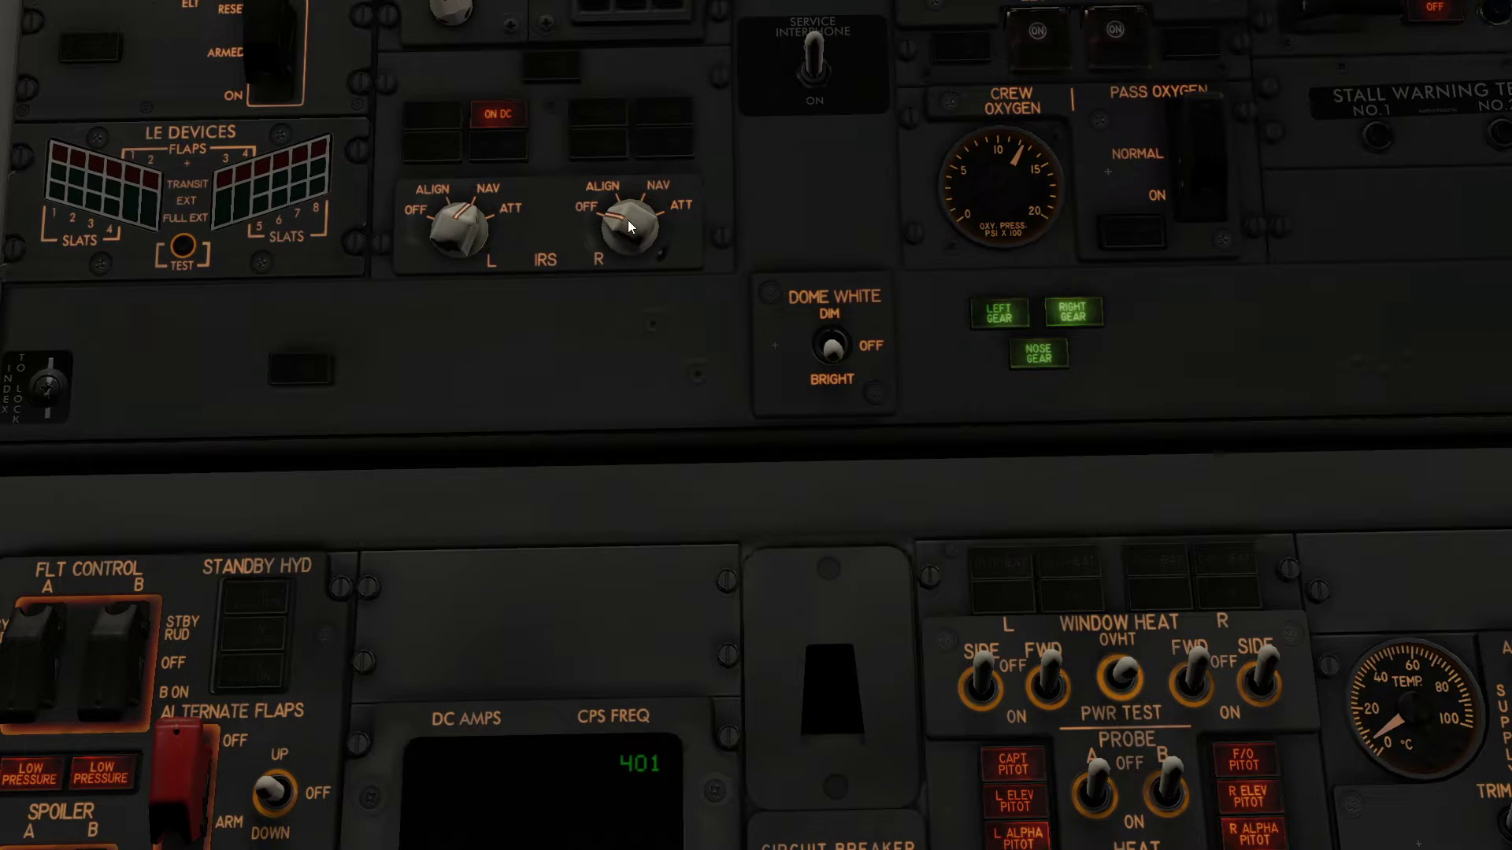
pyautogui.scroll(2, 629, 224)
pyautogui.press('KP_8')
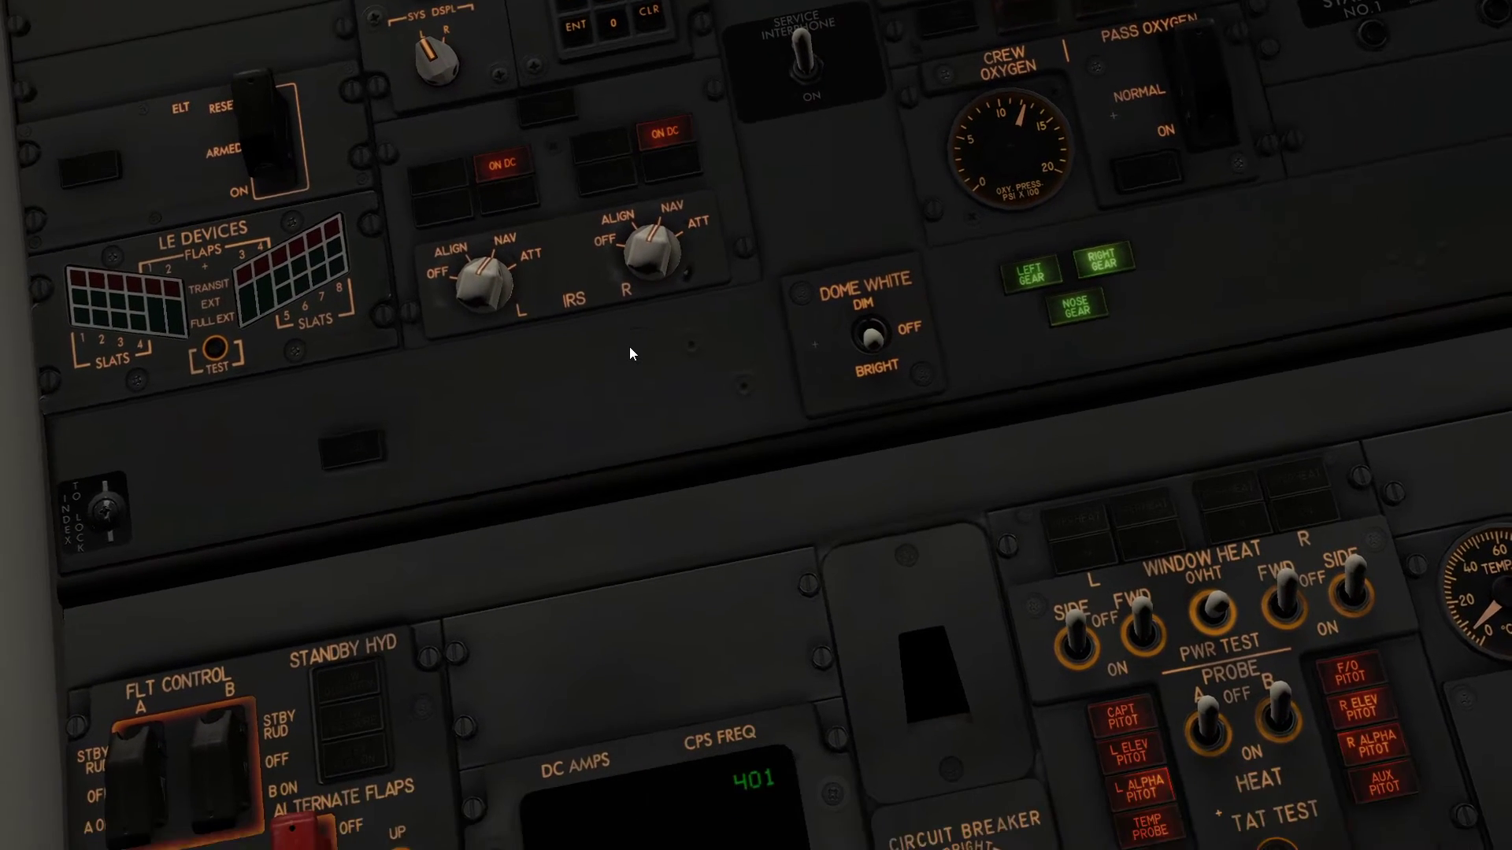
pyautogui.scroll(-3, 630, 352)
pyautogui.scroll(3, 663, 357)
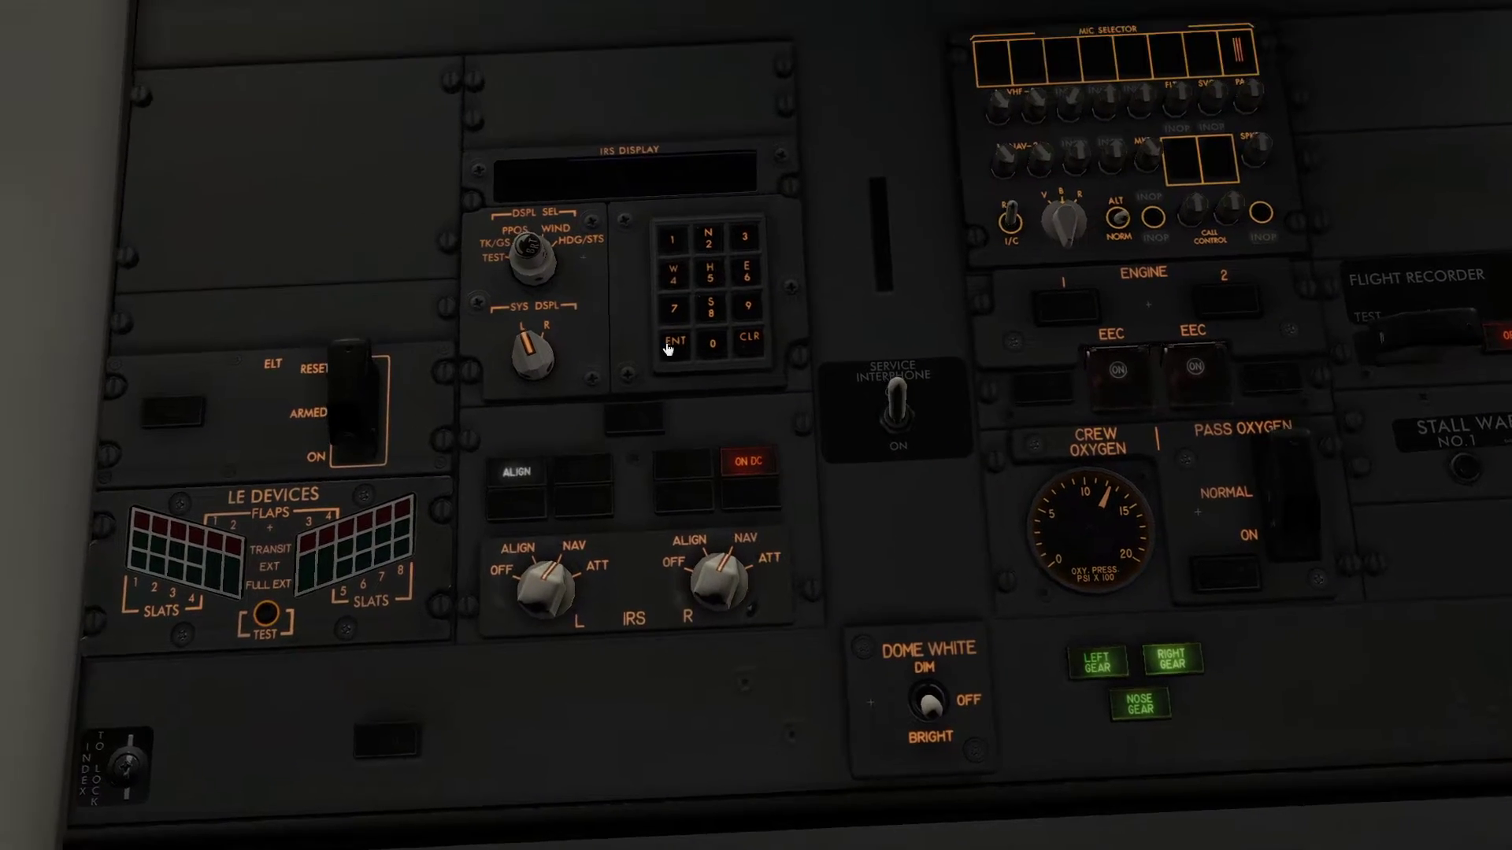
pyautogui.press('KP_8')
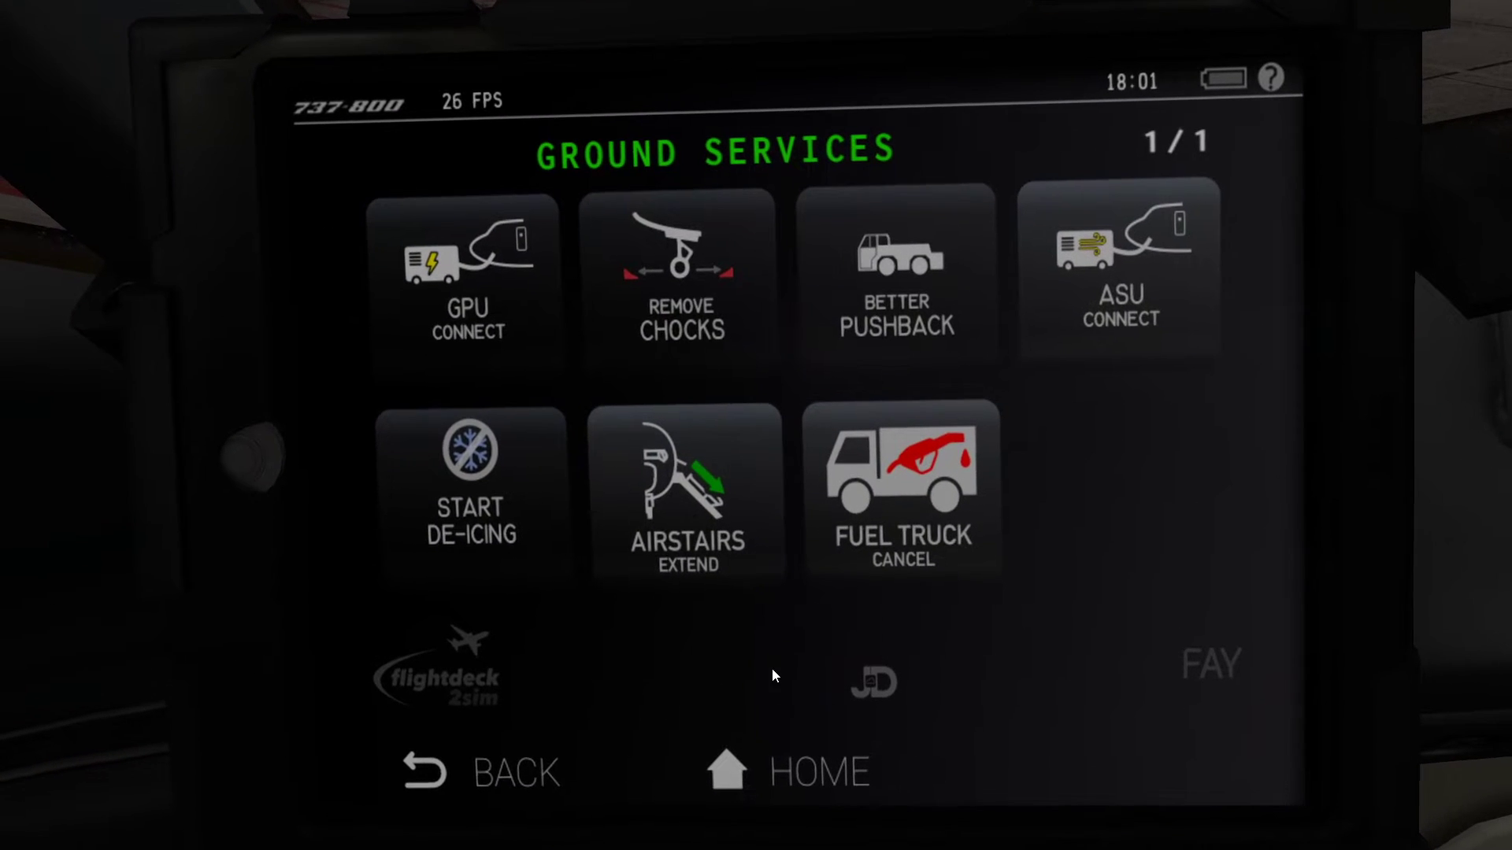
# Check the EFB Realism settings (align time SHORT), then turn the view to the FMC.
pyautogui.click(788, 768)
pyautogui.click(861, 443)
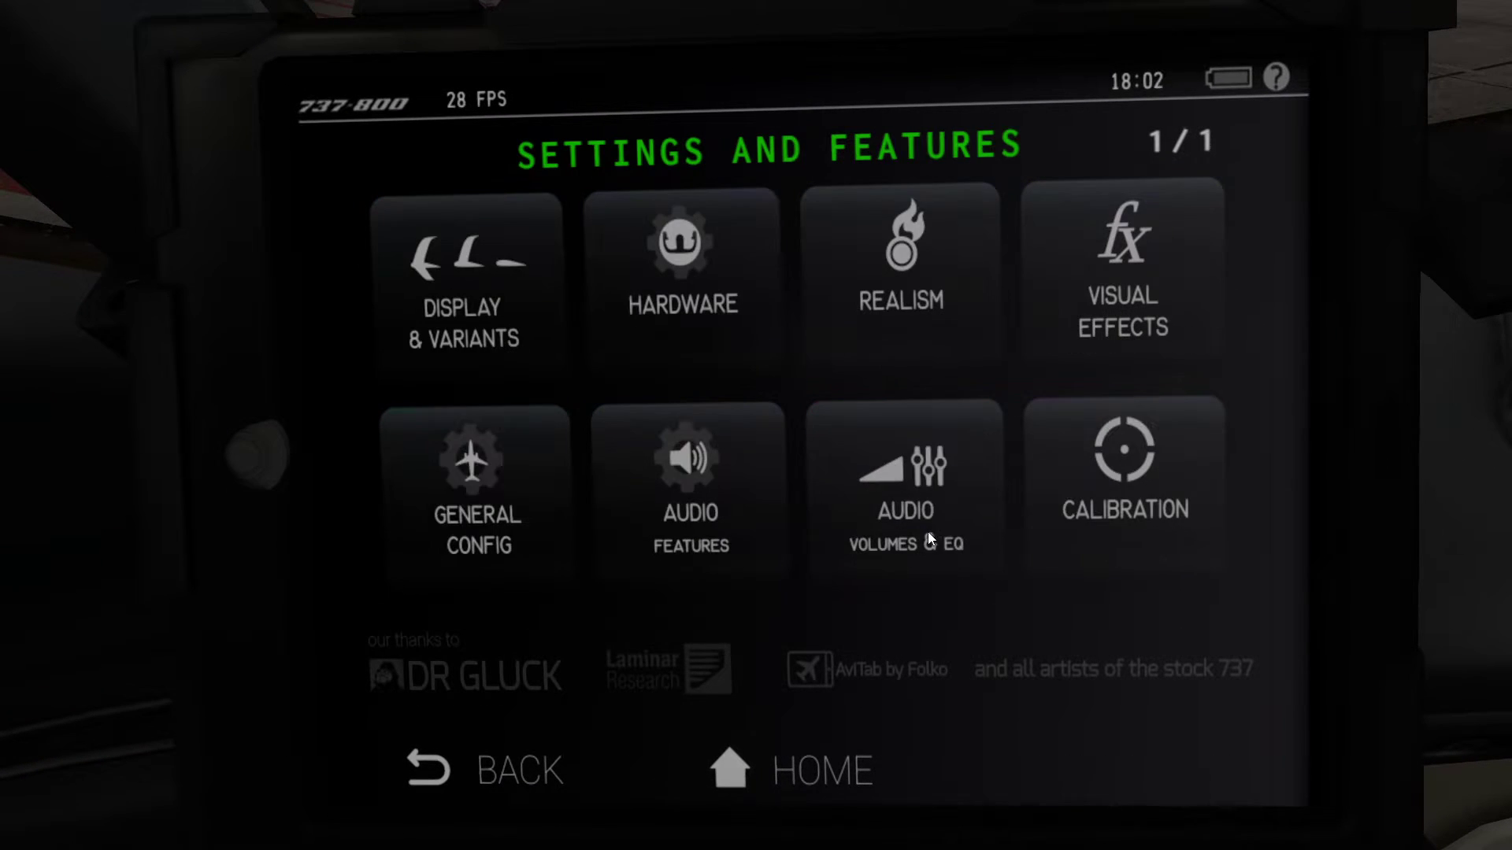
pyautogui.click(984, 266)
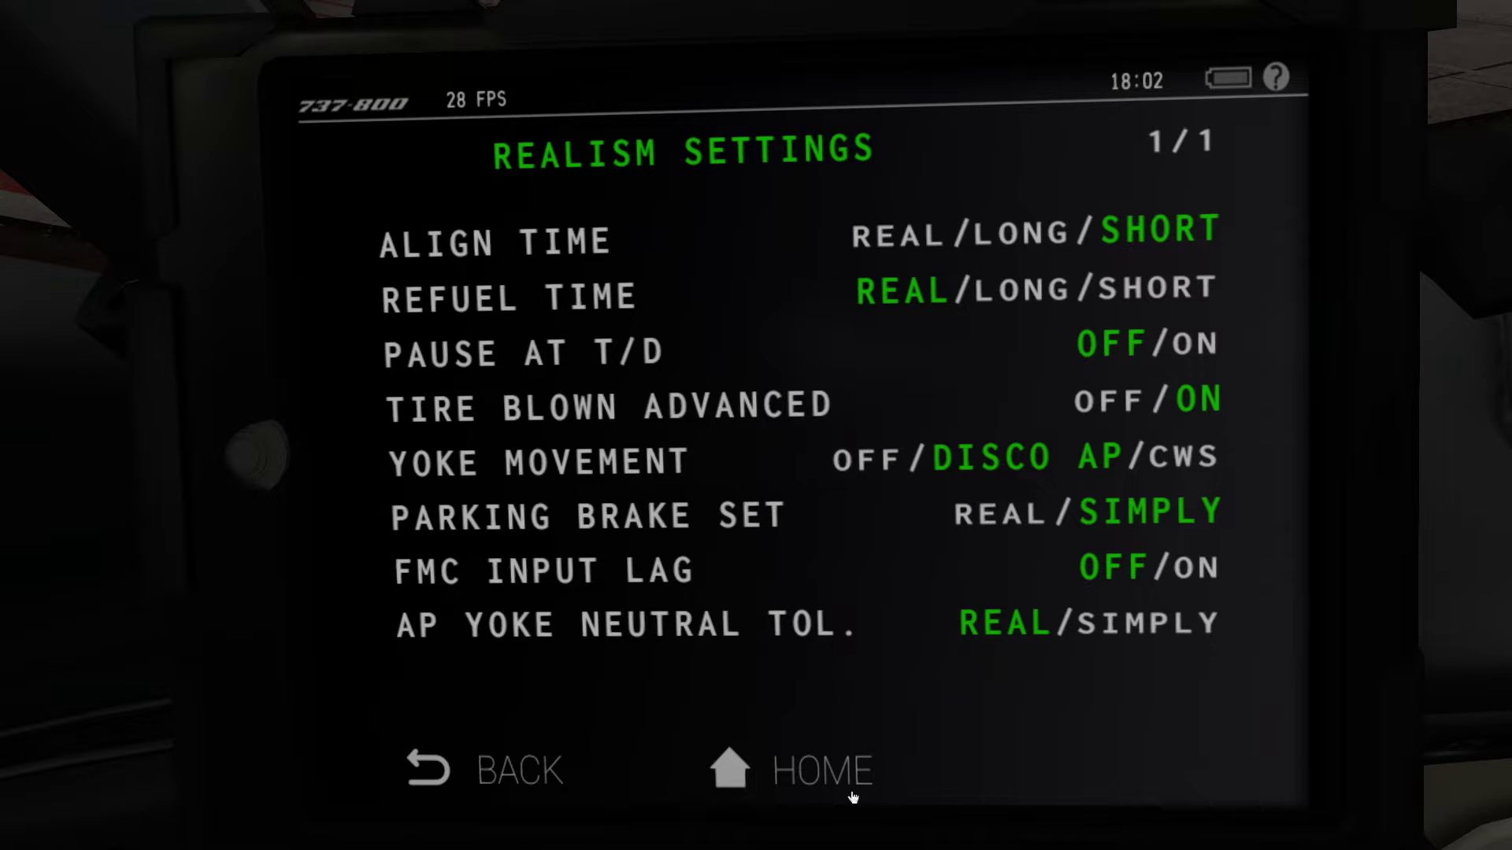
pyautogui.click(843, 775)
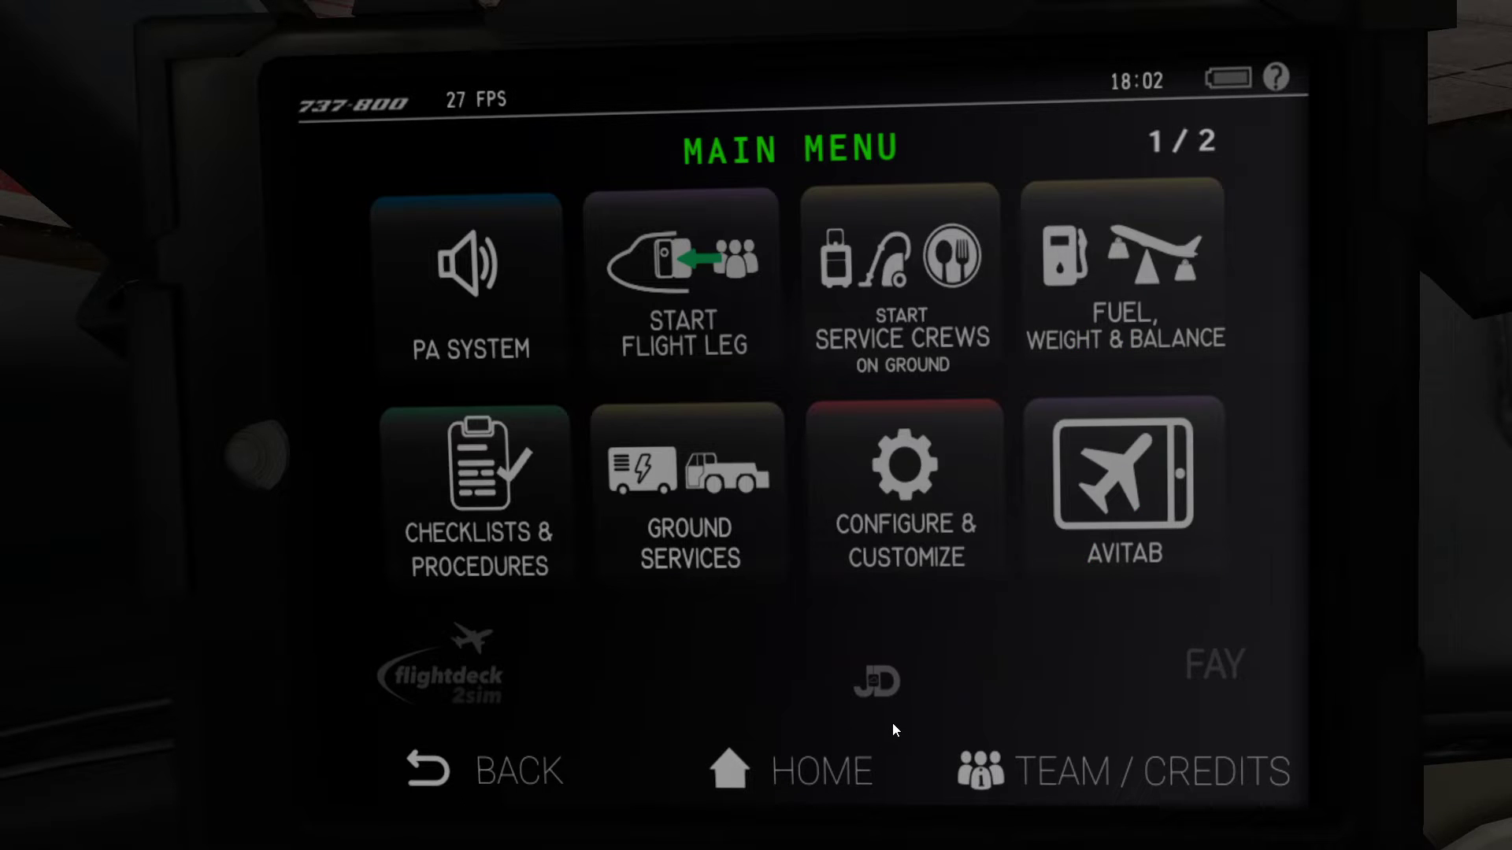
pyautogui.press('KP_1')
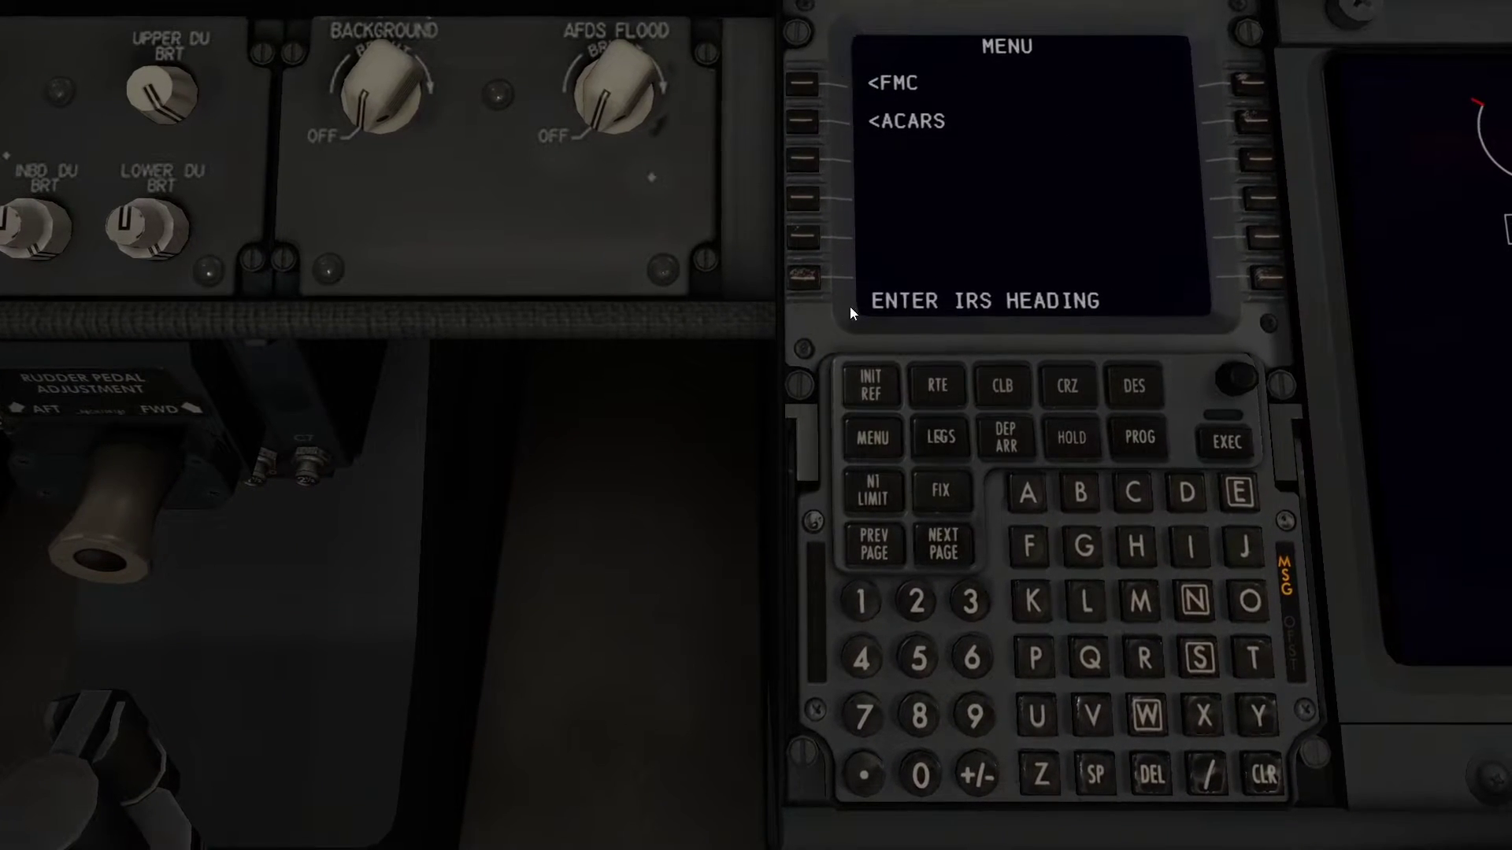
# Open POS INIT, detach the tablet into its own window, and clear the FMC messages.
pyautogui.click(879, 385)
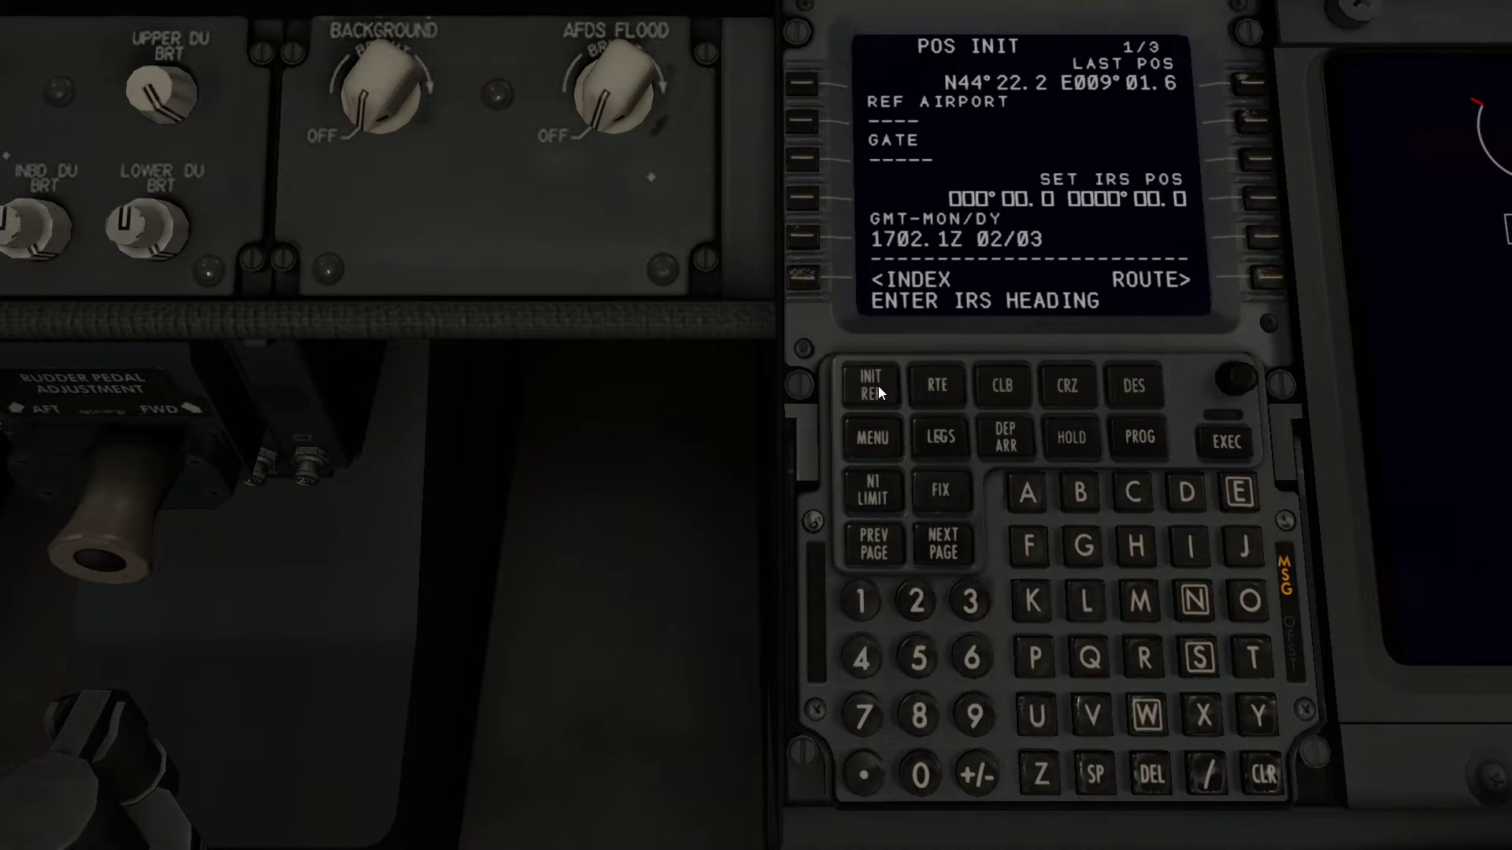
pyautogui.moveTo(590, 7)
pyautogui.click(278, 11)
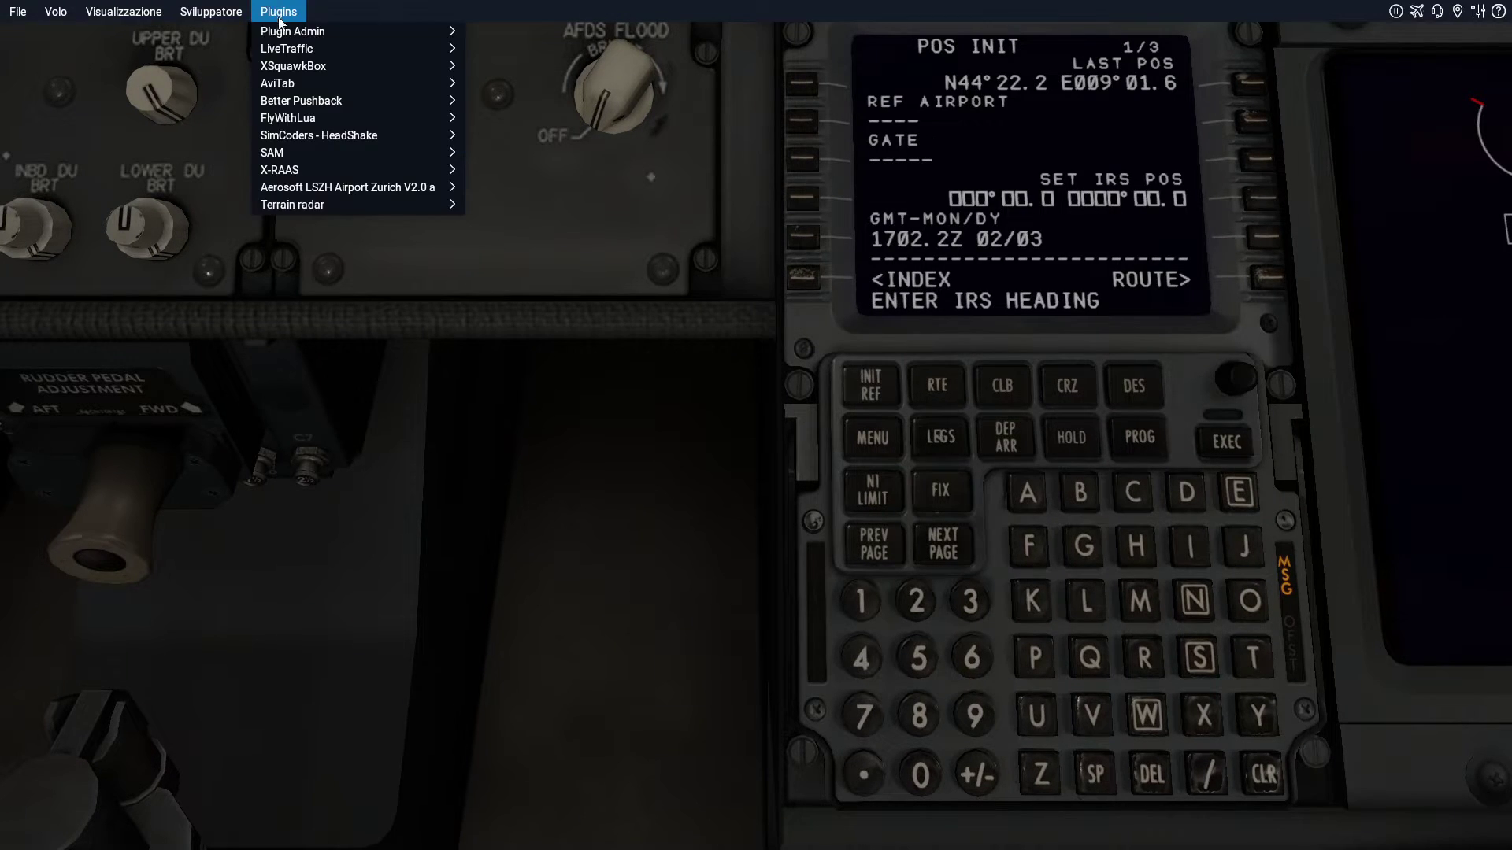
pyautogui.moveTo(460, 89)
pyautogui.click(505, 84)
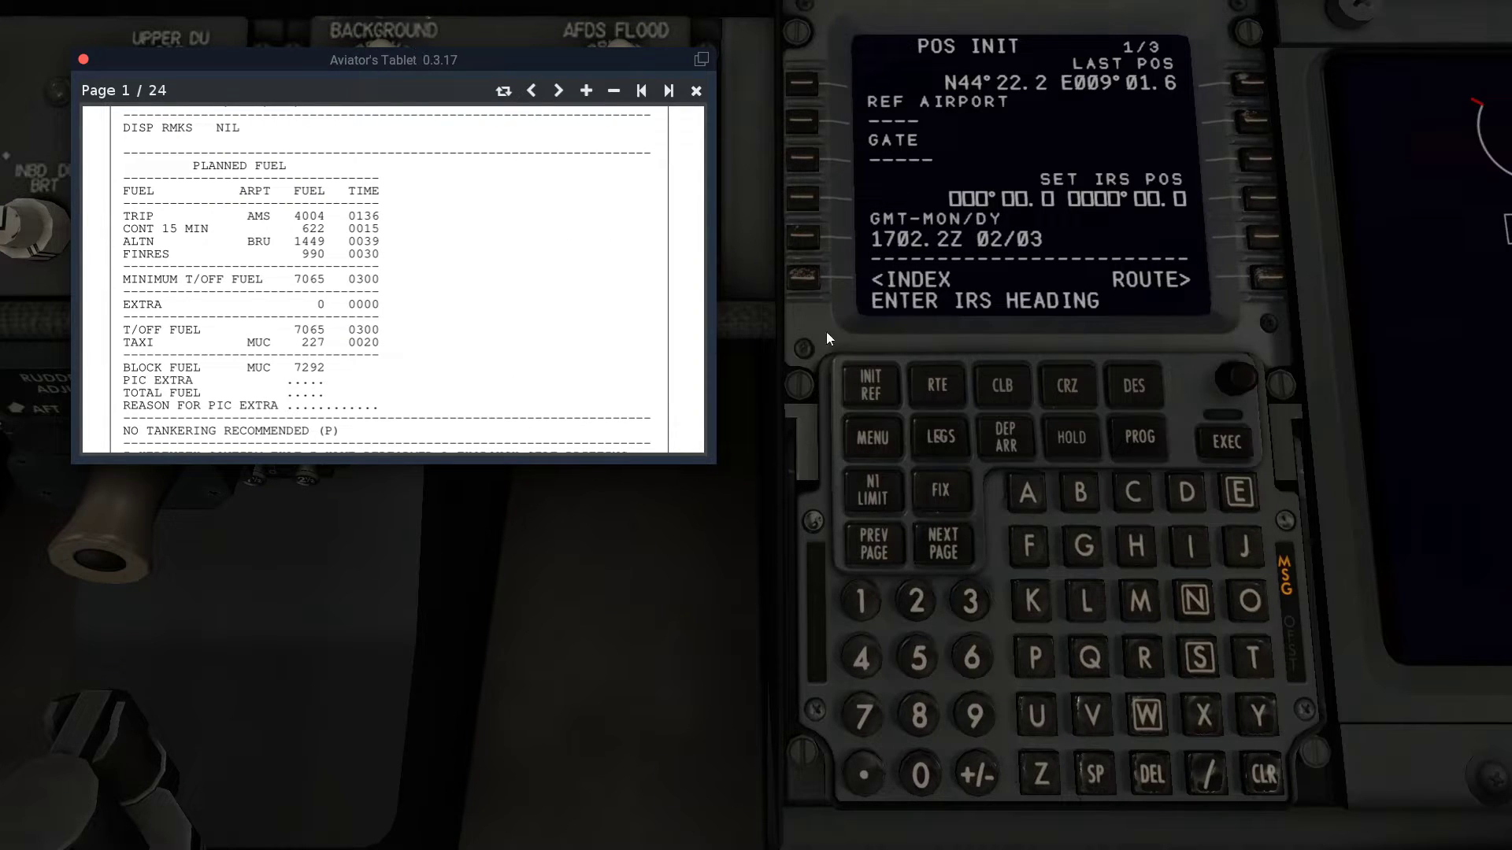
pyautogui.click(1279, 787)
pyautogui.click(1279, 786)
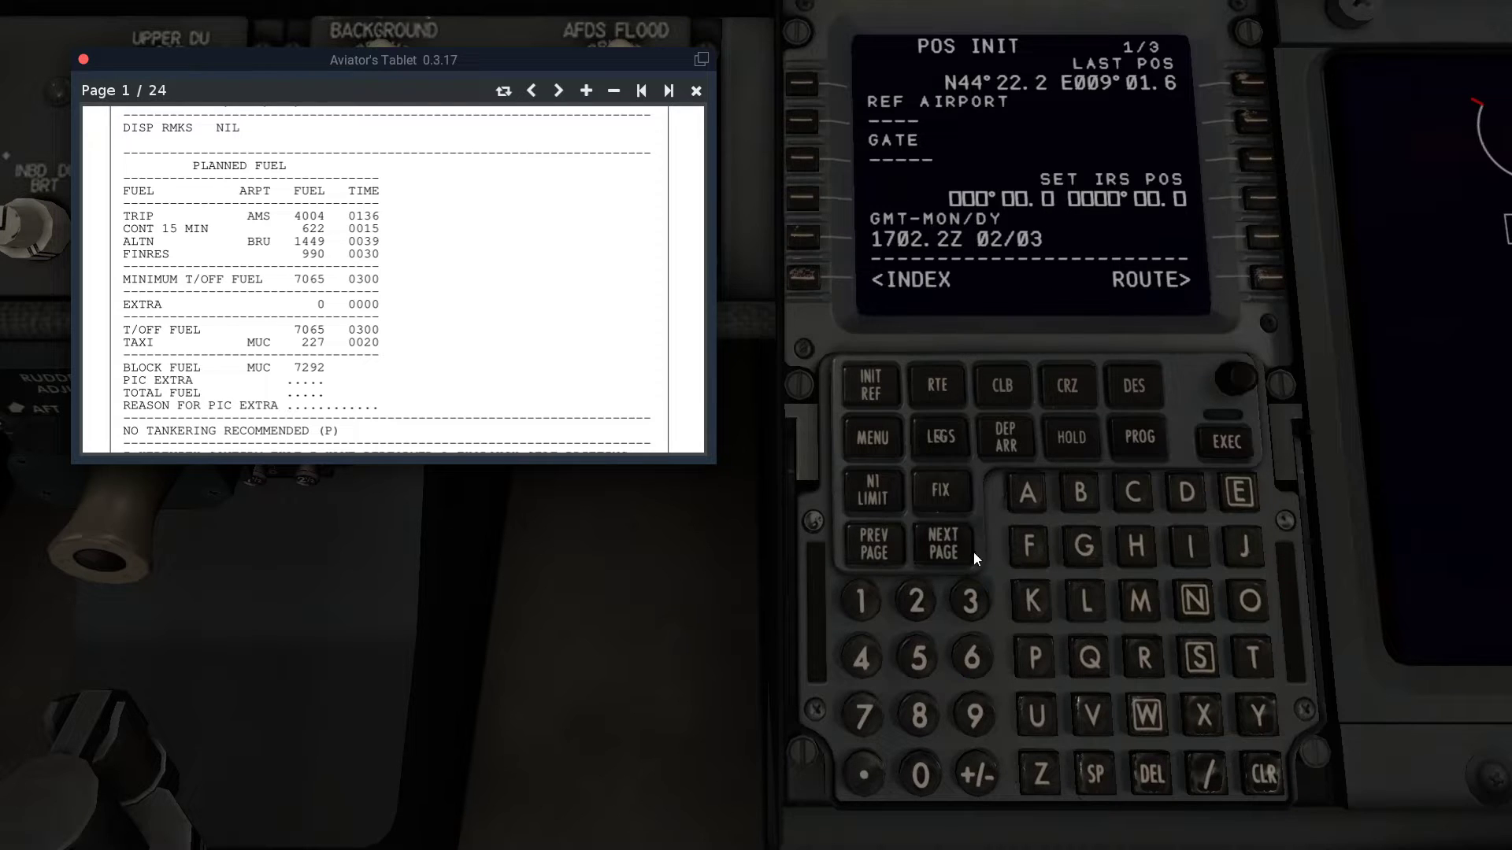
# Copy the GPS position into SET IRS POS on POS INIT.
pyautogui.click(939, 552)
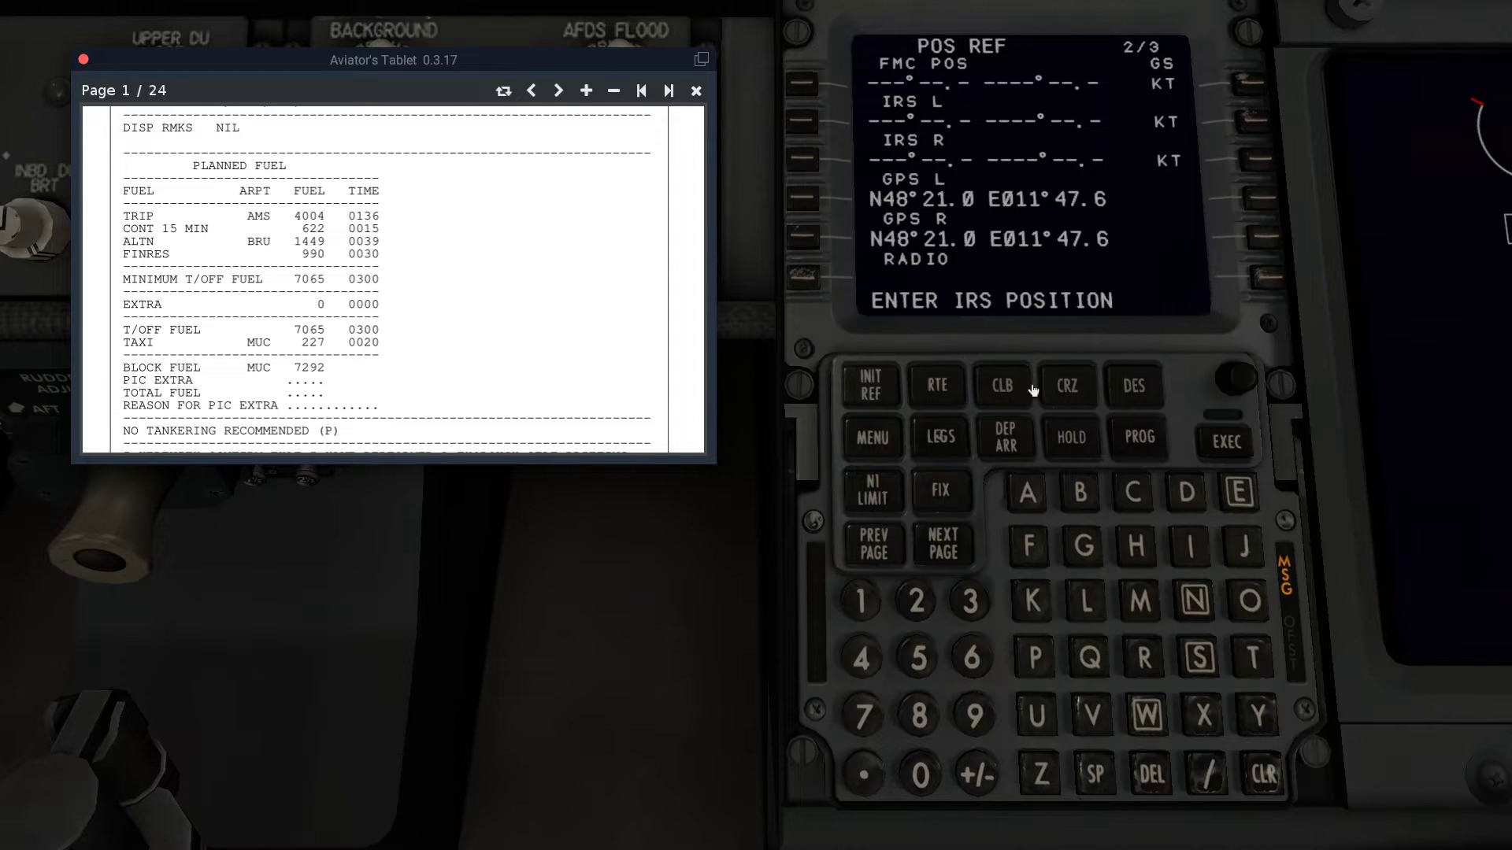
pyautogui.click(1260, 776)
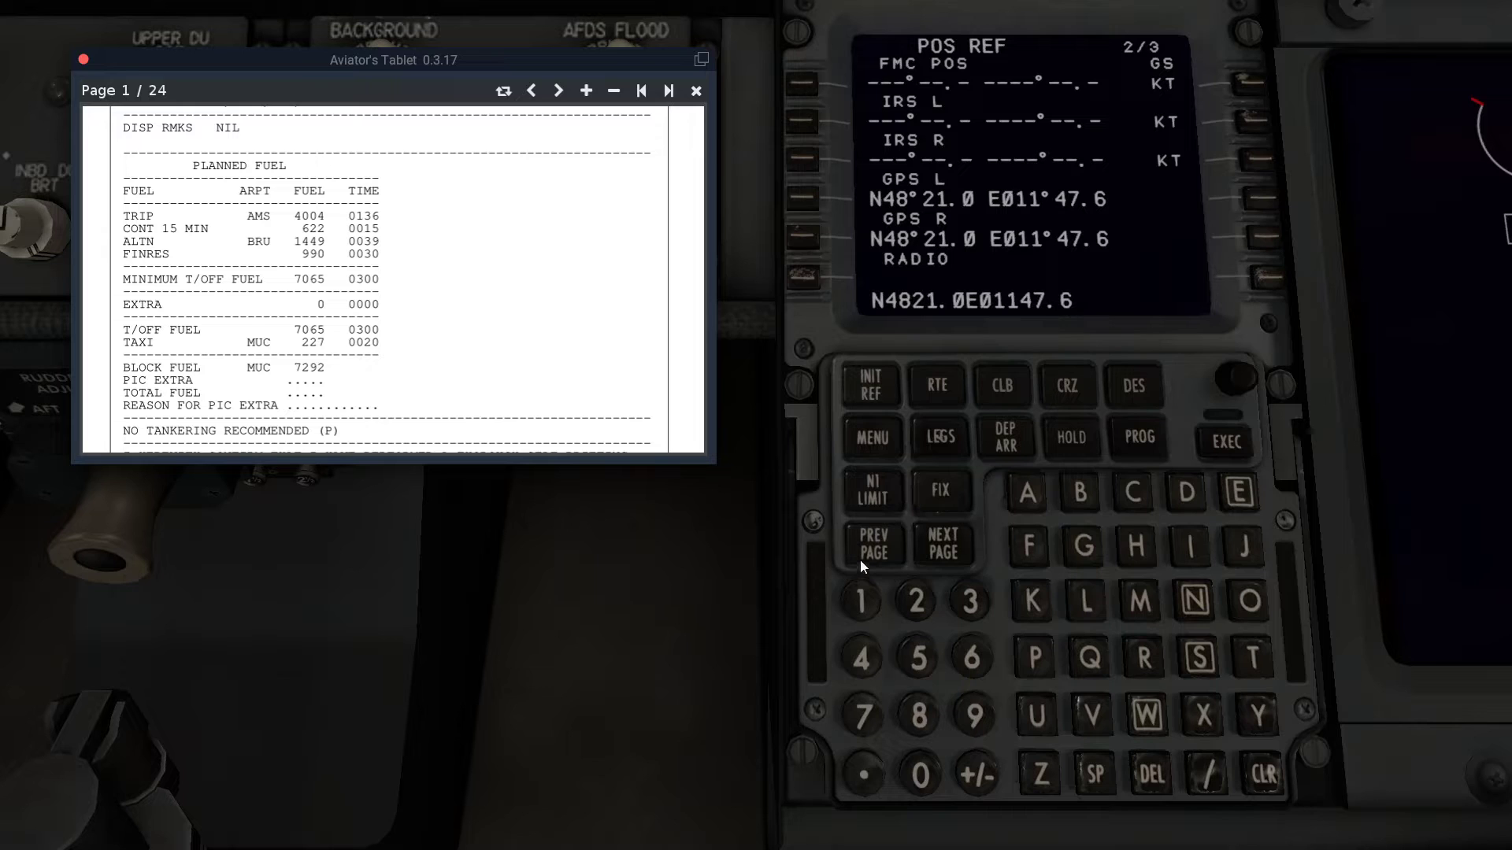
pyautogui.click(888, 548)
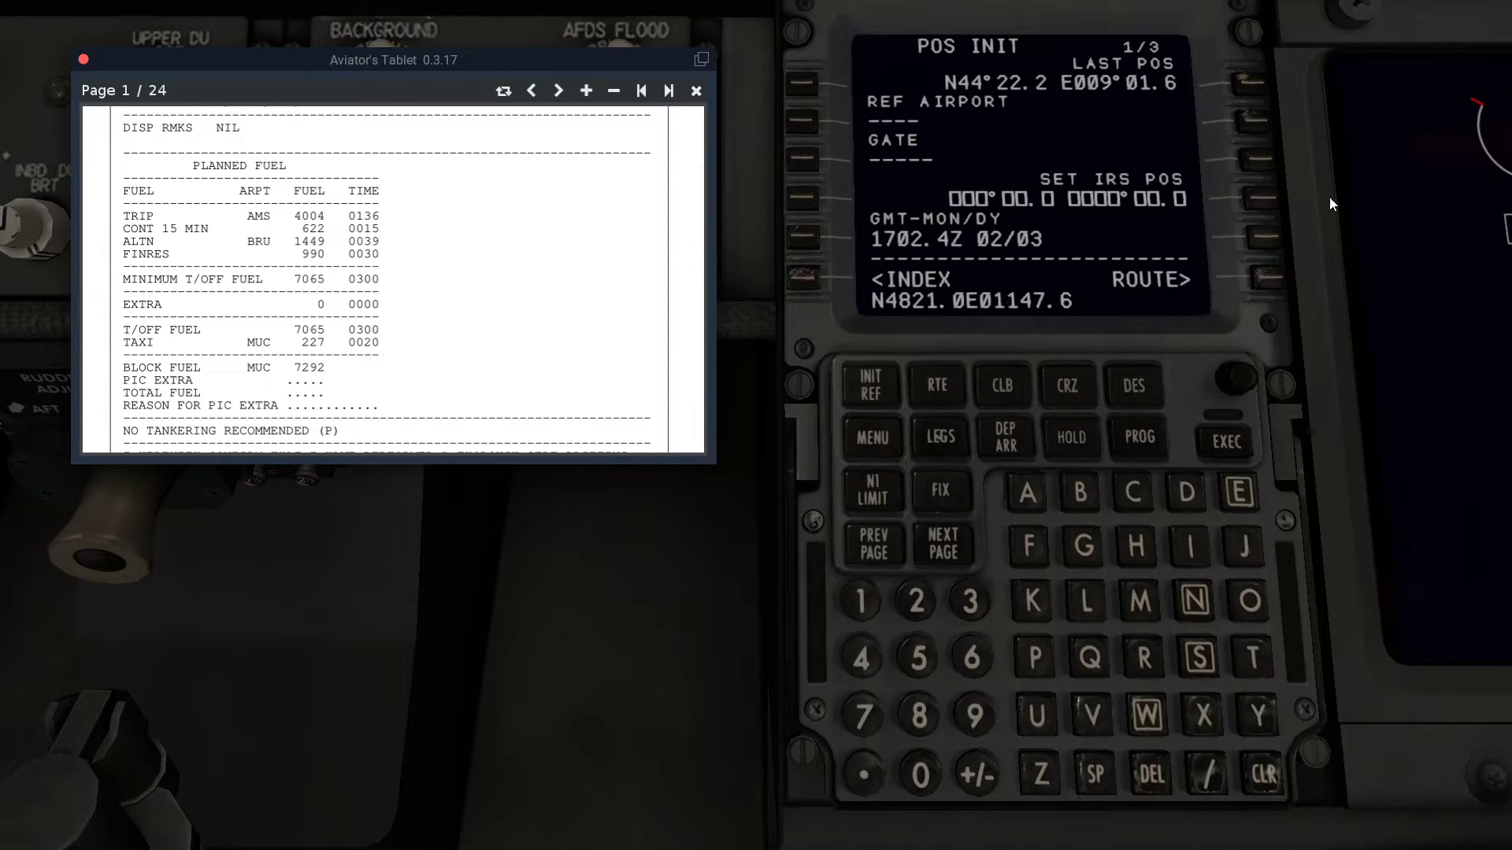
pyautogui.click(1258, 202)
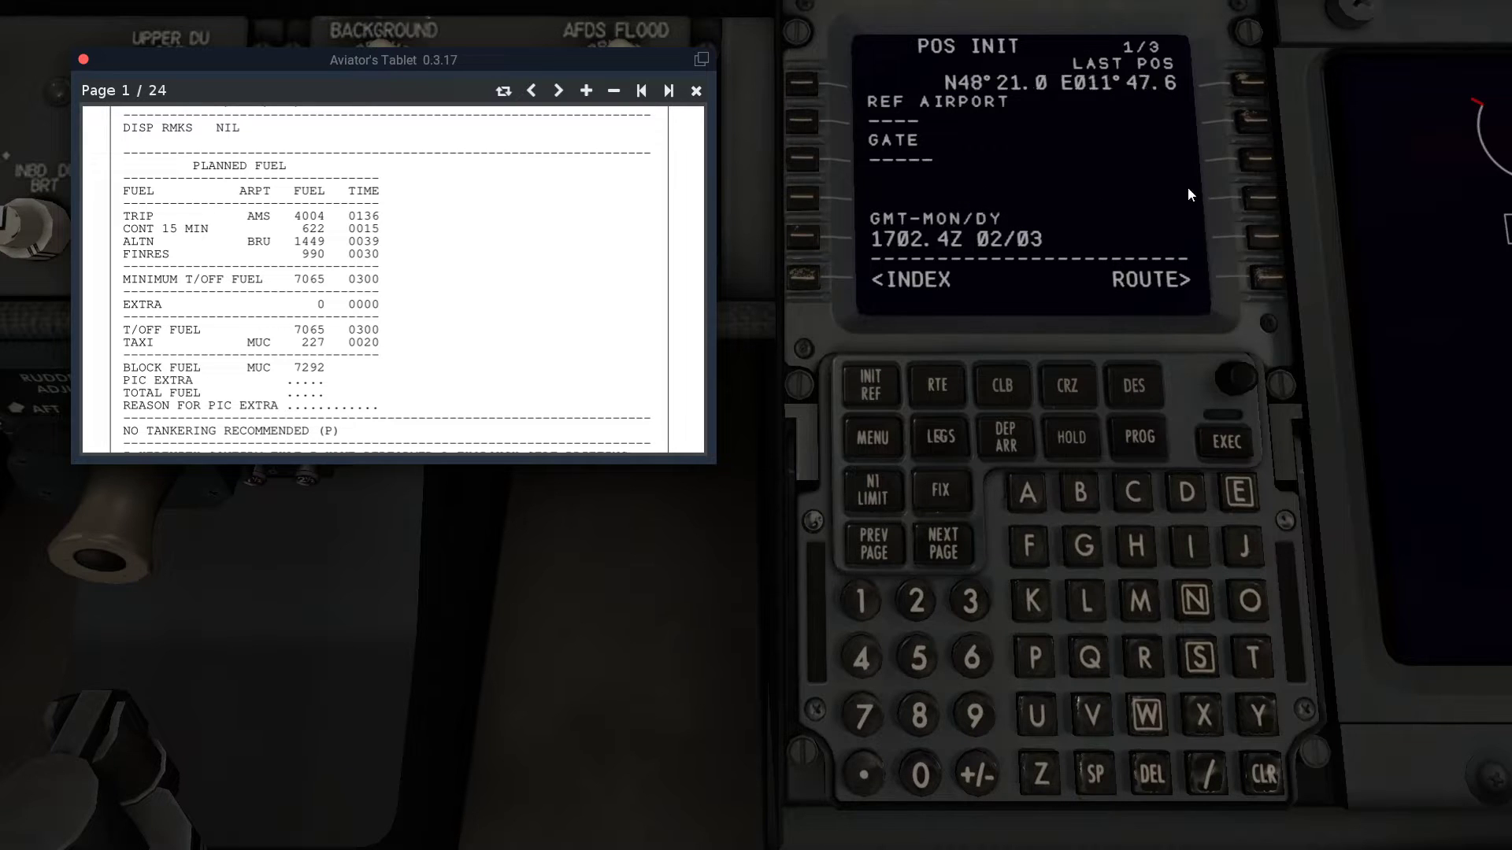
# Enter EDDM as the reference airport.
pyautogui.click(1234, 494)
pyautogui.click(1182, 485)
pyautogui.click(1178, 484)
pyautogui.click(1136, 598)
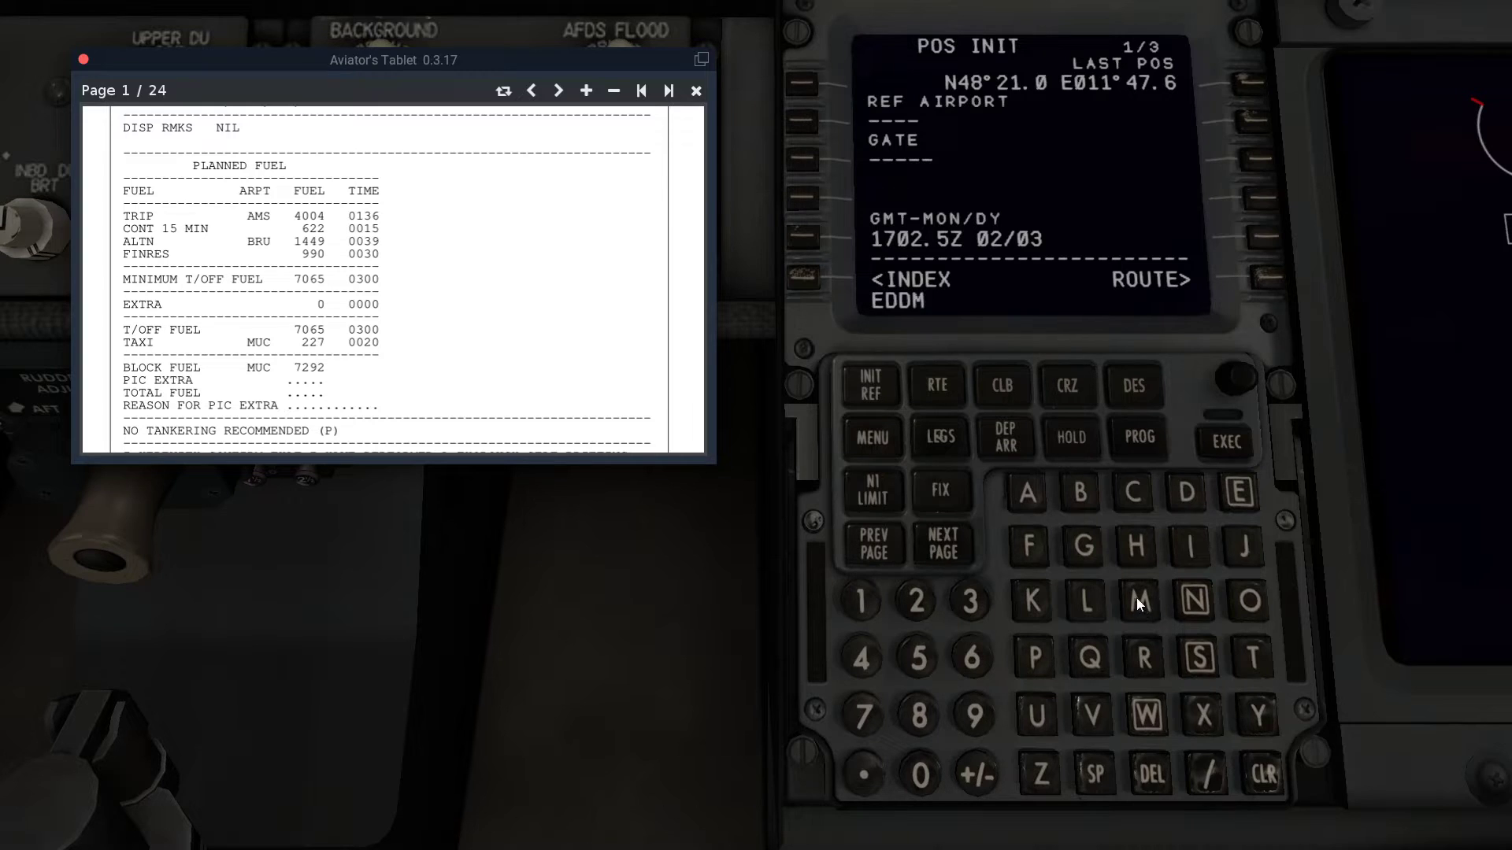
pyautogui.click(803, 124)
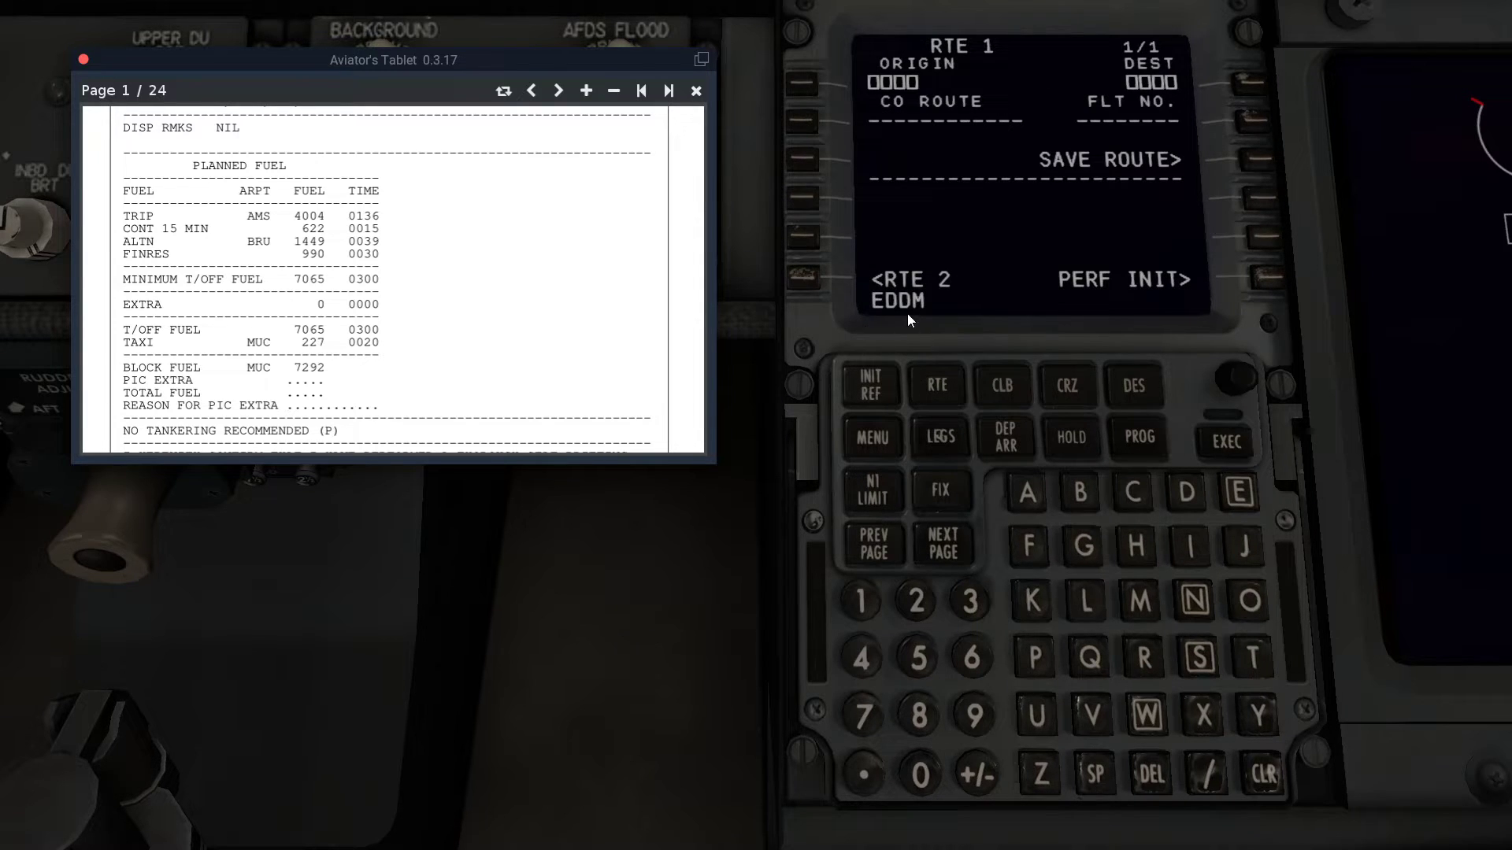
# Set the route origin to EDDM and destination to EHAM.
pyautogui.click(800, 85)
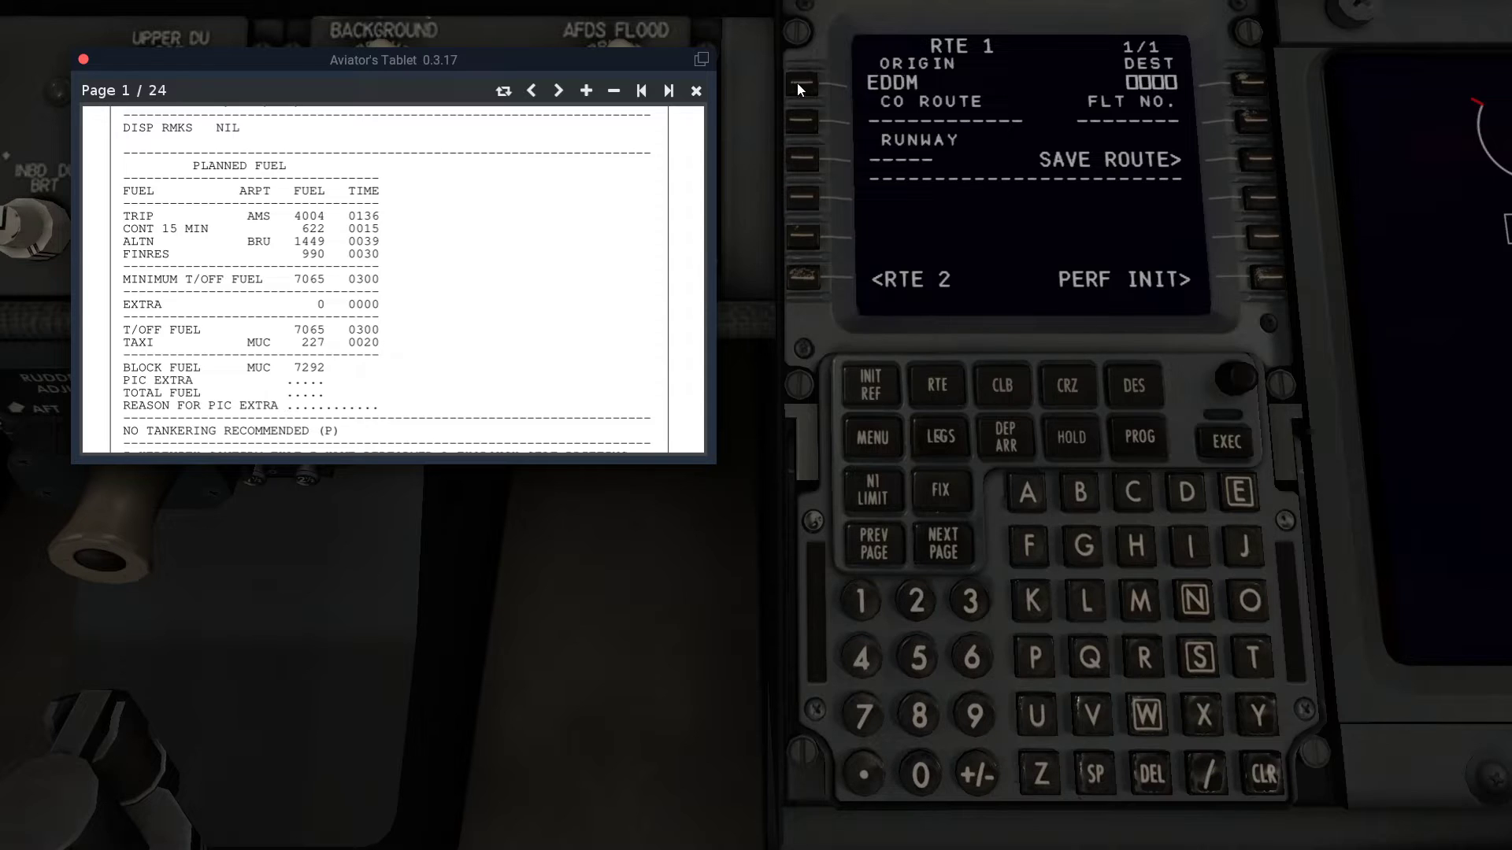
pyautogui.click(1241, 494)
pyautogui.click(1137, 546)
pyautogui.click(1024, 504)
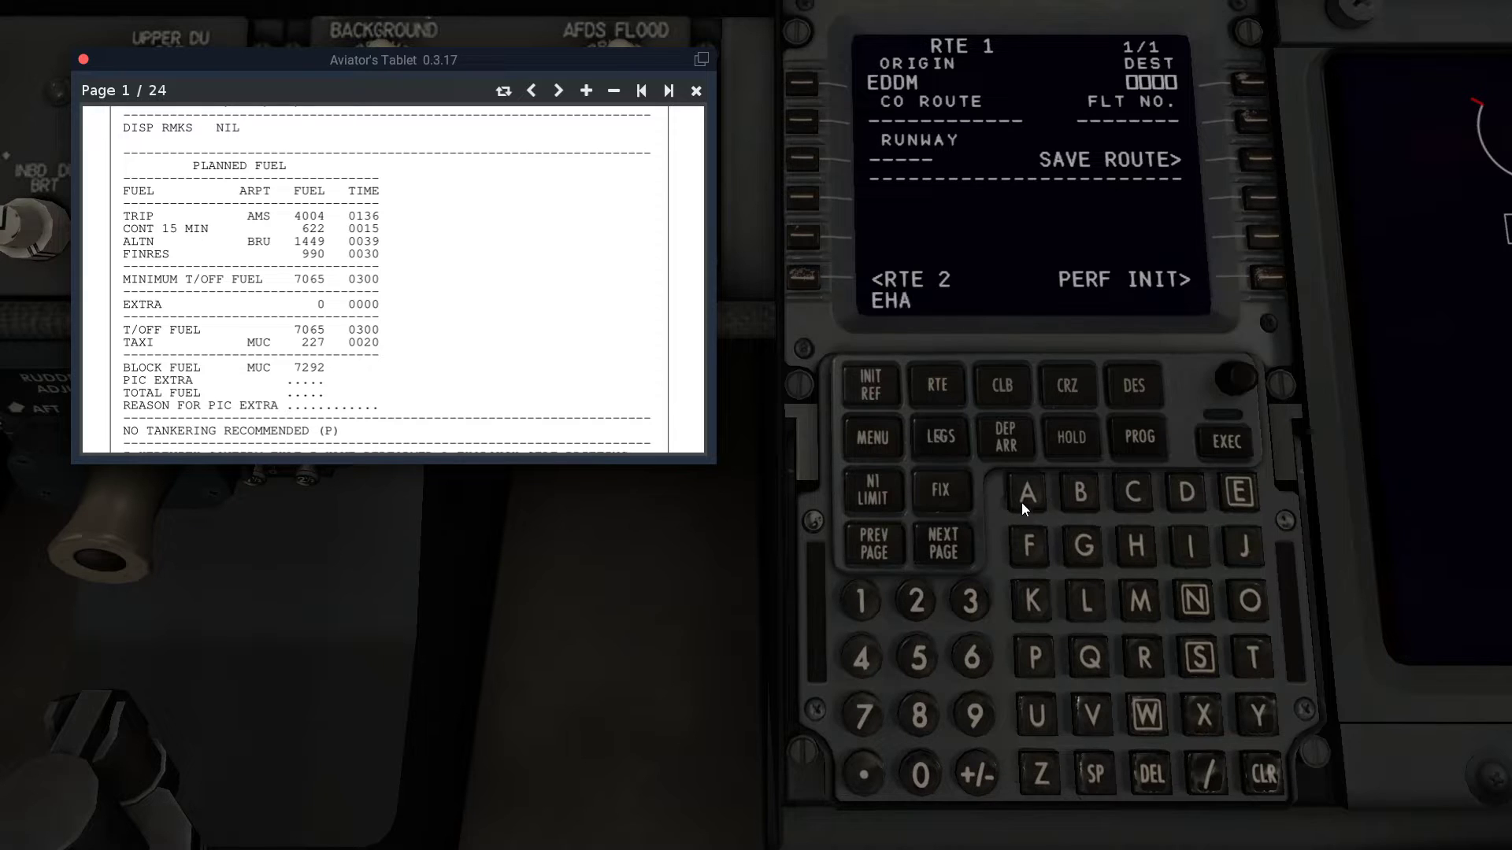
pyautogui.click(1128, 592)
pyautogui.click(1244, 80)
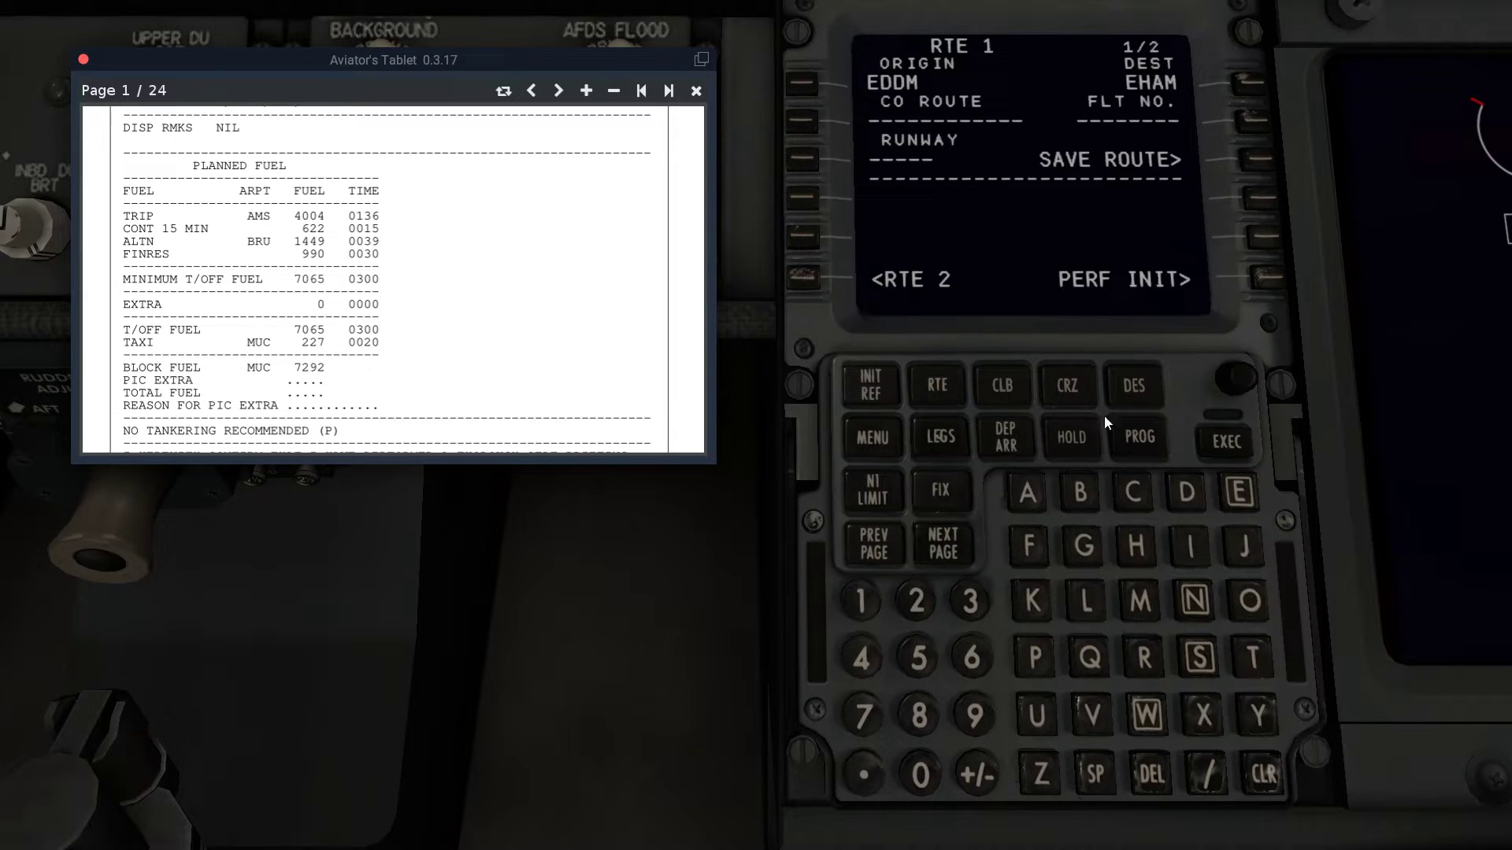
# Enter flight number KLM1123 on RTE 1.
pyautogui.click(1032, 609)
pyautogui.click(1086, 602)
pyautogui.click(1142, 612)
pyautogui.click(869, 599)
pyautogui.click(870, 599)
pyautogui.click(918, 604)
pyautogui.click(973, 615)
pyautogui.click(1249, 116)
# Page through the tablet OFP and return to page 2 to check the route.
pyautogui.click(559, 90)
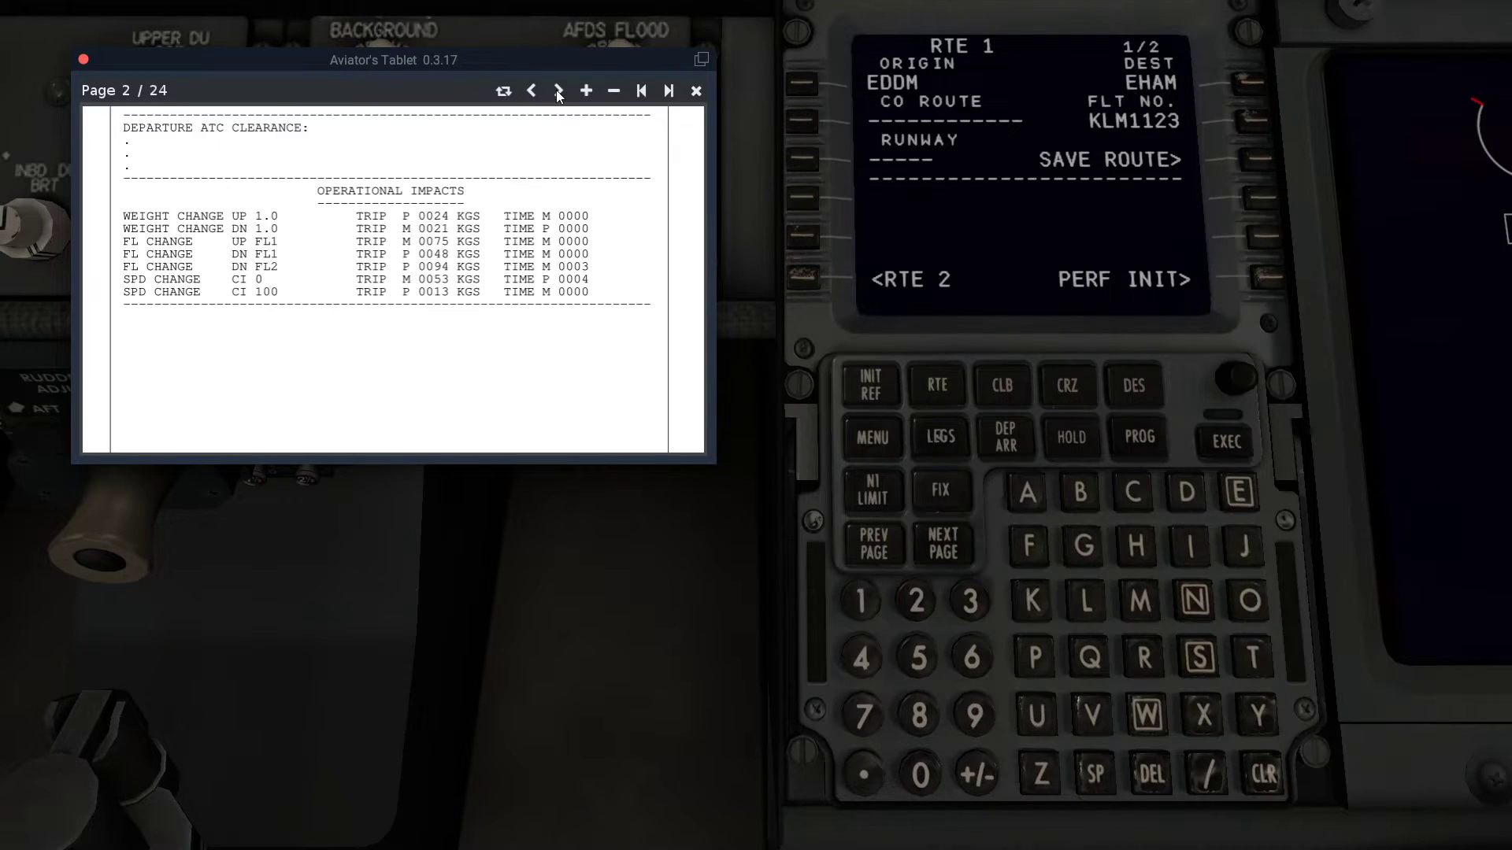
pyautogui.click(559, 91)
pyautogui.scroll(5, 439, 321)
pyautogui.click(559, 92)
pyautogui.click(533, 91)
pyautogui.click(533, 91)
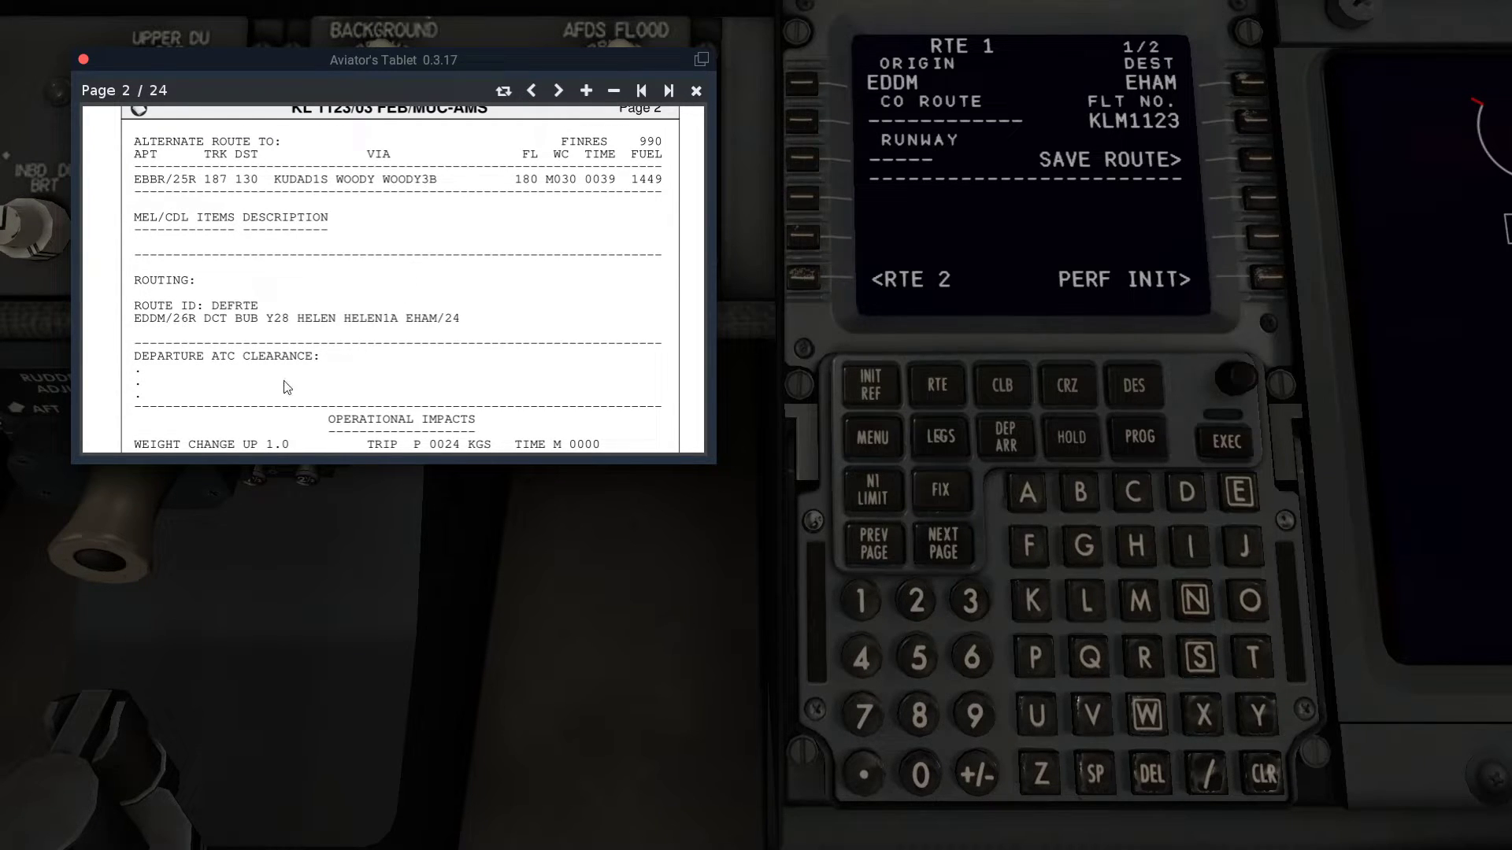
# Set the departure runway to 26R.
pyautogui.click(917, 601)
pyautogui.click(973, 657)
pyautogui.click(1143, 669)
pyautogui.click(798, 154)
# Browse the EDDM runway 26R departures in DEP ARR, then bring up RTE 1 page 2/2.
pyautogui.click(1012, 441)
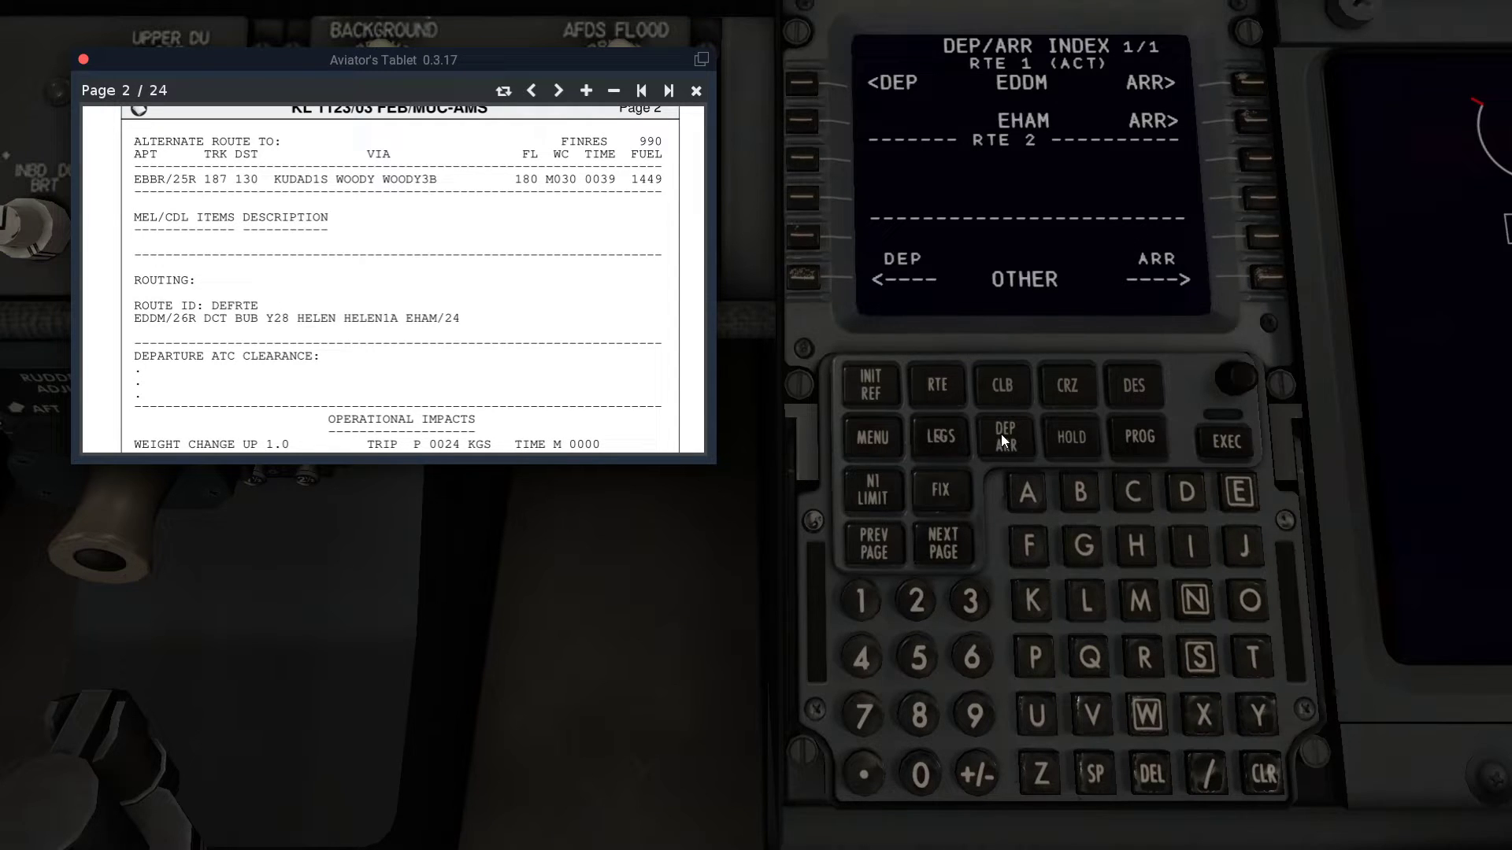
pyautogui.click(803, 89)
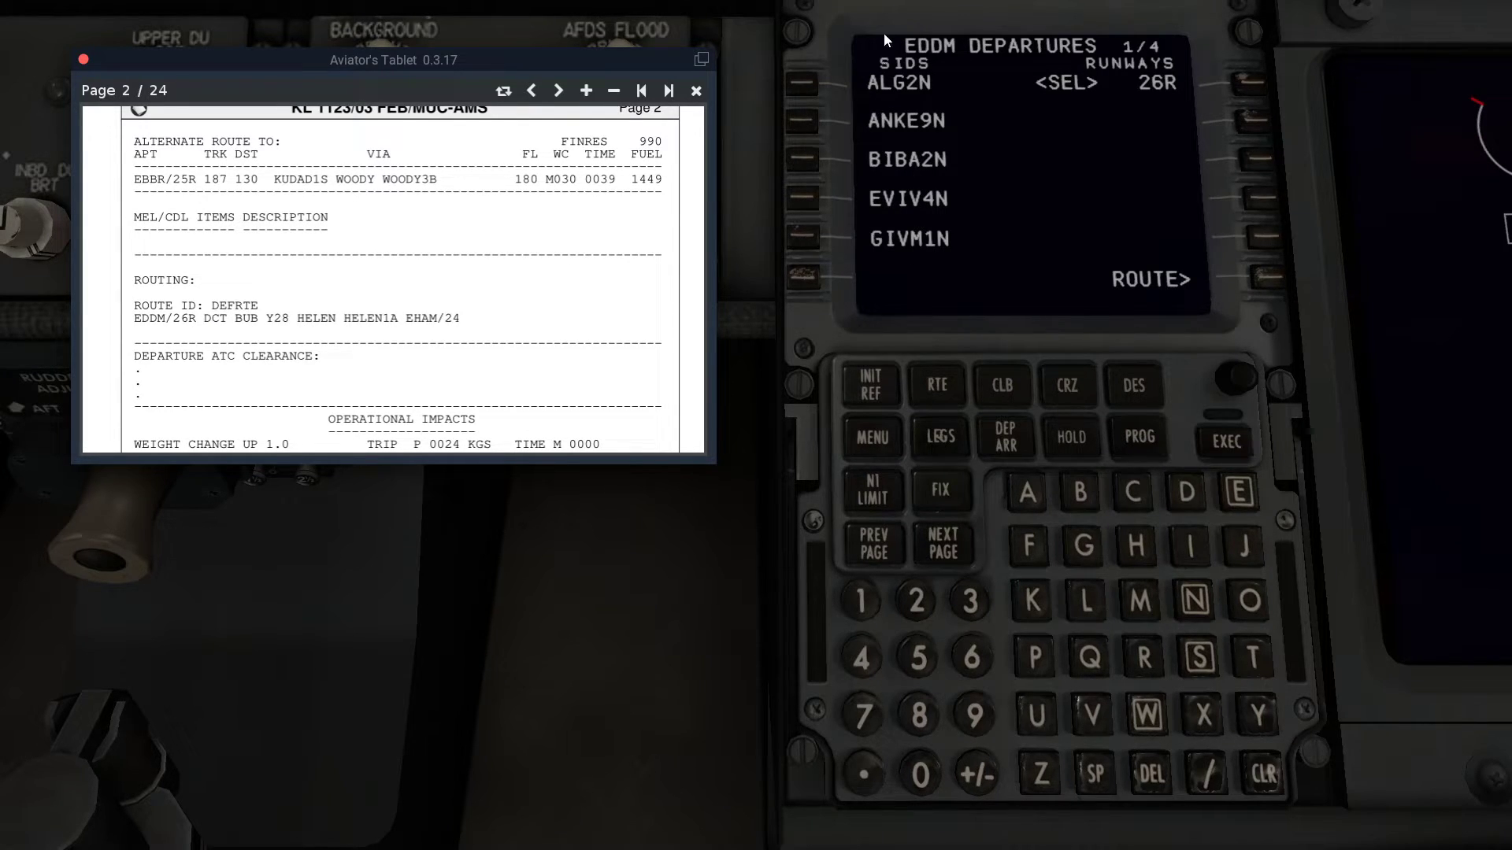
pyautogui.click(957, 547)
pyautogui.click(957, 548)
pyautogui.click(955, 546)
pyautogui.click(957, 546)
pyautogui.click(1267, 278)
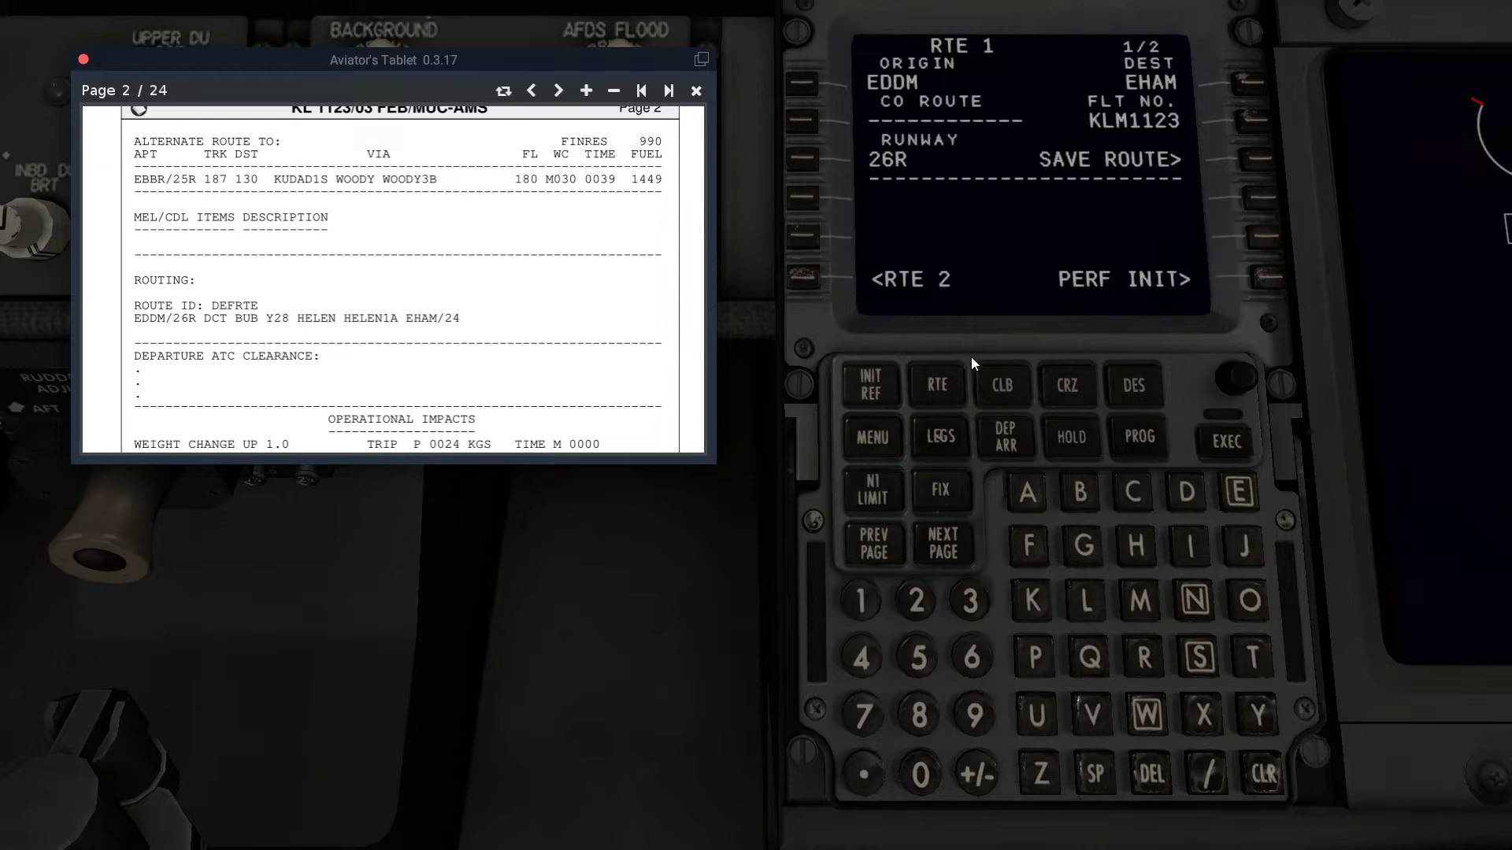
pyautogui.click(946, 553)
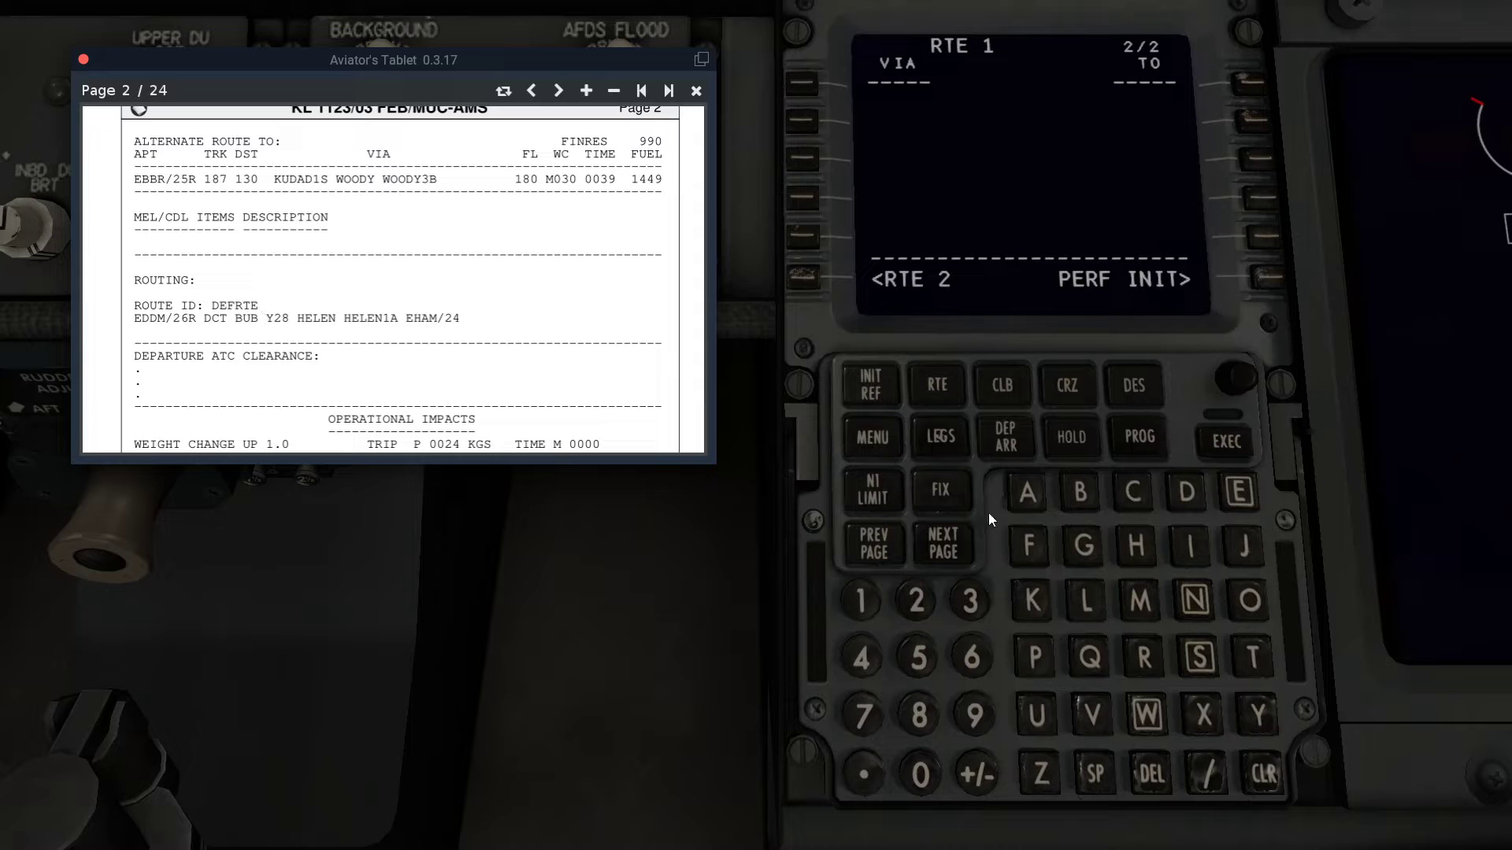
# Make BUB the first direct waypoint on RTE page 2, followed by airway Y28.
pyautogui.click(1078, 495)
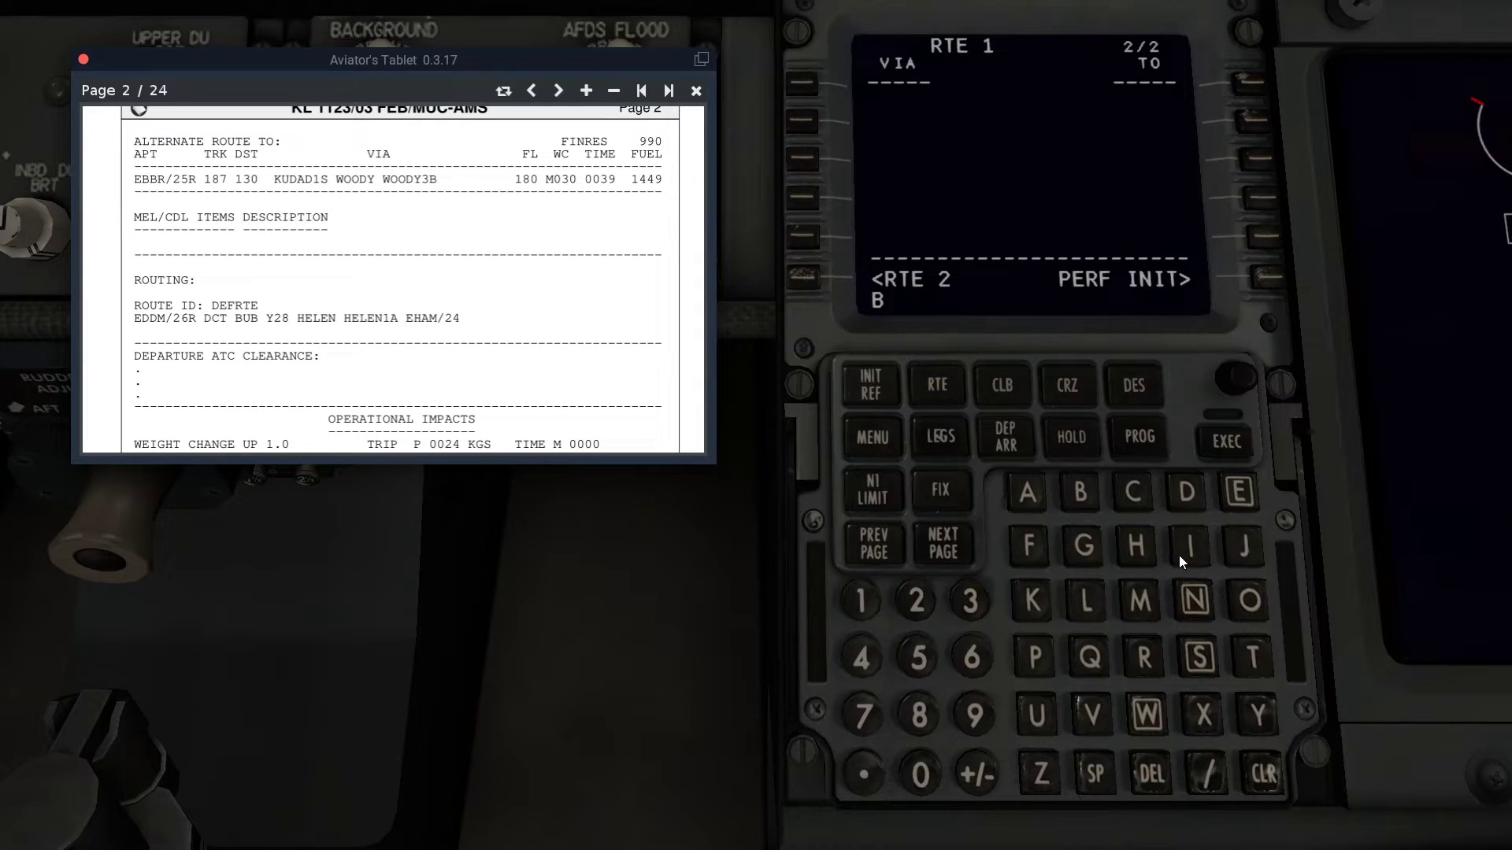
pyautogui.click(1034, 715)
pyautogui.click(1093, 498)
pyautogui.click(1242, 82)
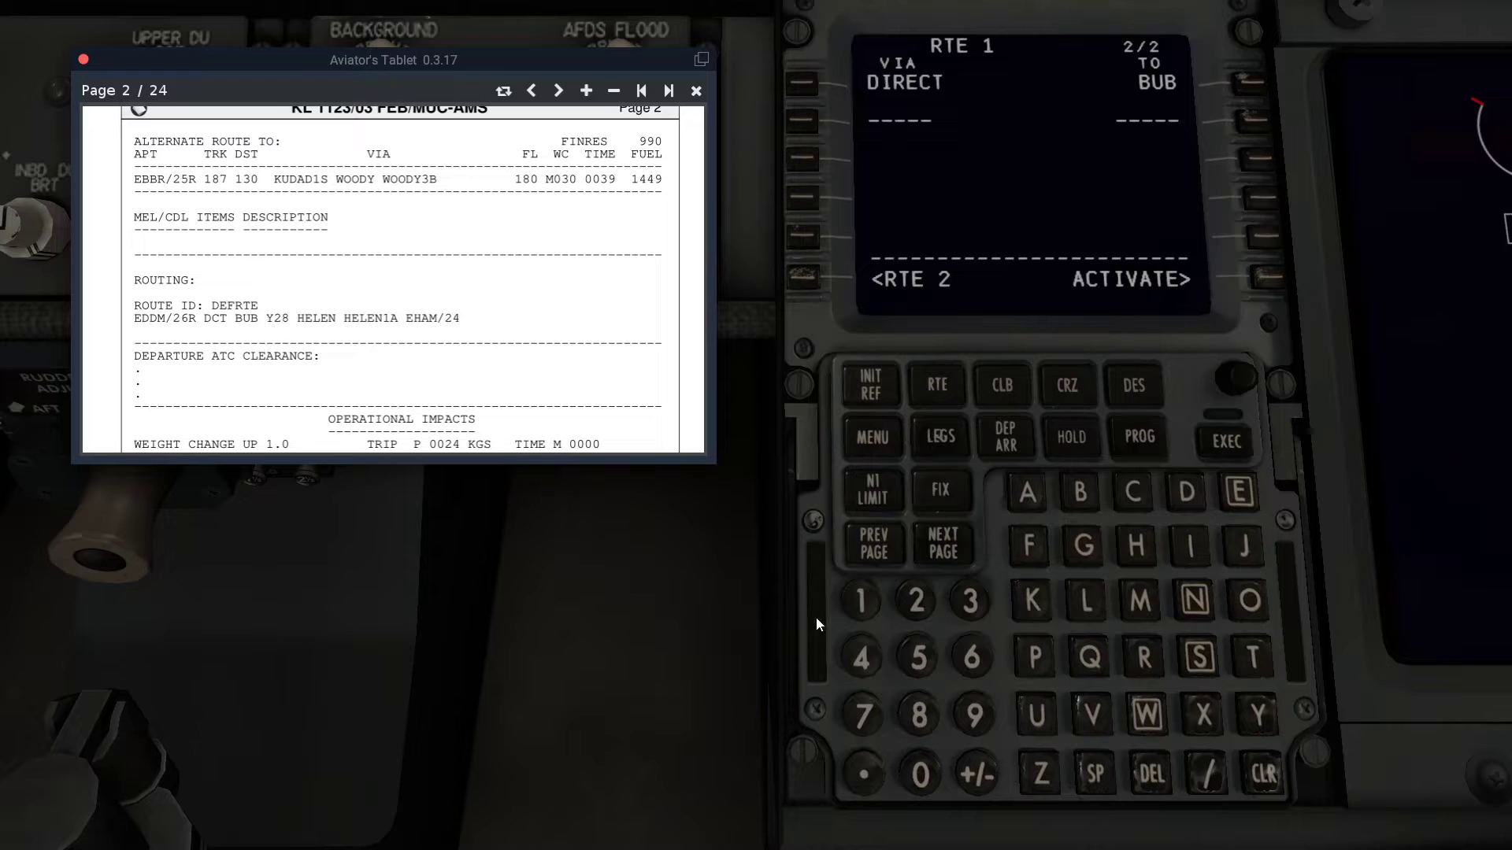
pyautogui.click(1257, 717)
pyautogui.click(920, 615)
pyautogui.click(916, 726)
pyautogui.click(791, 129)
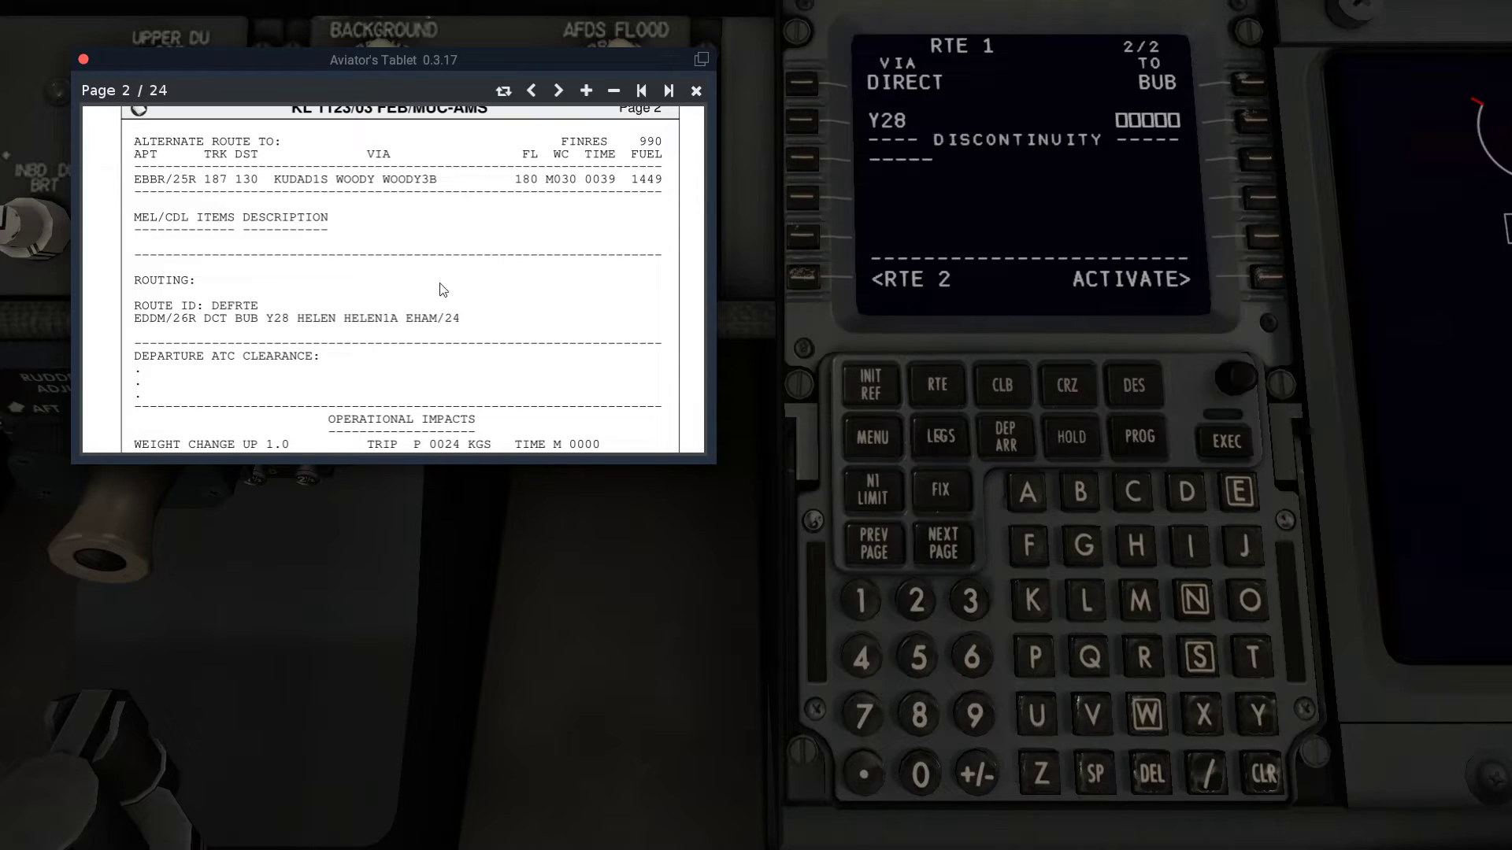
# End airway Y28 at HELEN and bring up the DEP ARR index.
pyautogui.click(1137, 535)
pyautogui.click(1222, 499)
pyautogui.click(1083, 598)
pyautogui.click(1246, 493)
pyautogui.click(1192, 603)
pyautogui.click(1249, 123)
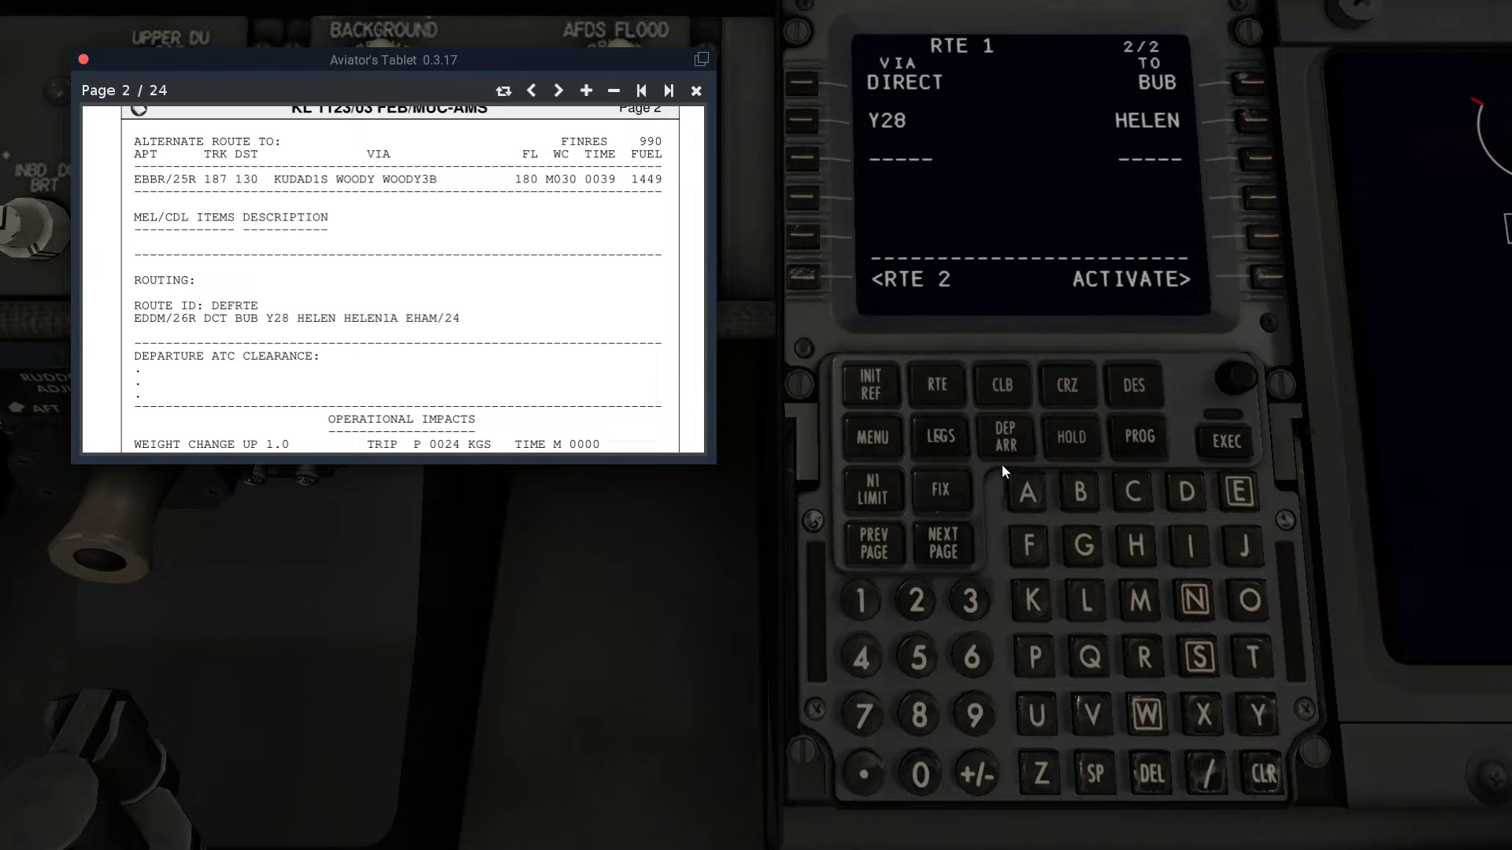
pyautogui.click(1010, 442)
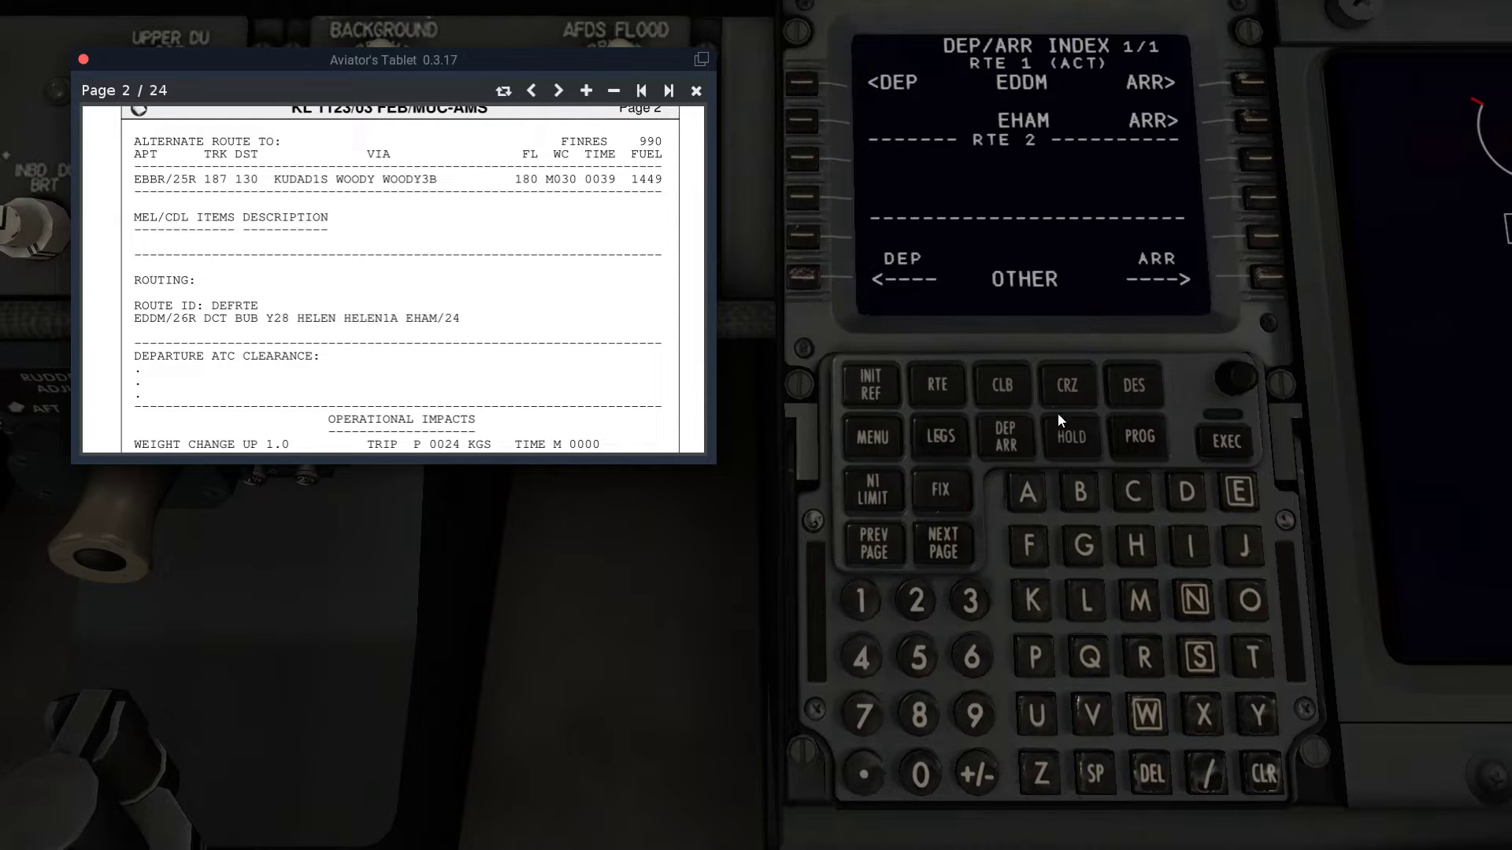
# Choose the HELE1A arrival for EHAM and runway 24 from the runway list.
pyautogui.click(1255, 115)
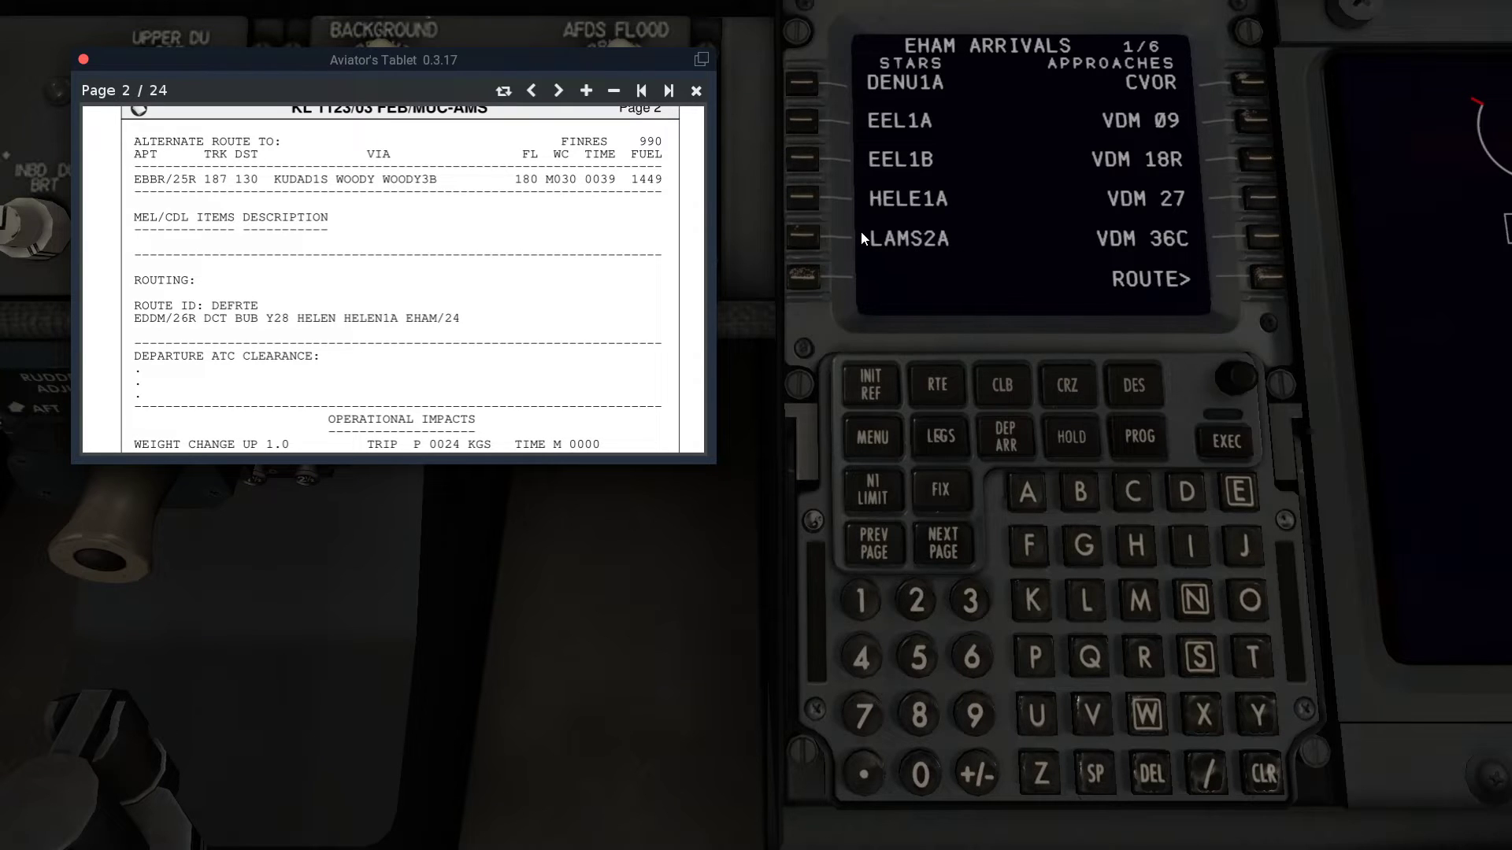
pyautogui.click(811, 201)
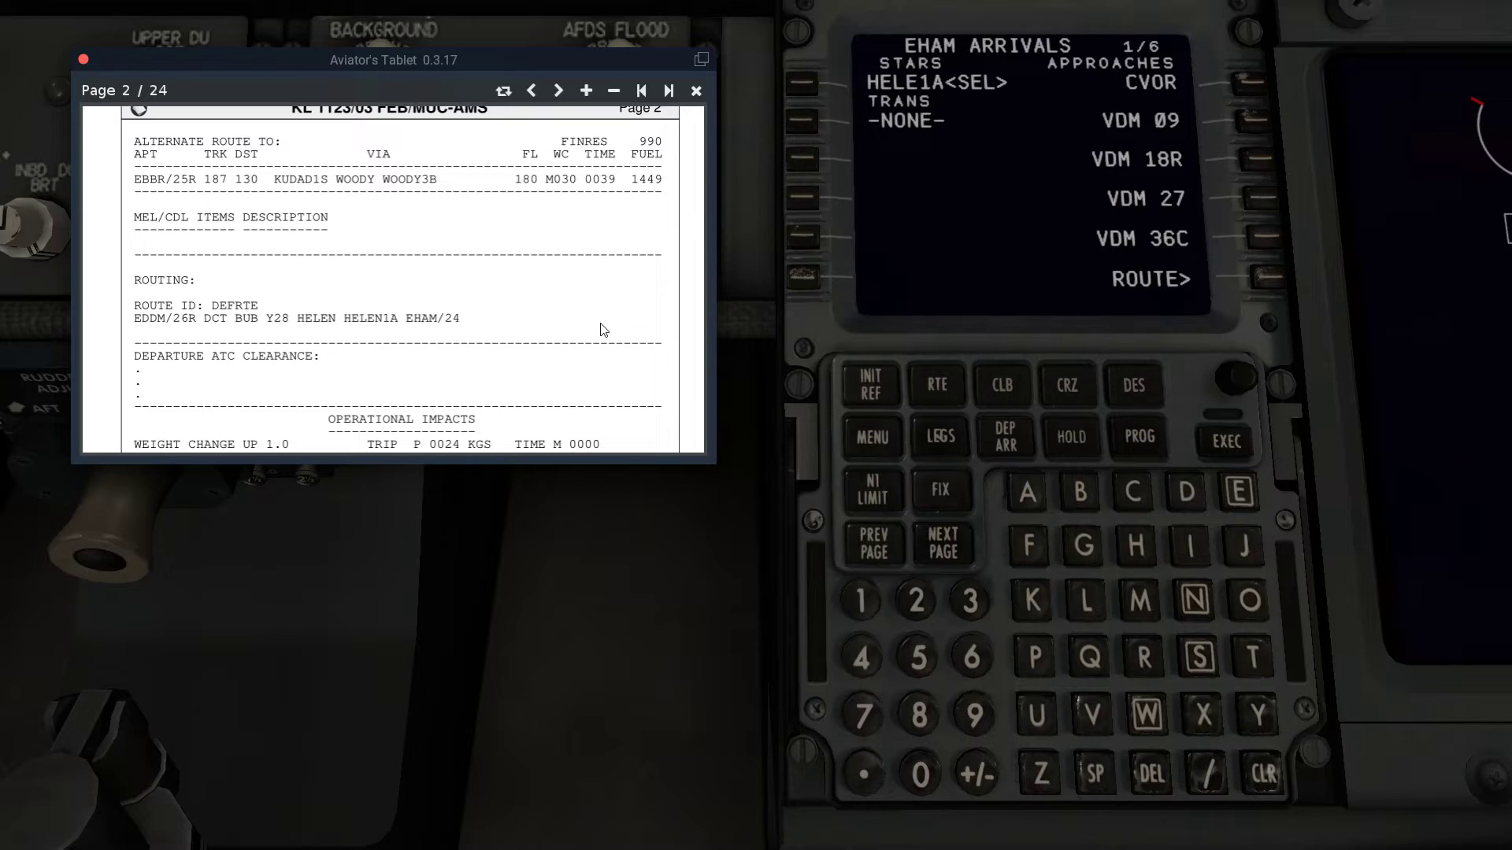
pyautogui.click(953, 550)
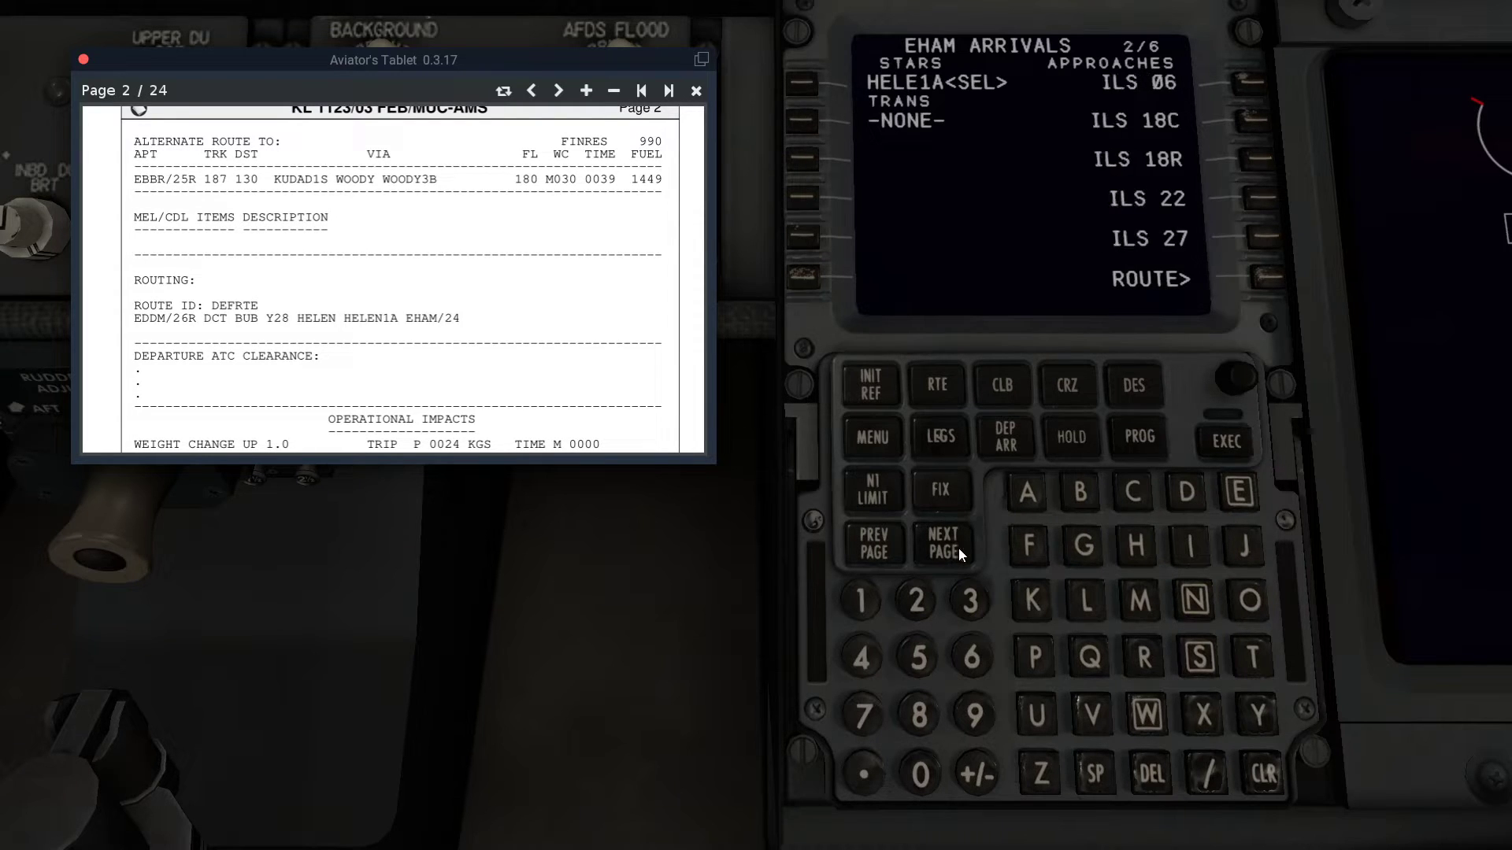
pyautogui.click(957, 547)
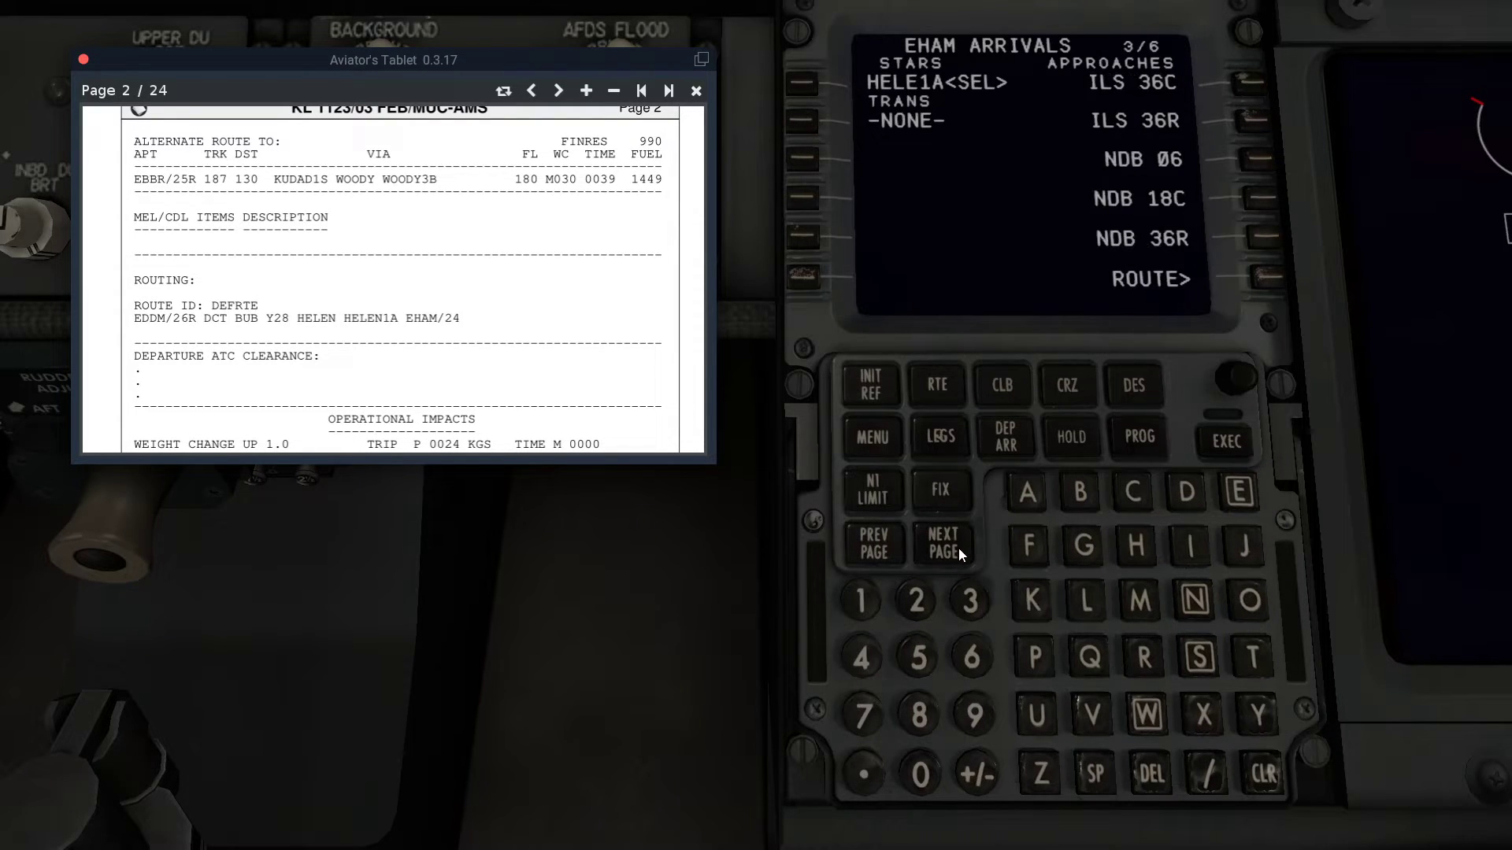
pyautogui.click(957, 550)
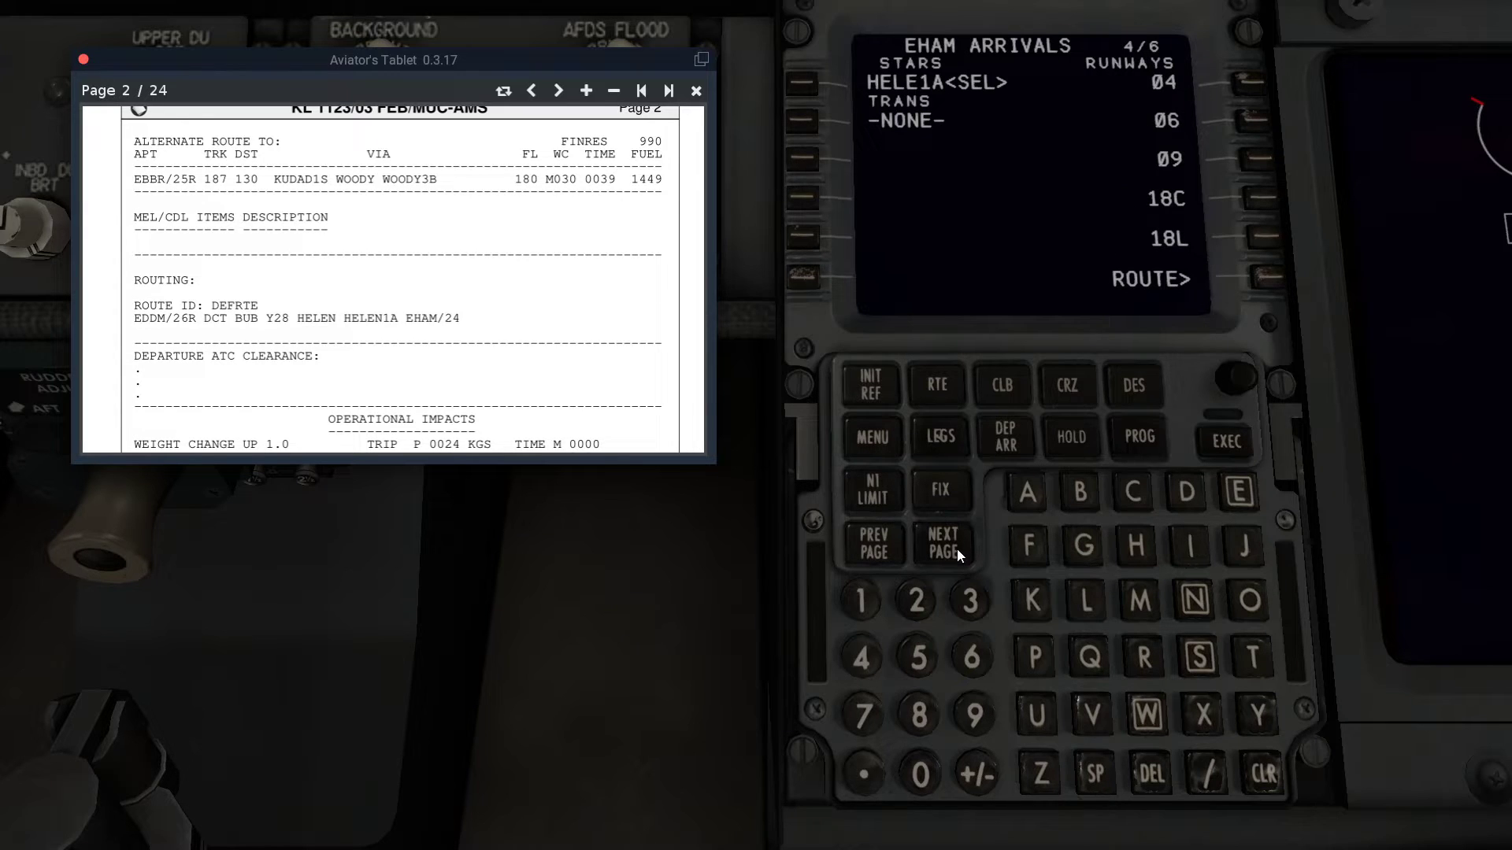
pyautogui.click(956, 550)
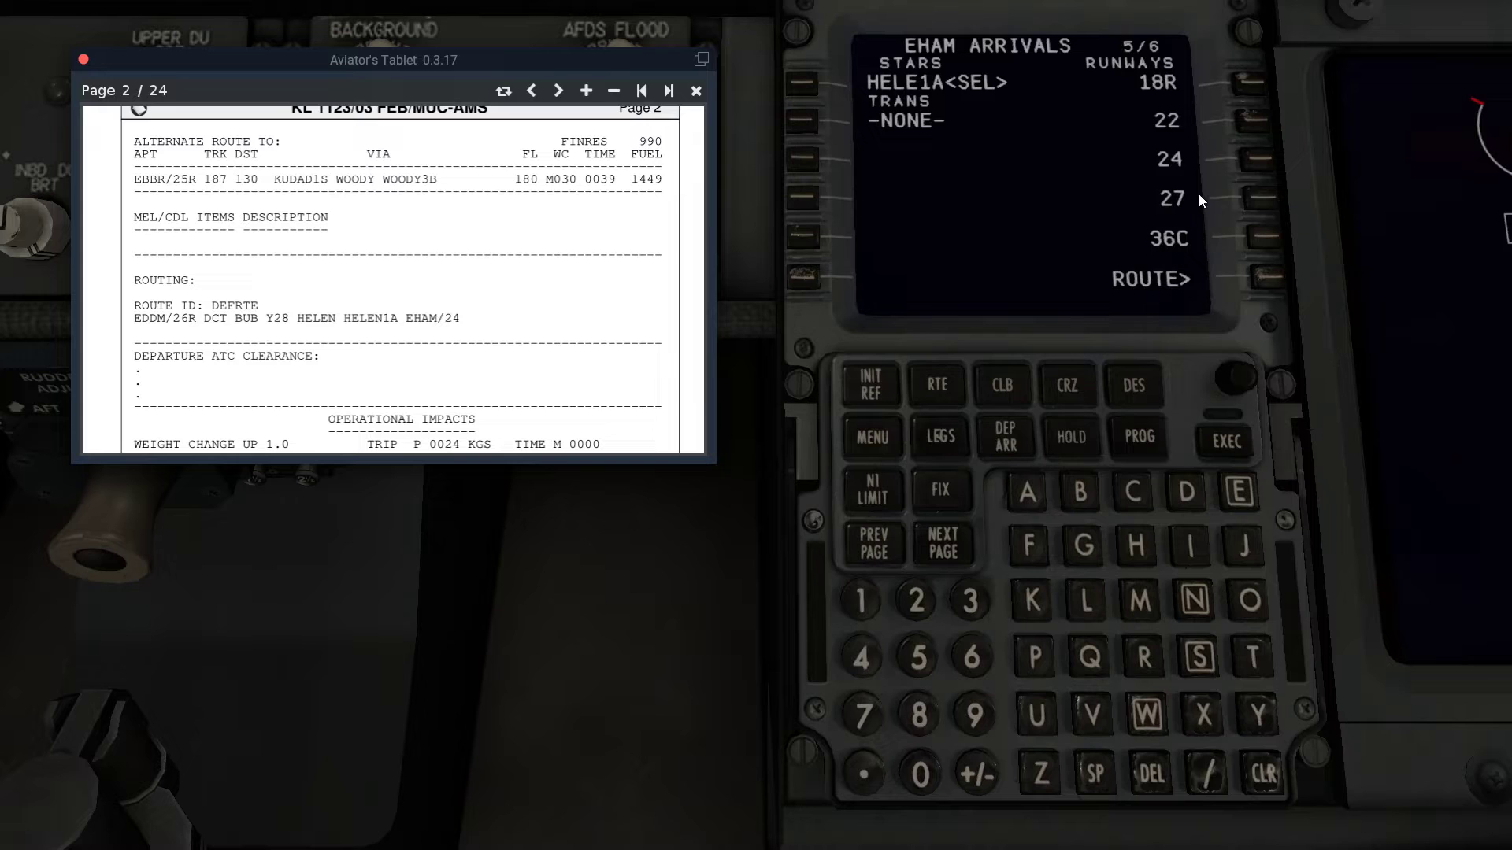
pyautogui.click(1262, 160)
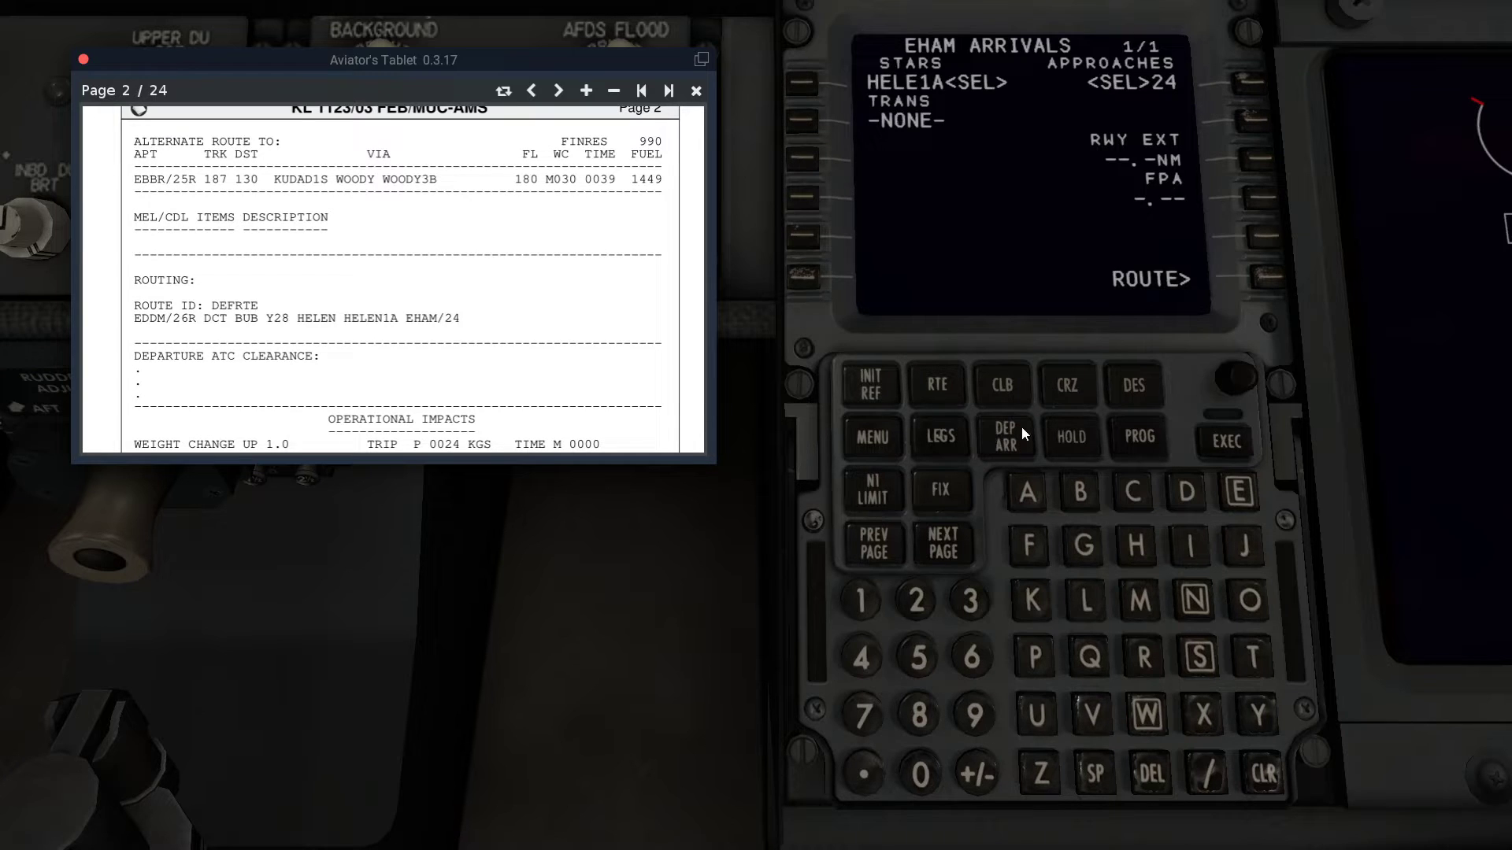
# Activate and execute the entered route from the route page.
pyautogui.click(1268, 277)
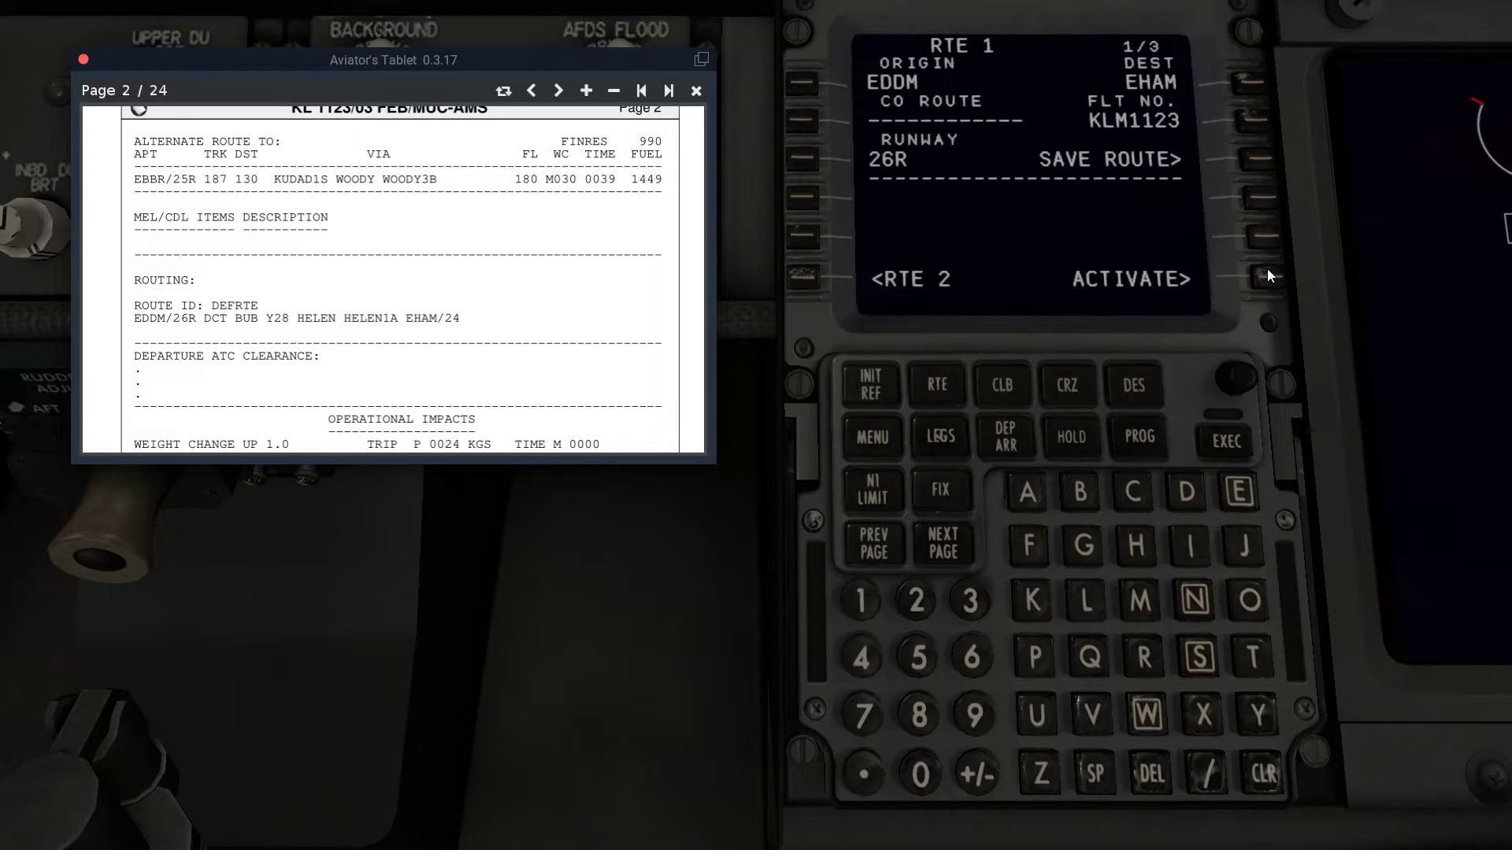
pyautogui.click(1268, 278)
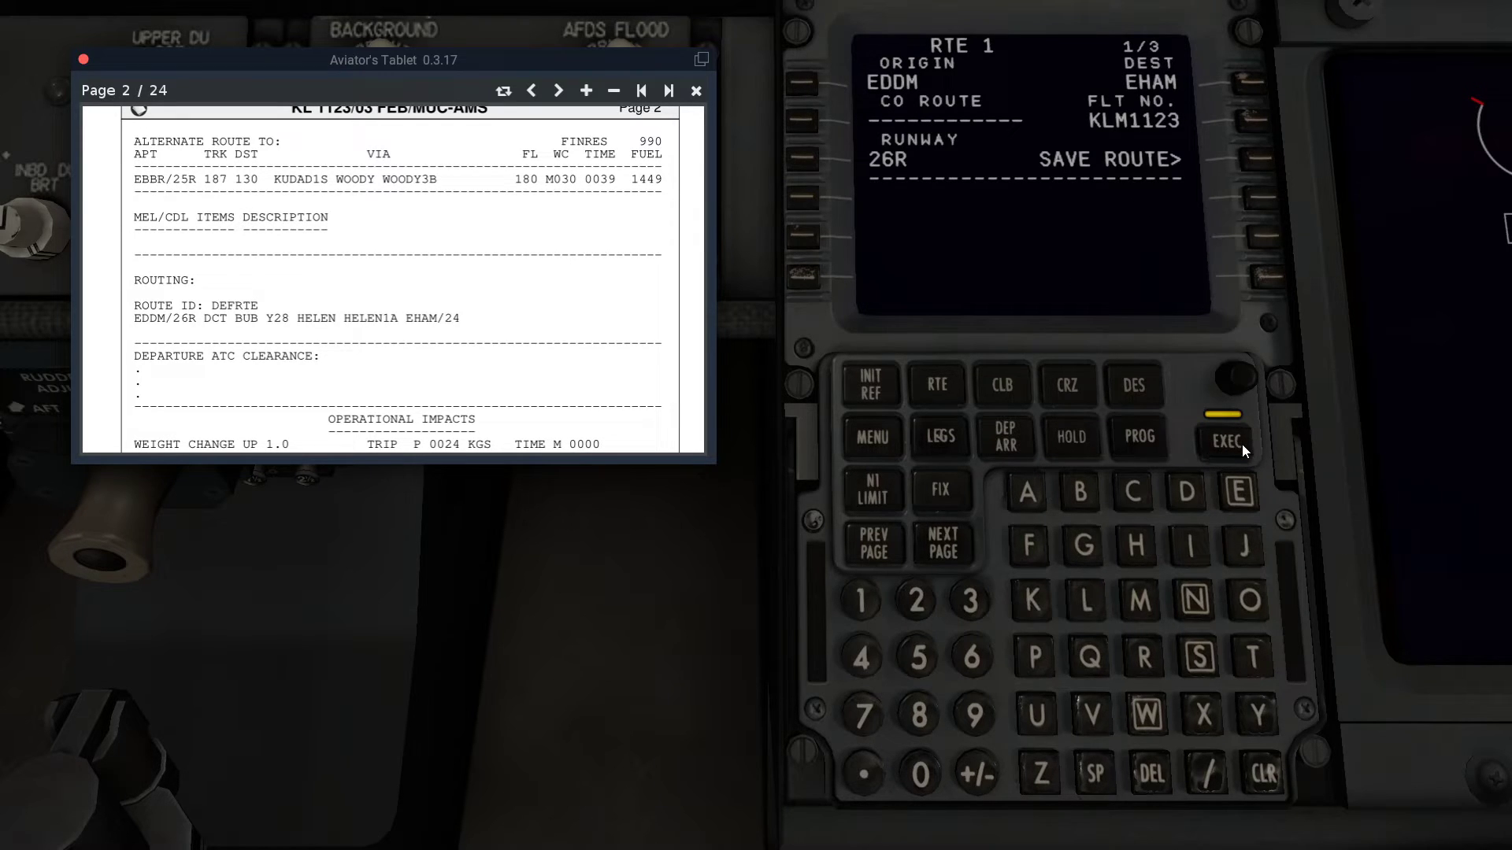
pyautogui.click(1241, 442)
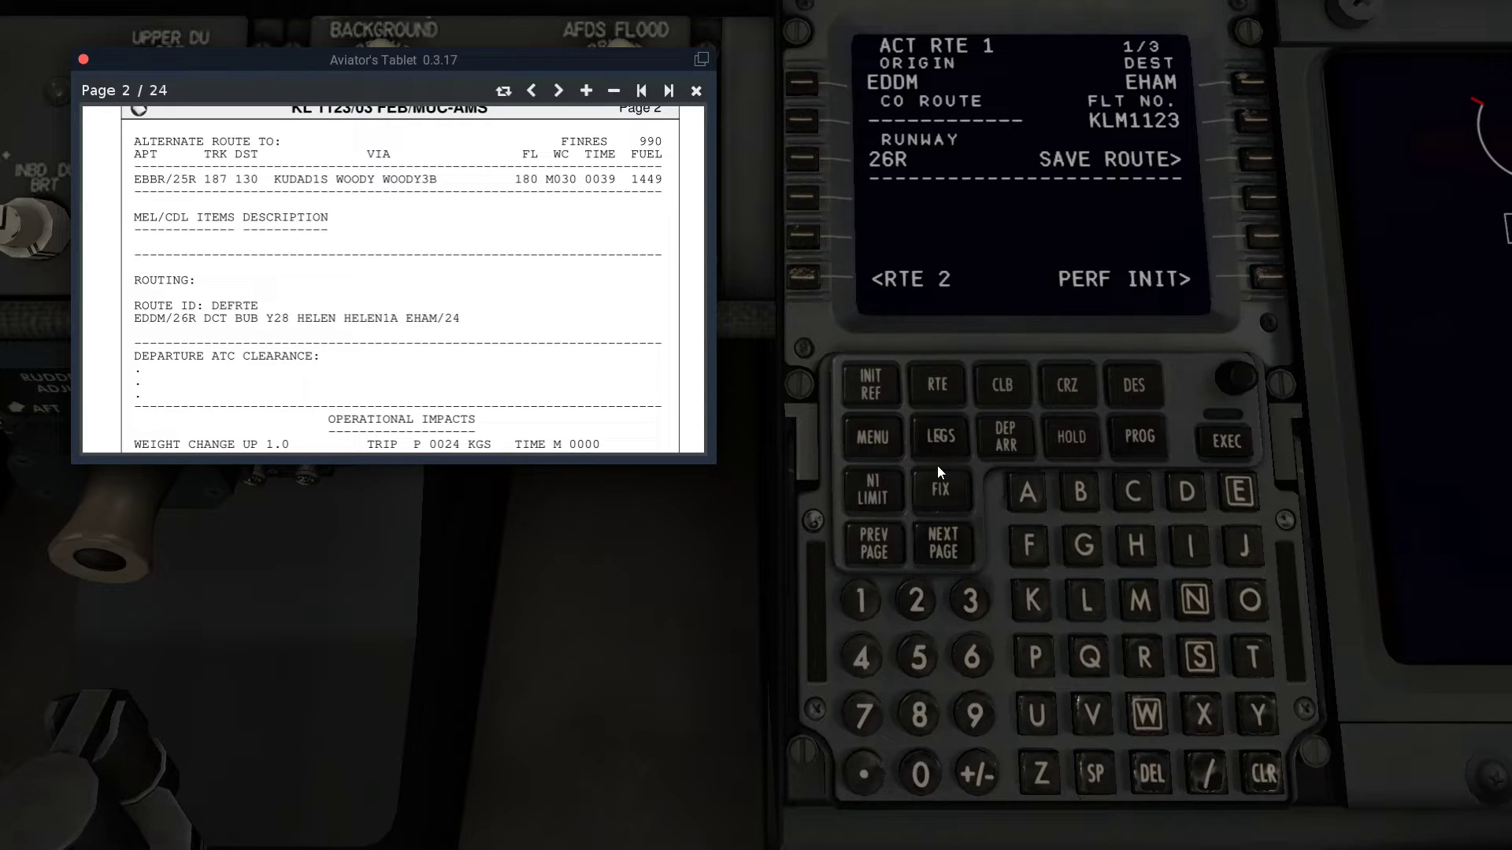
# On RTE LEGS, insert RW24 after RIVER and execute the modified route.
pyautogui.click(935, 443)
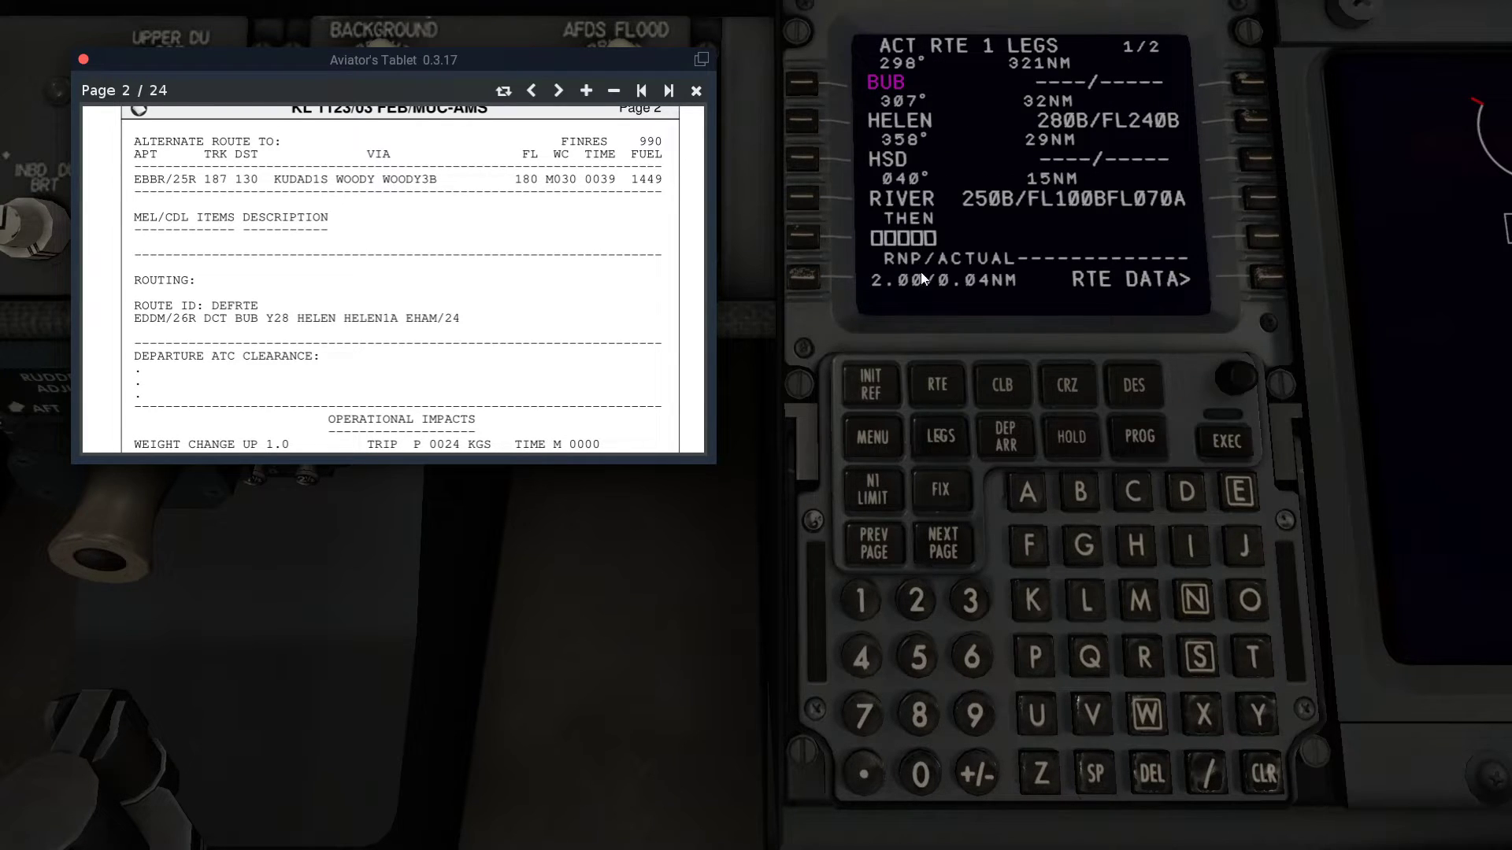
pyautogui.click(942, 552)
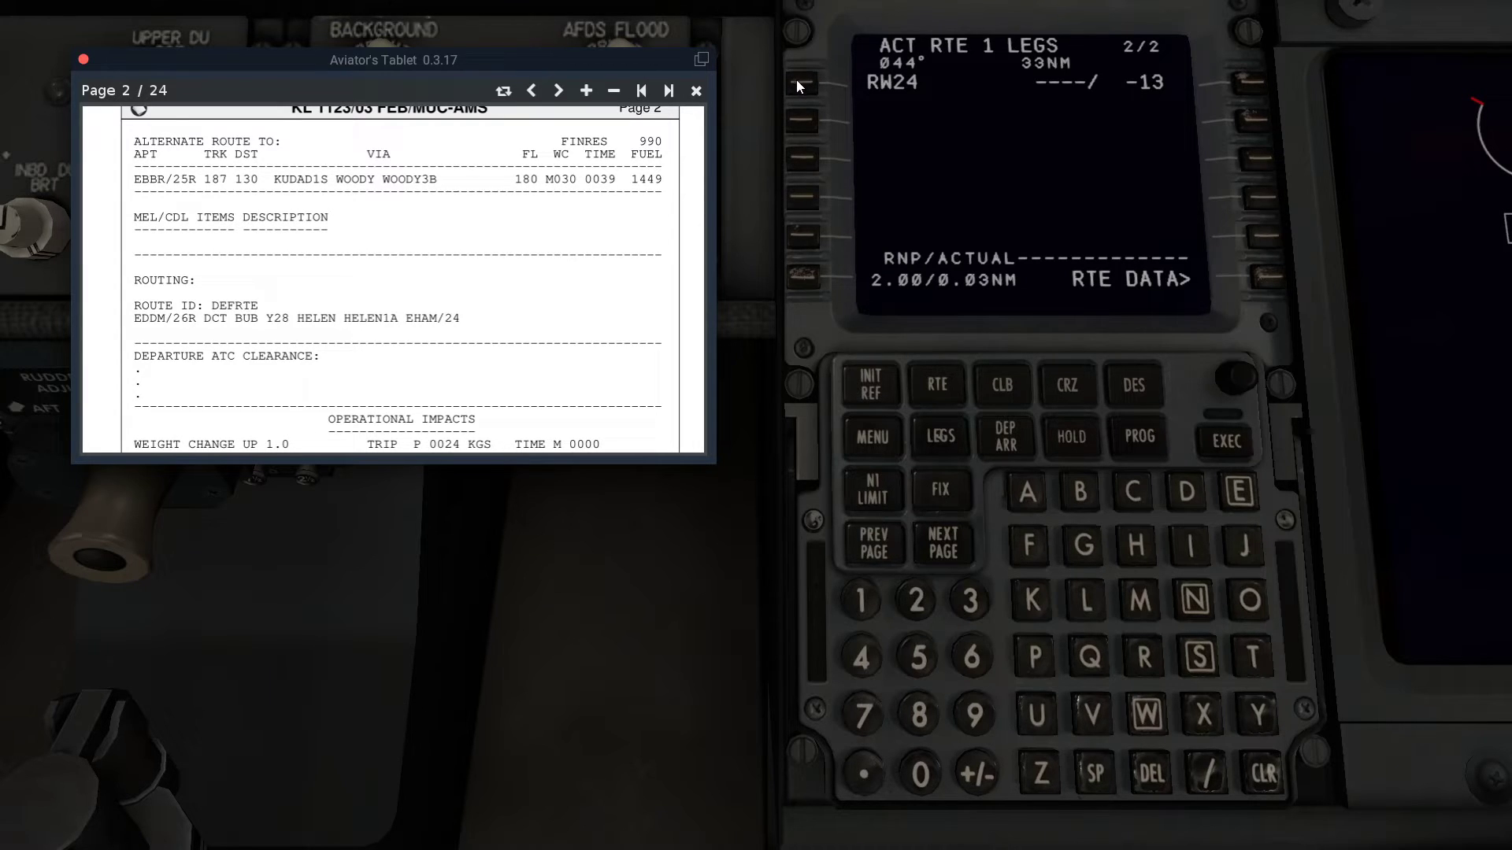
pyautogui.click(801, 89)
pyautogui.click(862, 555)
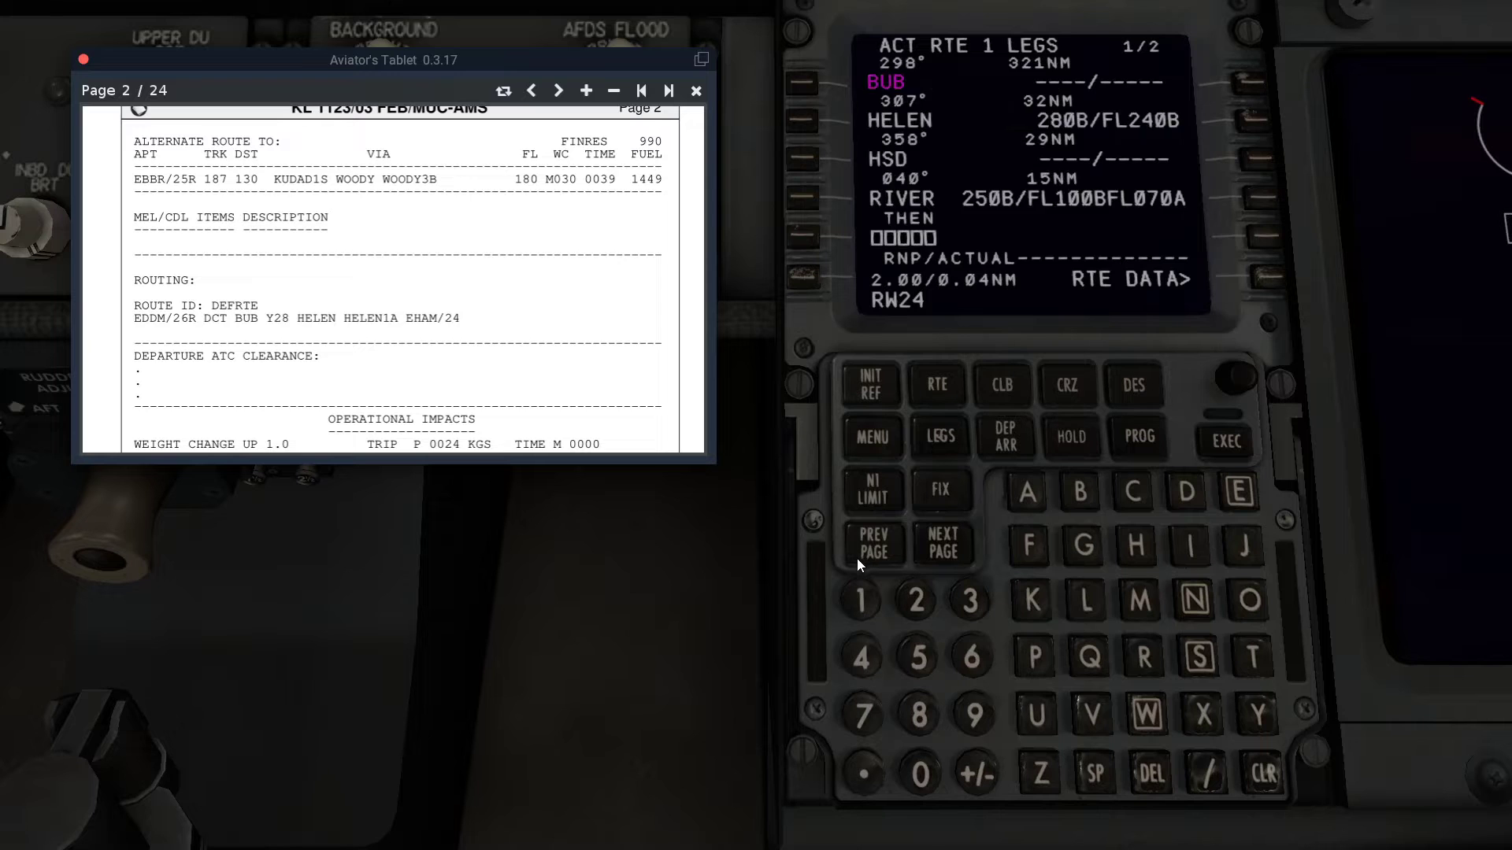
pyautogui.click(797, 238)
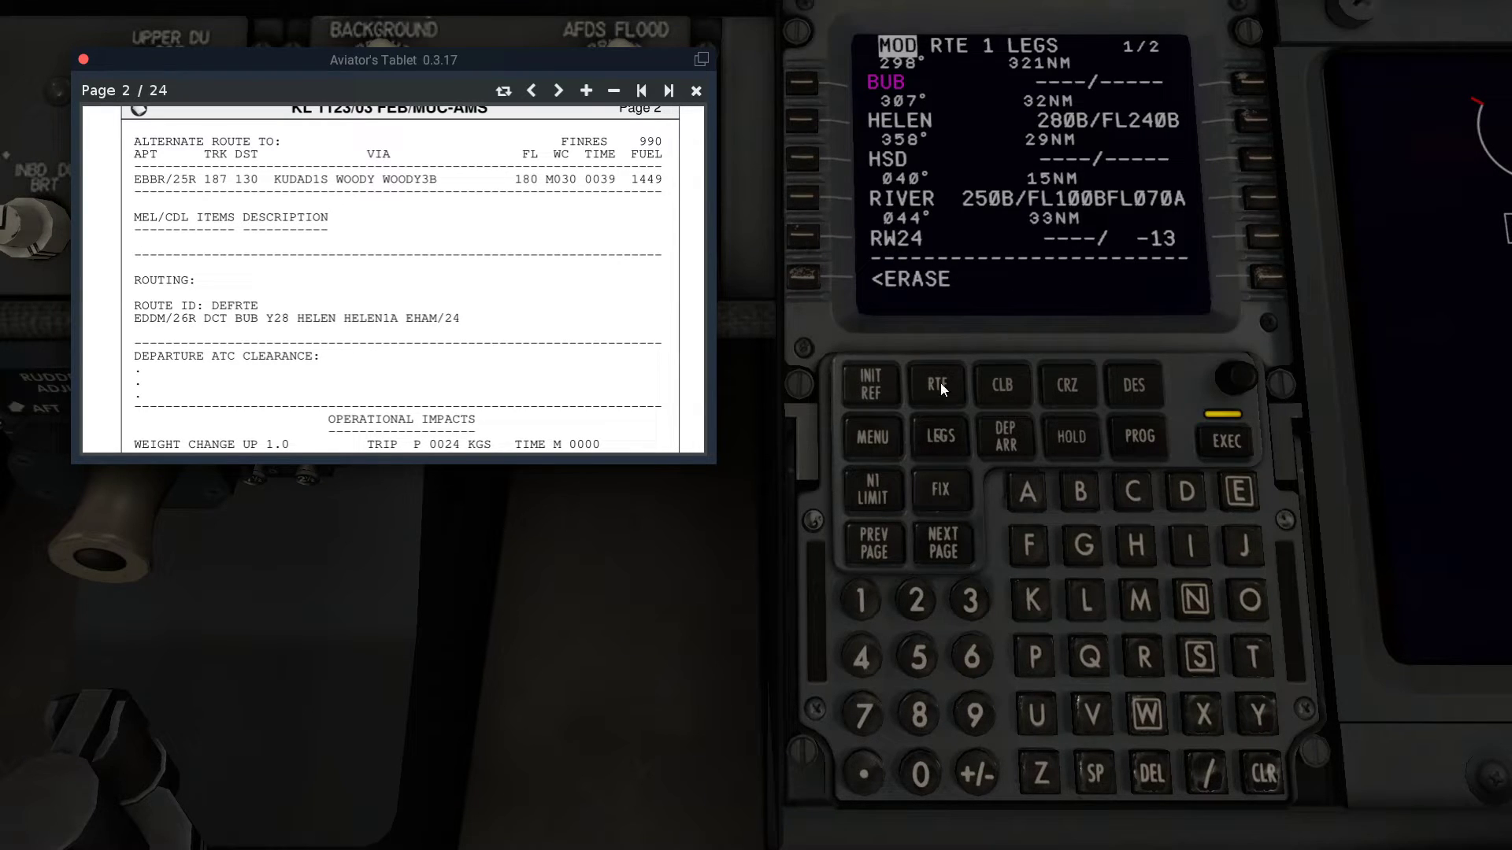
pyautogui.click(1230, 450)
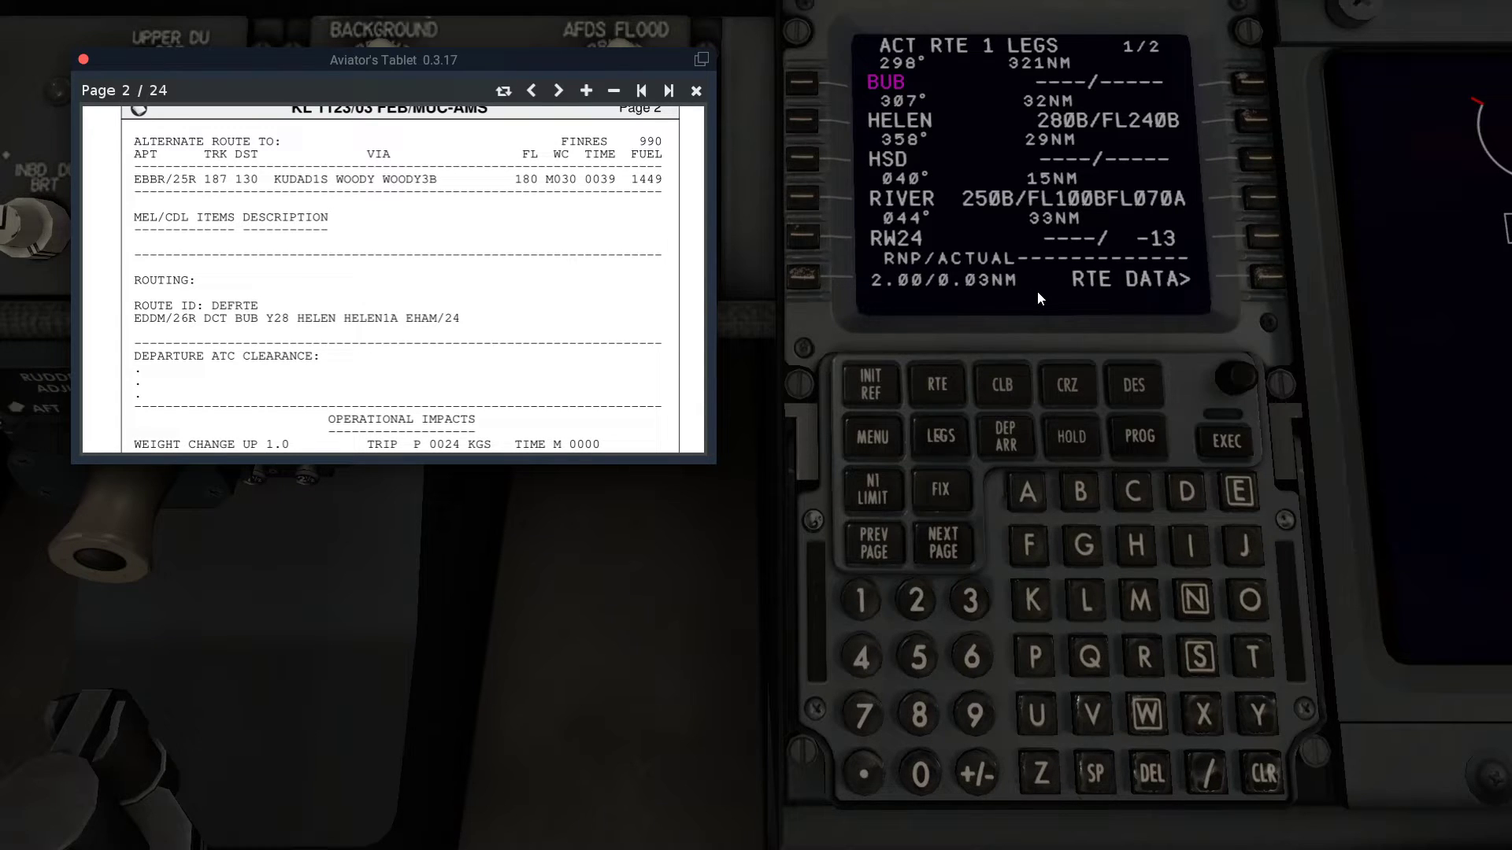
# Make RW24 the FIX reference and add a 25 NM ring around it.
pyautogui.click(797, 239)
pyautogui.click(941, 489)
pyautogui.click(805, 83)
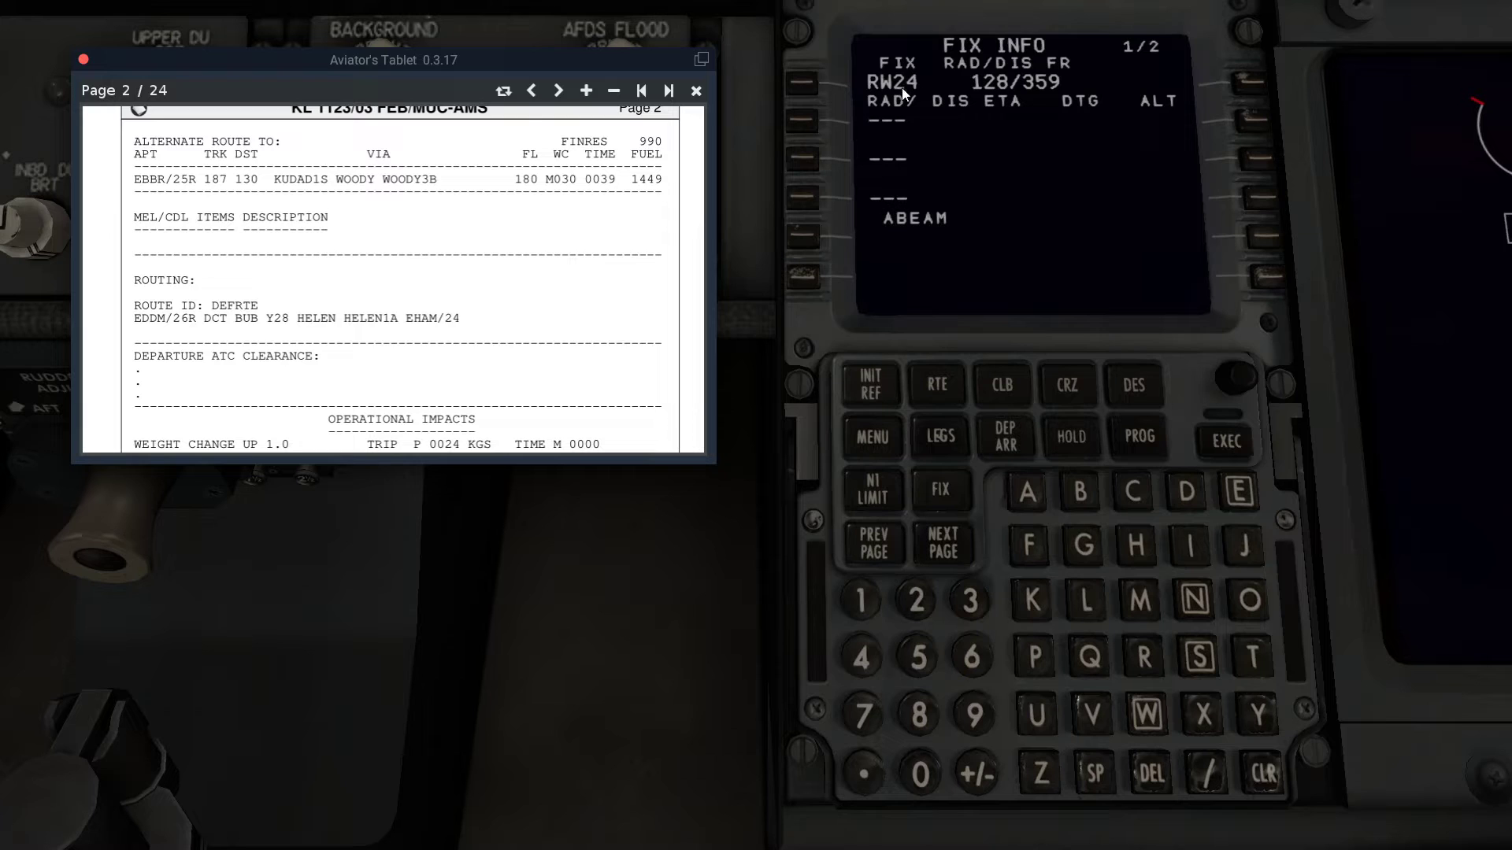
pyautogui.click(1206, 773)
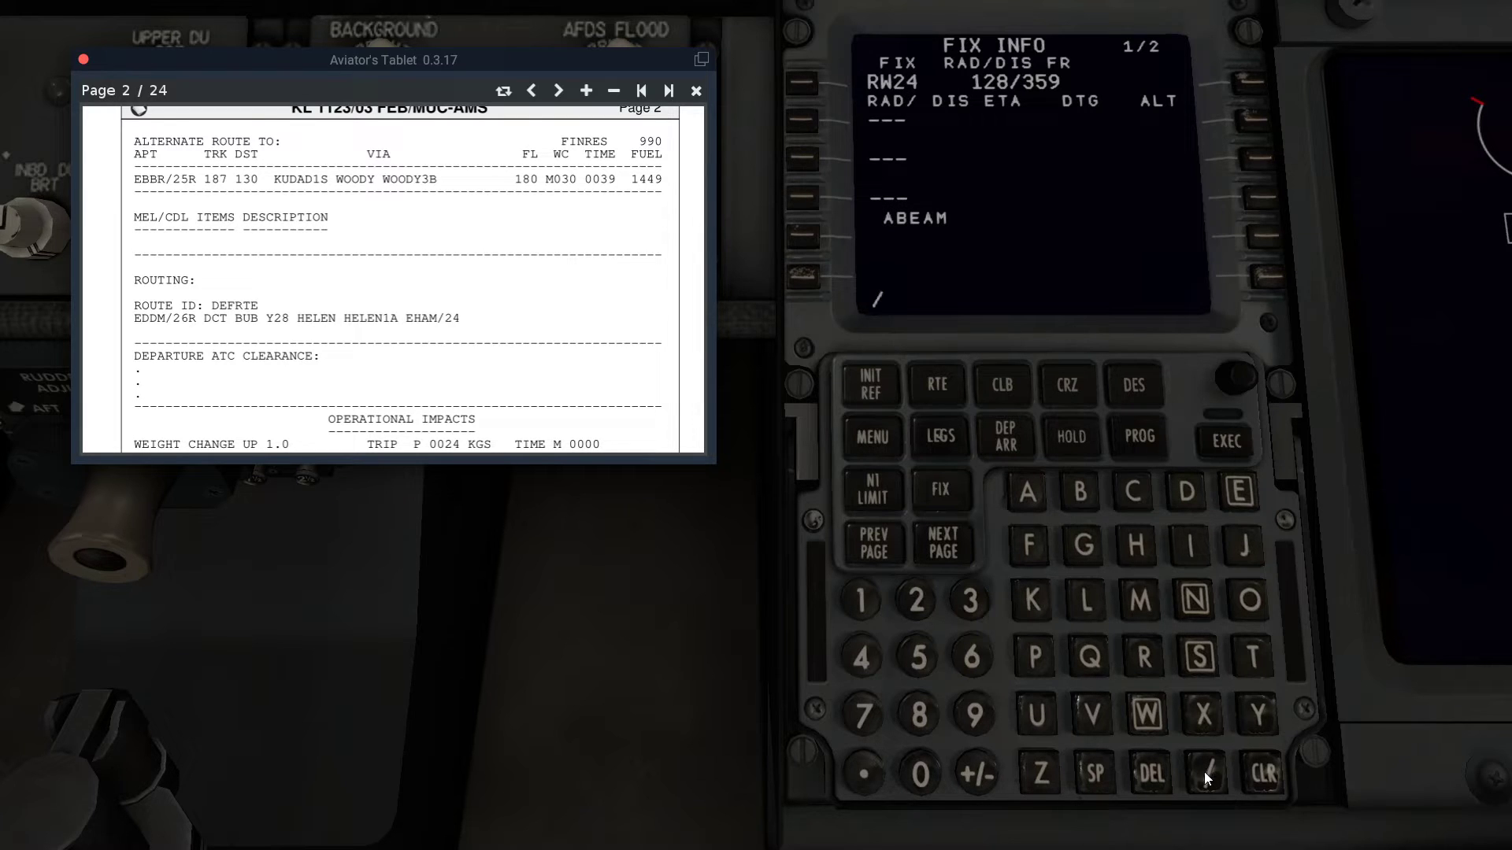
pyautogui.click(917, 611)
pyautogui.click(915, 649)
pyautogui.click(800, 122)
# Add 10 NM and 5 NM rings around RW24.
pyautogui.click(1212, 775)
pyautogui.click(860, 600)
pyautogui.click(920, 773)
pyautogui.click(804, 160)
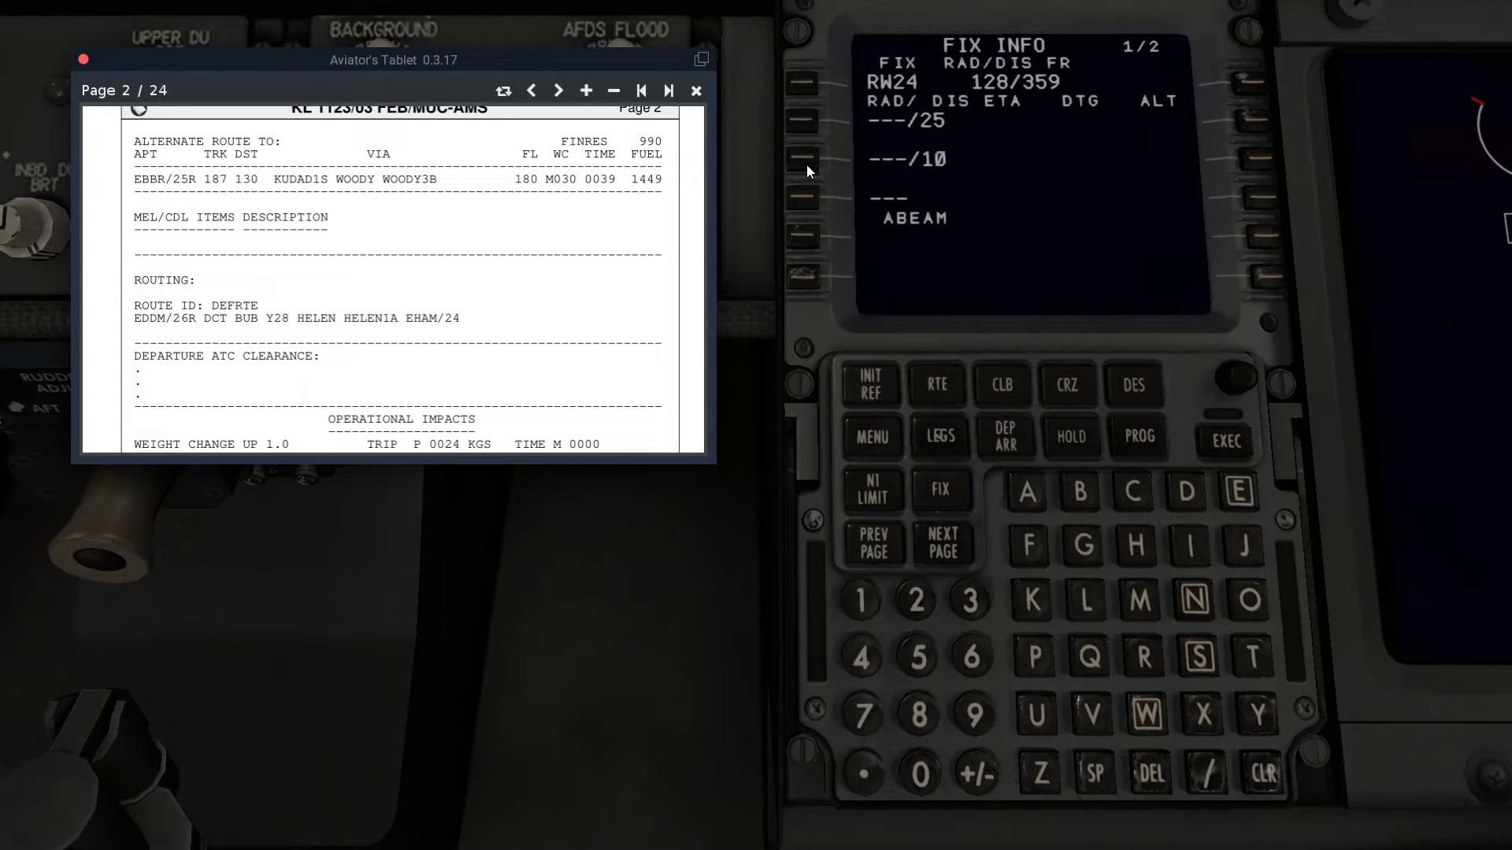
pyautogui.click(1219, 783)
pyautogui.click(920, 656)
pyautogui.click(801, 200)
# Enter and execute a 250/FL100 descent speed restriction, then return the OFP to page 1.
pyautogui.click(1133, 386)
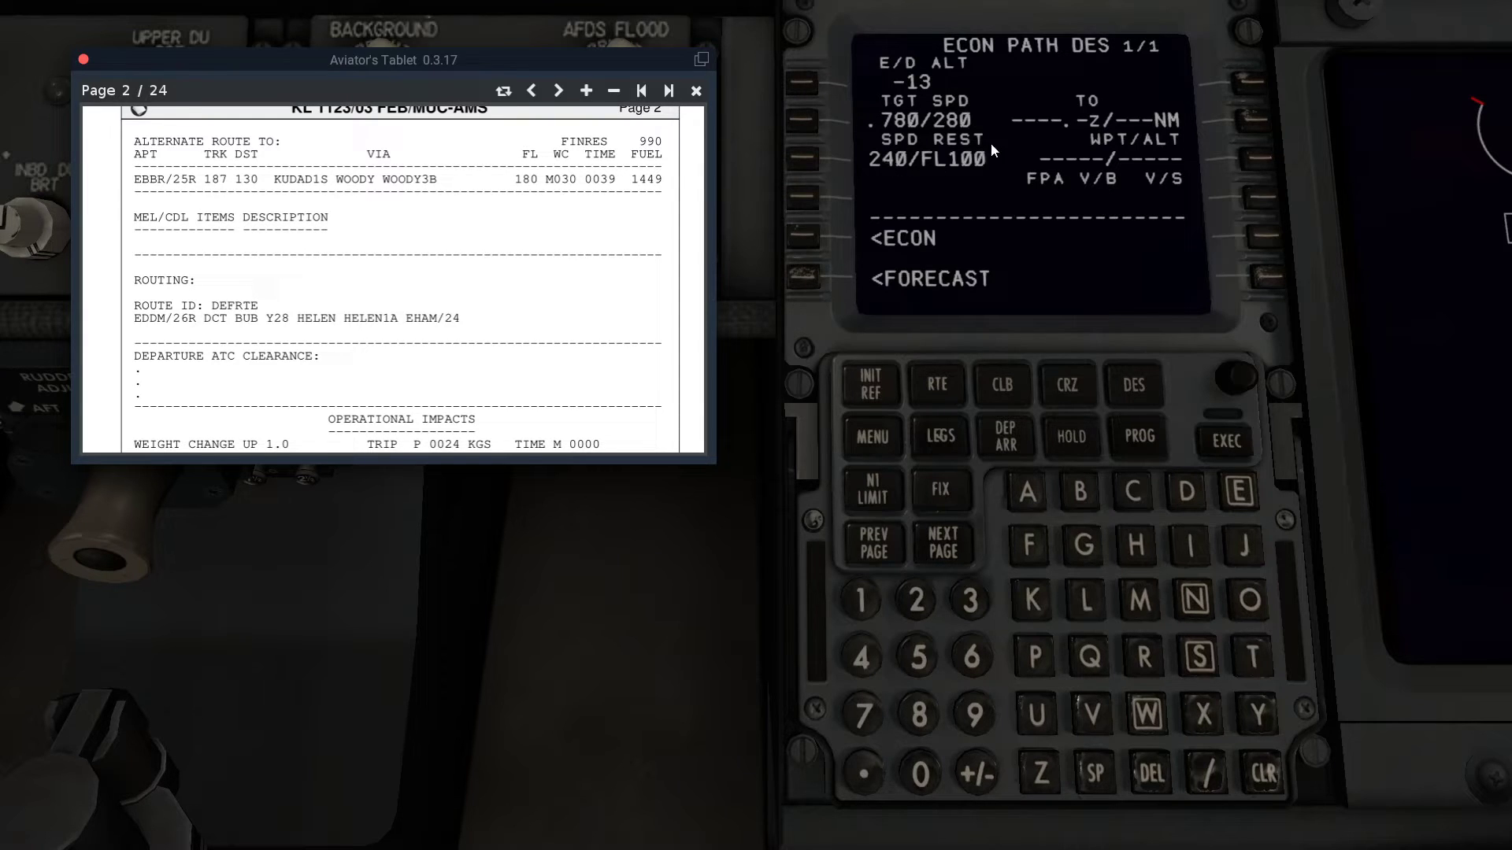
pyautogui.click(912, 601)
pyautogui.click(921, 662)
pyautogui.click(929, 778)
pyautogui.click(1218, 776)
pyautogui.click(859, 598)
pyautogui.click(917, 776)
pyautogui.click(917, 776)
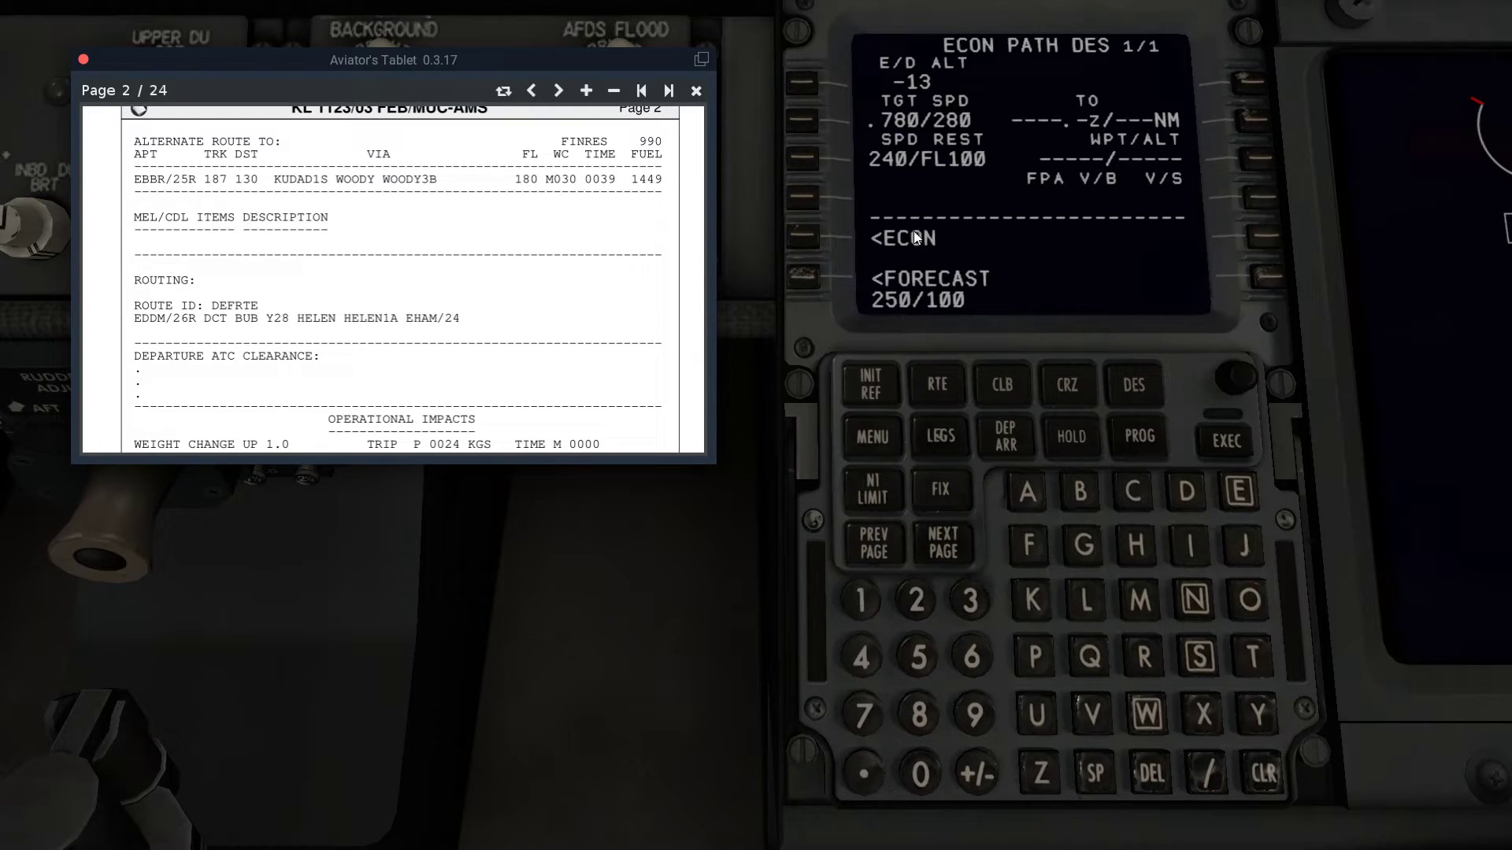
pyautogui.click(801, 158)
pyautogui.click(1227, 444)
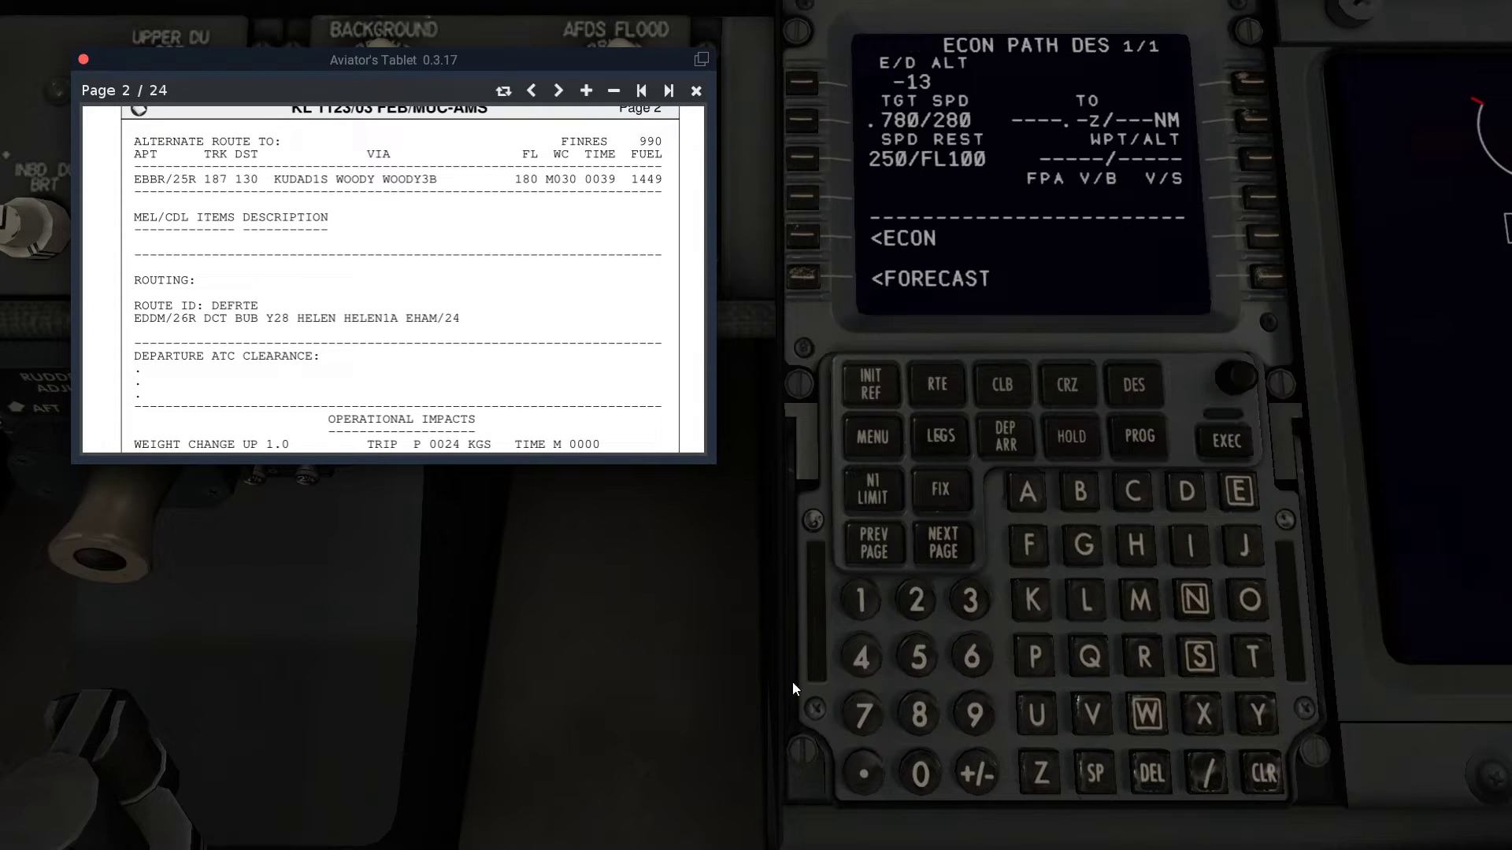
pyautogui.click(530, 92)
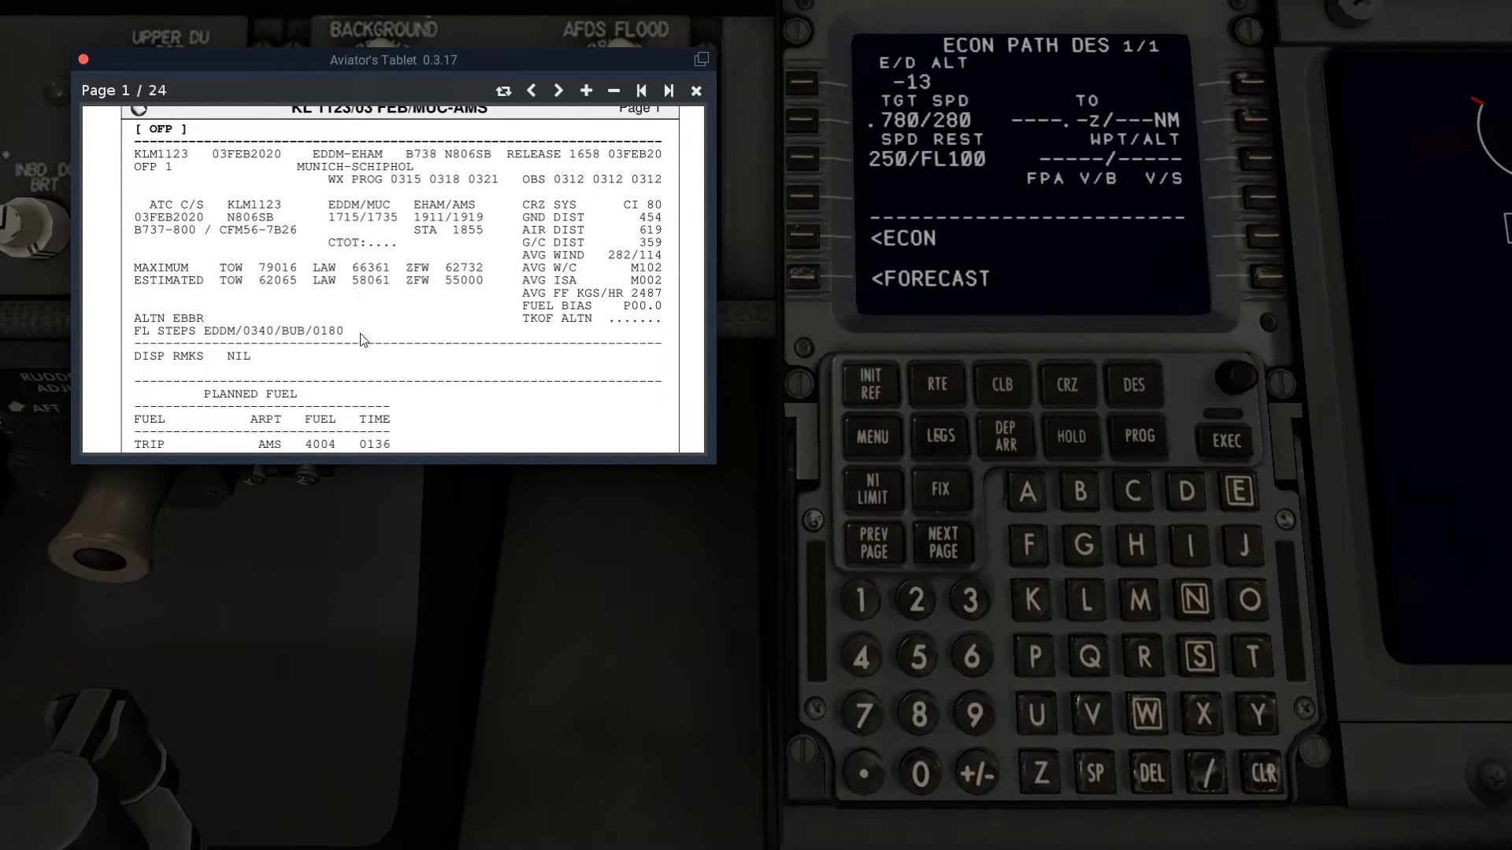
# Page the OFP forward to the flight log and back to page 1.
pyautogui.click(558, 91)
pyautogui.click(558, 90)
pyautogui.click(558, 91)
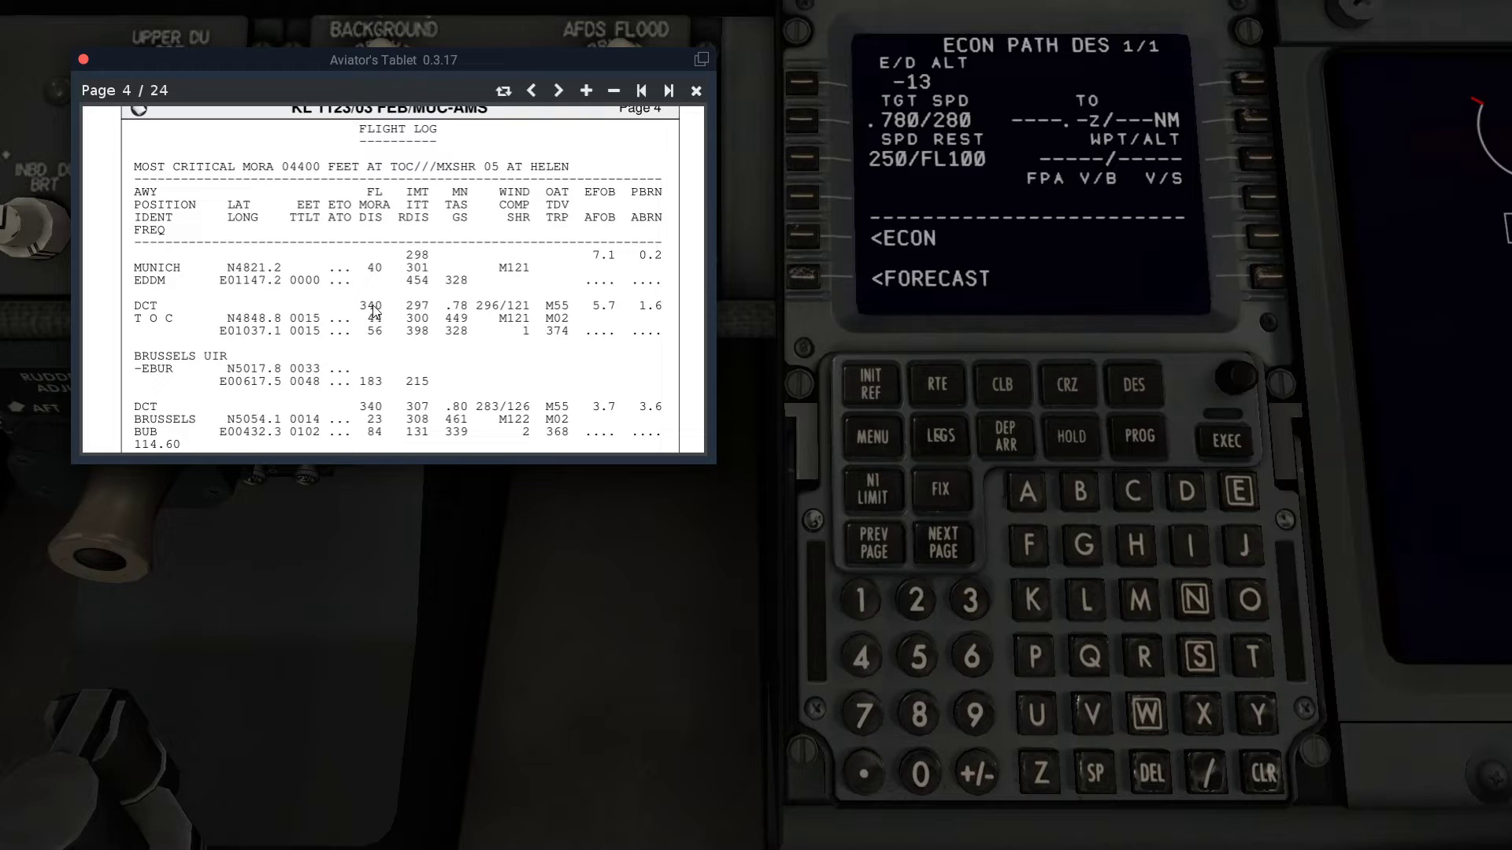
pyautogui.click(531, 92)
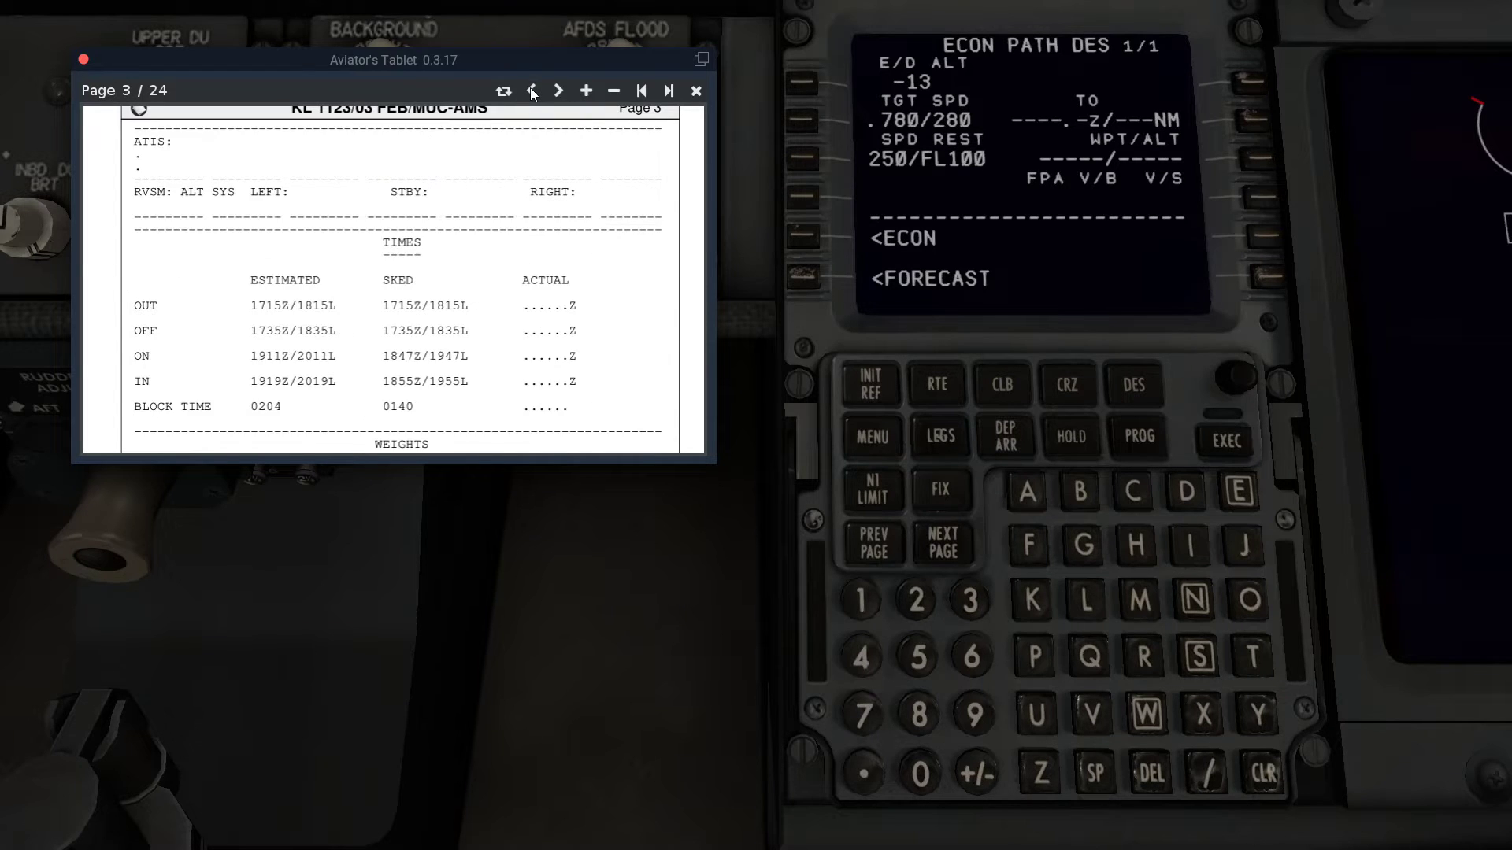
pyautogui.click(532, 91)
pyautogui.click(532, 92)
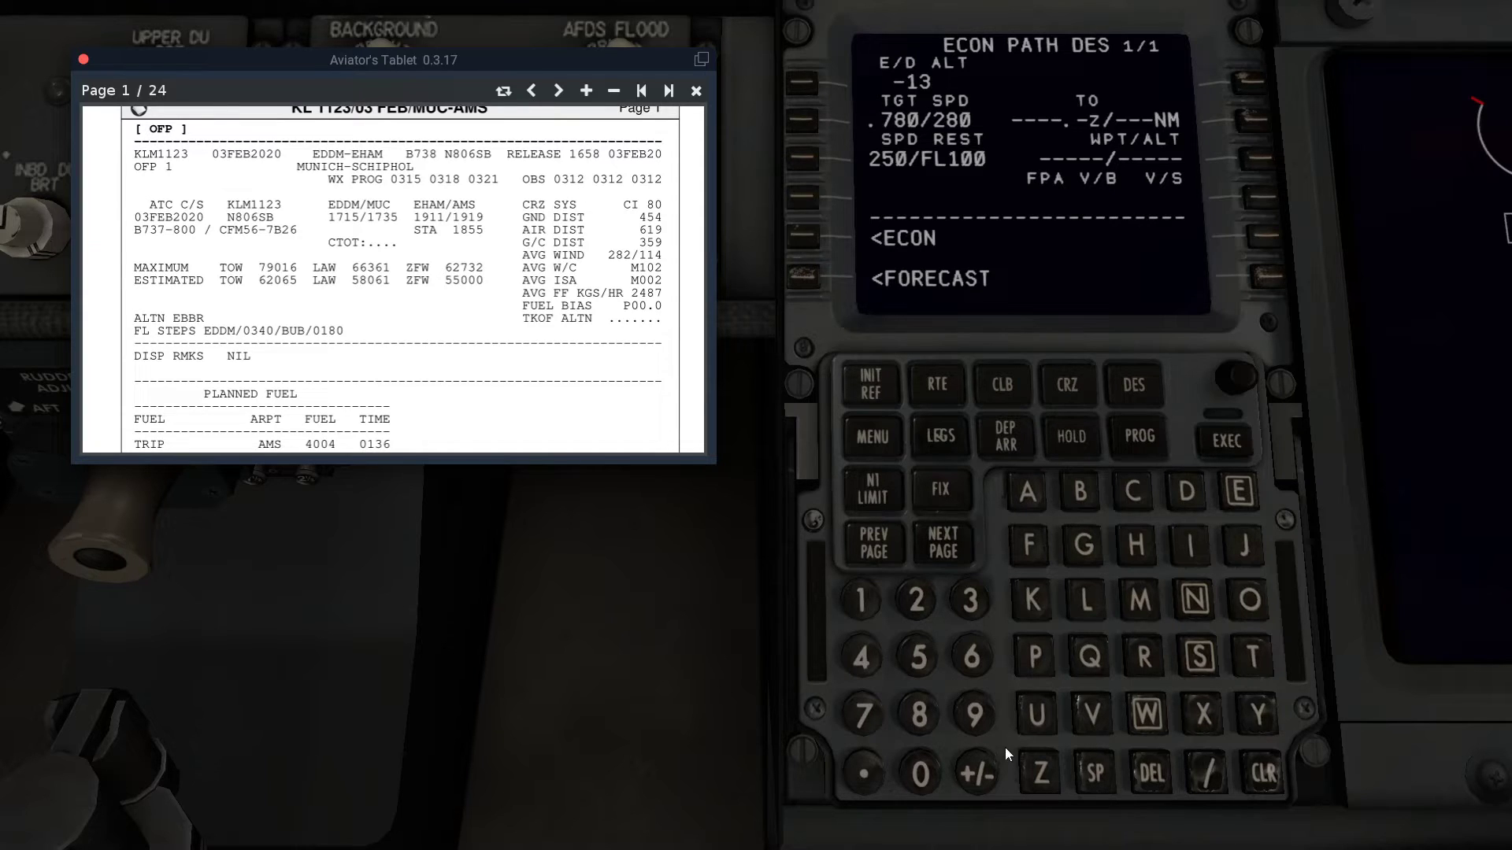
# Show DES FORECASTS on the FMC with the OFP's wind information page.
pyautogui.click(813, 278)
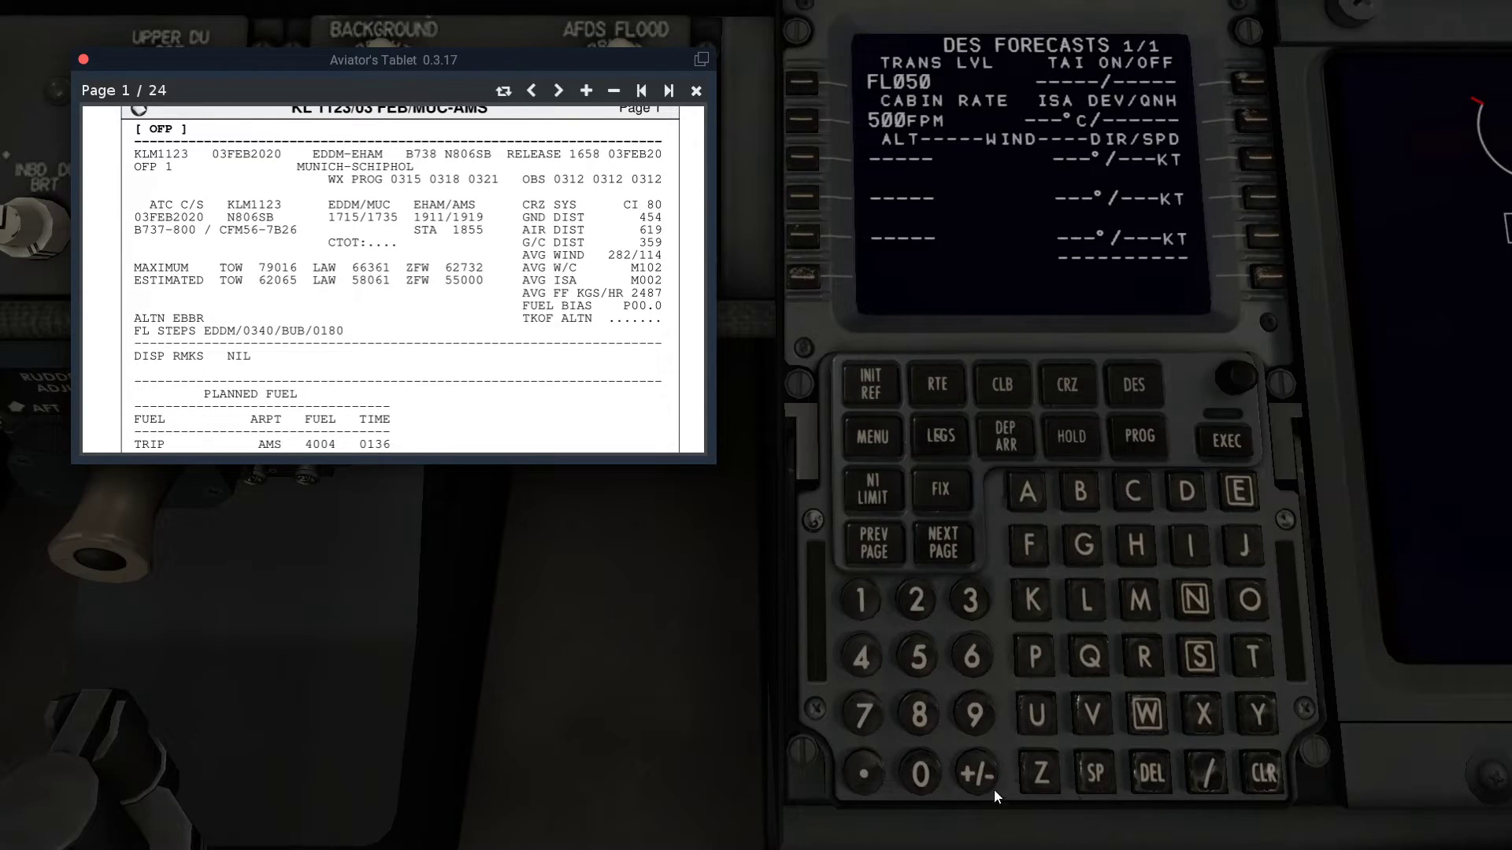
pyautogui.click(558, 92)
pyautogui.click(558, 92)
pyautogui.click(558, 92)
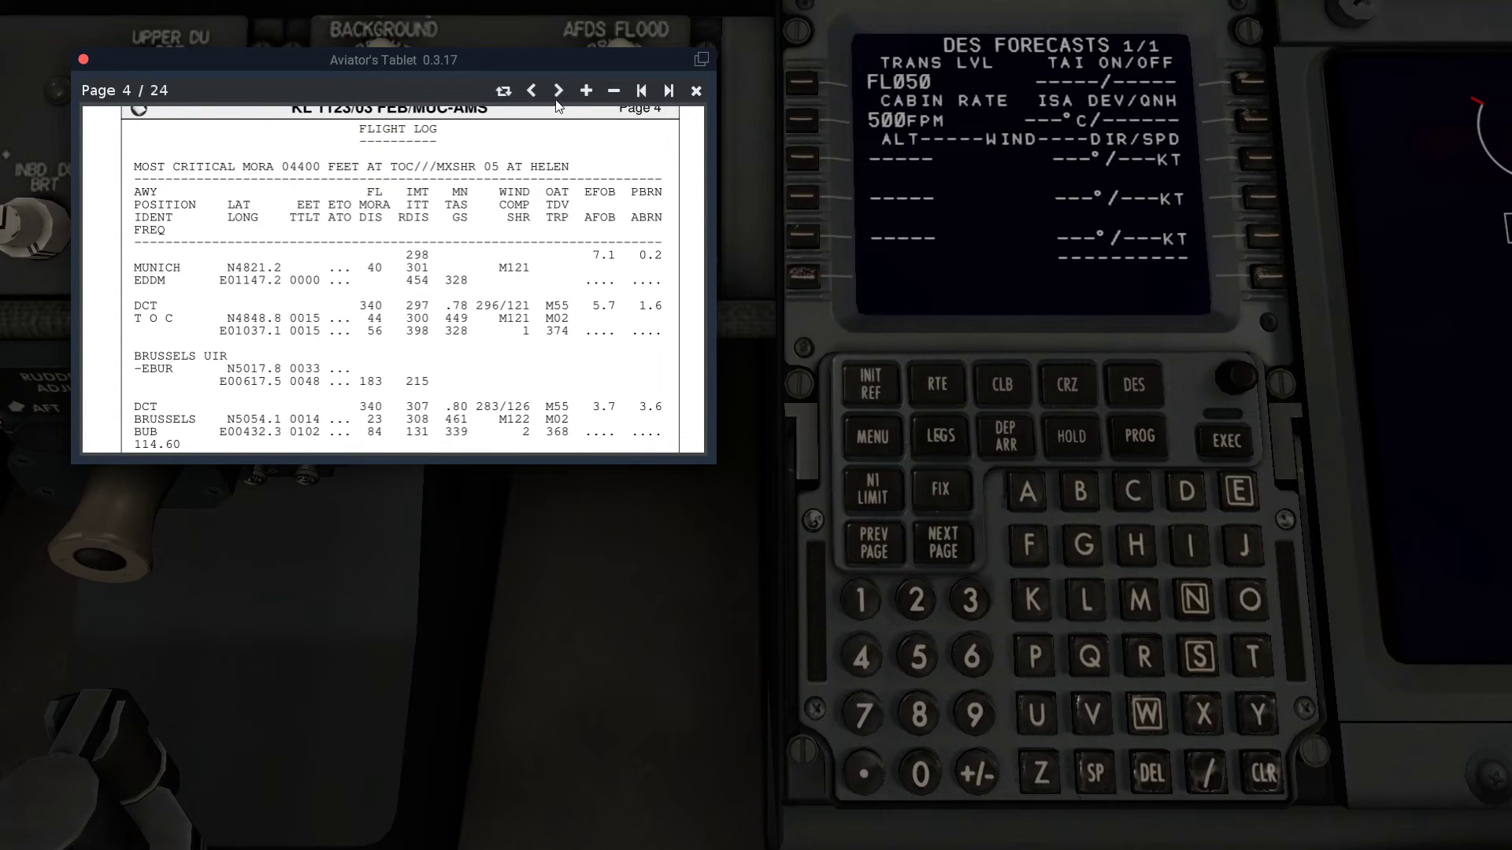
pyautogui.click(558, 92)
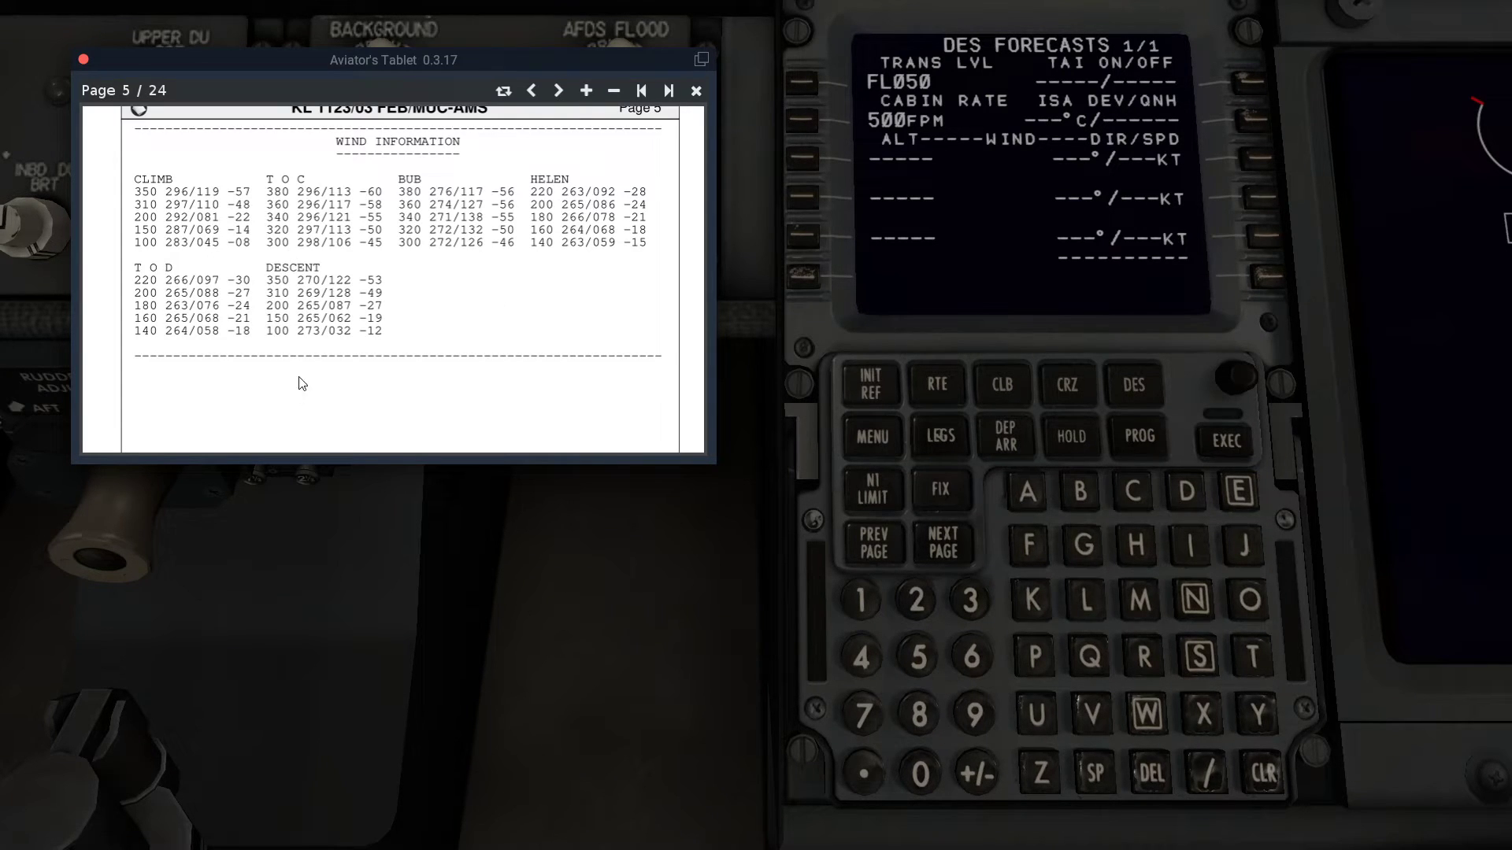
# Enter forecast altitudes FL310, FL200 and FL100 on DES FORECASTS.
pyautogui.click(974, 597)
pyautogui.click(861, 600)
pyautogui.click(919, 774)
pyautogui.click(802, 158)
pyautogui.click(913, 604)
pyautogui.click(927, 771)
pyautogui.click(928, 771)
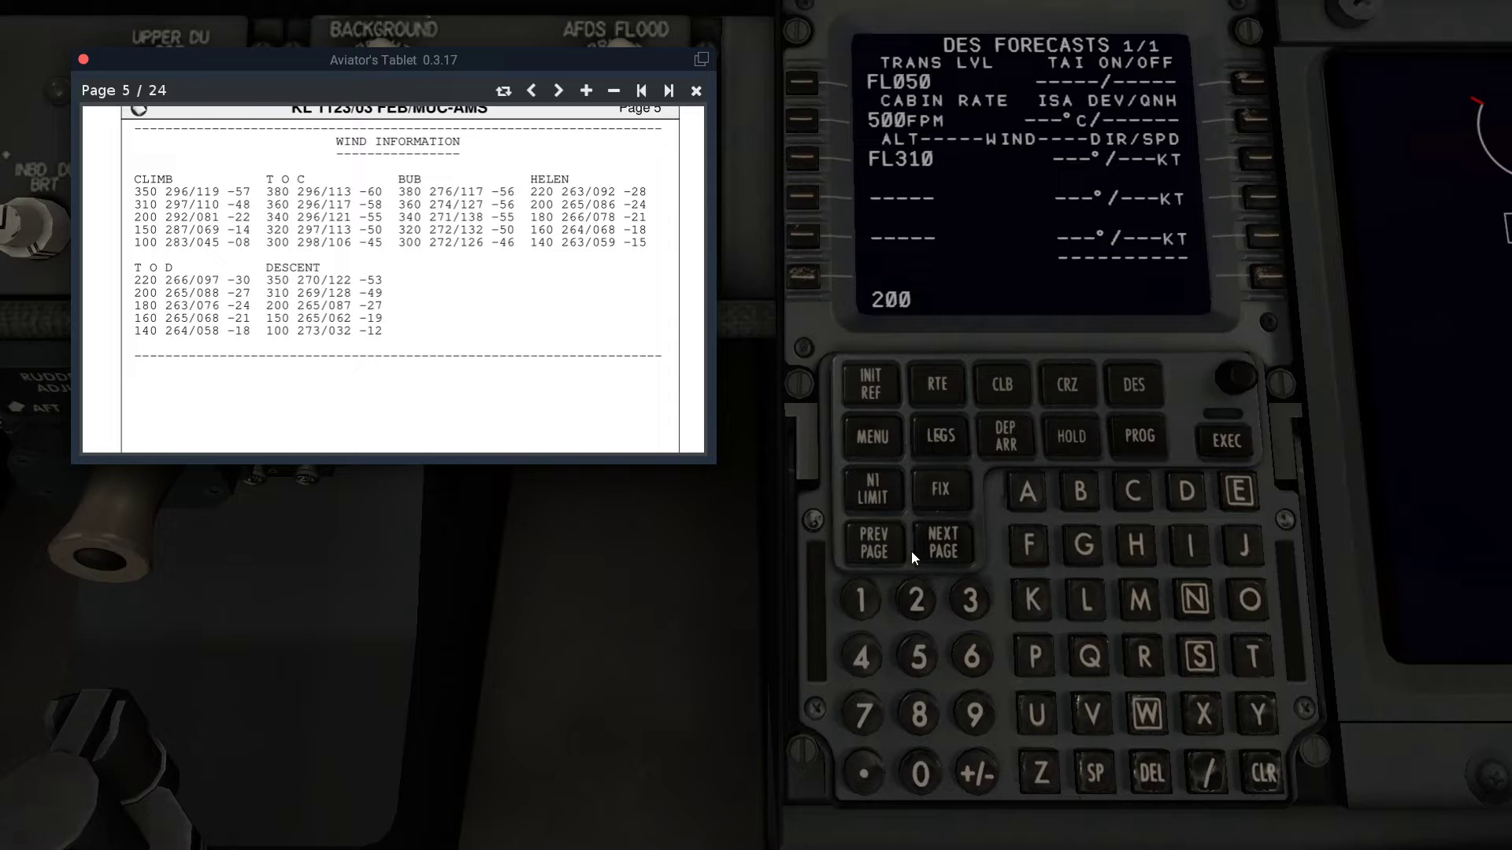
pyautogui.click(797, 196)
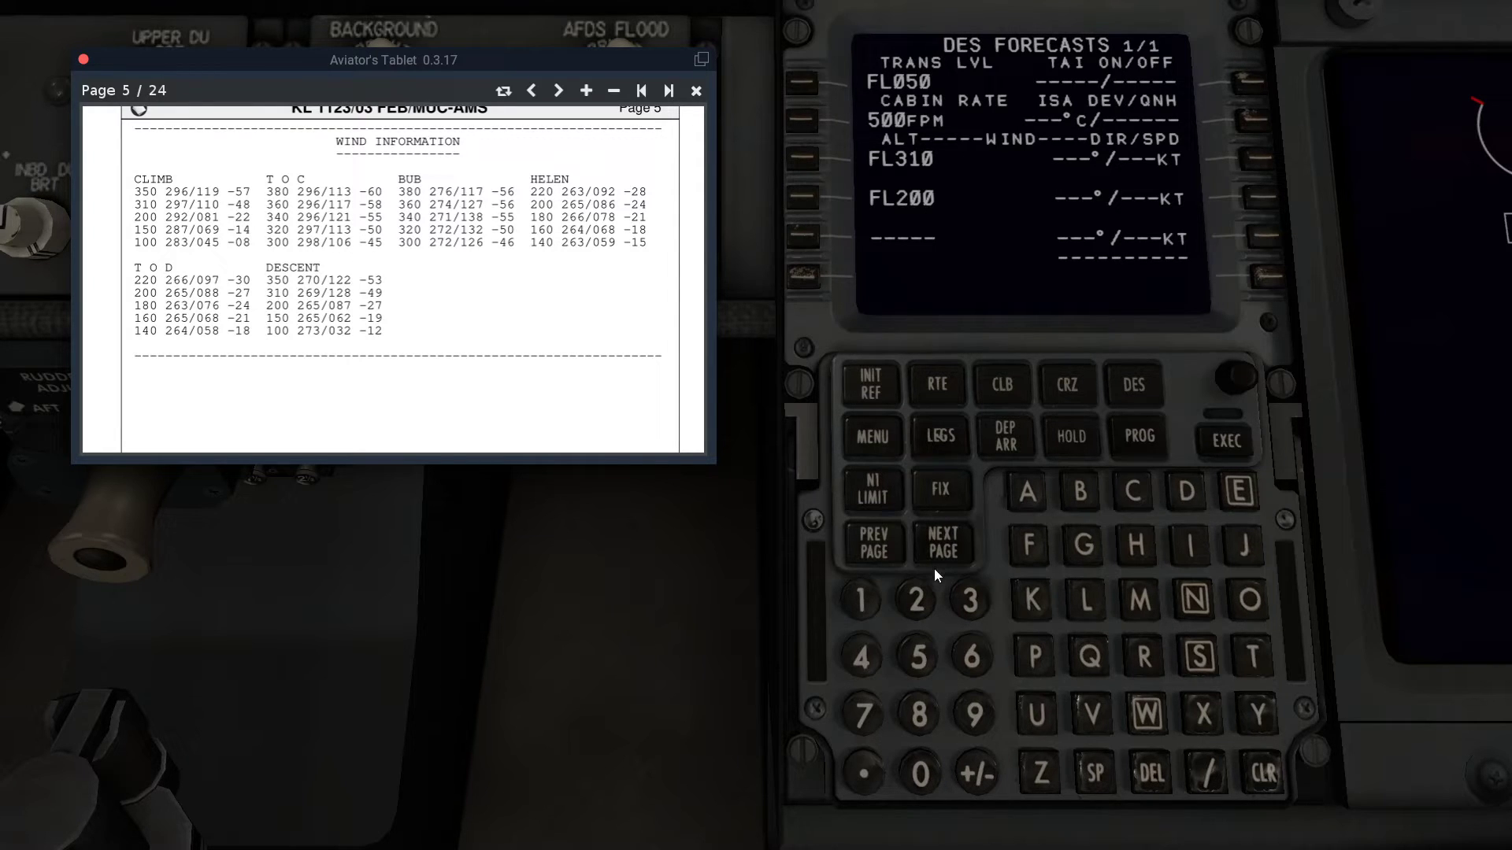
pyautogui.click(860, 605)
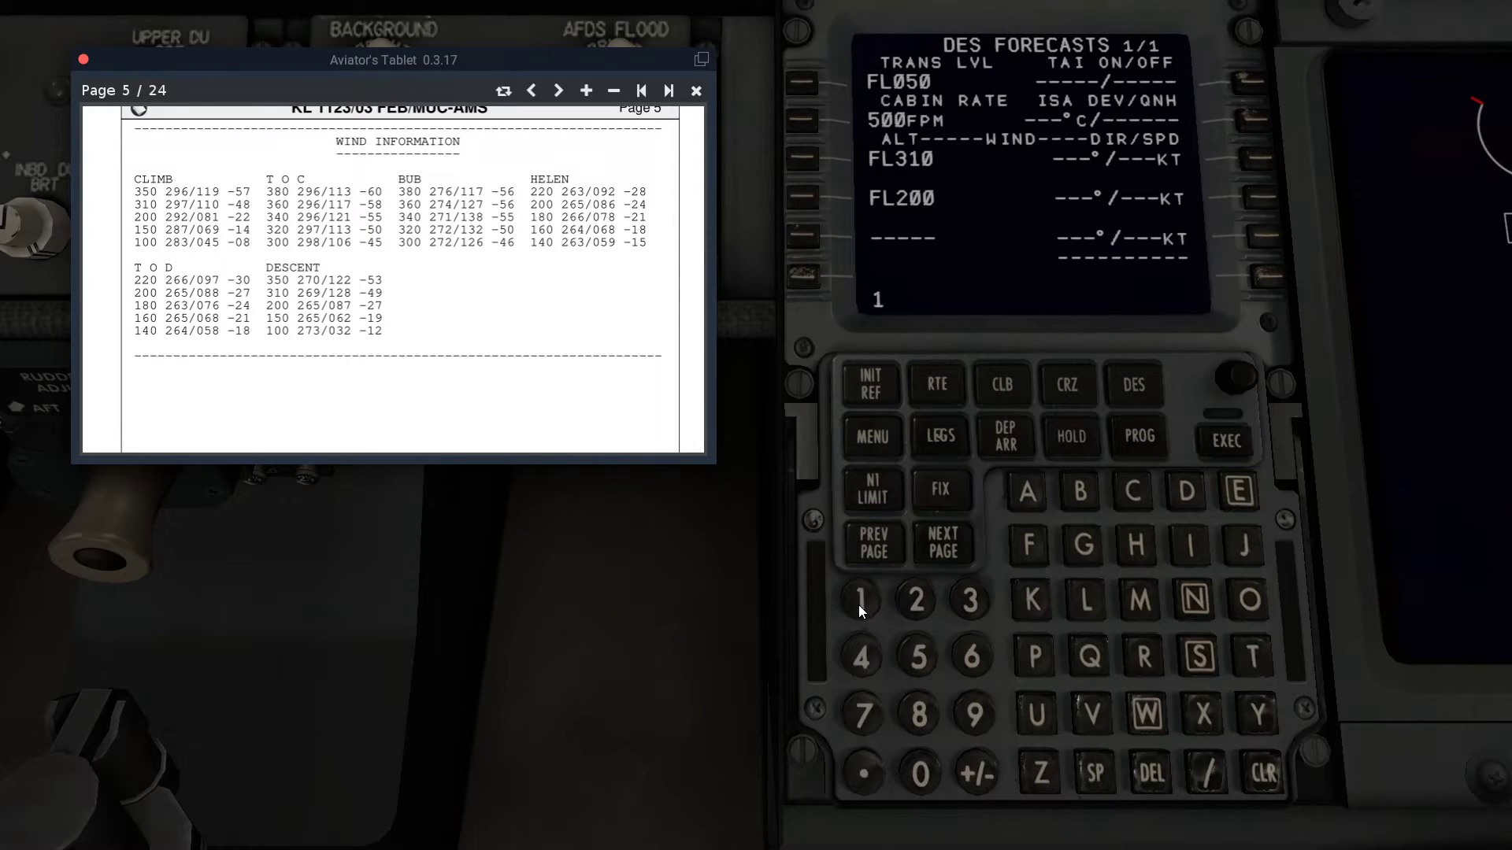
pyautogui.click(910, 780)
pyautogui.click(908, 777)
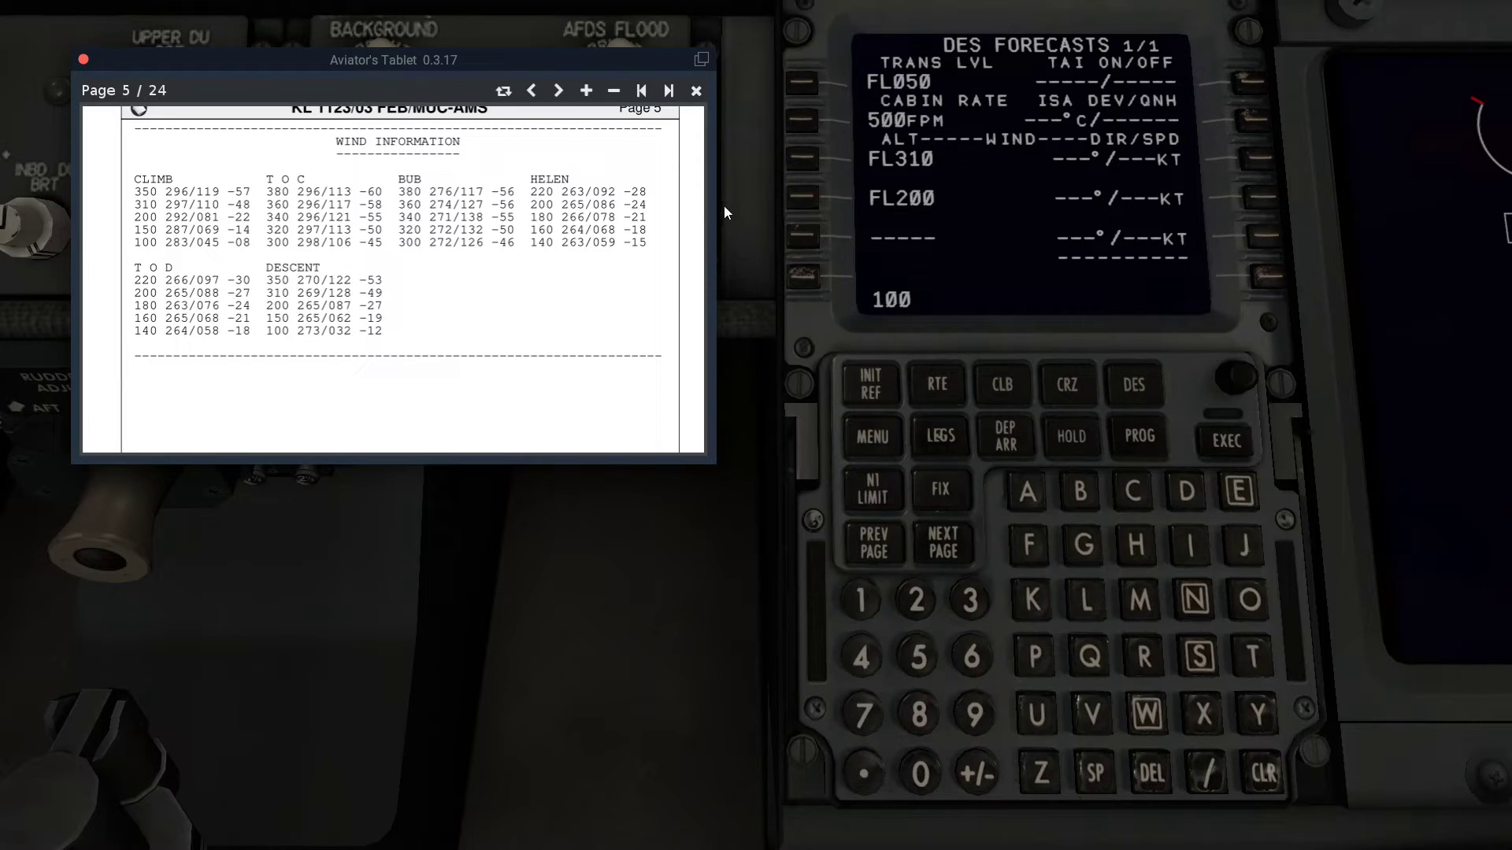
pyautogui.click(803, 234)
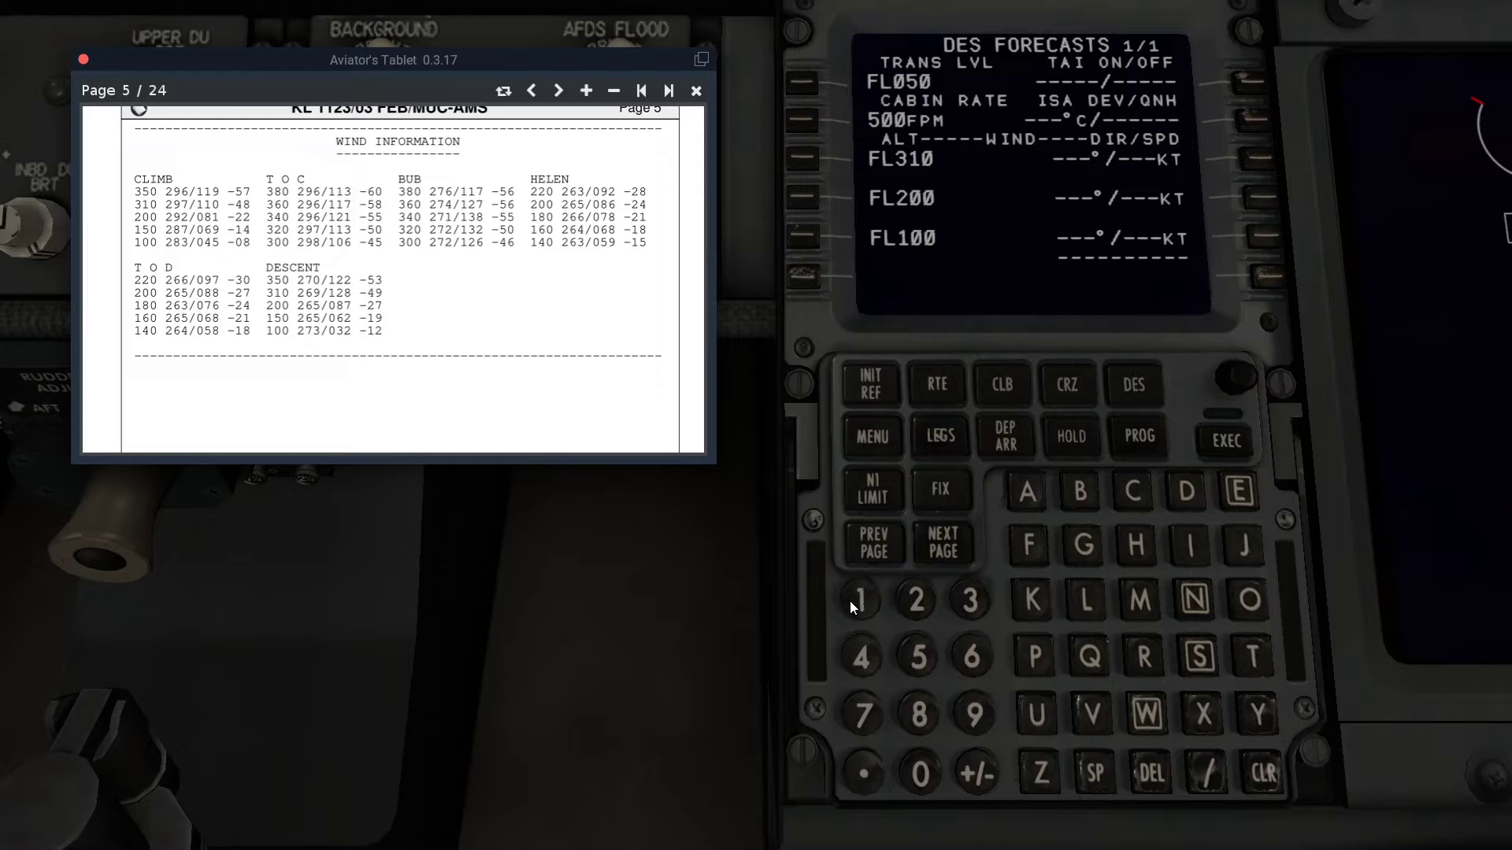
# Set the FL310 forecast wind to 269/128.
pyautogui.click(916, 599)
pyautogui.click(972, 655)
pyautogui.click(975, 715)
pyautogui.click(1209, 761)
pyautogui.click(861, 600)
pyautogui.click(904, 615)
pyautogui.click(911, 703)
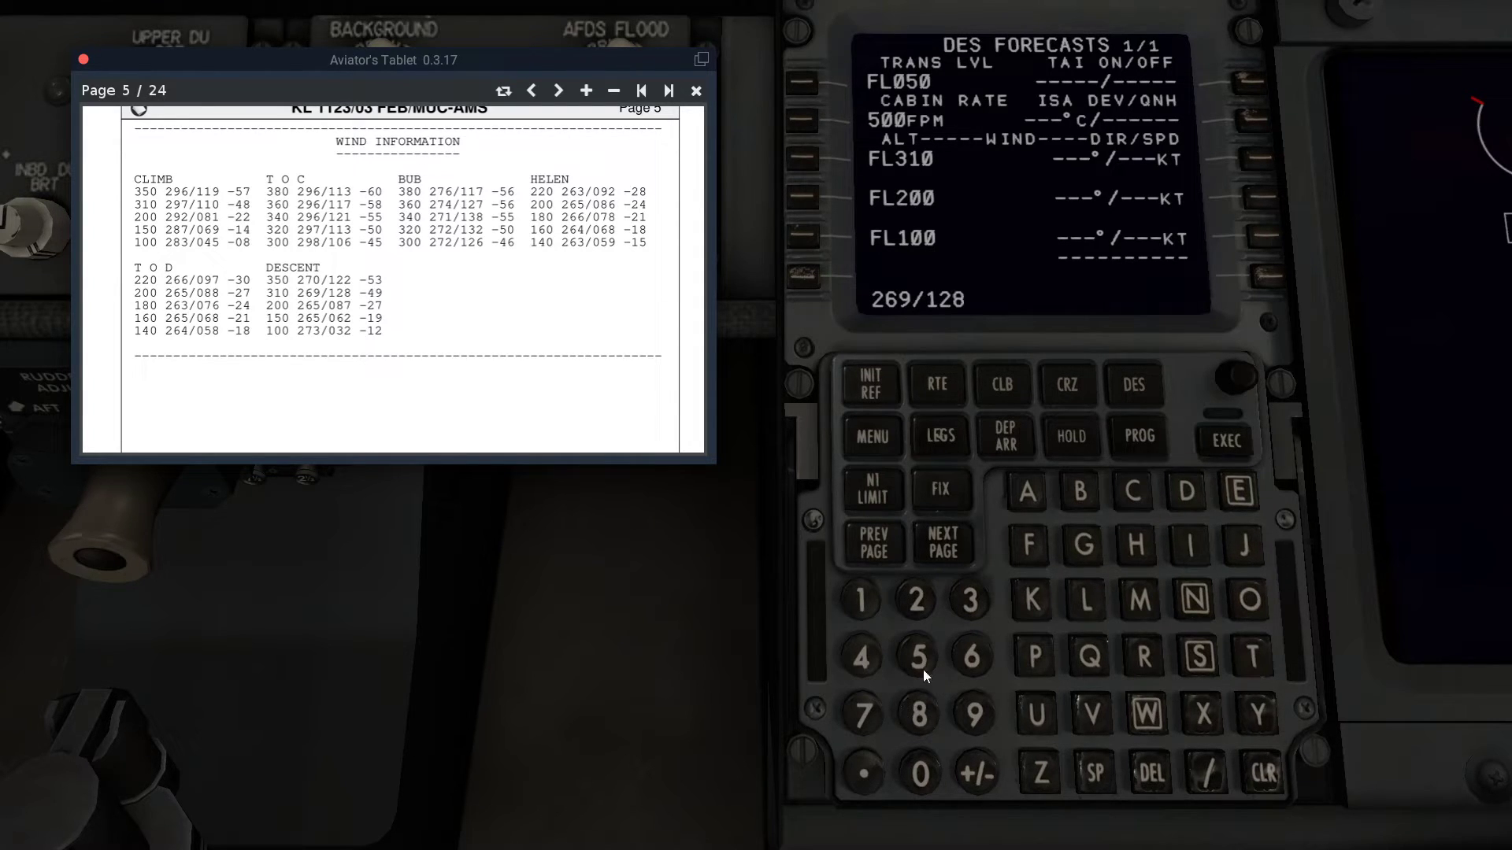
pyautogui.click(1260, 158)
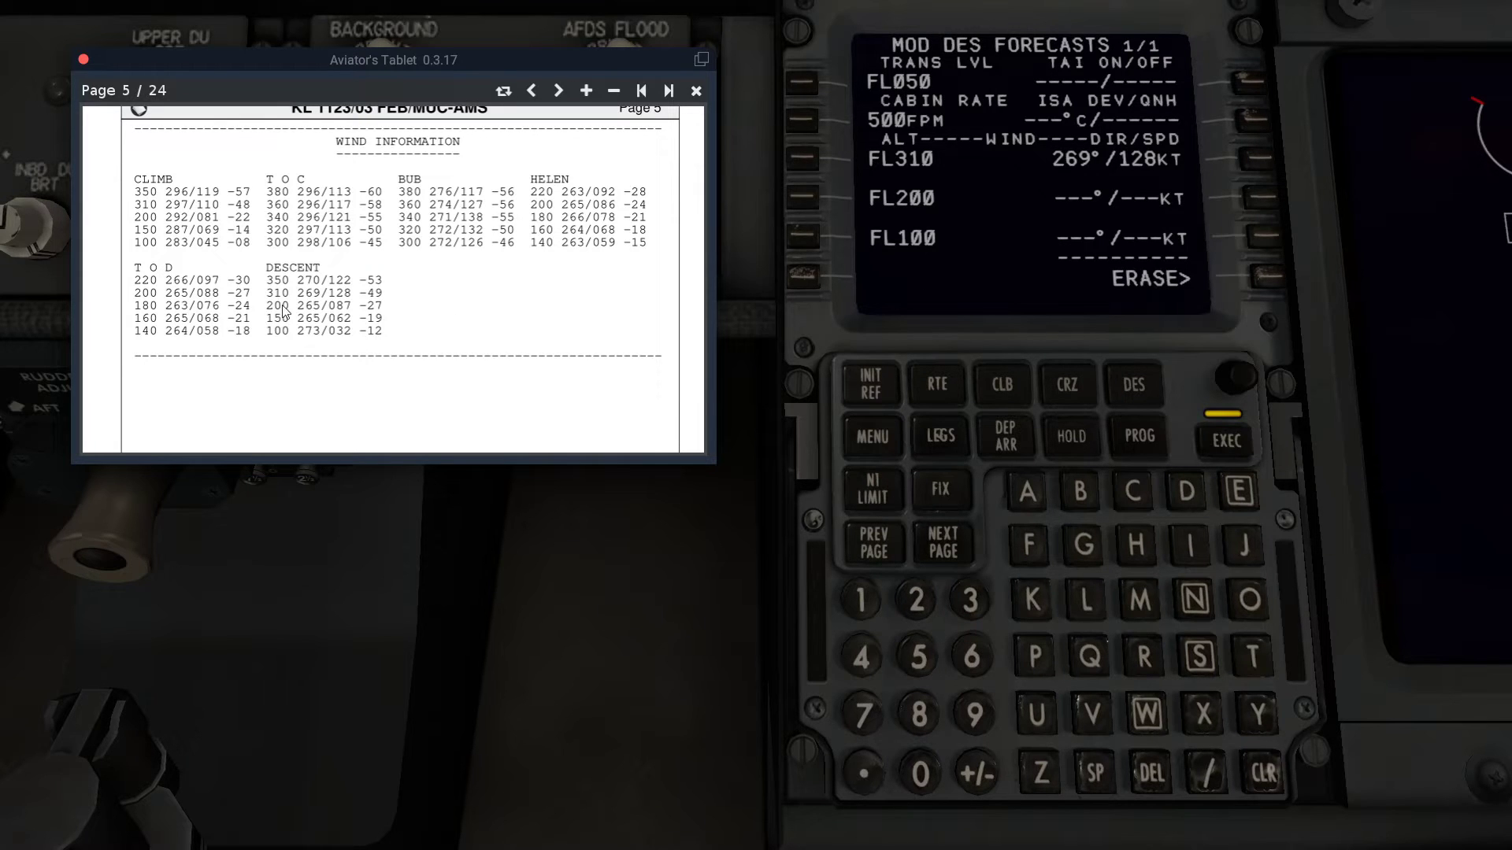
# Set the FL200 forecast wind to 265/87.
pyautogui.click(921, 608)
pyautogui.click(975, 655)
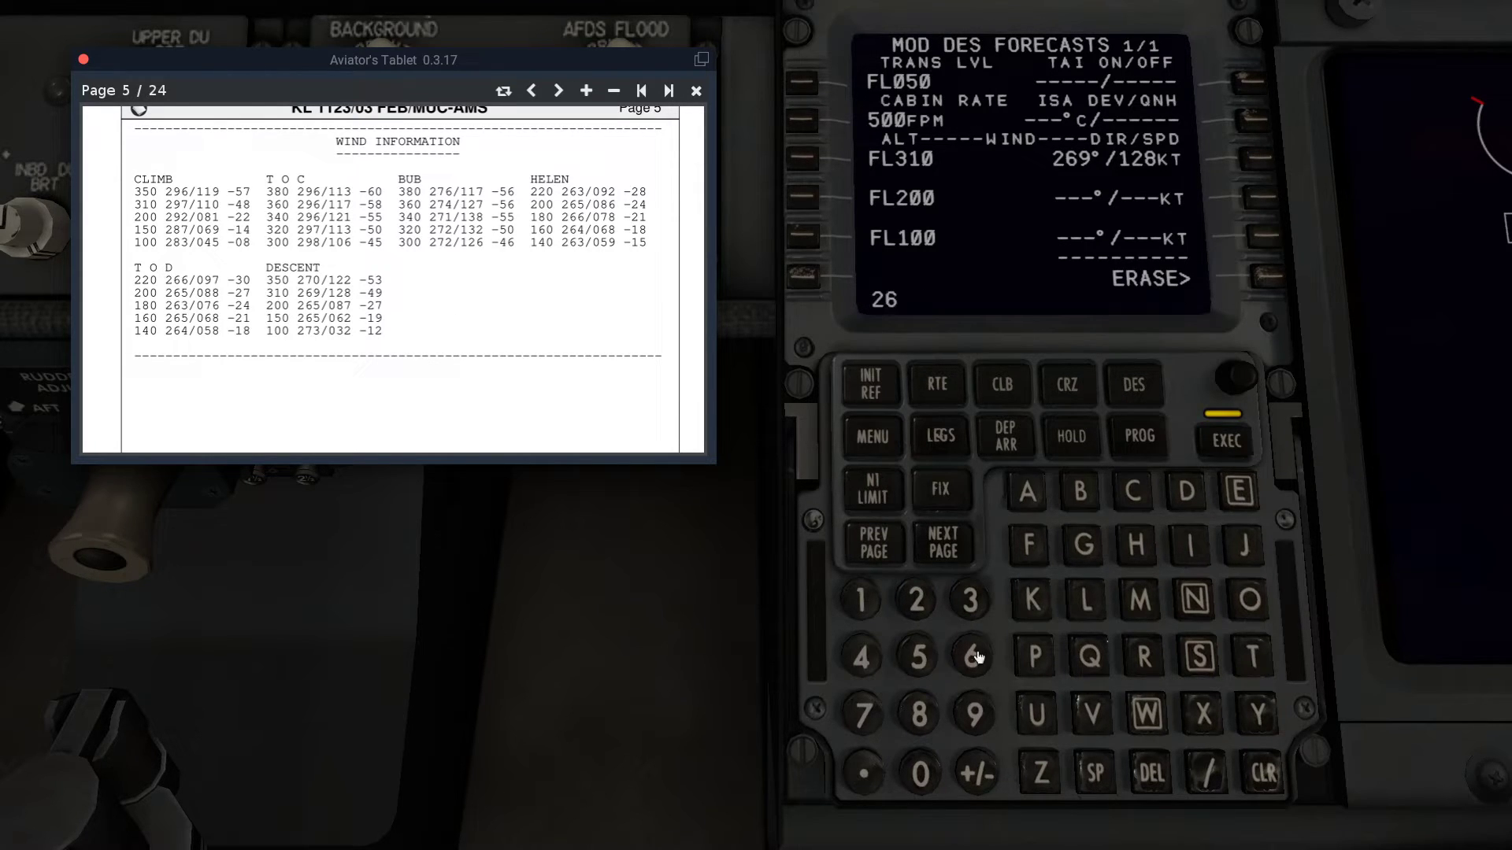
pyautogui.click(918, 661)
pyautogui.click(1213, 776)
pyautogui.click(908, 712)
pyautogui.click(866, 713)
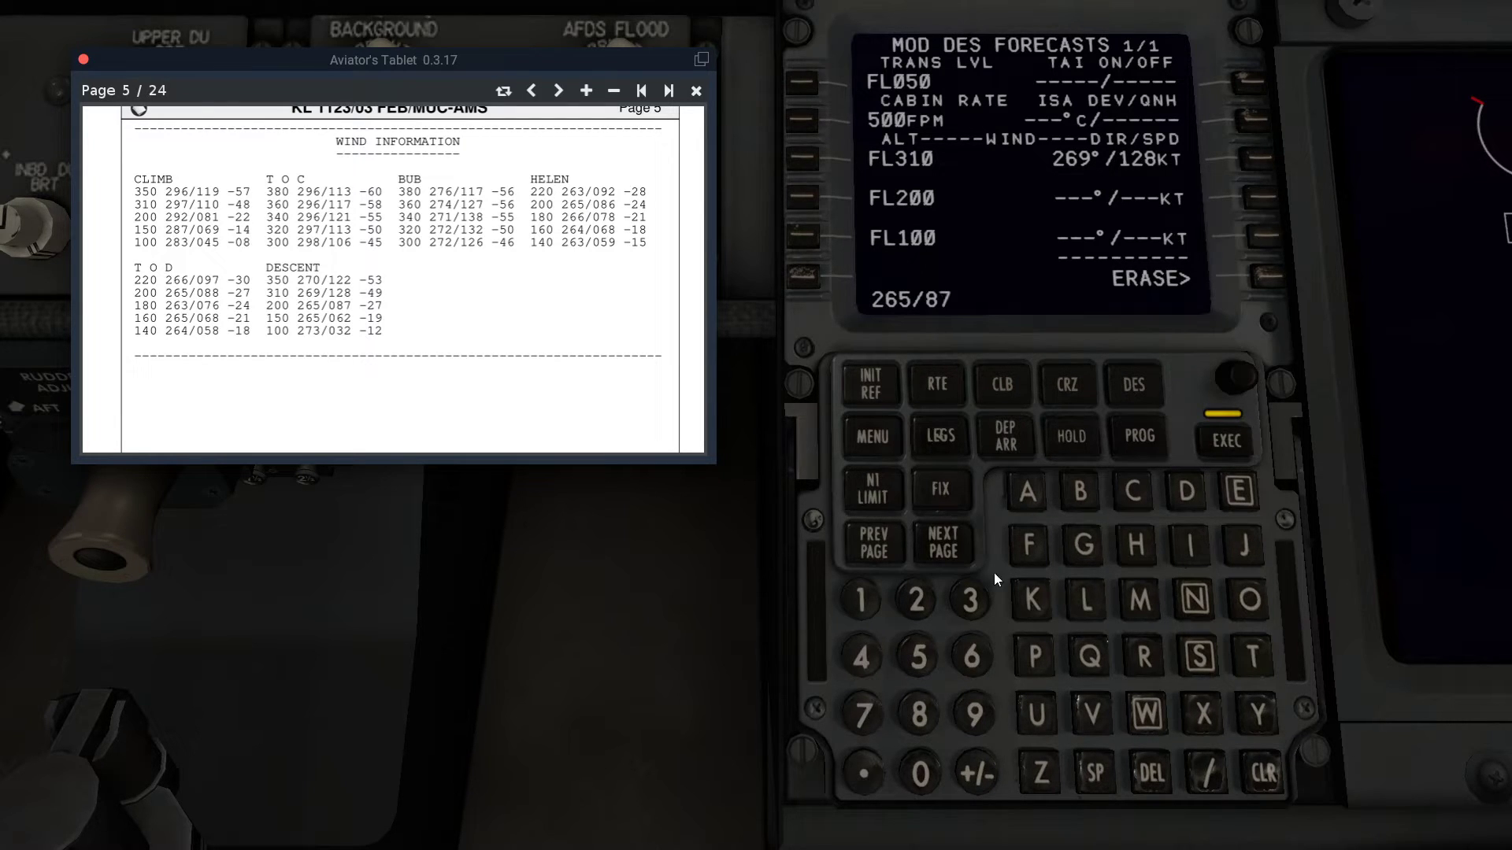
pyautogui.click(1268, 198)
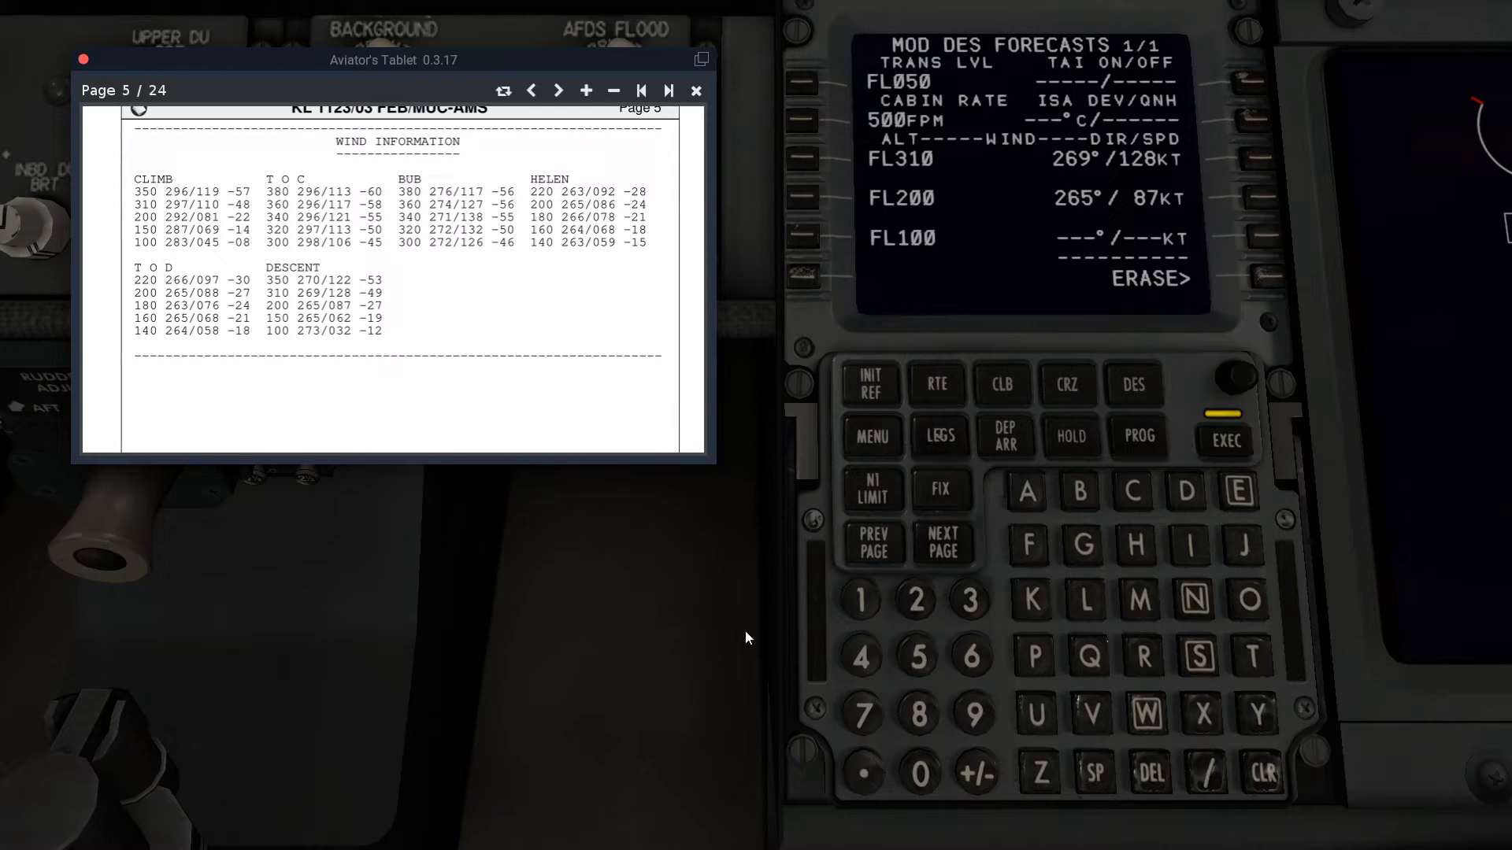
# Set the FL100 forecast wind to 273/32.
pyautogui.click(918, 603)
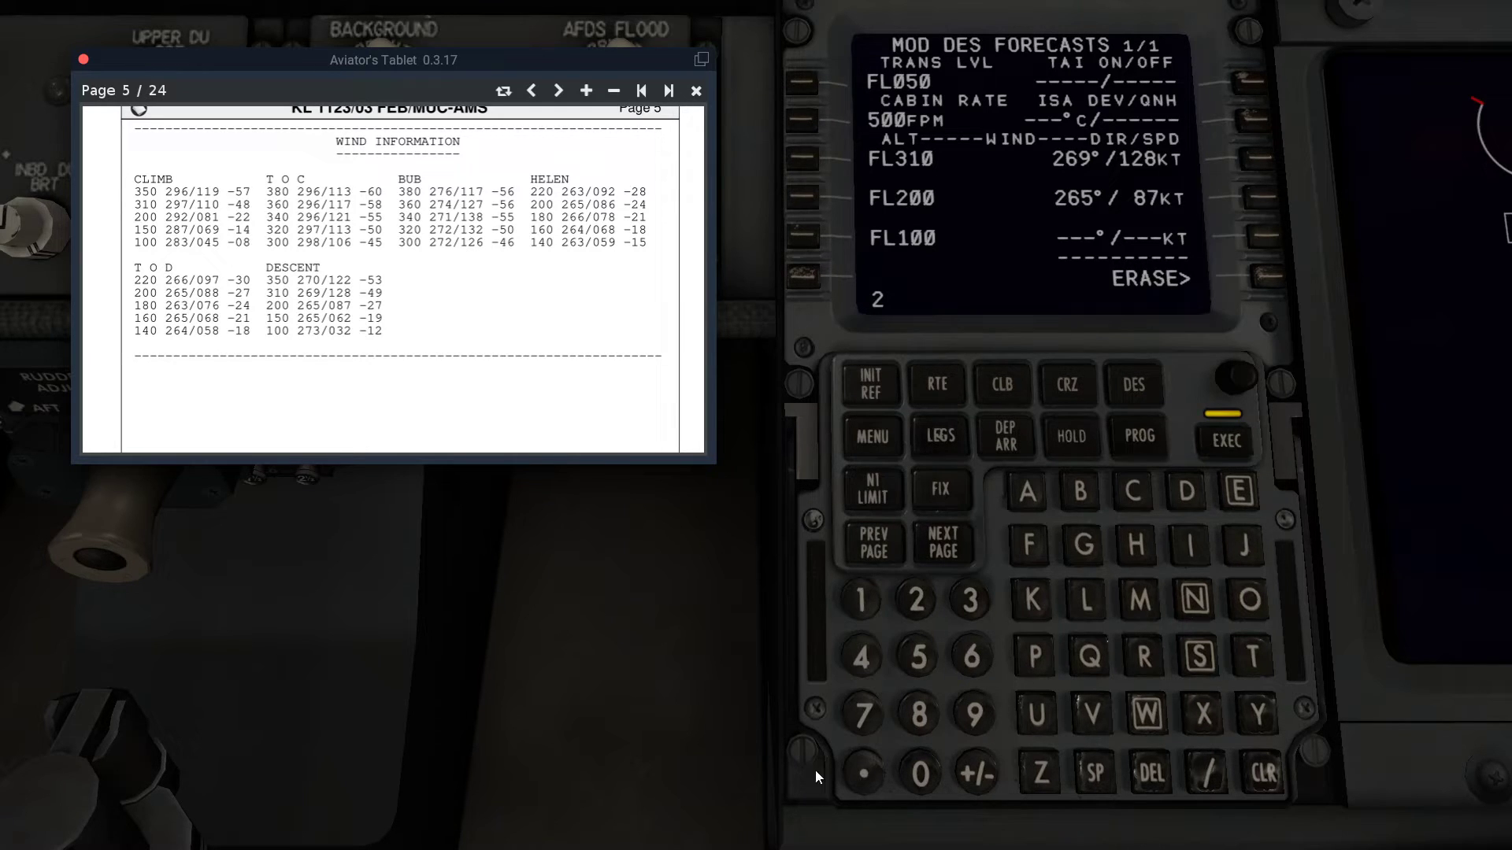
pyautogui.click(861, 723)
pyautogui.click(975, 607)
pyautogui.click(1214, 787)
pyautogui.click(970, 608)
pyautogui.click(918, 605)
pyautogui.click(1258, 225)
# Enter 7/1015 as ISA deviation and QNH on DES FORECASTS, then execute.
pyautogui.click(866, 714)
pyautogui.click(1205, 783)
pyautogui.click(863, 600)
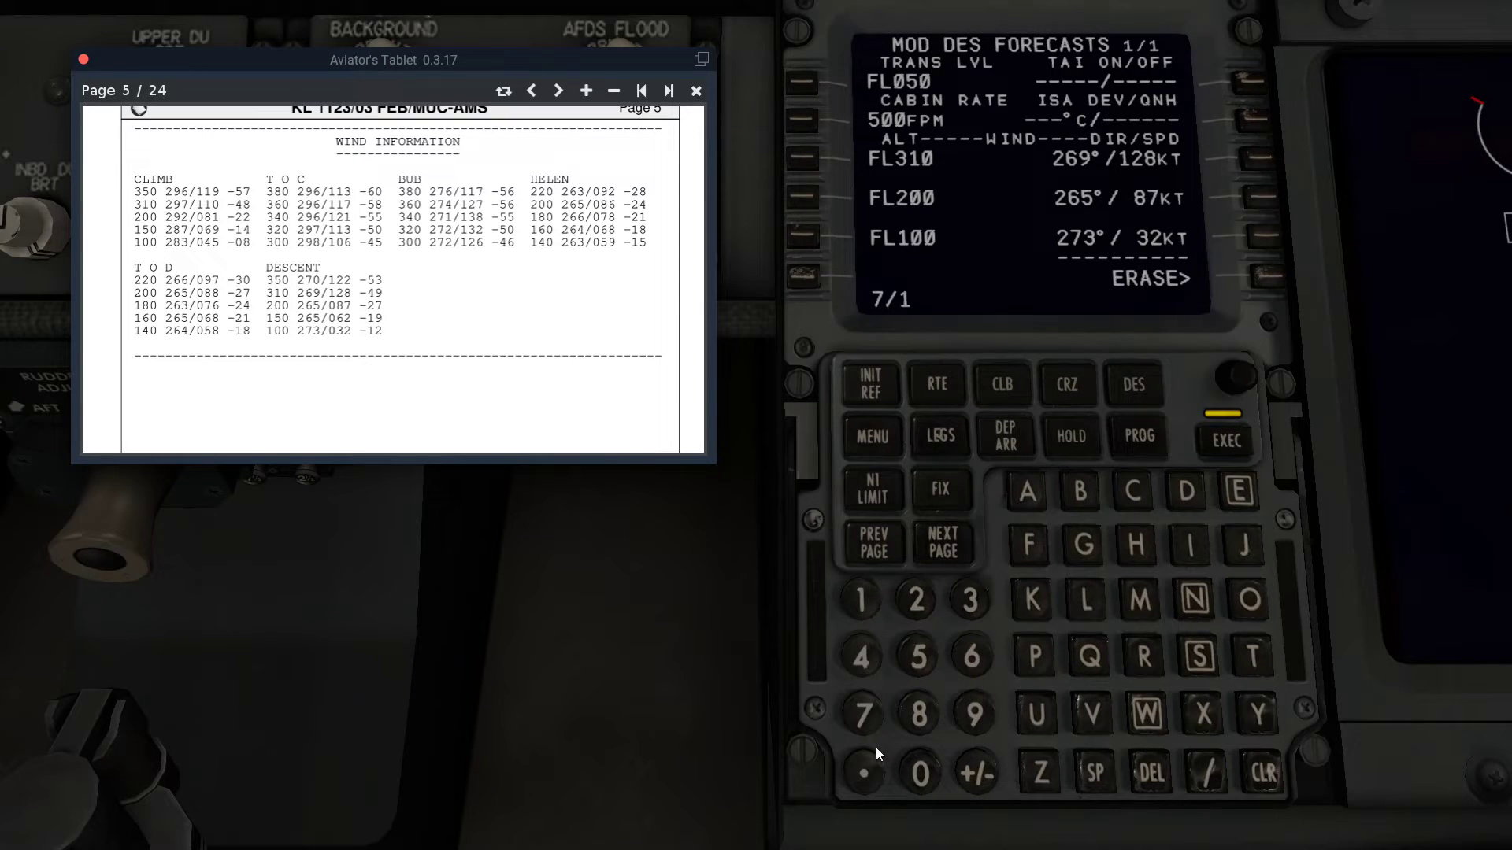
pyautogui.click(919, 780)
pyautogui.click(855, 599)
pyautogui.click(921, 660)
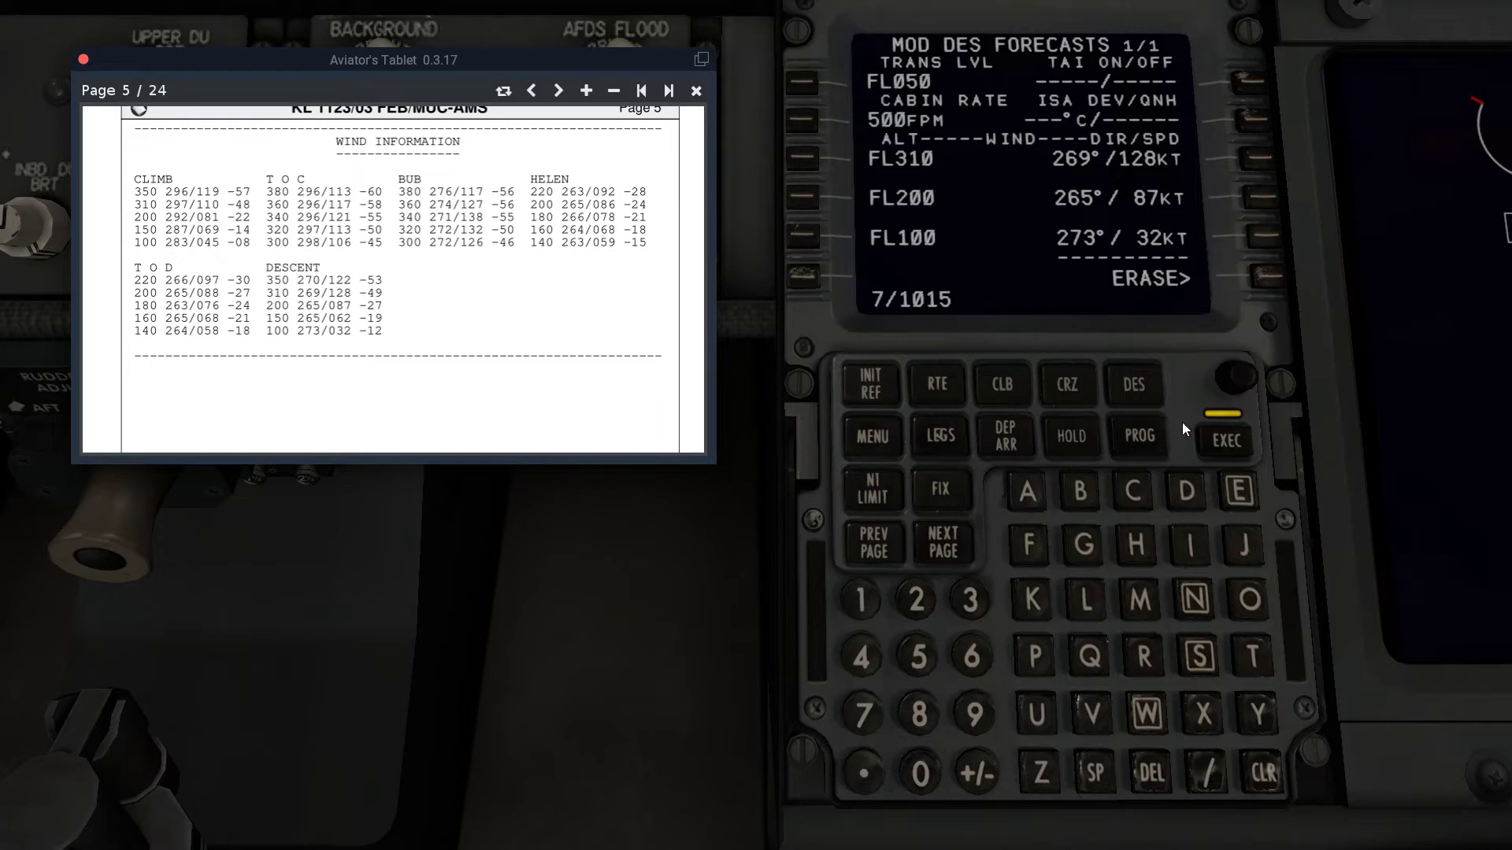
pyautogui.click(1252, 120)
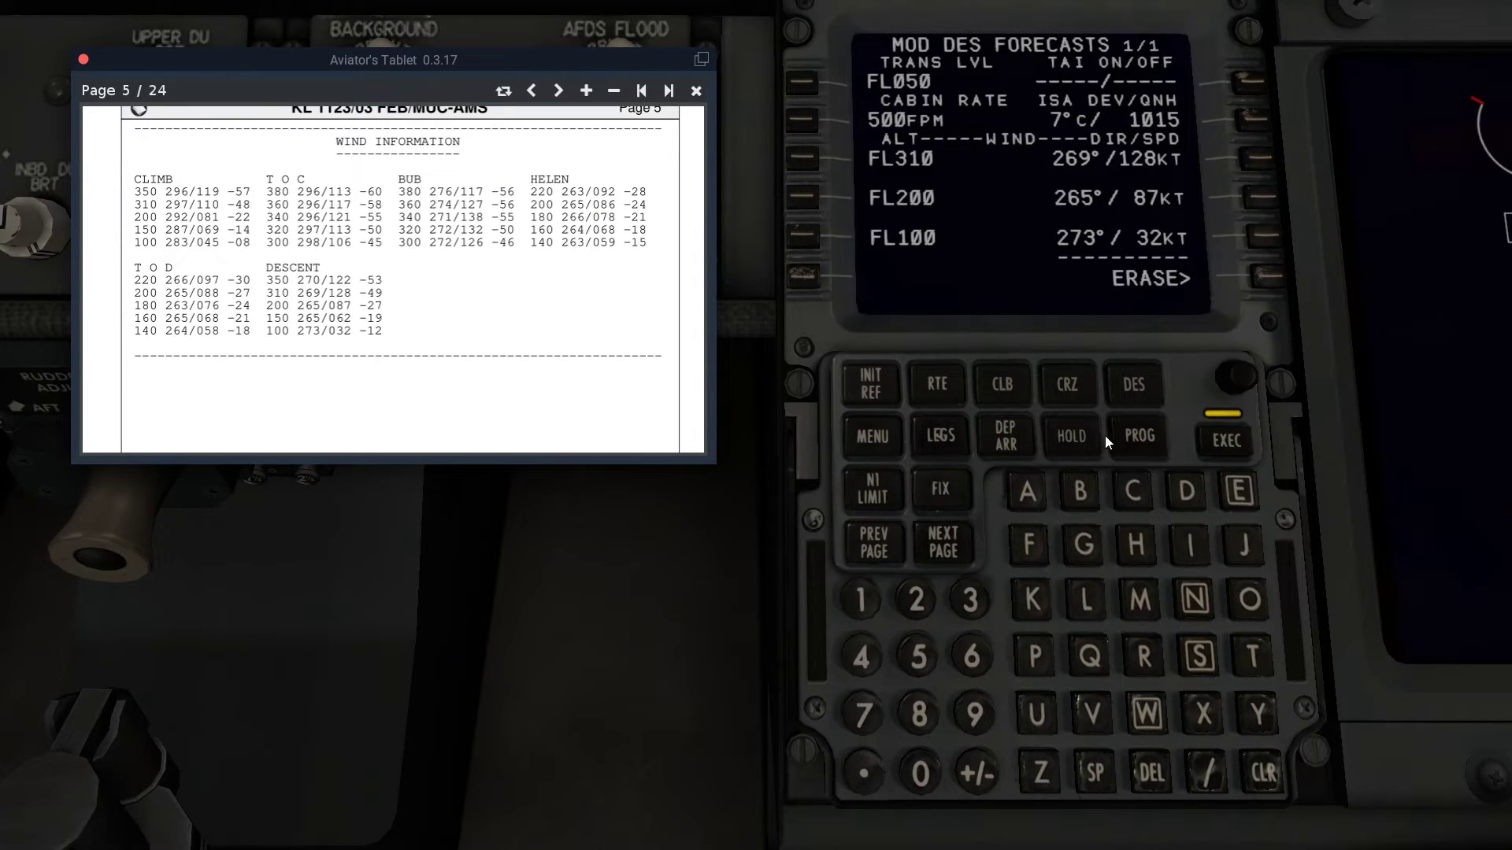
pyautogui.click(1226, 444)
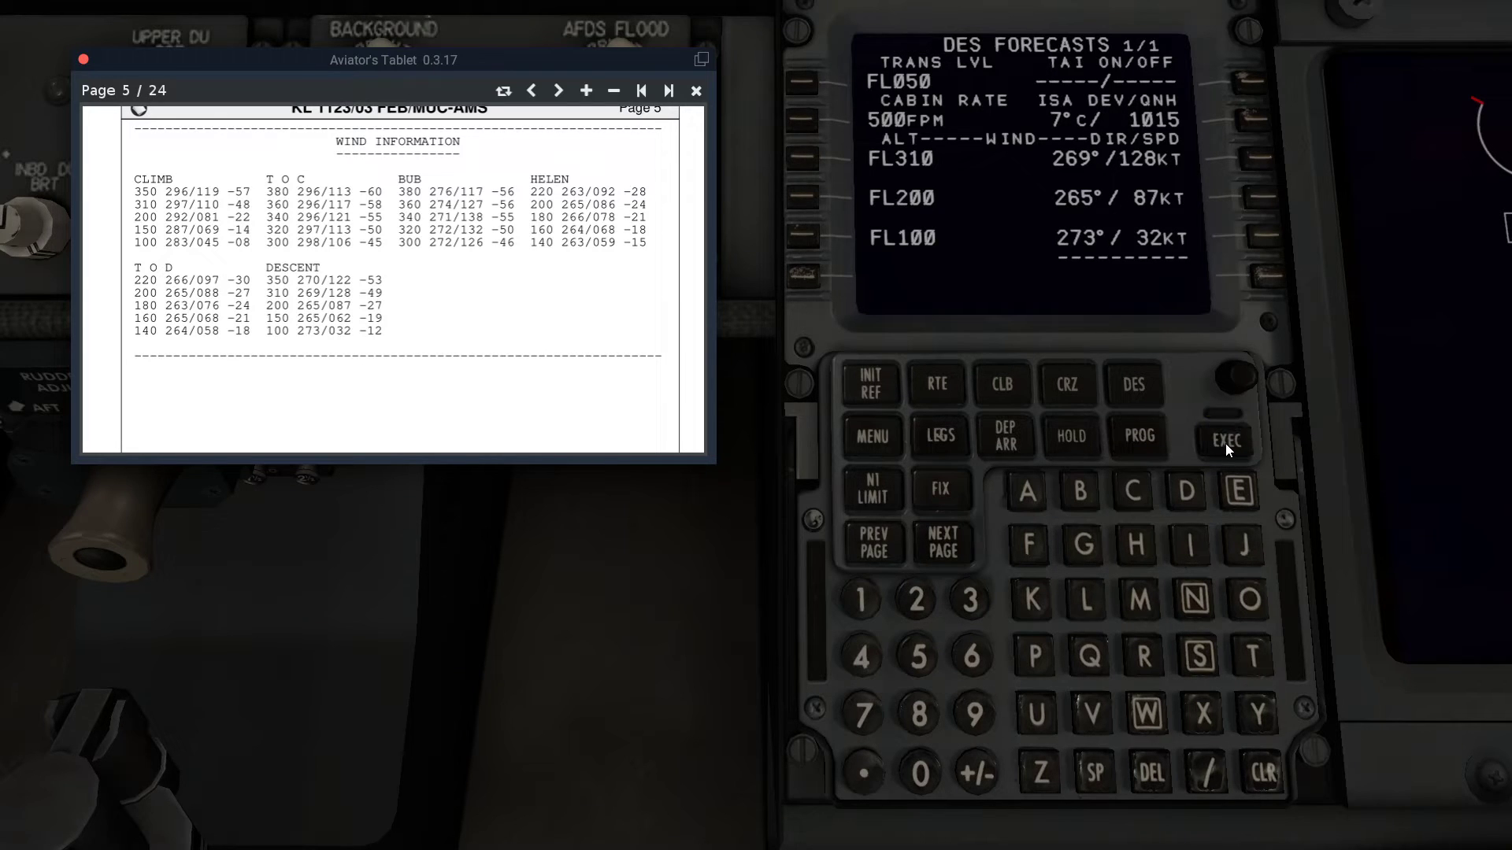
# Set the cruise altitude to FL340 on the CRZ page, then go to PERF INIT.
pyautogui.click(1052, 395)
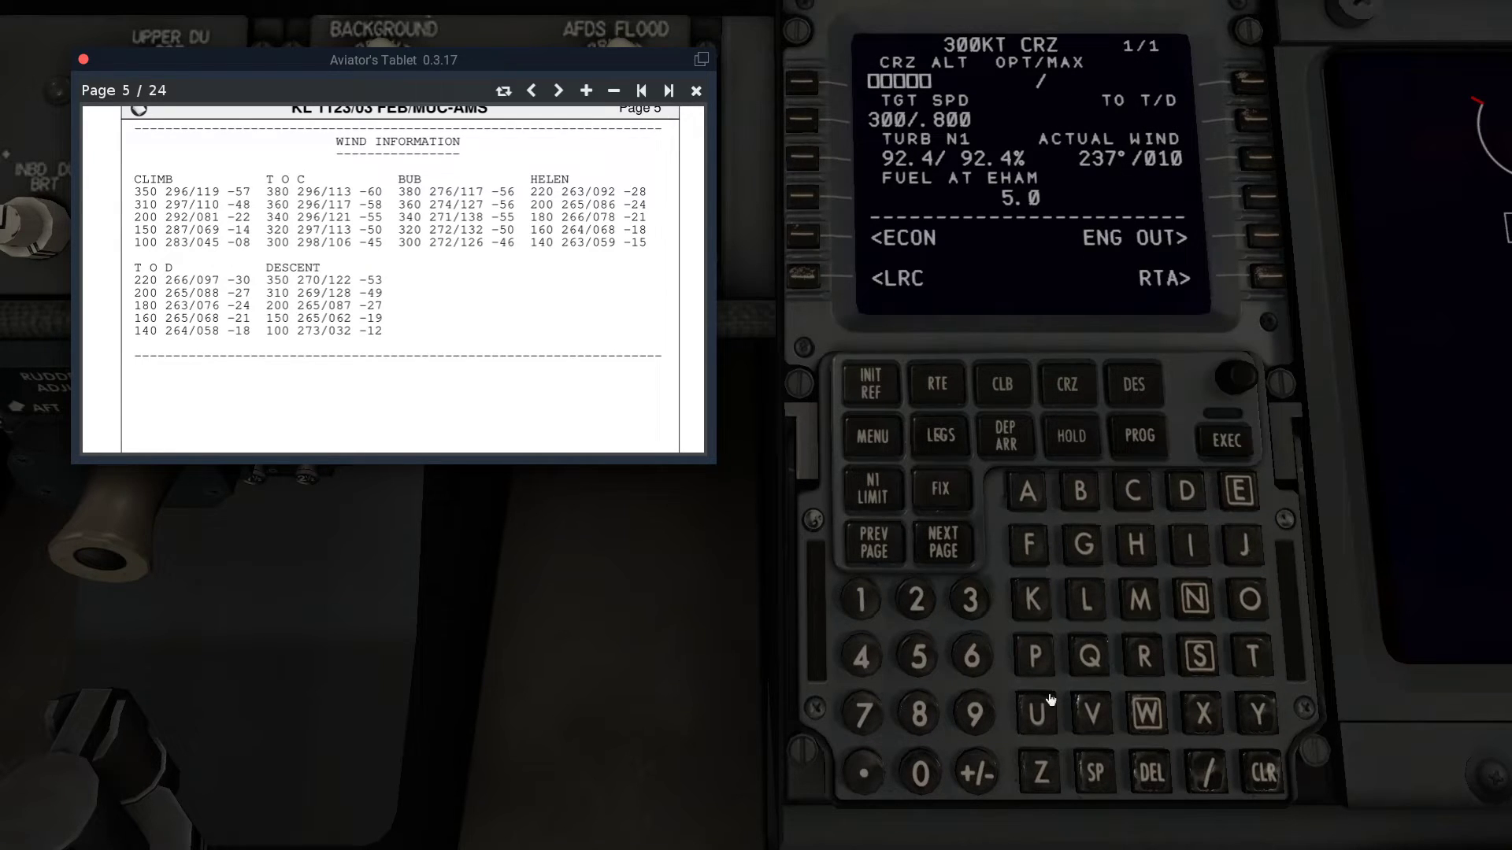
pyautogui.click(965, 599)
pyautogui.click(860, 657)
pyautogui.click(920, 773)
pyautogui.click(801, 84)
pyautogui.click(881, 390)
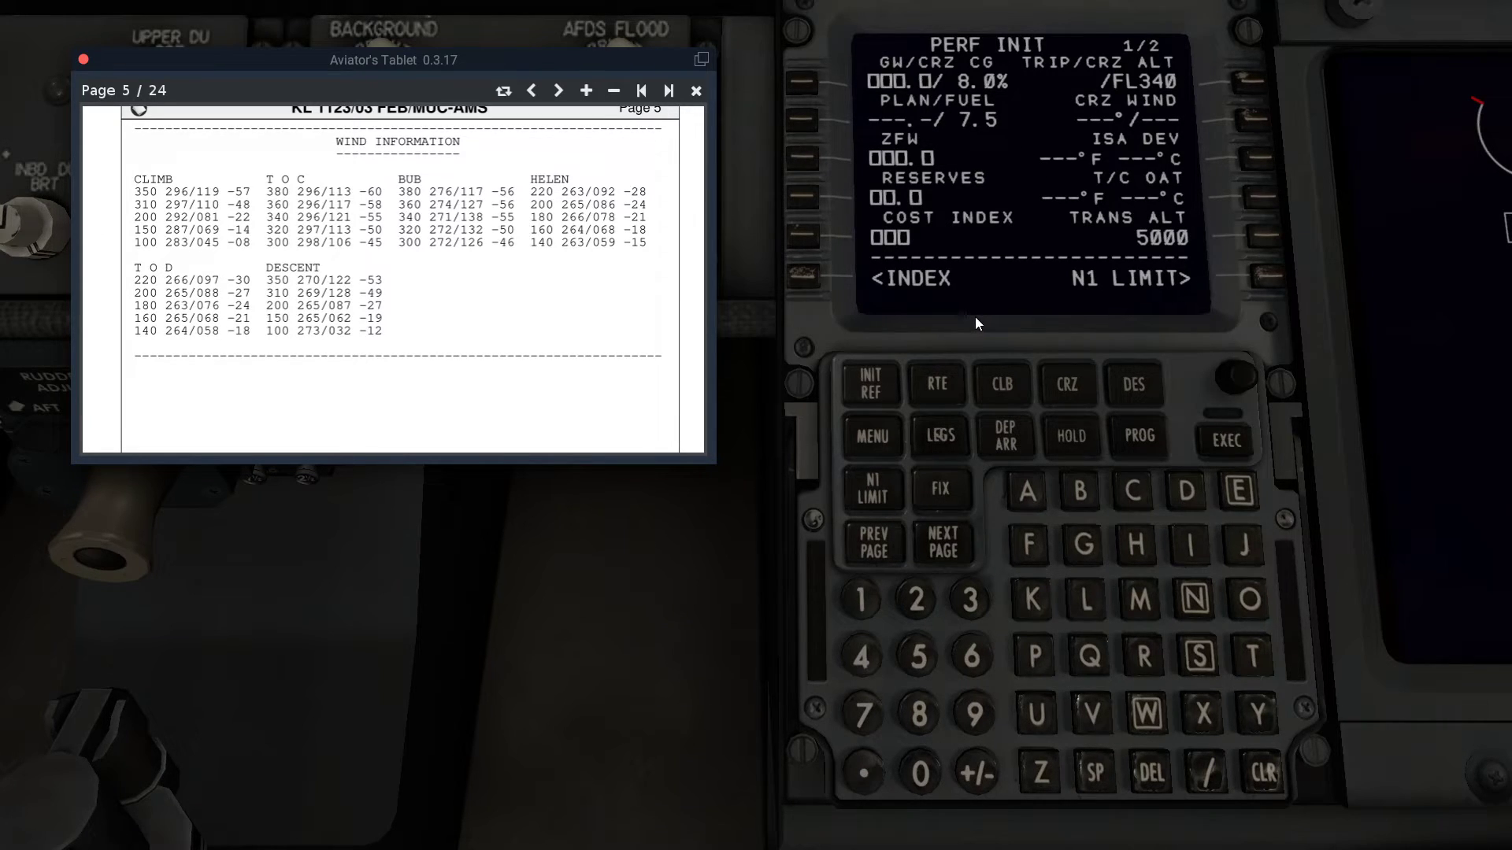
# Return the OFP to page 1 and set the cost index to 80.
pyautogui.click(532, 91)
pyautogui.click(532, 91)
pyautogui.click(532, 91)
pyautogui.click(533, 91)
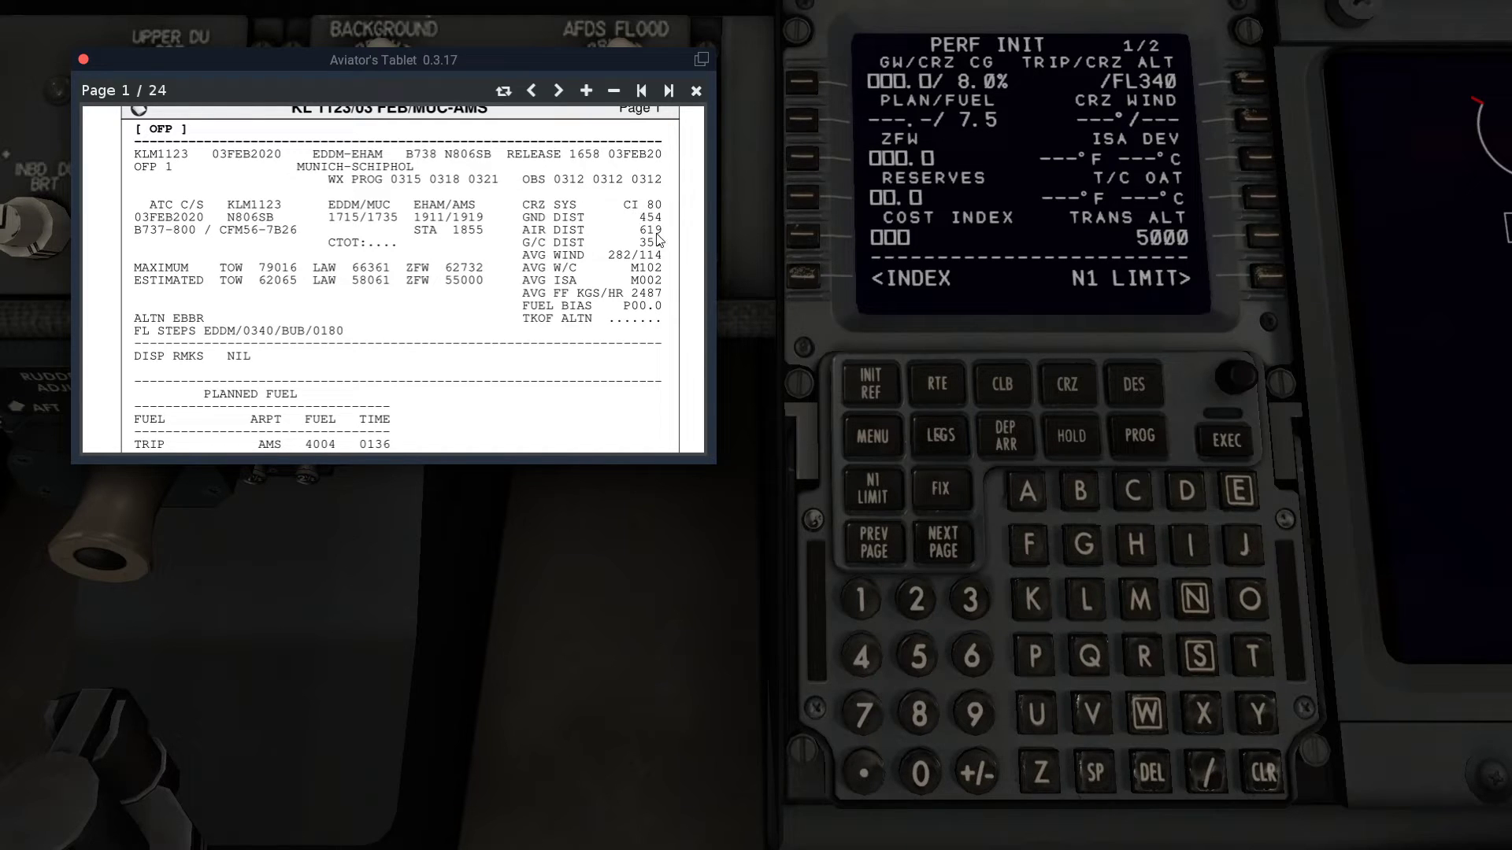
pyautogui.click(916, 715)
pyautogui.click(921, 760)
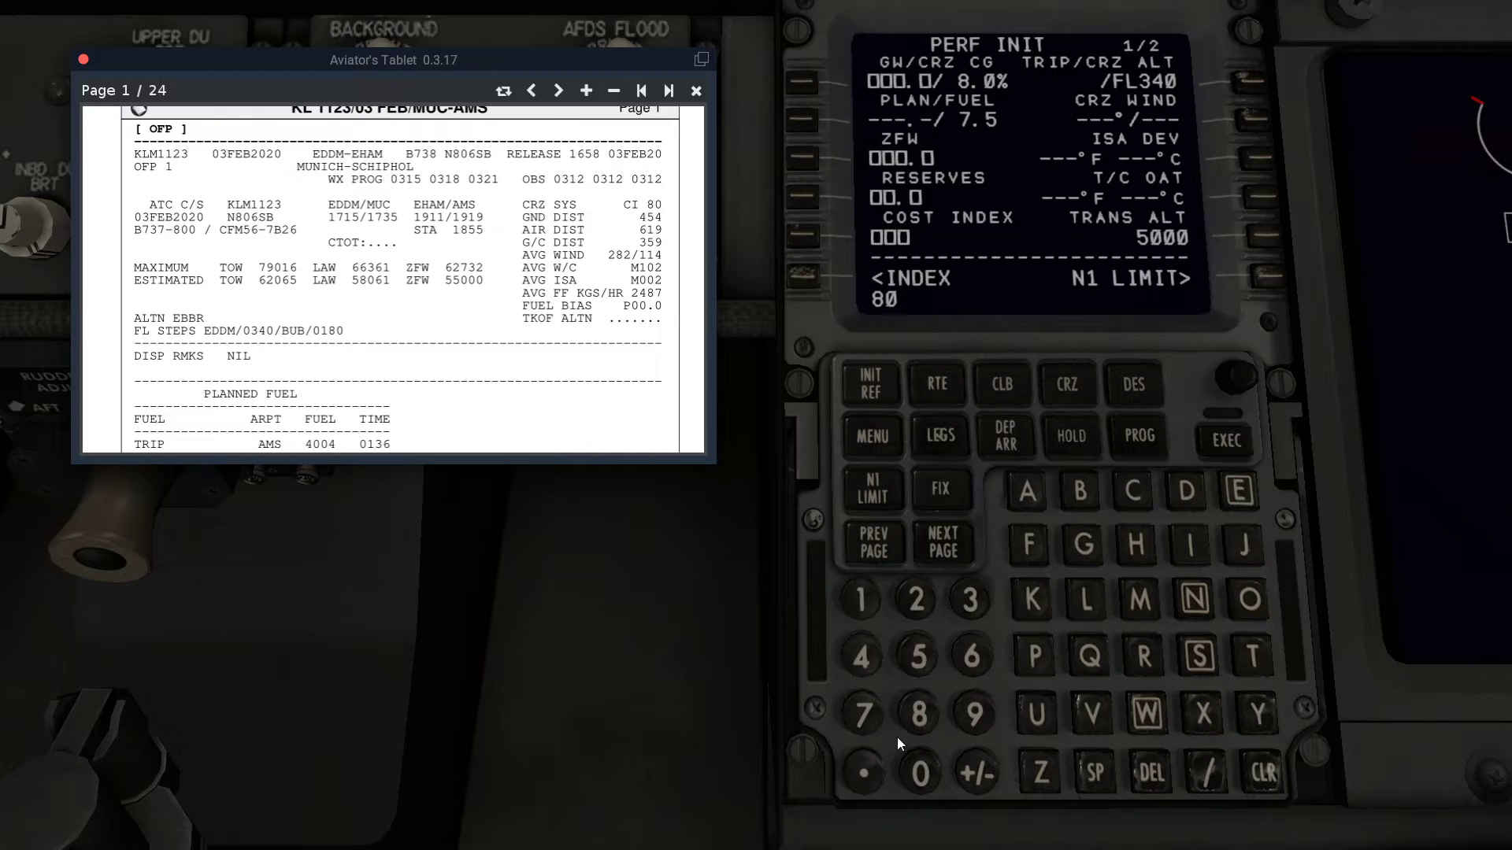
pyautogui.click(803, 236)
pyautogui.moveTo(496, 354); pyautogui.dragTo(483, 134)
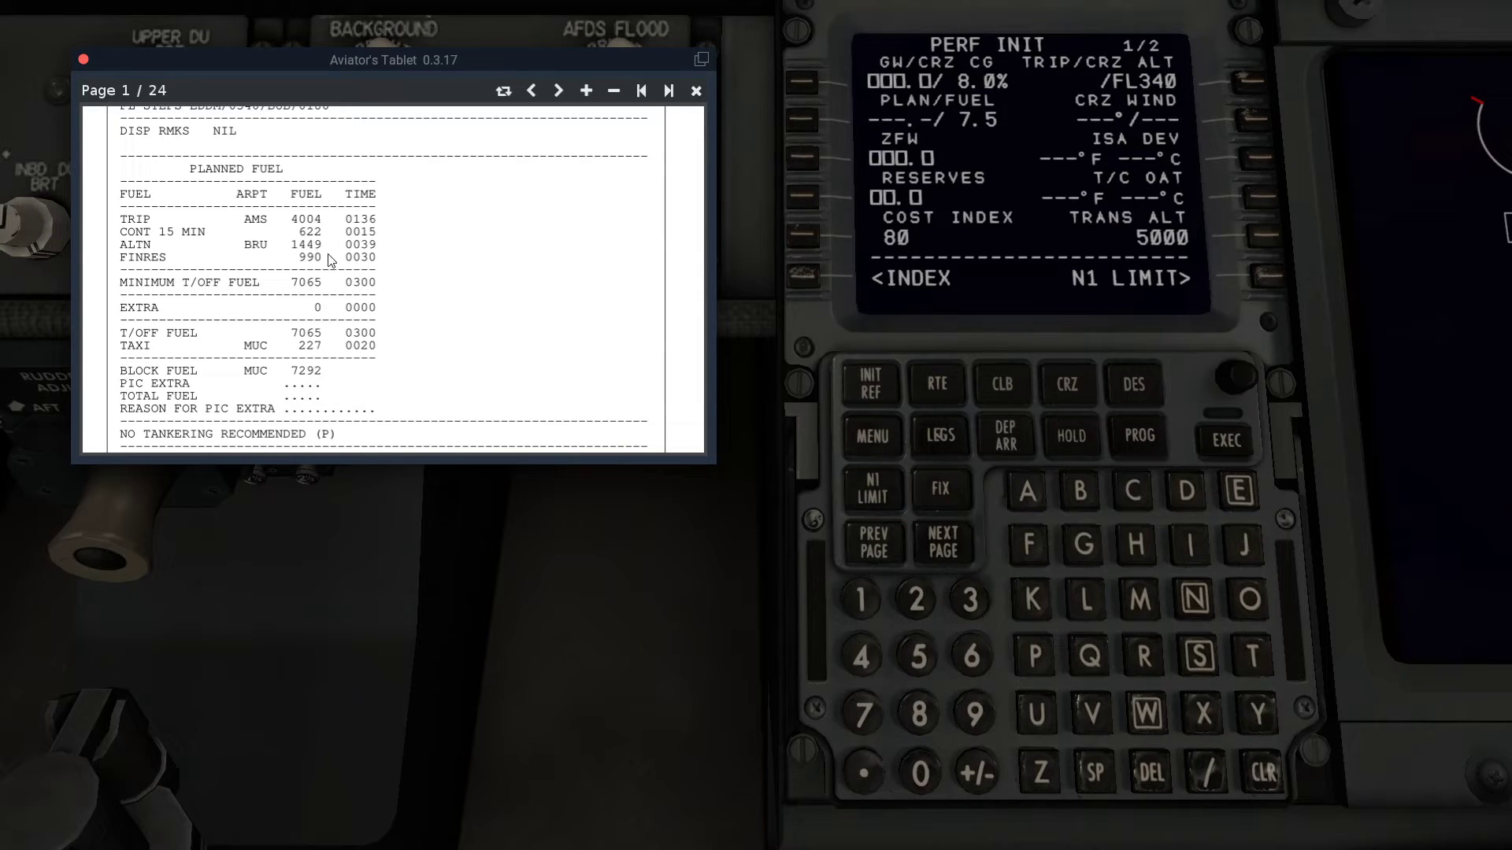
# Set reserves 2.5, plan fuel 5.0 and zero-fuel weight 54.8 on PERF INIT.
pyautogui.click(917, 602)
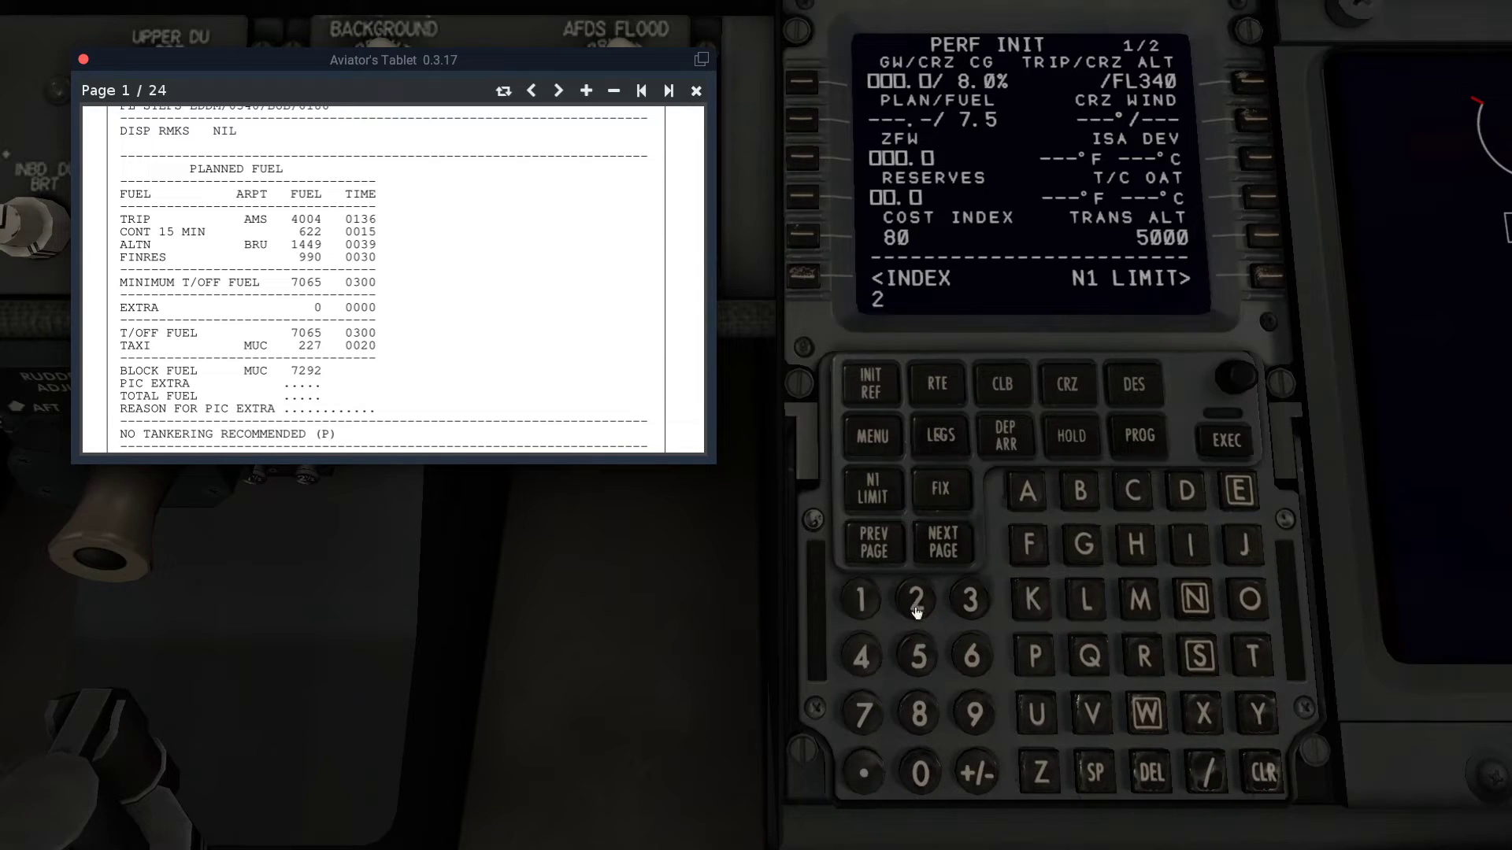
pyautogui.click(923, 666)
pyautogui.click(809, 196)
pyautogui.click(915, 652)
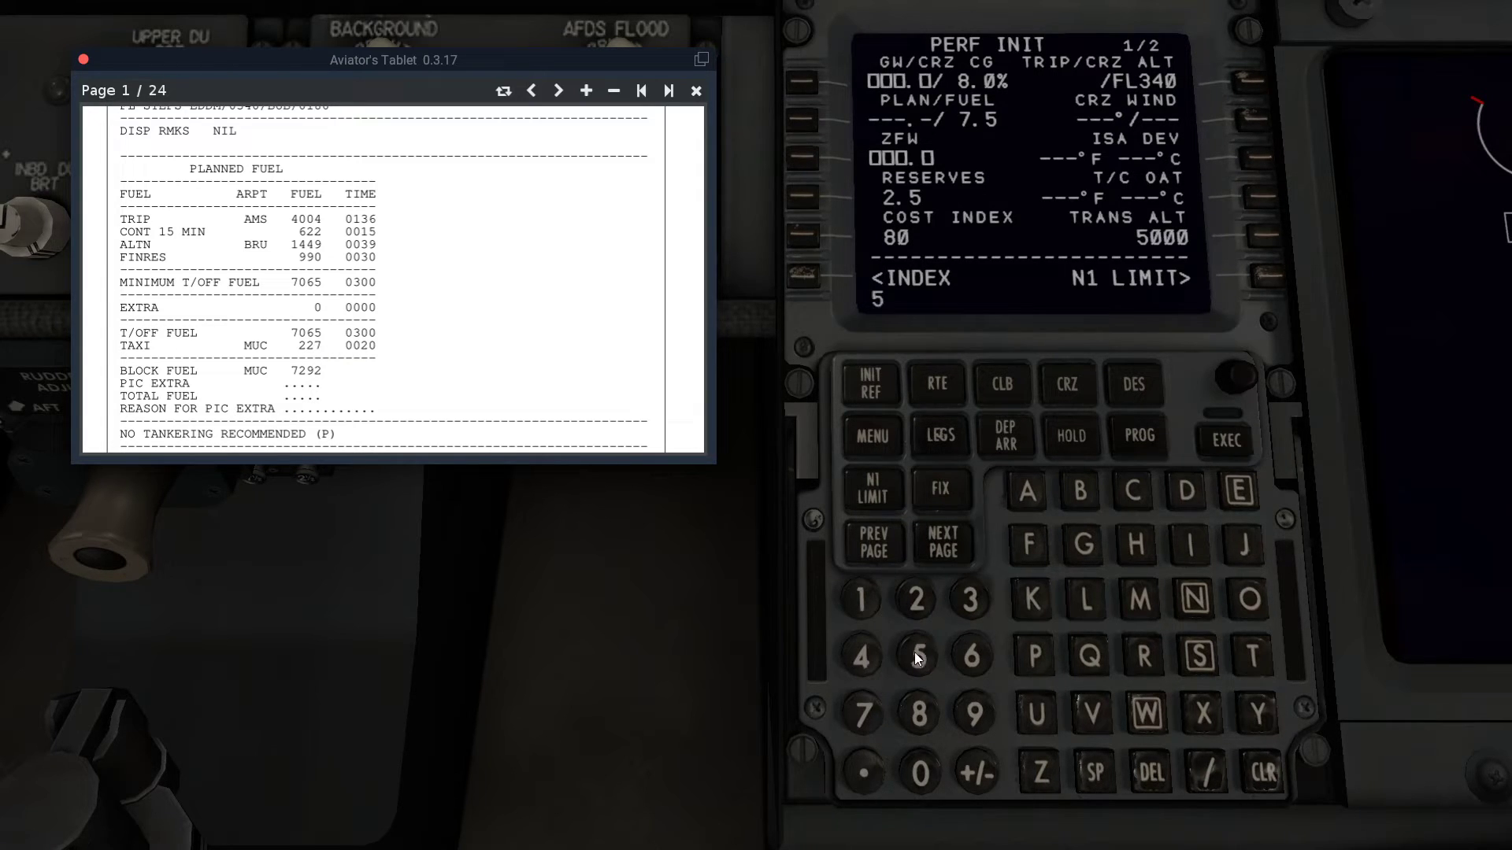
pyautogui.click(799, 125)
pyautogui.click(796, 155)
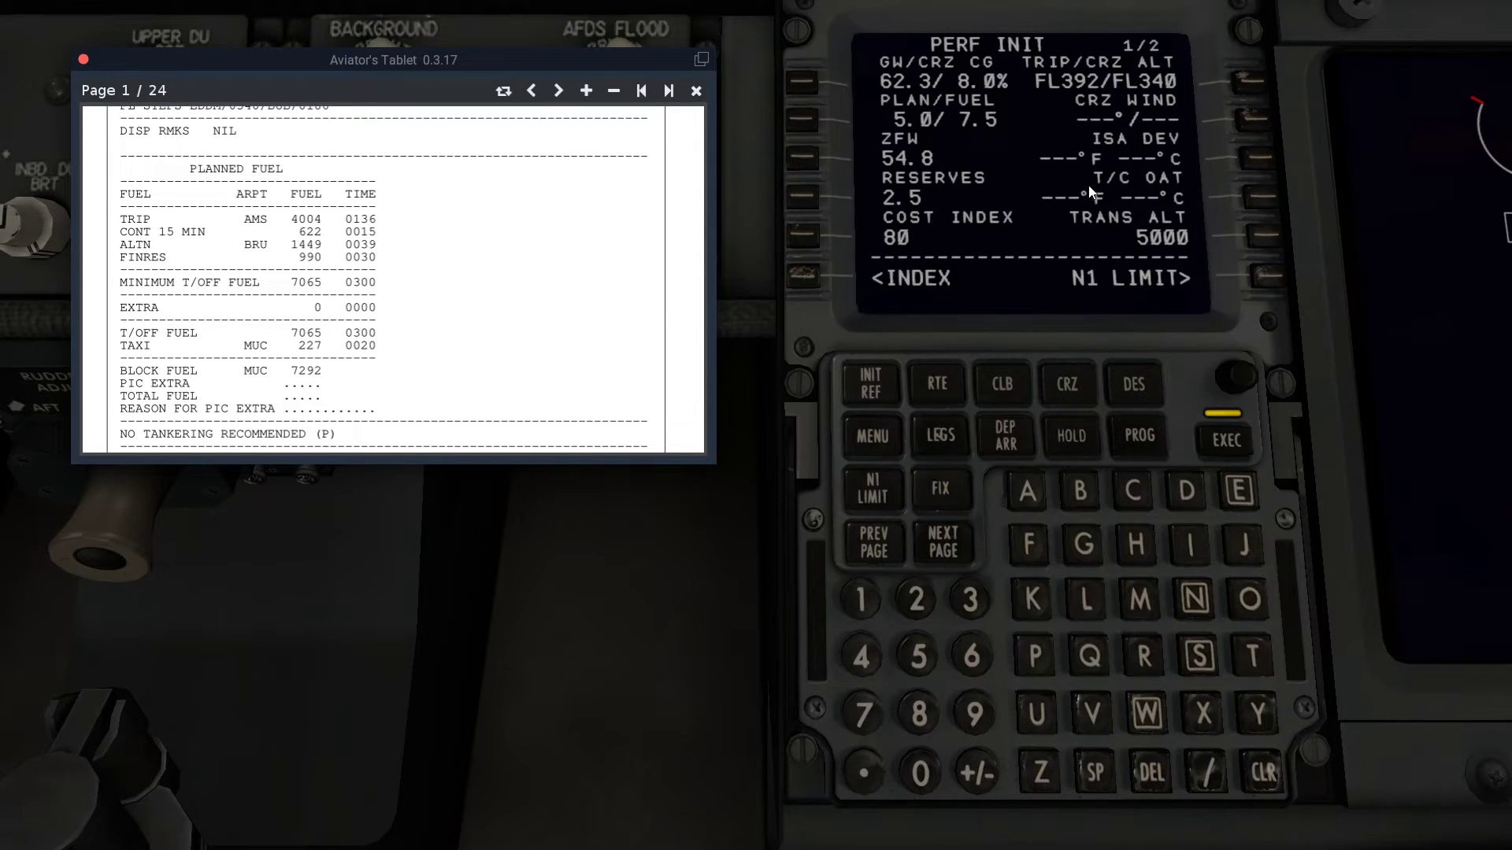
# Check the flight plan log, then enter a -2°C ISA deviation on PERF INIT.
pyautogui.click(558, 91)
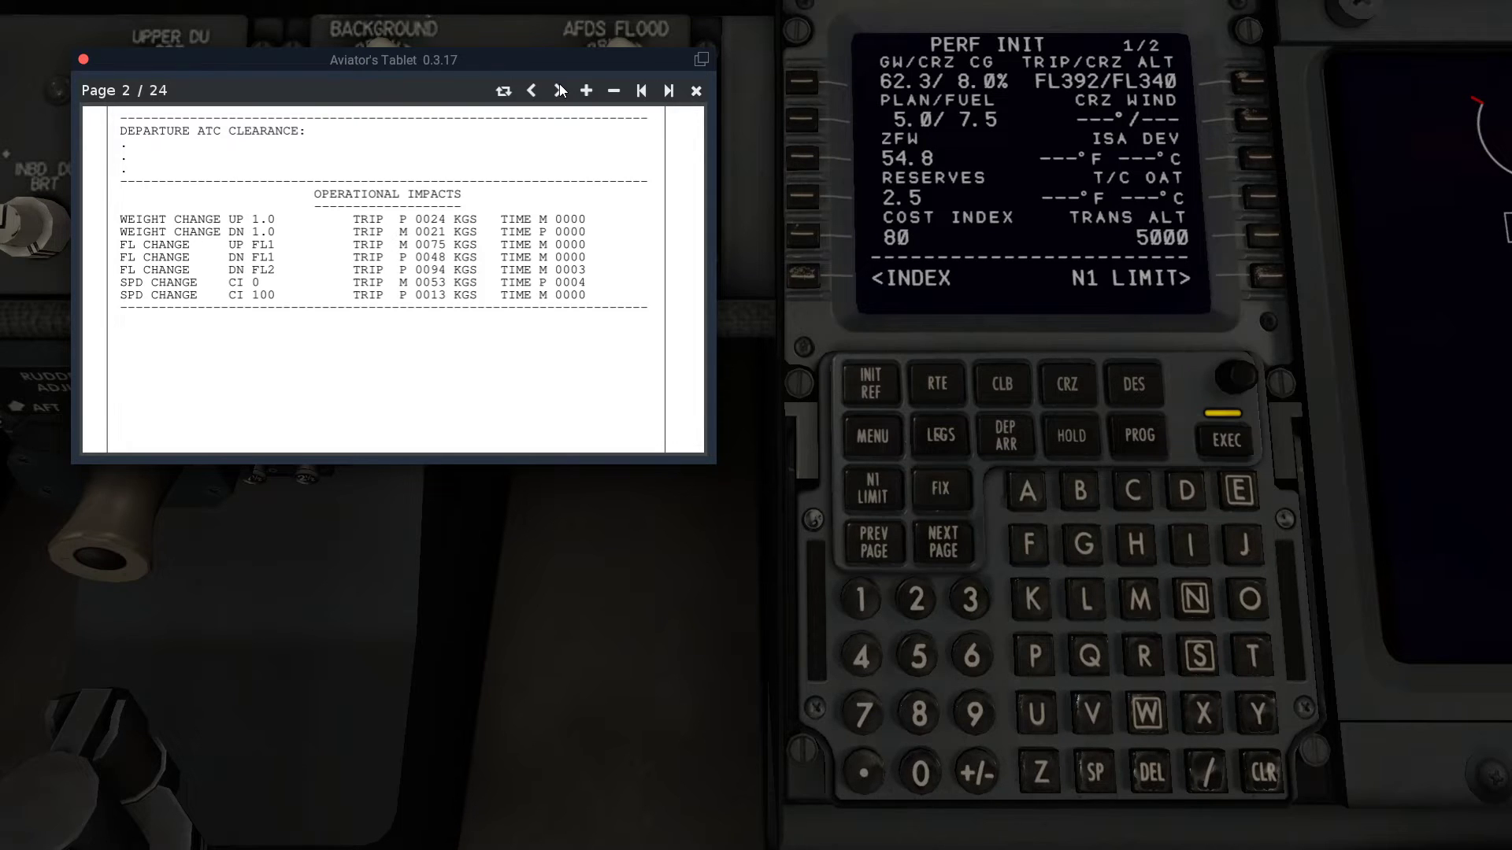
pyautogui.click(559, 88)
pyautogui.click(559, 88)
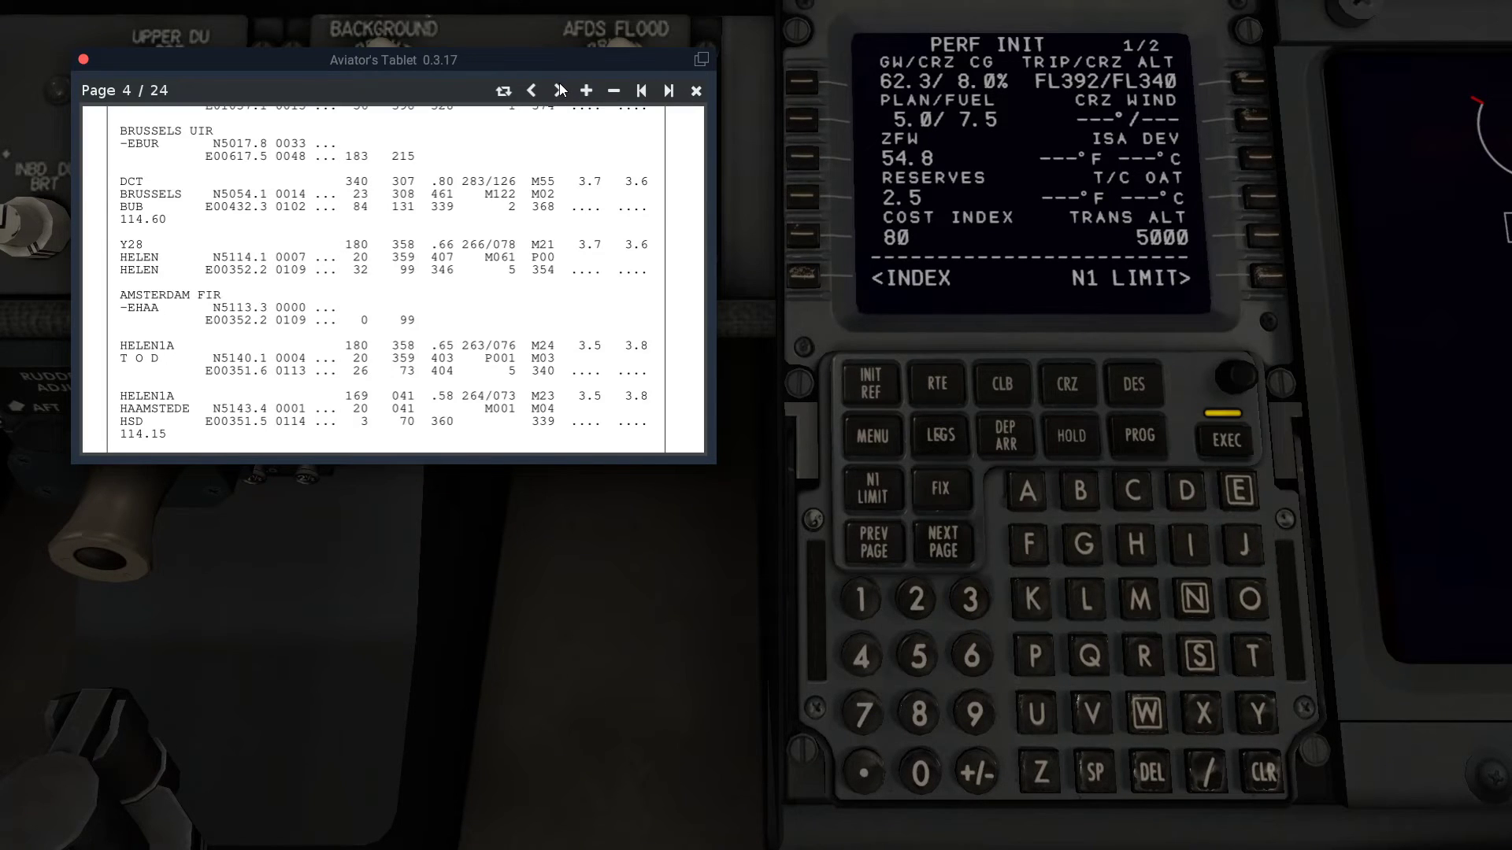
pyautogui.scroll(5, 451, 212)
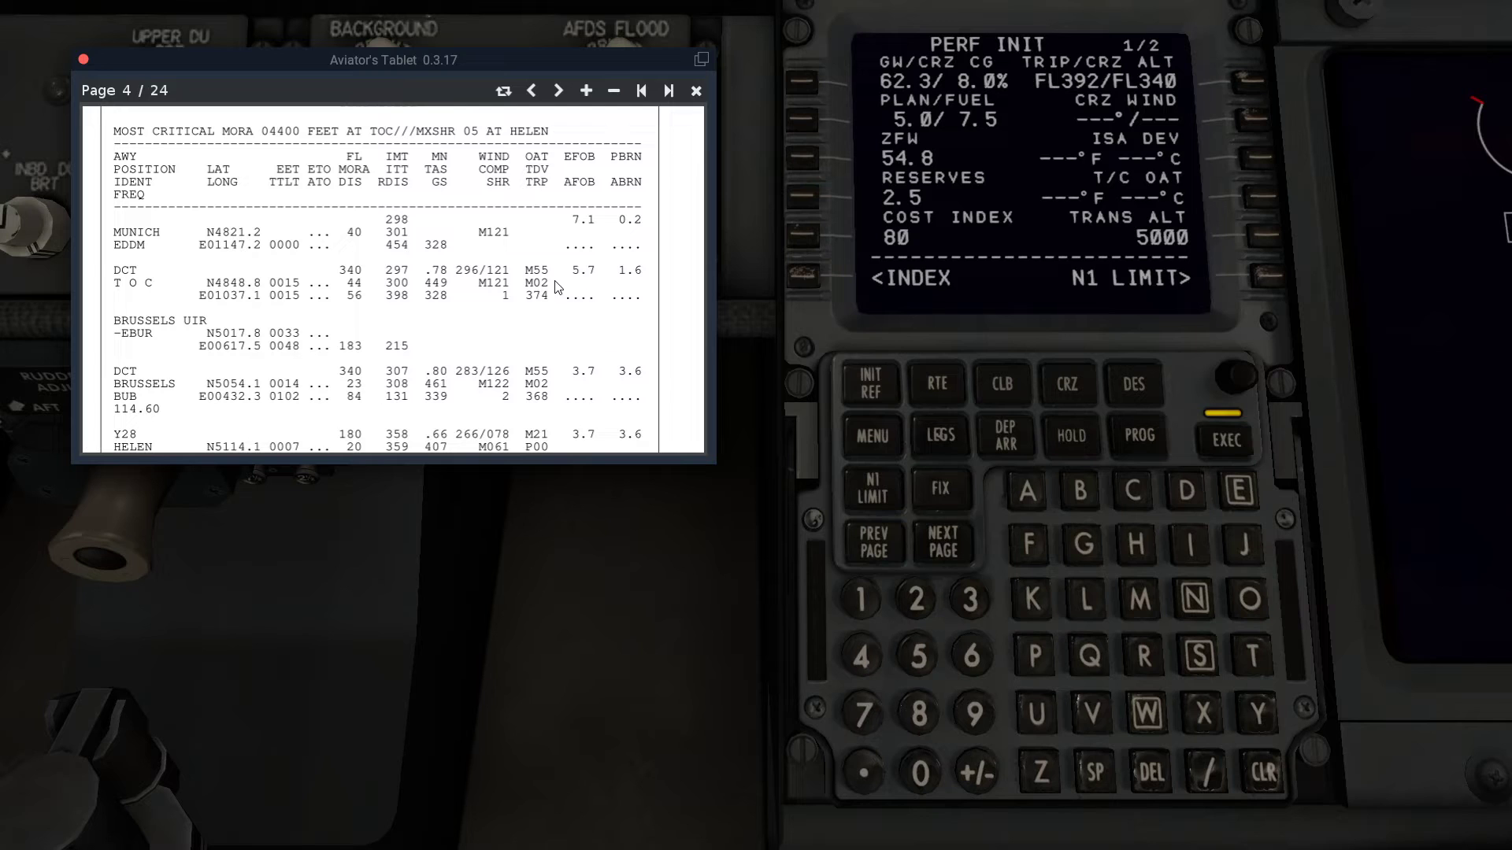
pyautogui.click(912, 600)
pyautogui.click(1134, 491)
pyautogui.click(1250, 162)
# Enter the cruise wind 296/121 at CRZ WIND (2R).
pyautogui.click(921, 604)
pyautogui.click(976, 711)
pyautogui.click(977, 660)
pyautogui.click(1201, 782)
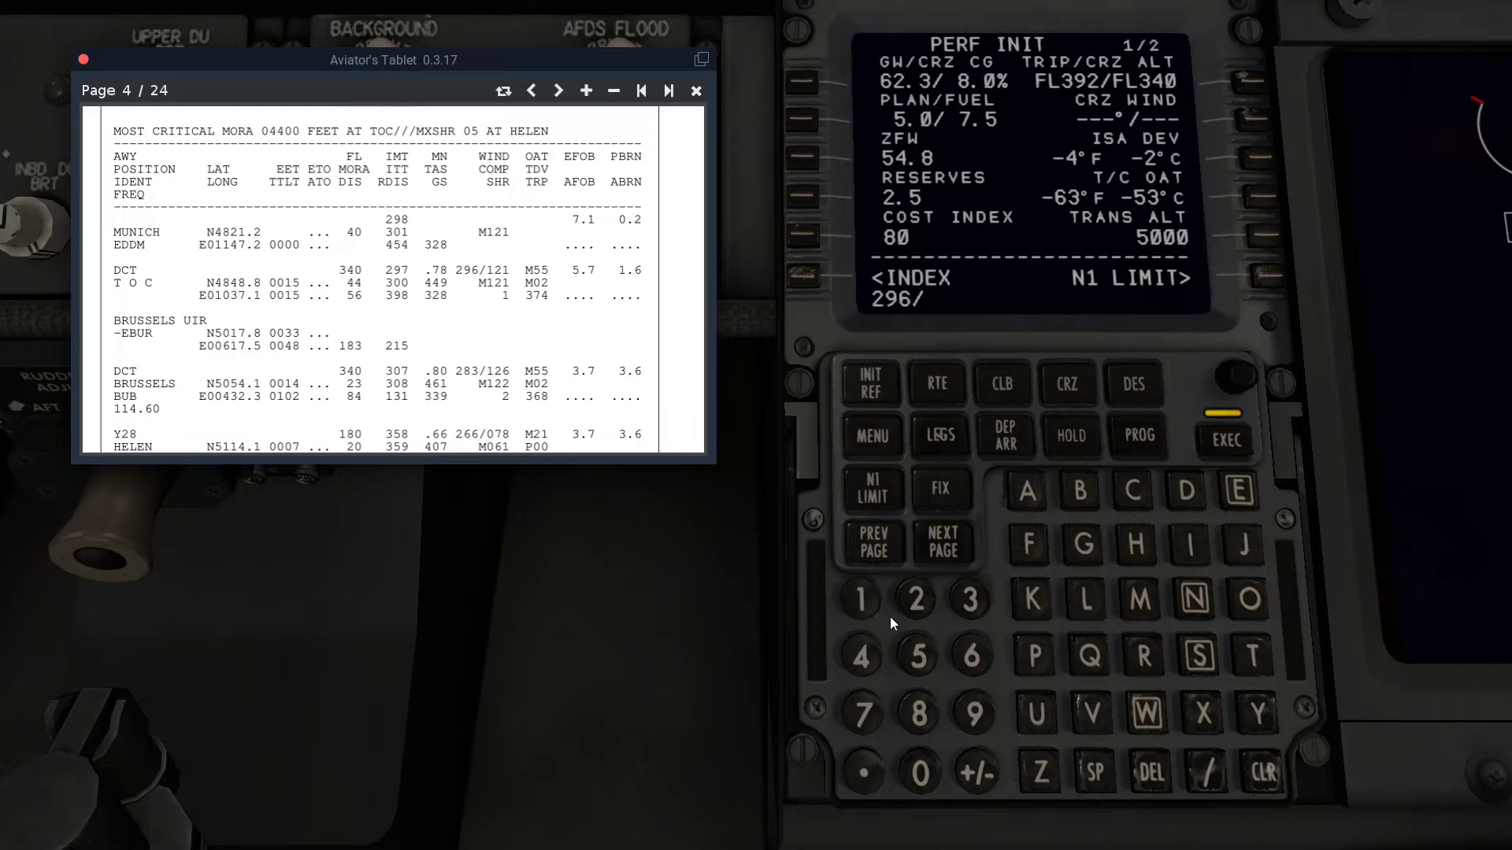
pyautogui.click(859, 600)
pyautogui.click(913, 597)
pyautogui.click(862, 595)
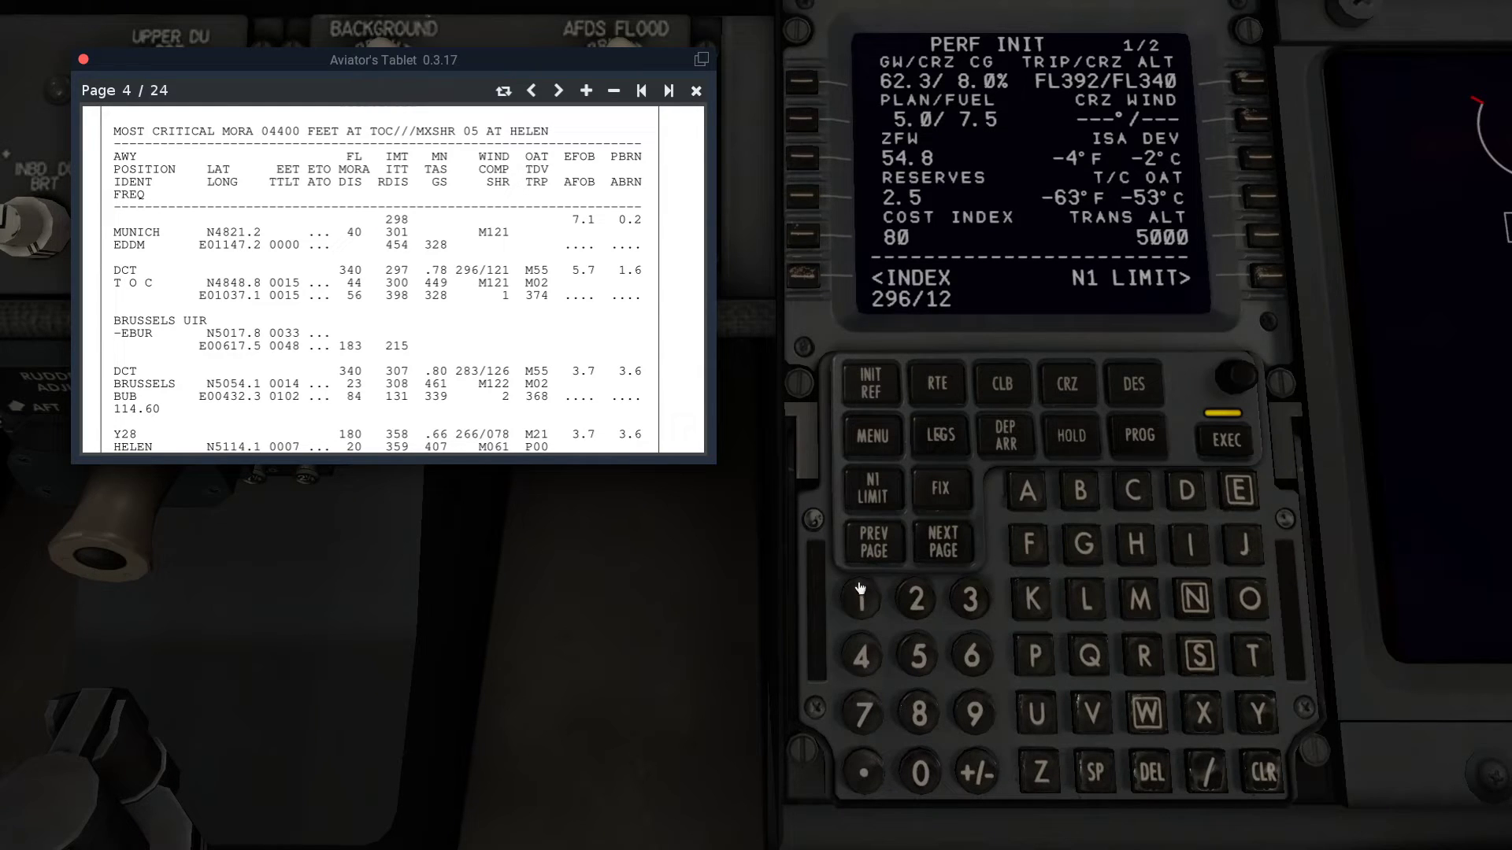
pyautogui.click(1259, 119)
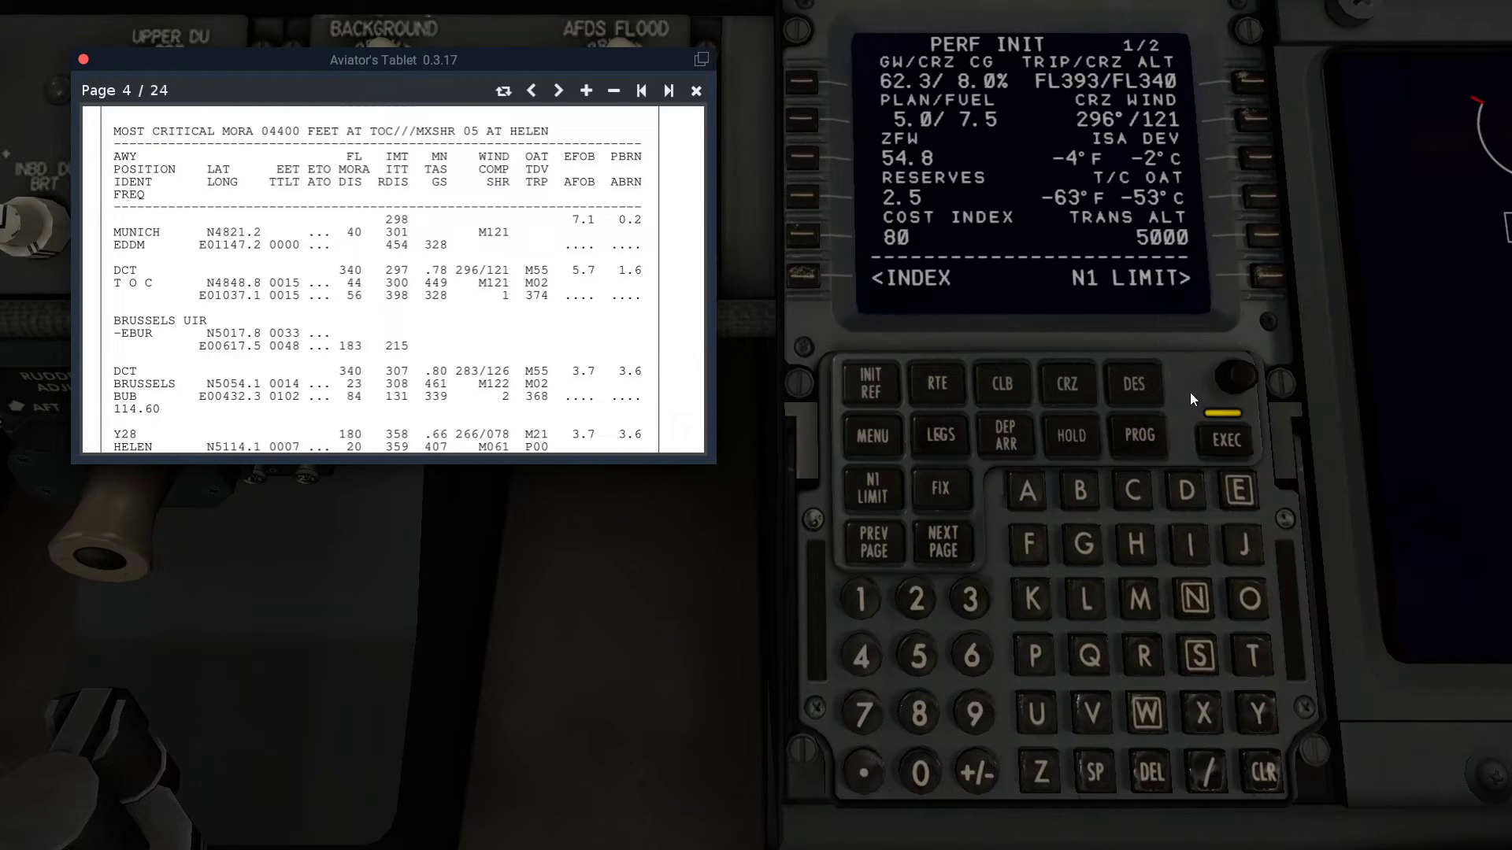
# On the N1 LIMIT page, select the TO-1 24K derated takeoff thrust.
pyautogui.click(1270, 276)
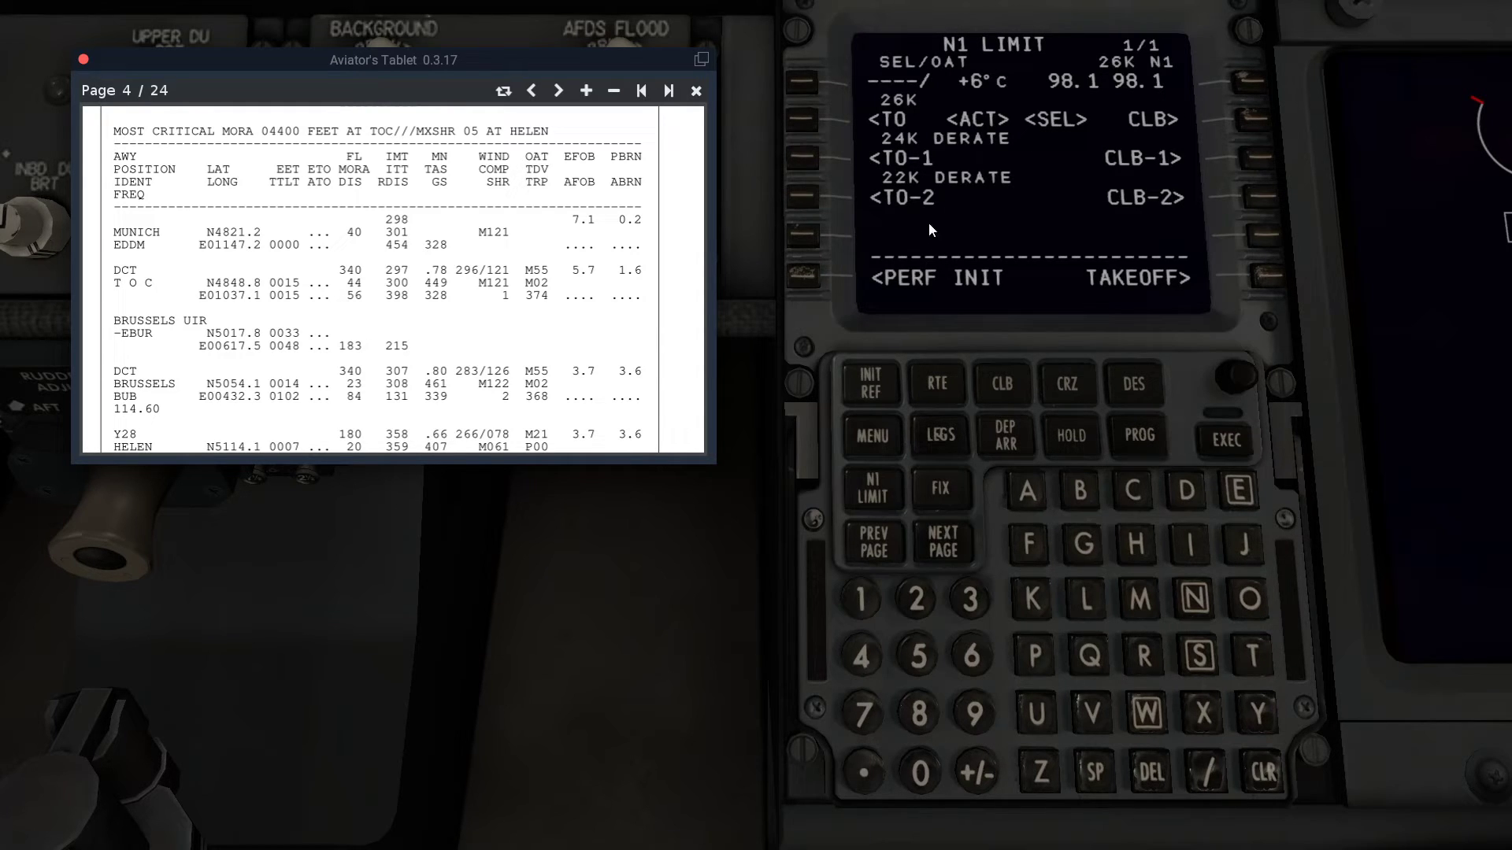
pyautogui.click(803, 158)
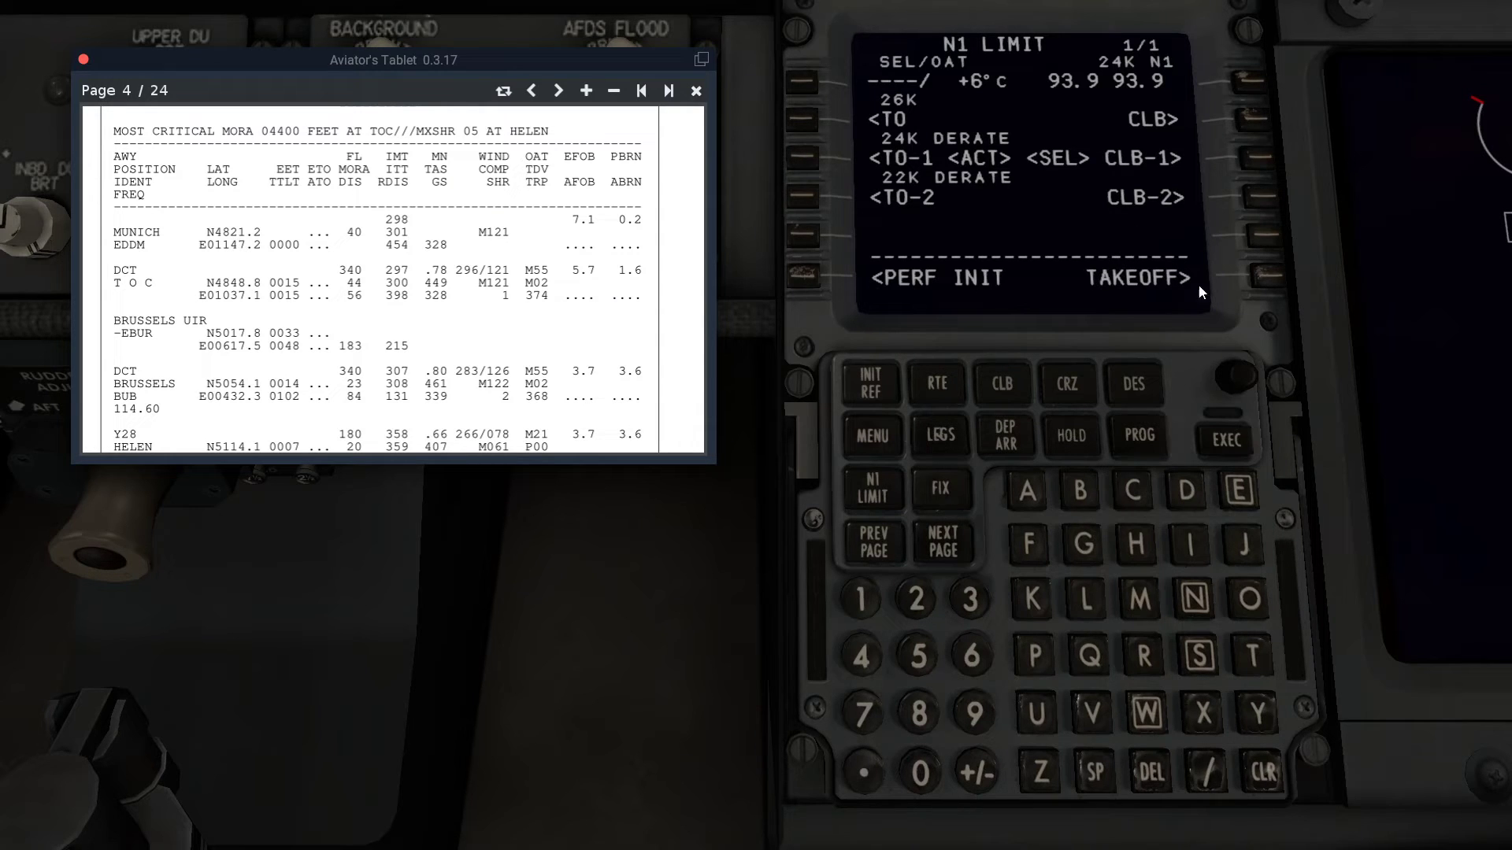
# Enter takeoff flaps 5 on the TAKEOFF REF page.
pyautogui.click(1266, 275)
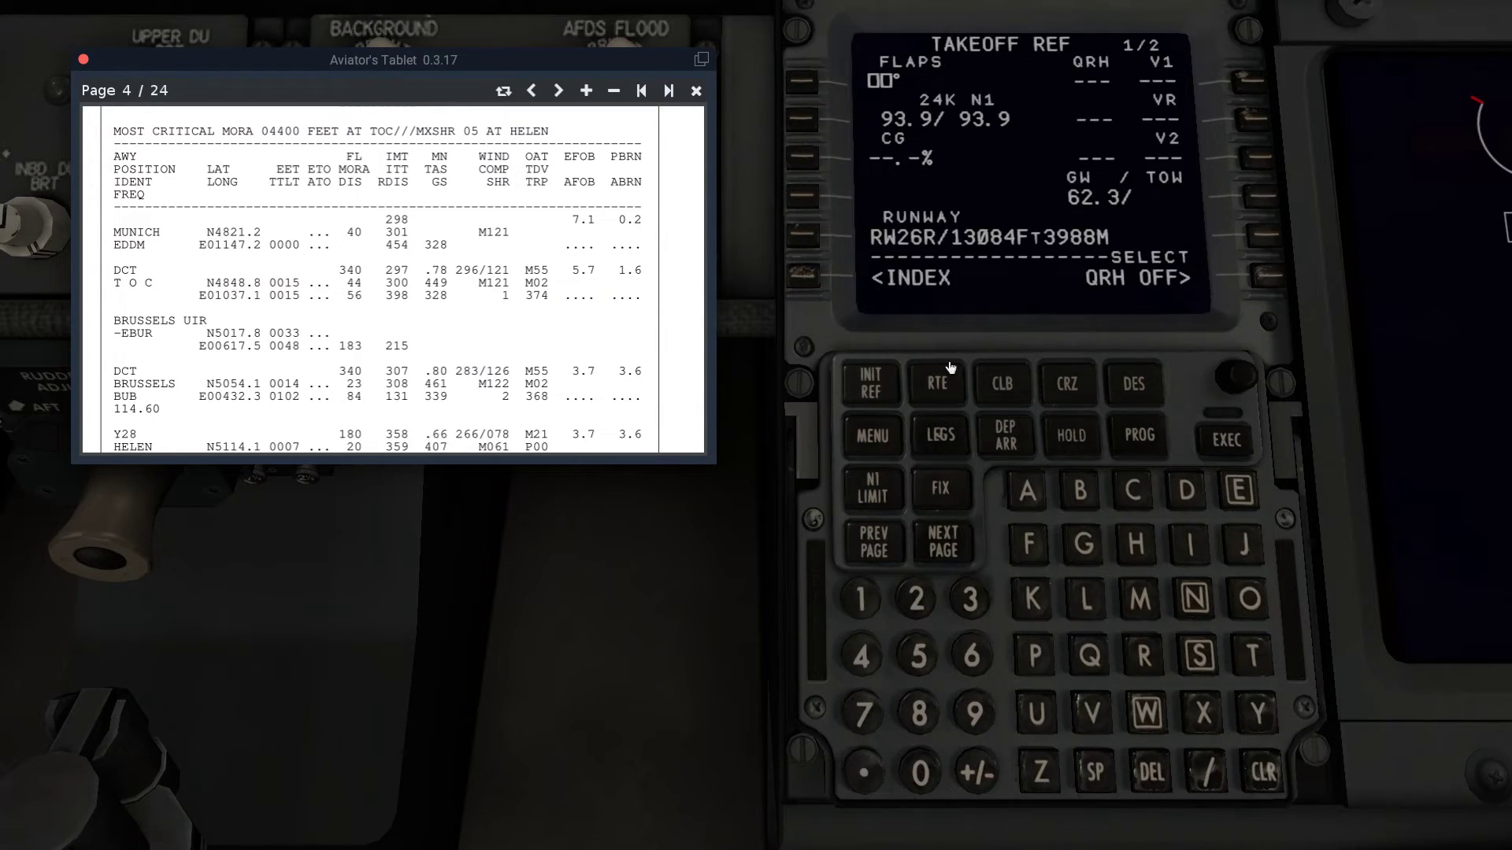
pyautogui.click(916, 657)
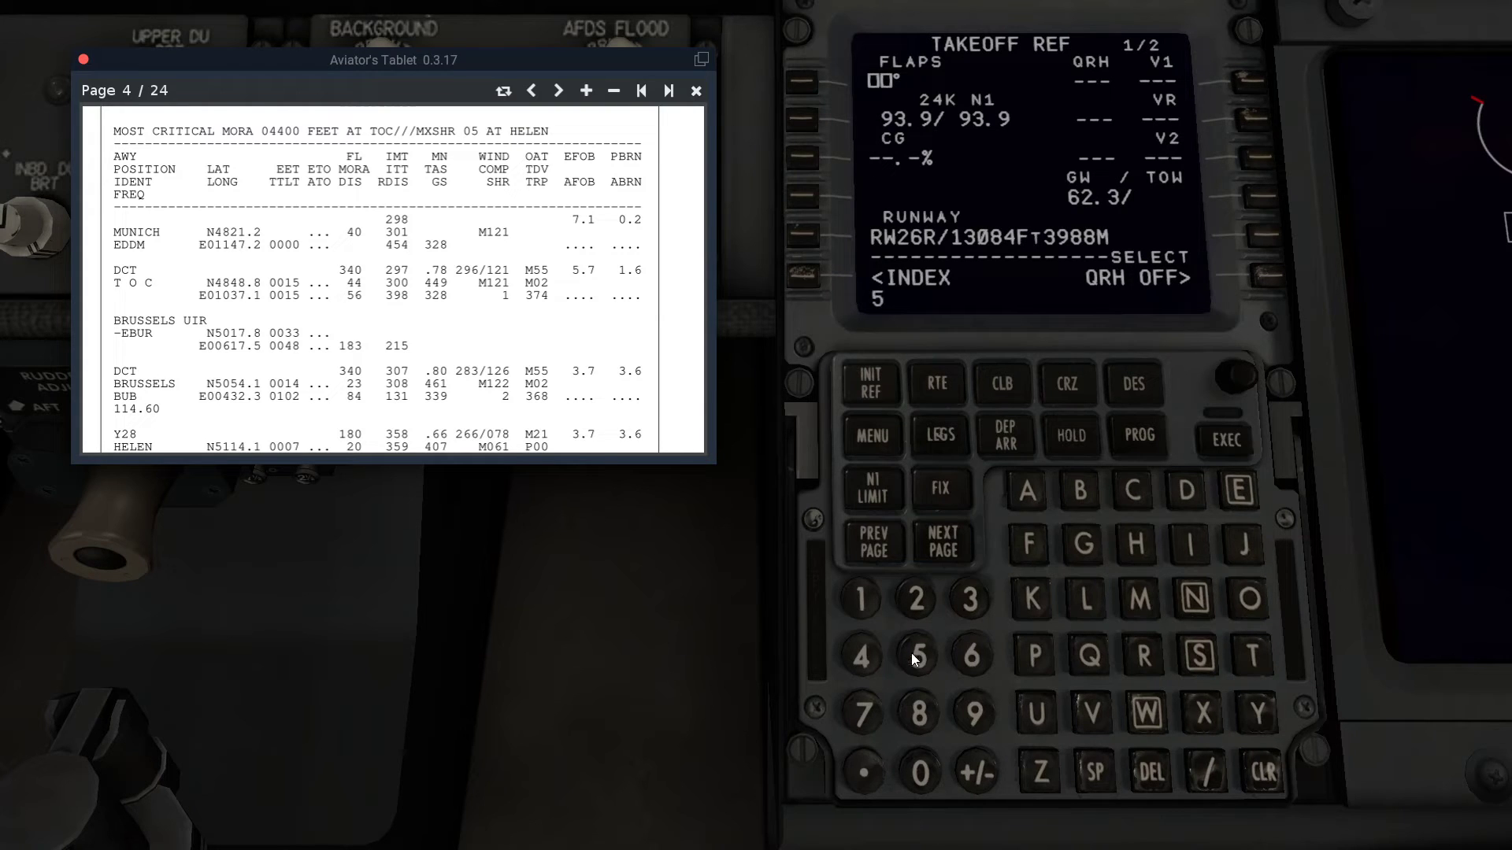
pyautogui.click(811, 81)
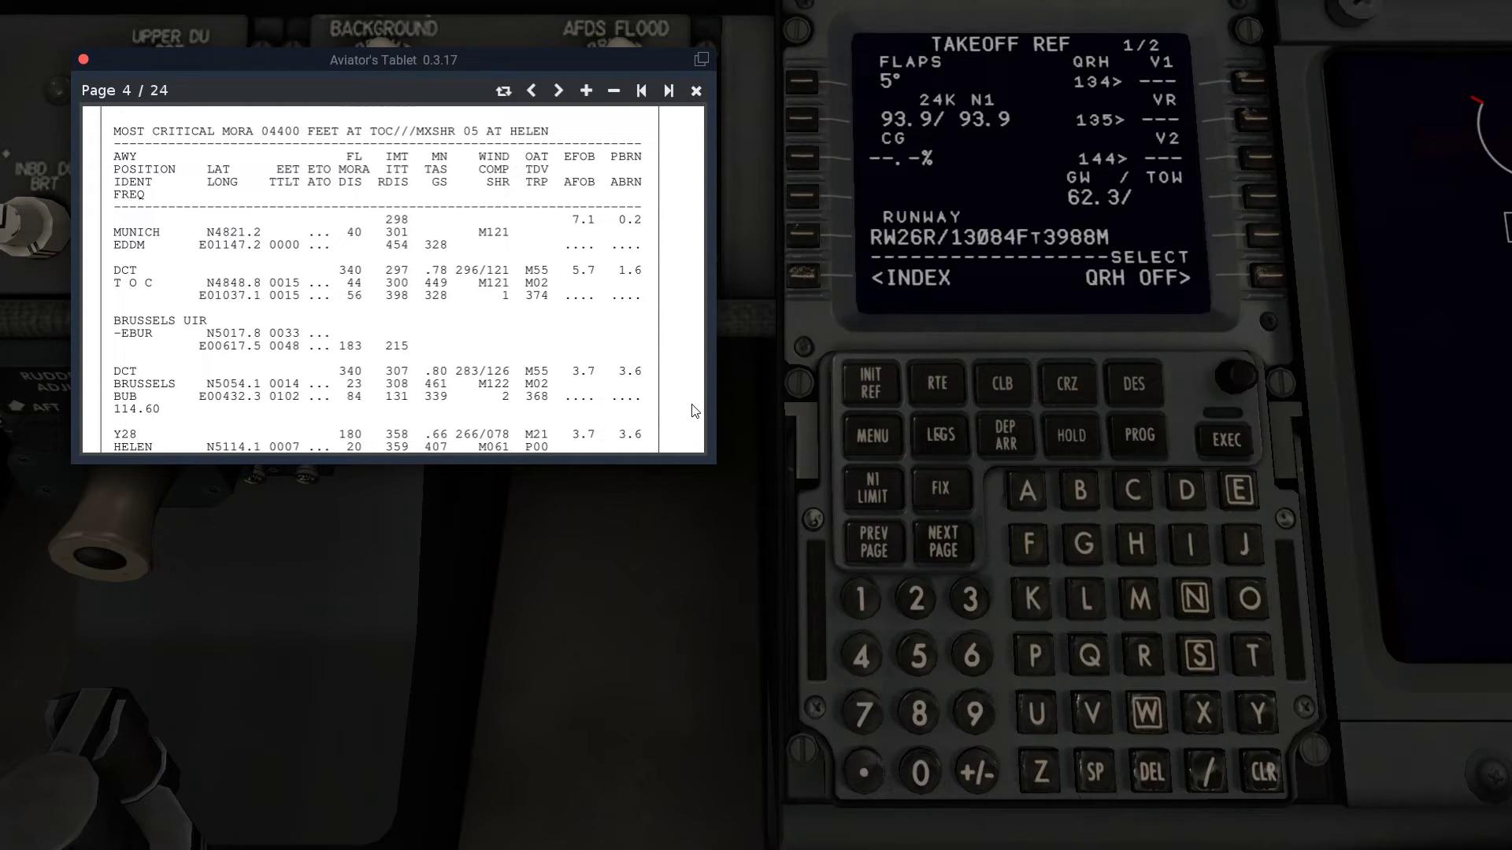
# Reopen the flight plan tablet and accept the QRH speeds V1 134, VR 135, V2 144.
pyautogui.click(81, 61)
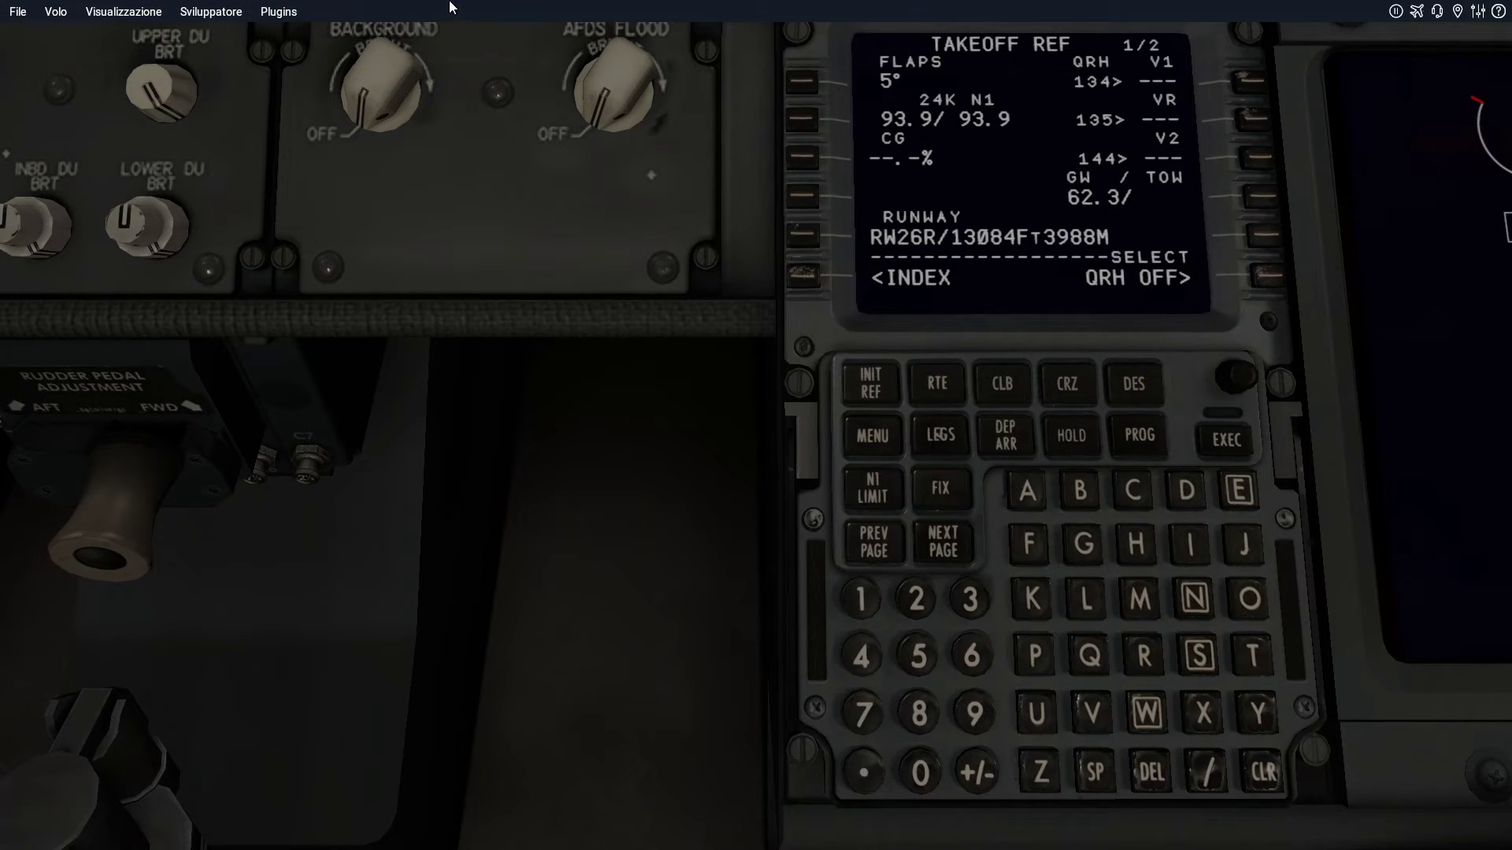
pyautogui.click(278, 11)
pyautogui.moveTo(431, 83)
pyautogui.click(496, 80)
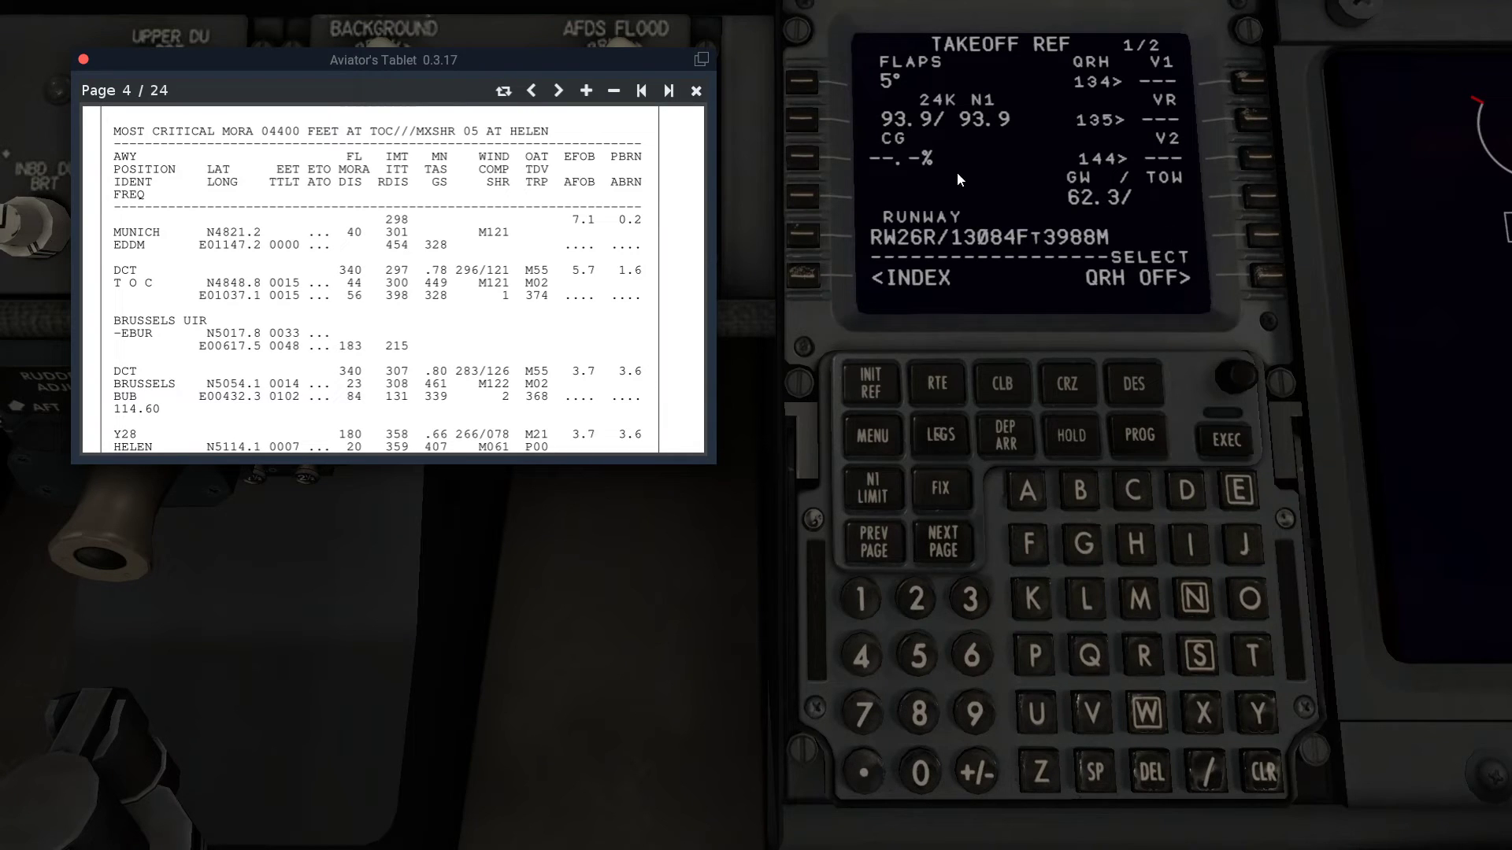
pyautogui.click(1244, 83)
pyautogui.click(1254, 116)
pyautogui.click(1264, 156)
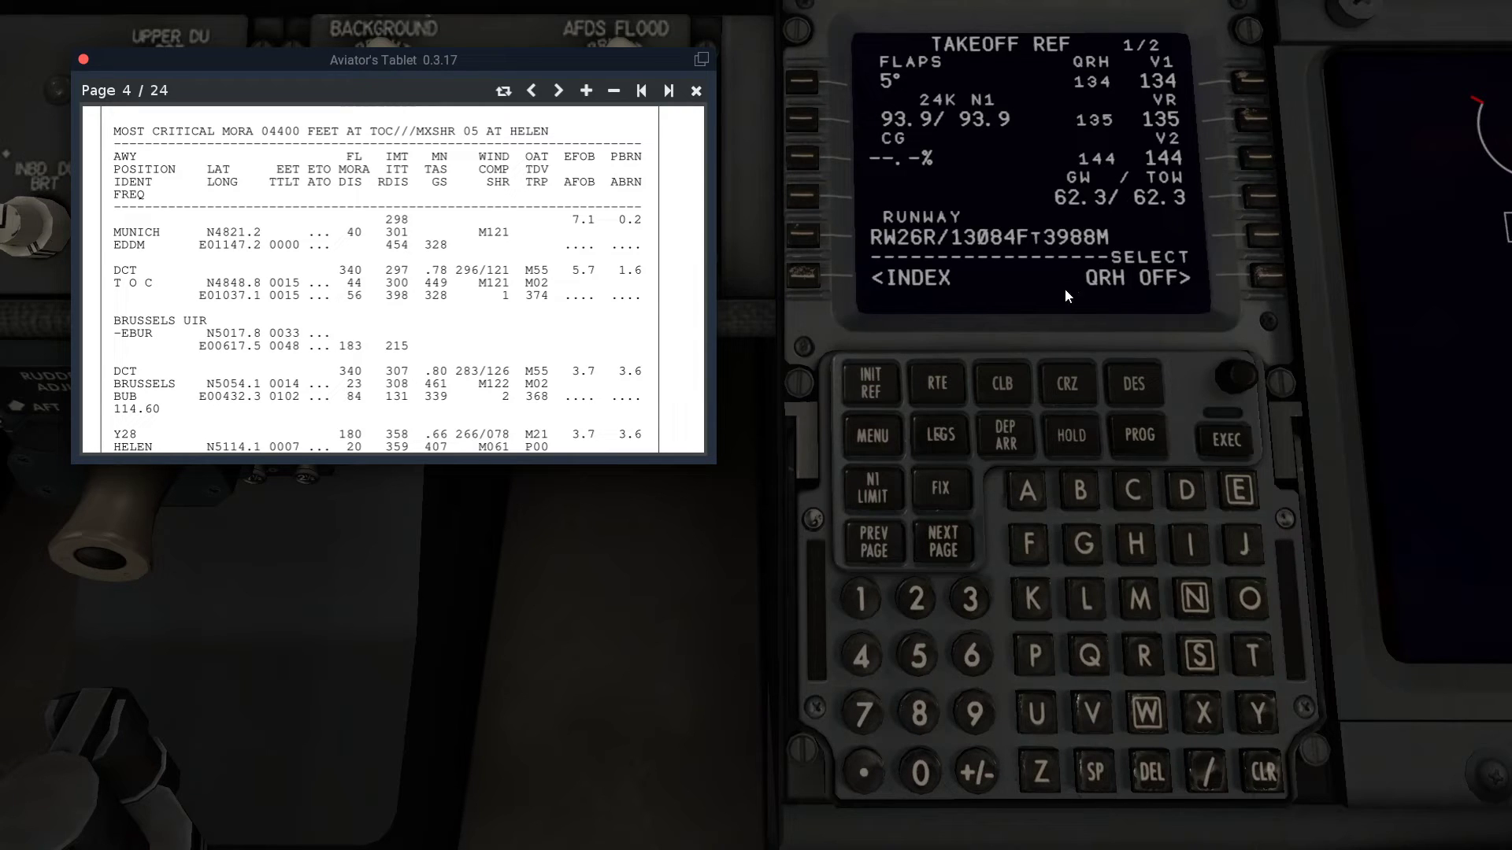
# Dial the MCP IAS/MACH speed up to 144 knots, then return to the FMC view.
pyautogui.press('KP_1')
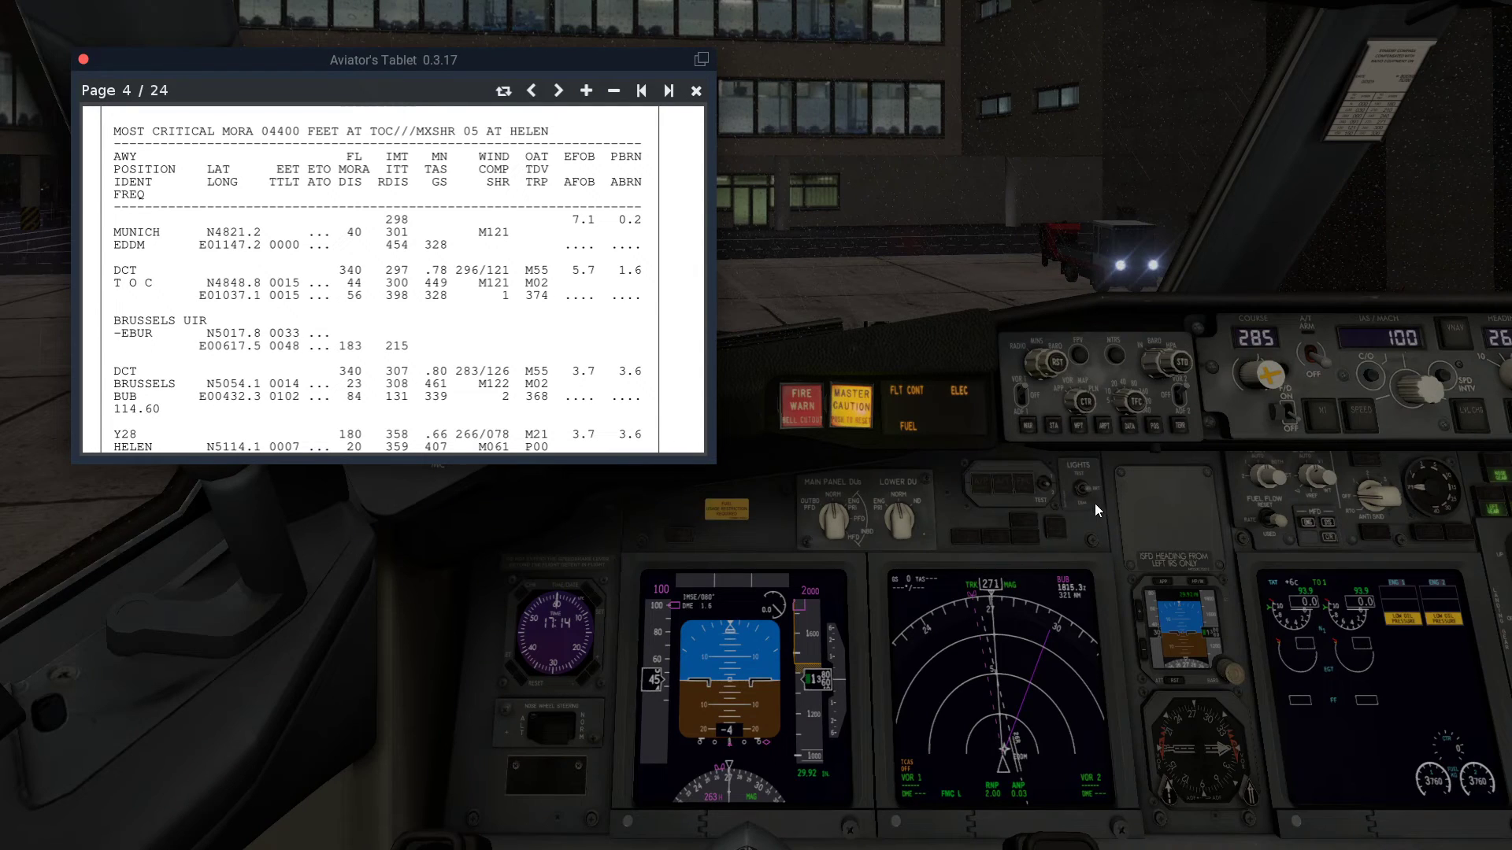
pyautogui.scroll(19, 1428, 390)
pyautogui.scroll(20, 1424, 388)
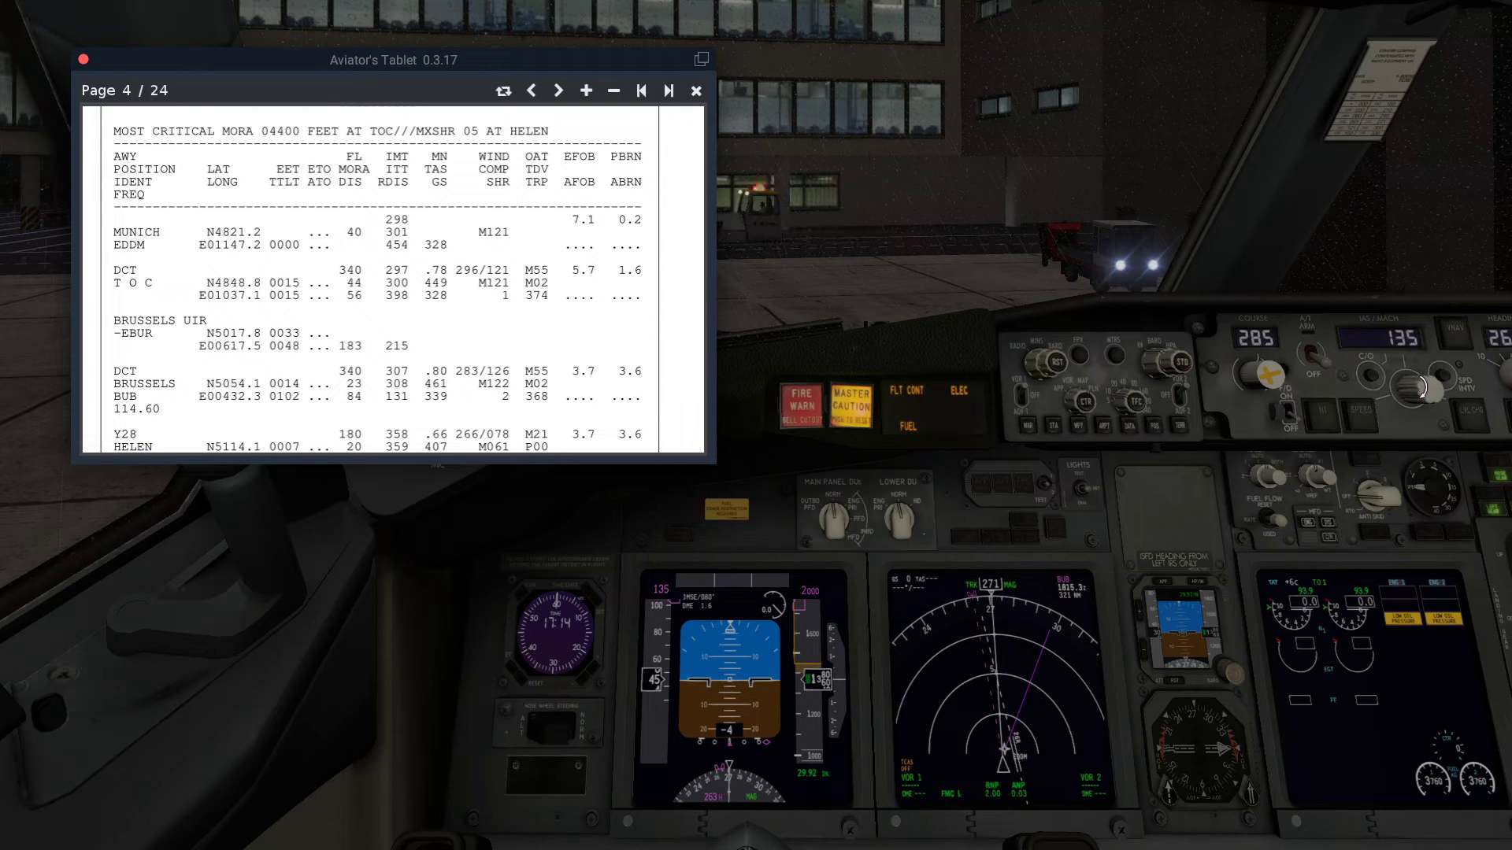
pyautogui.scroll(1, 1424, 389)
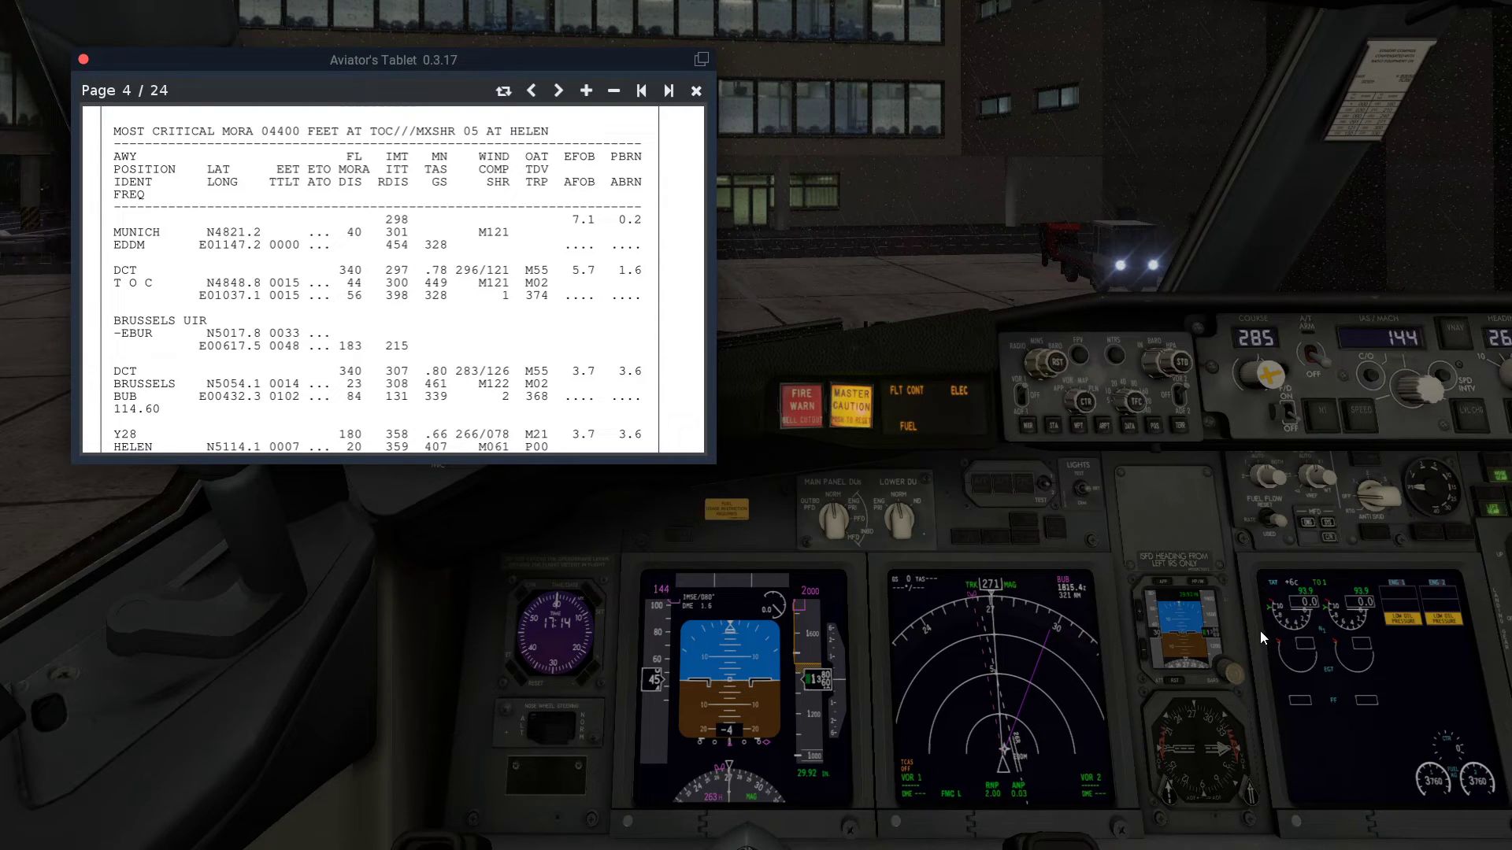
pyautogui.press('KP_1')
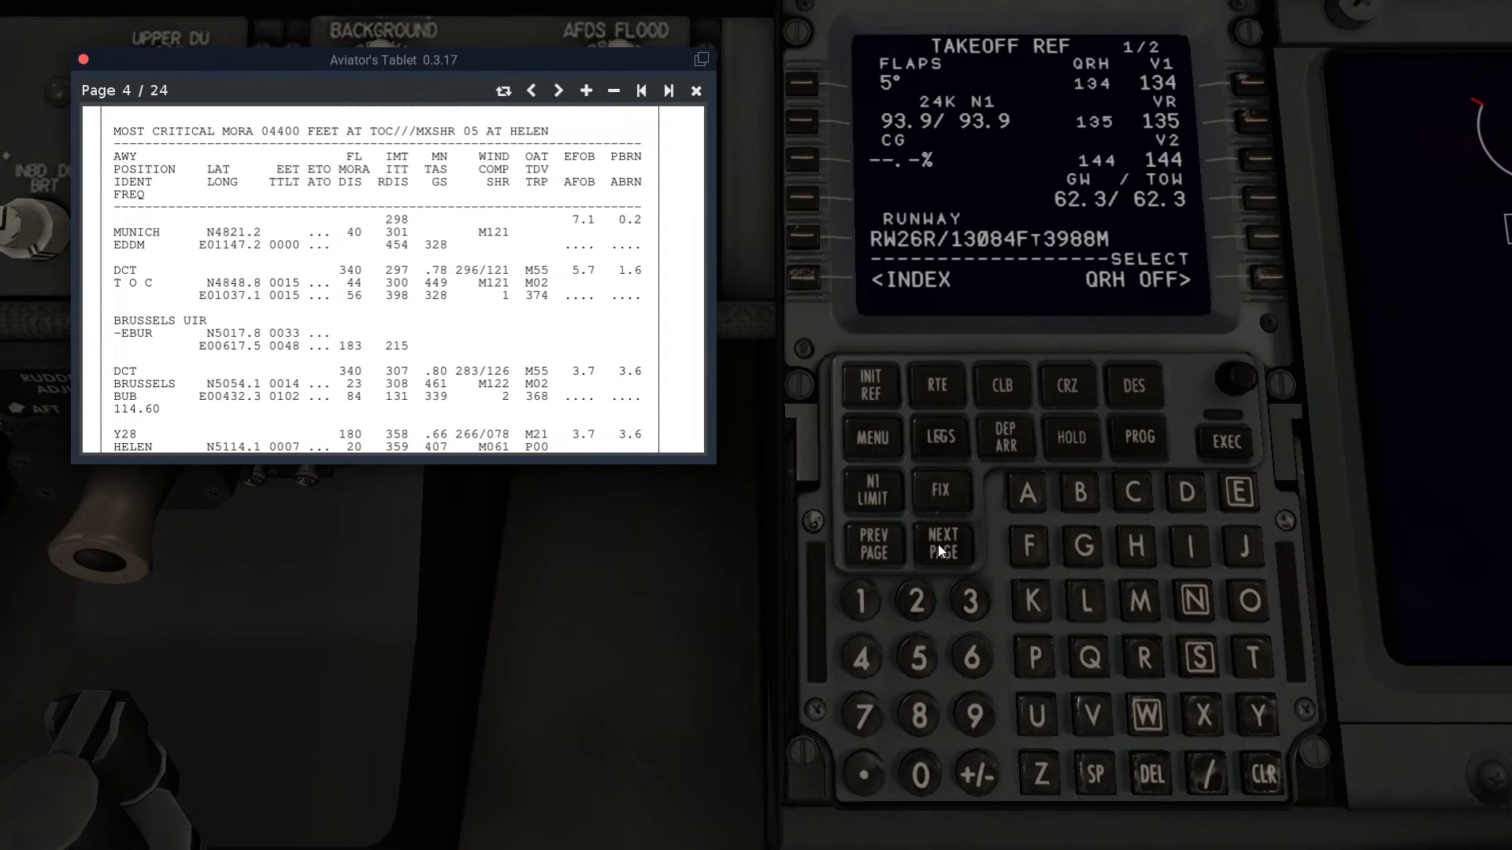
# On TAKEOFF REF page 2, set runway condition WET and SEL/OAT to +6°C.
pyautogui.click(939, 547)
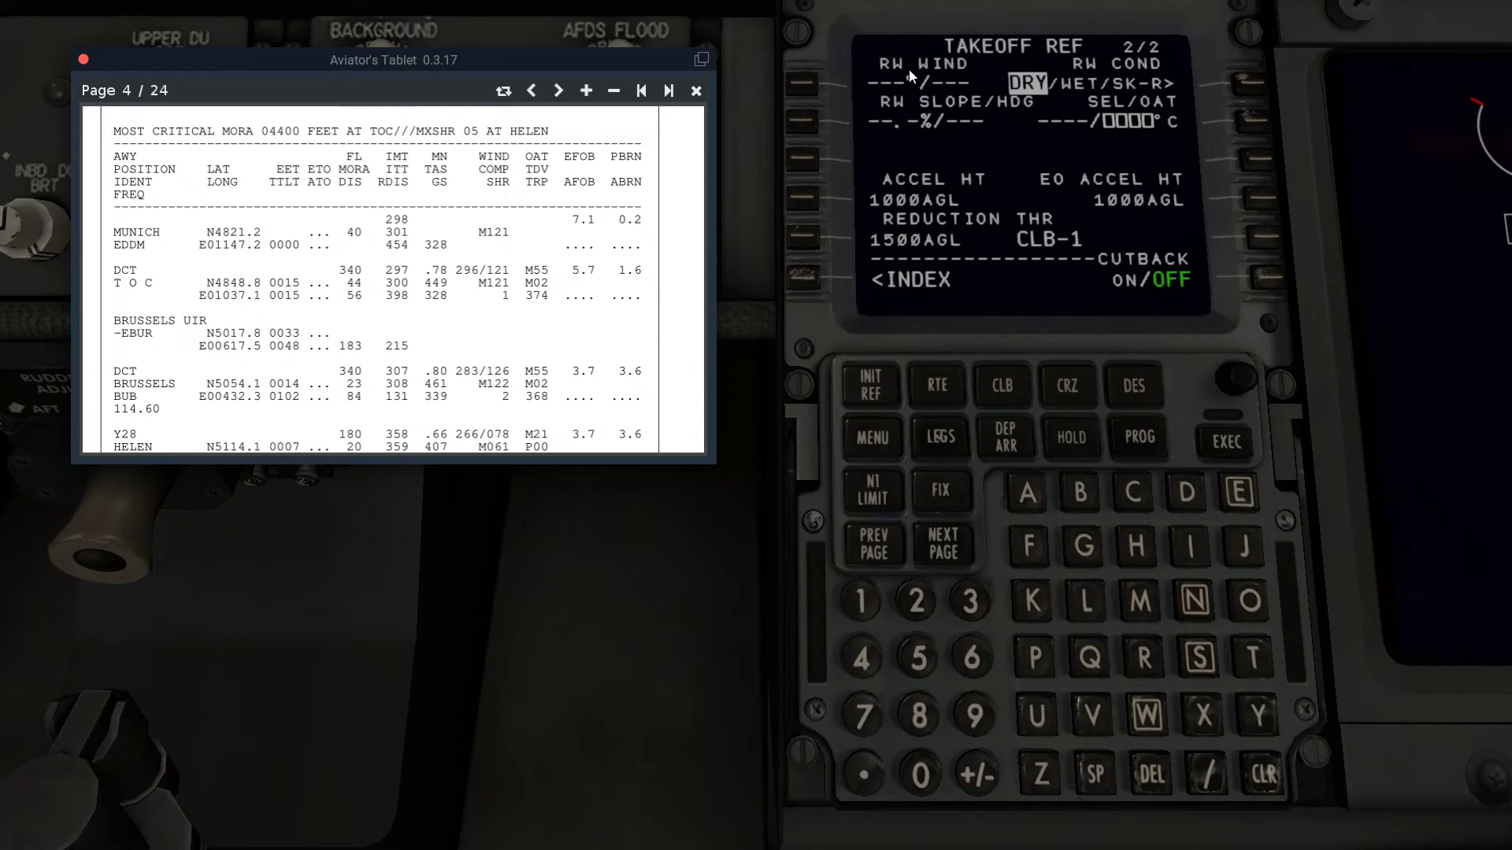
pyautogui.click(1255, 82)
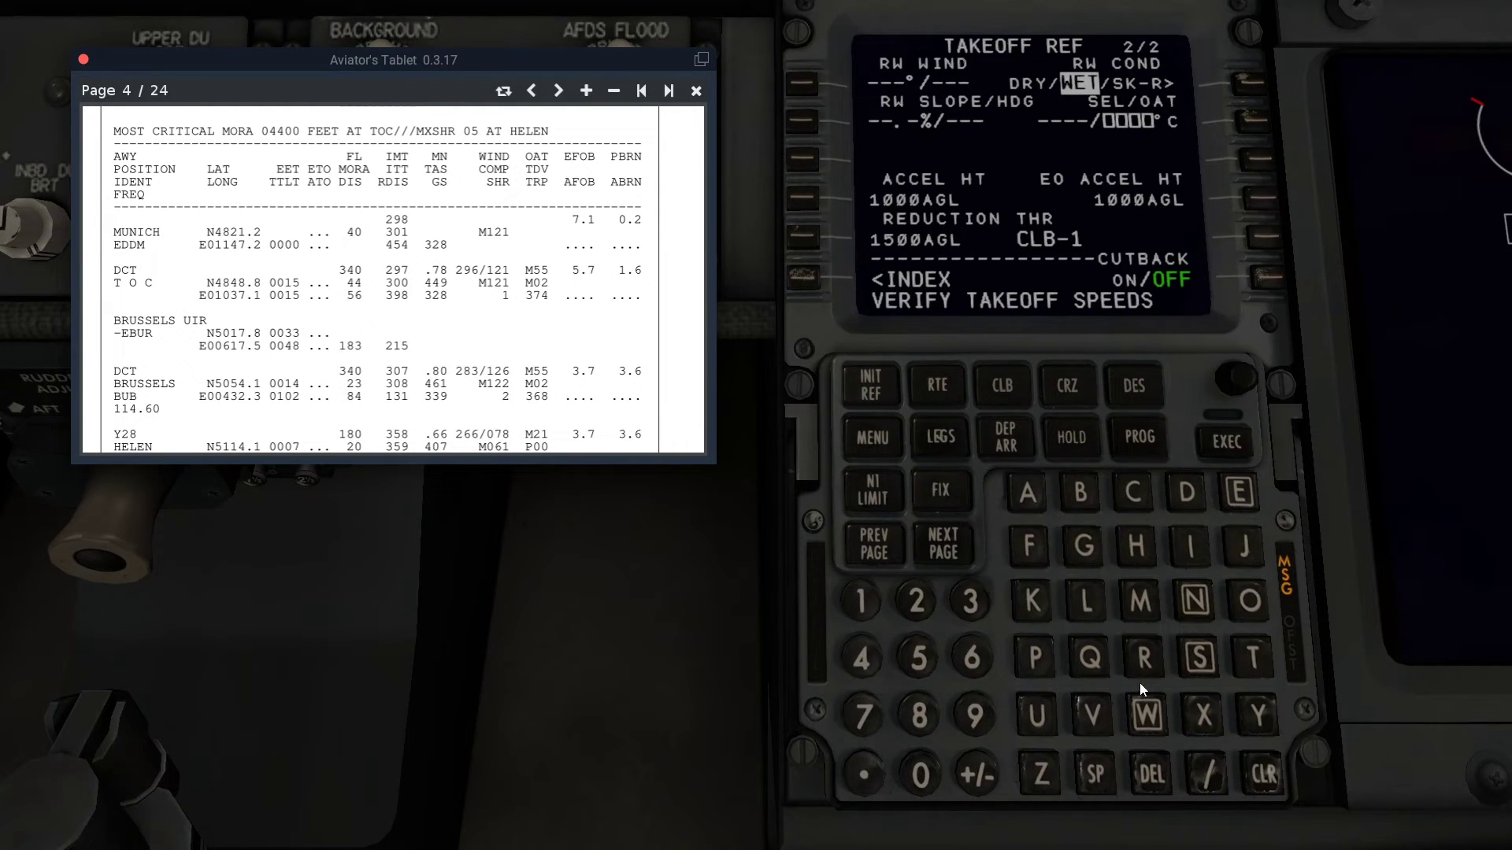
pyautogui.click(1265, 757)
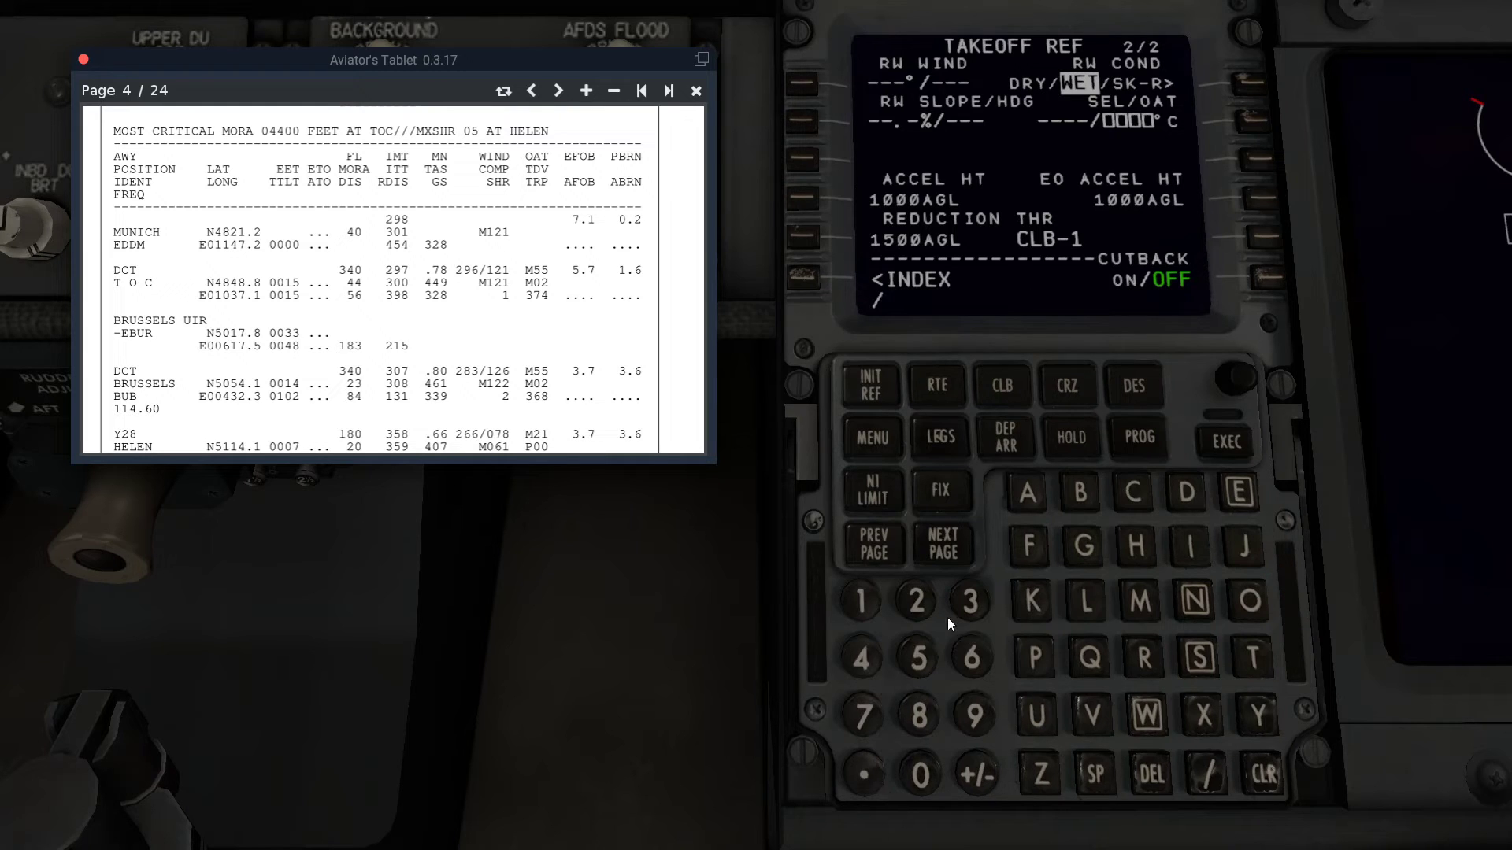
pyautogui.click(964, 649)
pyautogui.click(1254, 121)
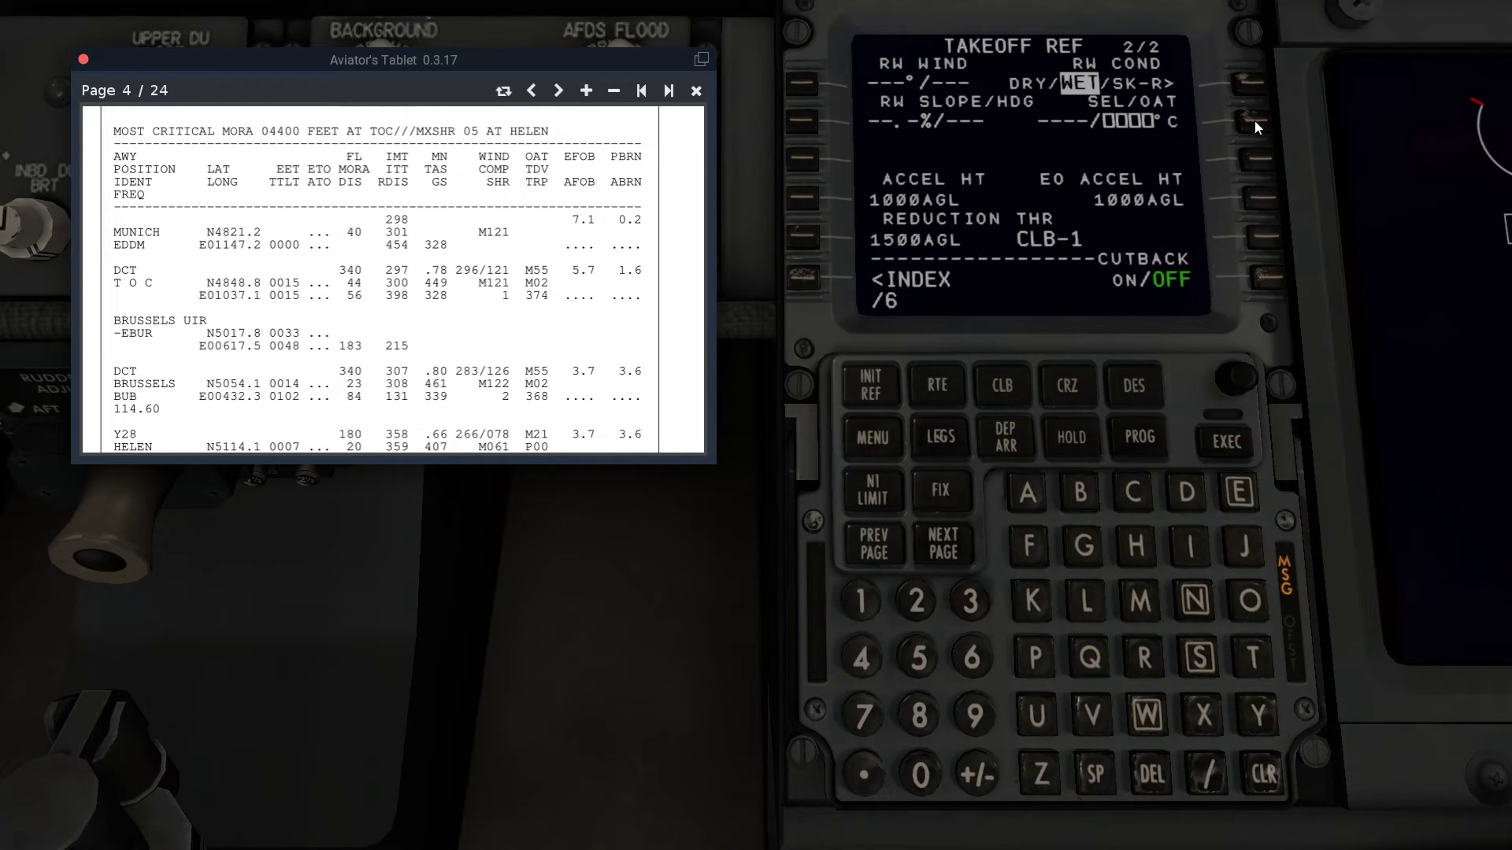
pyautogui.click(1261, 774)
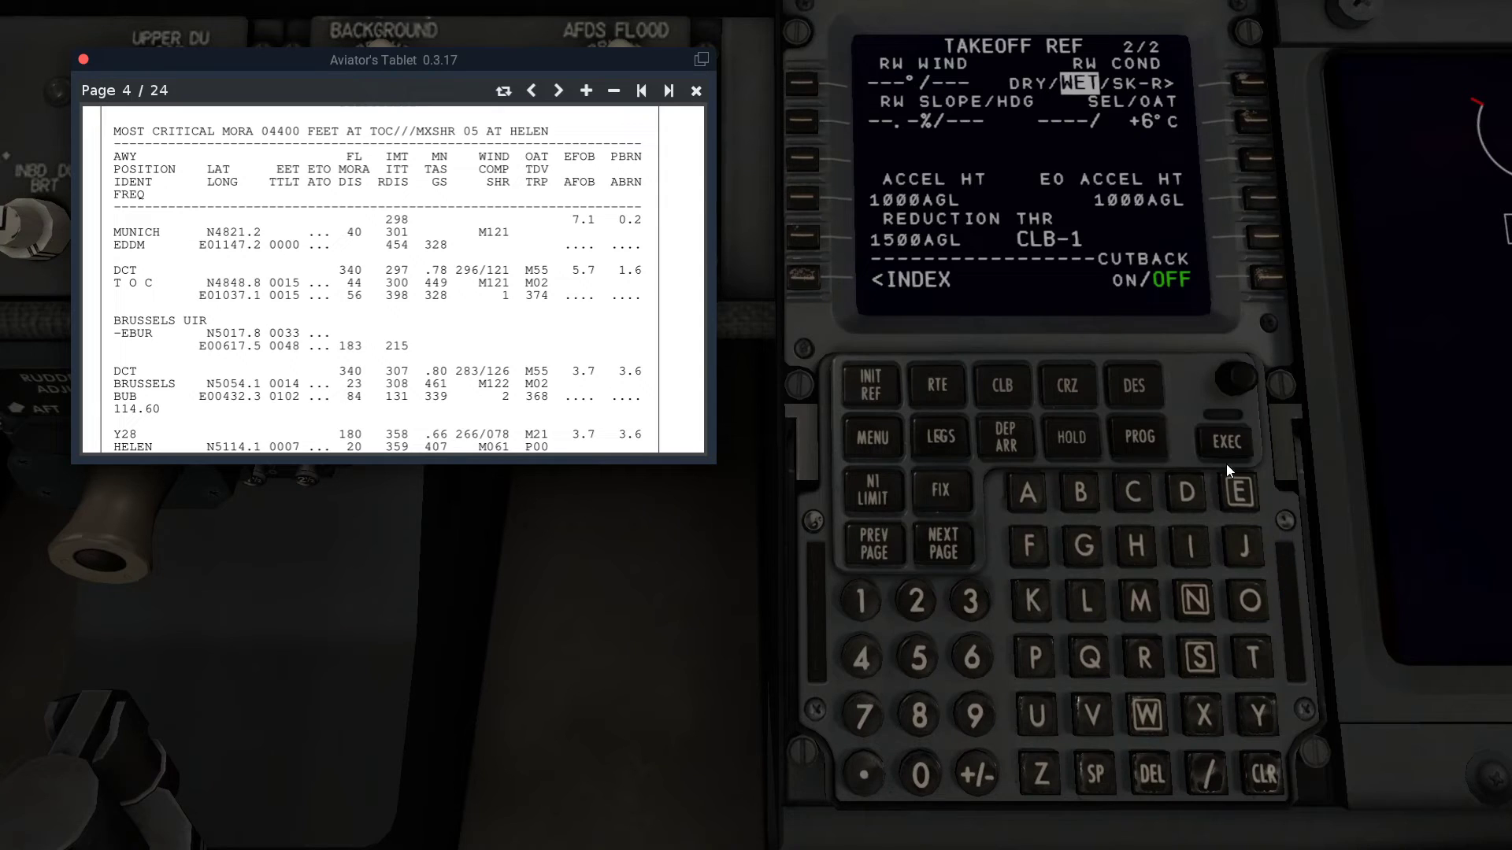
# Enter 1500 ft AGL as the takeoff ACCEL HT.
pyautogui.click(871, 613)
pyautogui.click(926, 653)
pyautogui.click(925, 771)
pyautogui.click(928, 774)
pyautogui.click(803, 197)
# Accept the recalculated QRH V1 of 126 on TAKEOFF REF page 1 and hide the tablet.
pyautogui.click(866, 548)
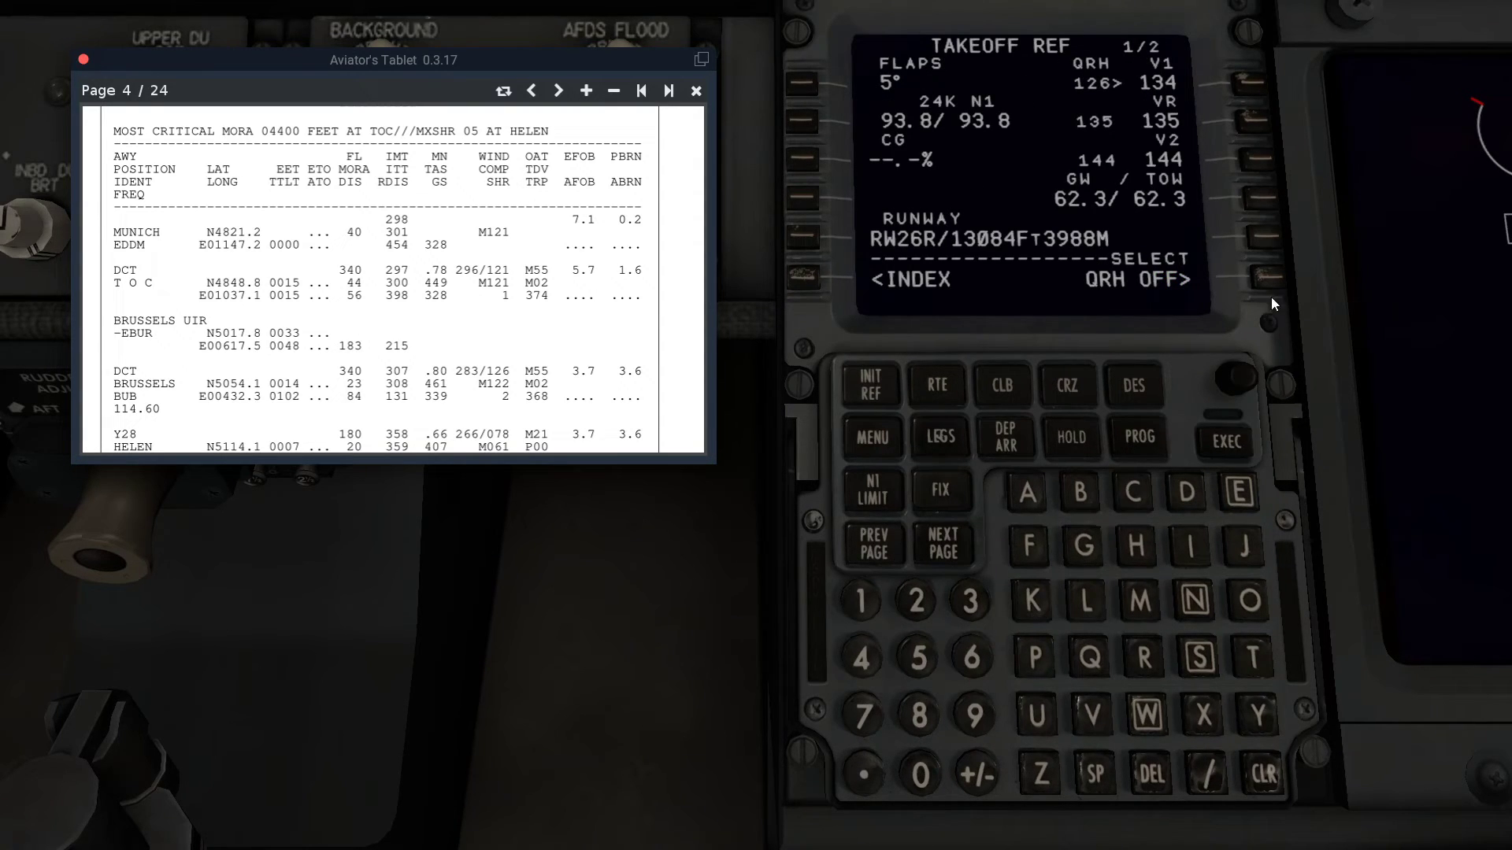
pyautogui.click(1247, 82)
pyautogui.press('Escape')
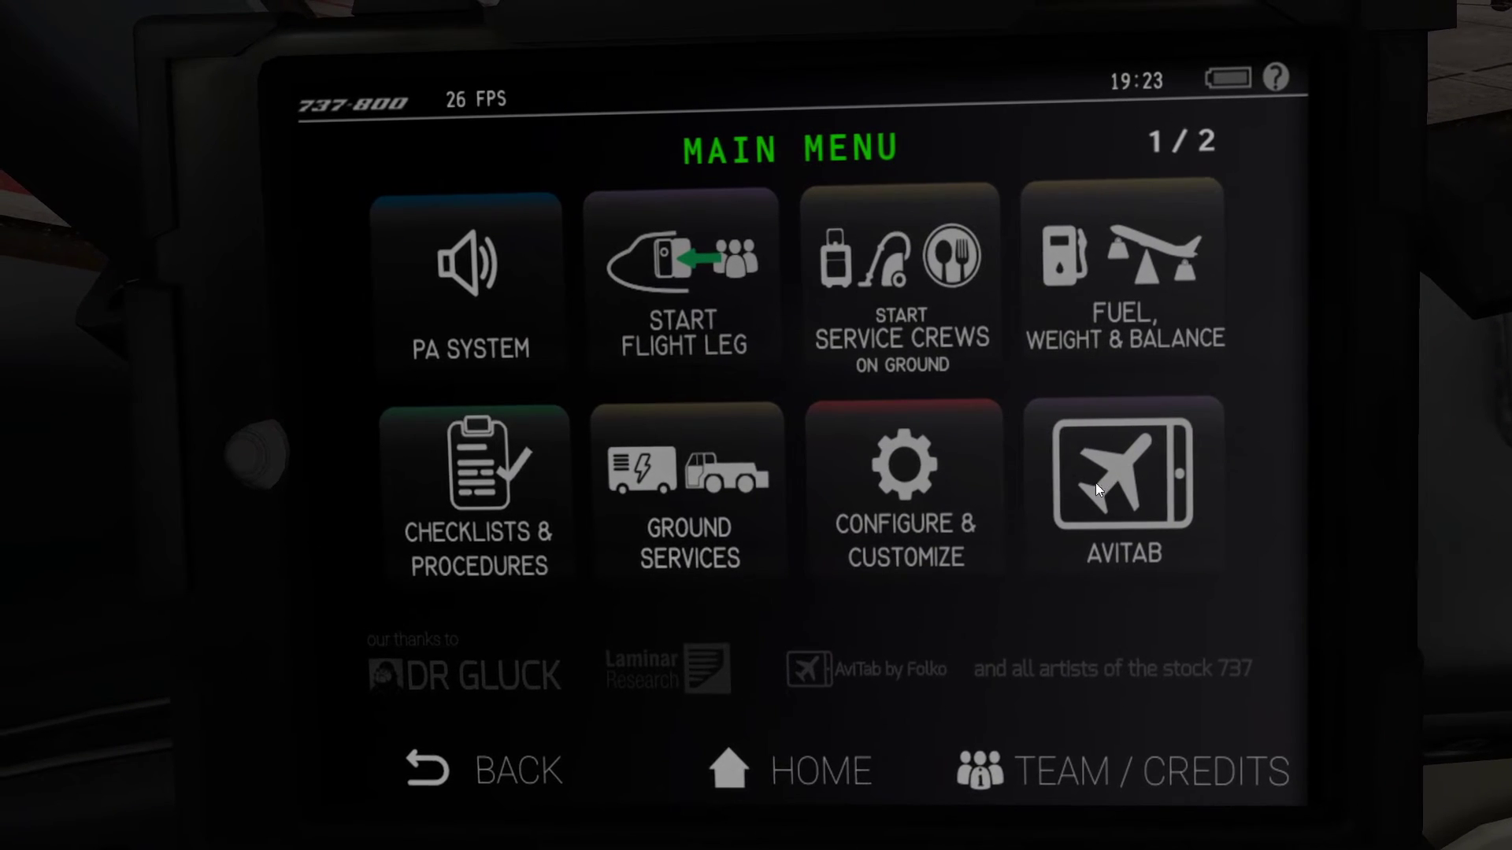
# Go through the EFB payload and CG envelope pages, ending on the summary showing 7500 kg fuel and TOW CG 24.5%.
pyautogui.click(1114, 285)
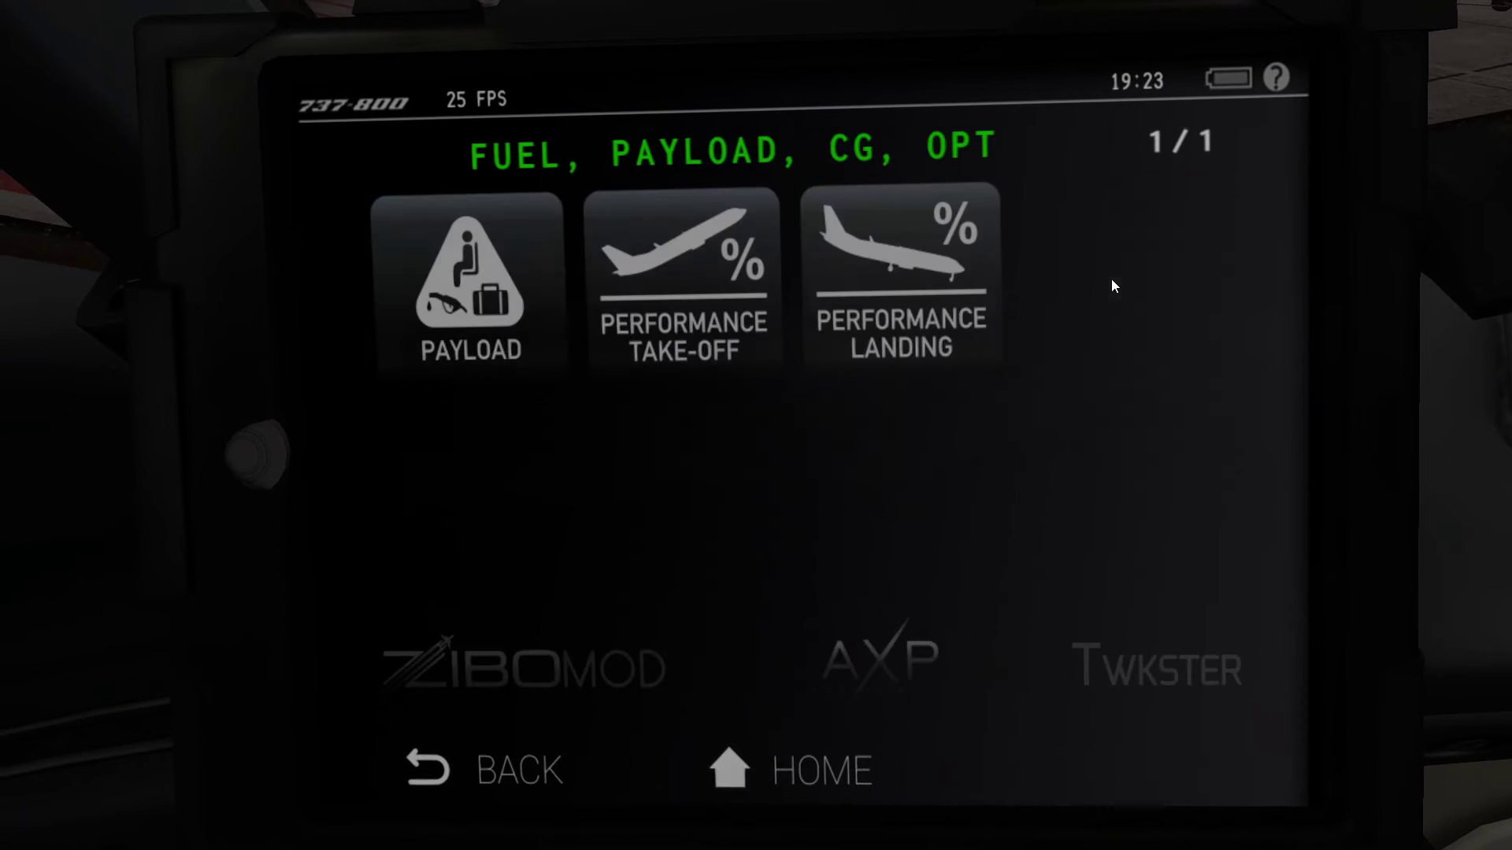
pyautogui.click(471, 295)
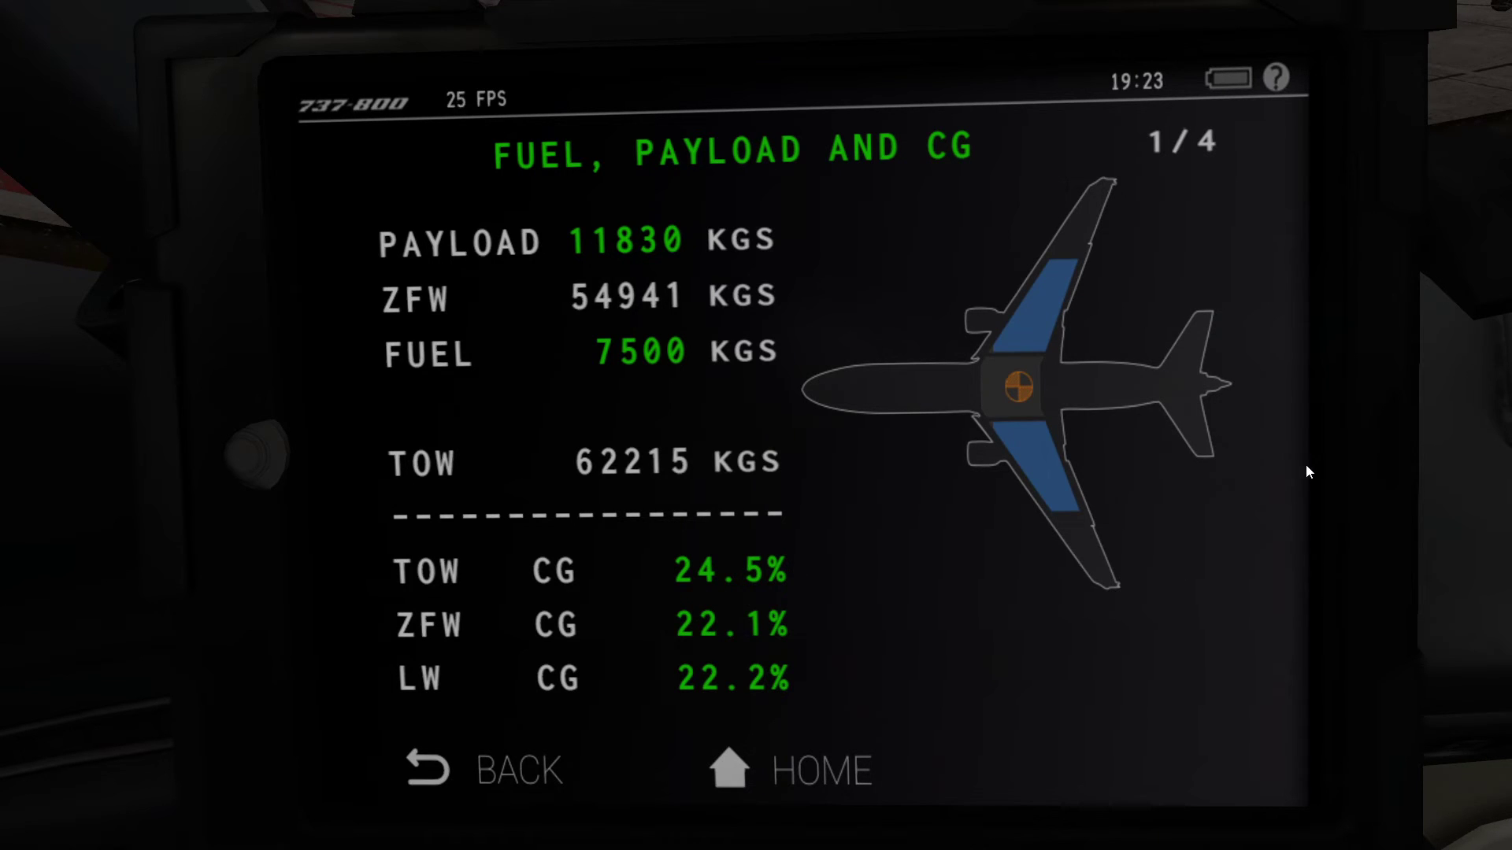
pyautogui.click(1292, 482)
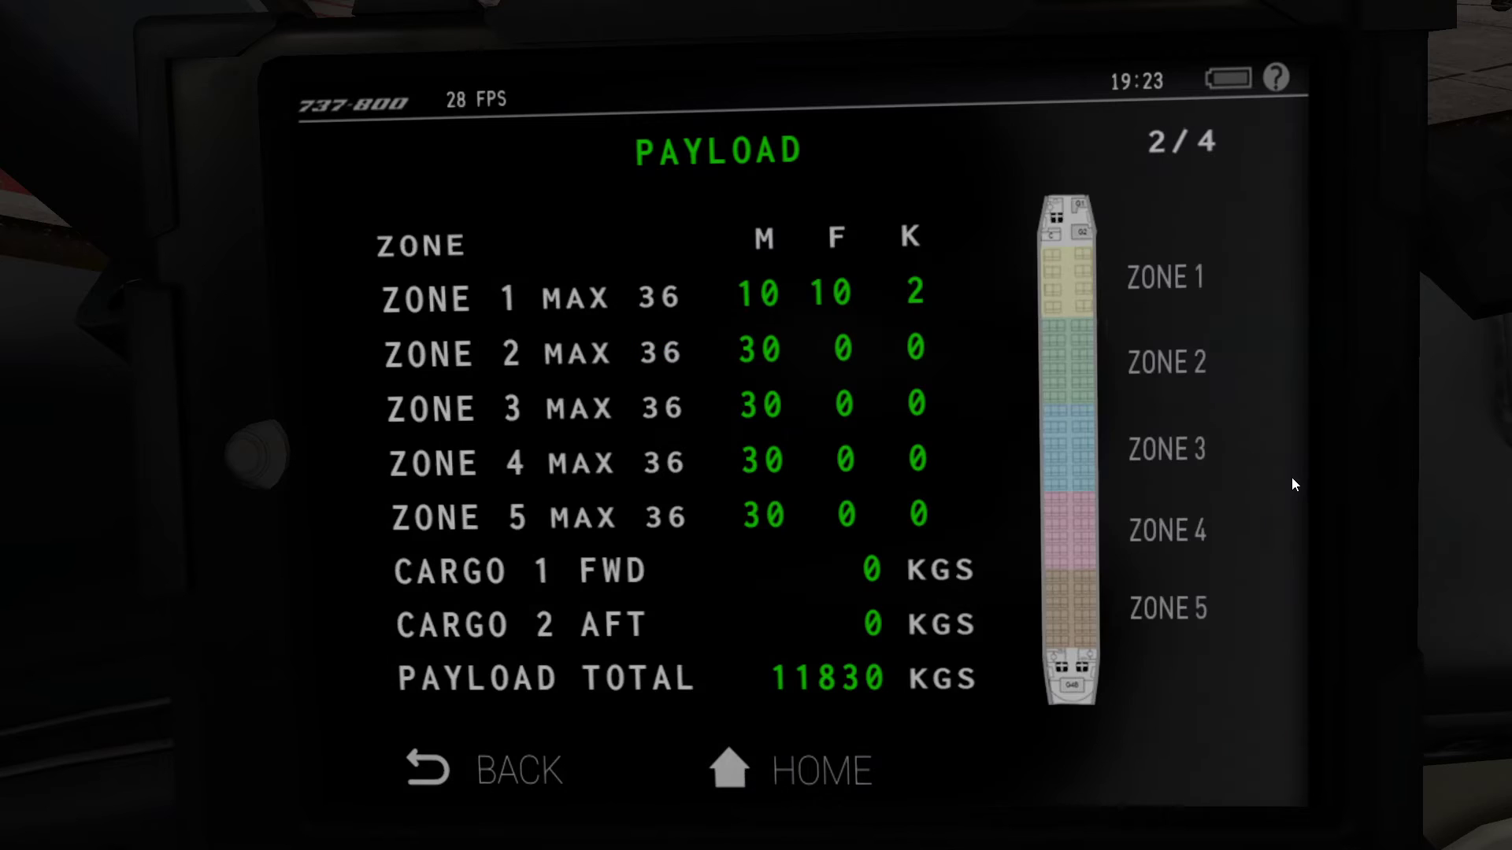
pyautogui.click(1289, 438)
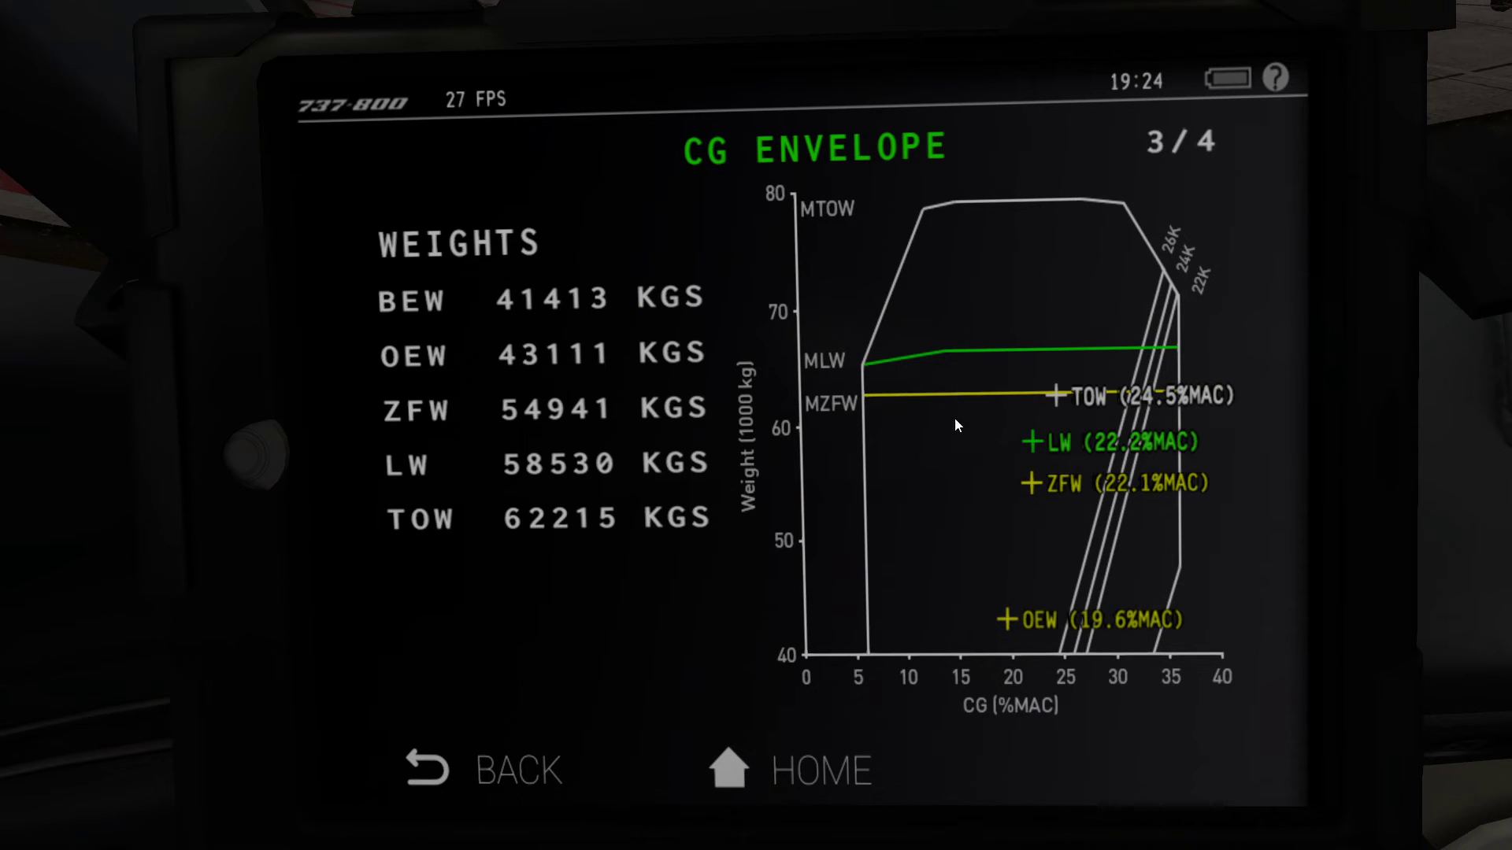
pyautogui.click(345, 452)
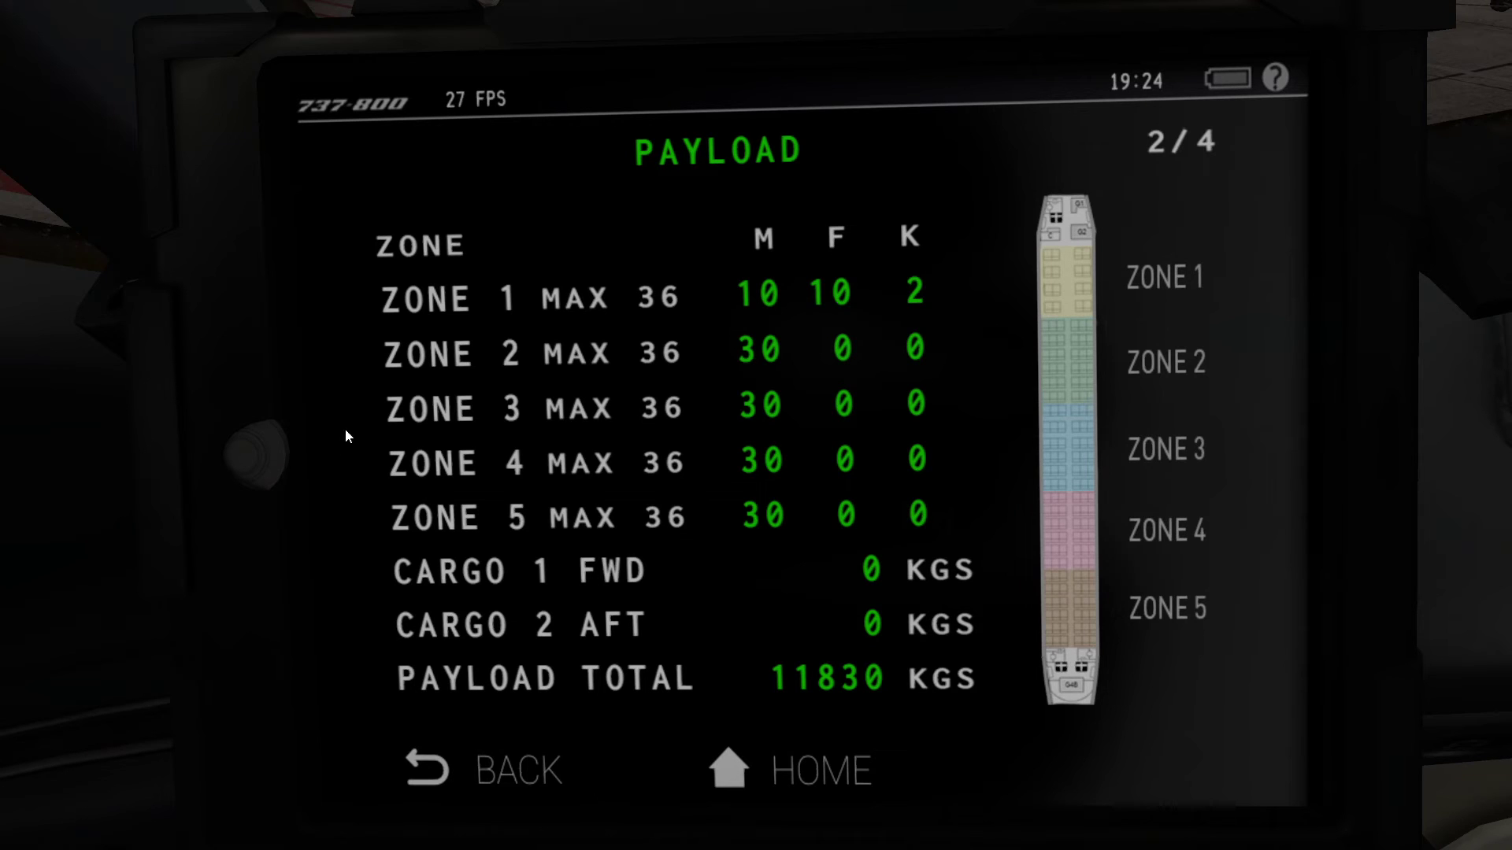
pyautogui.click(483, 770)
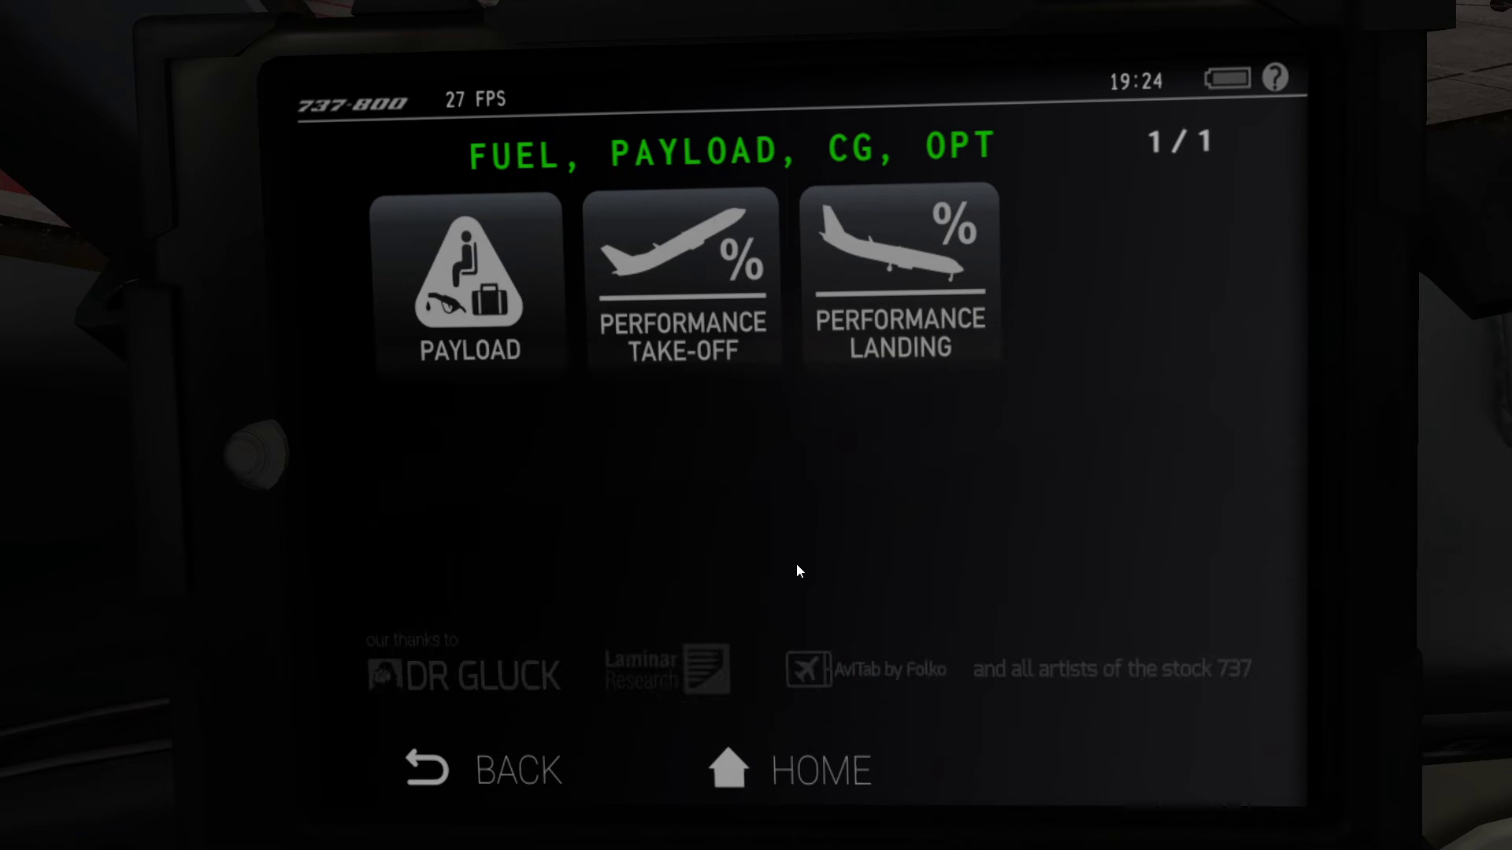
pyautogui.click(432, 326)
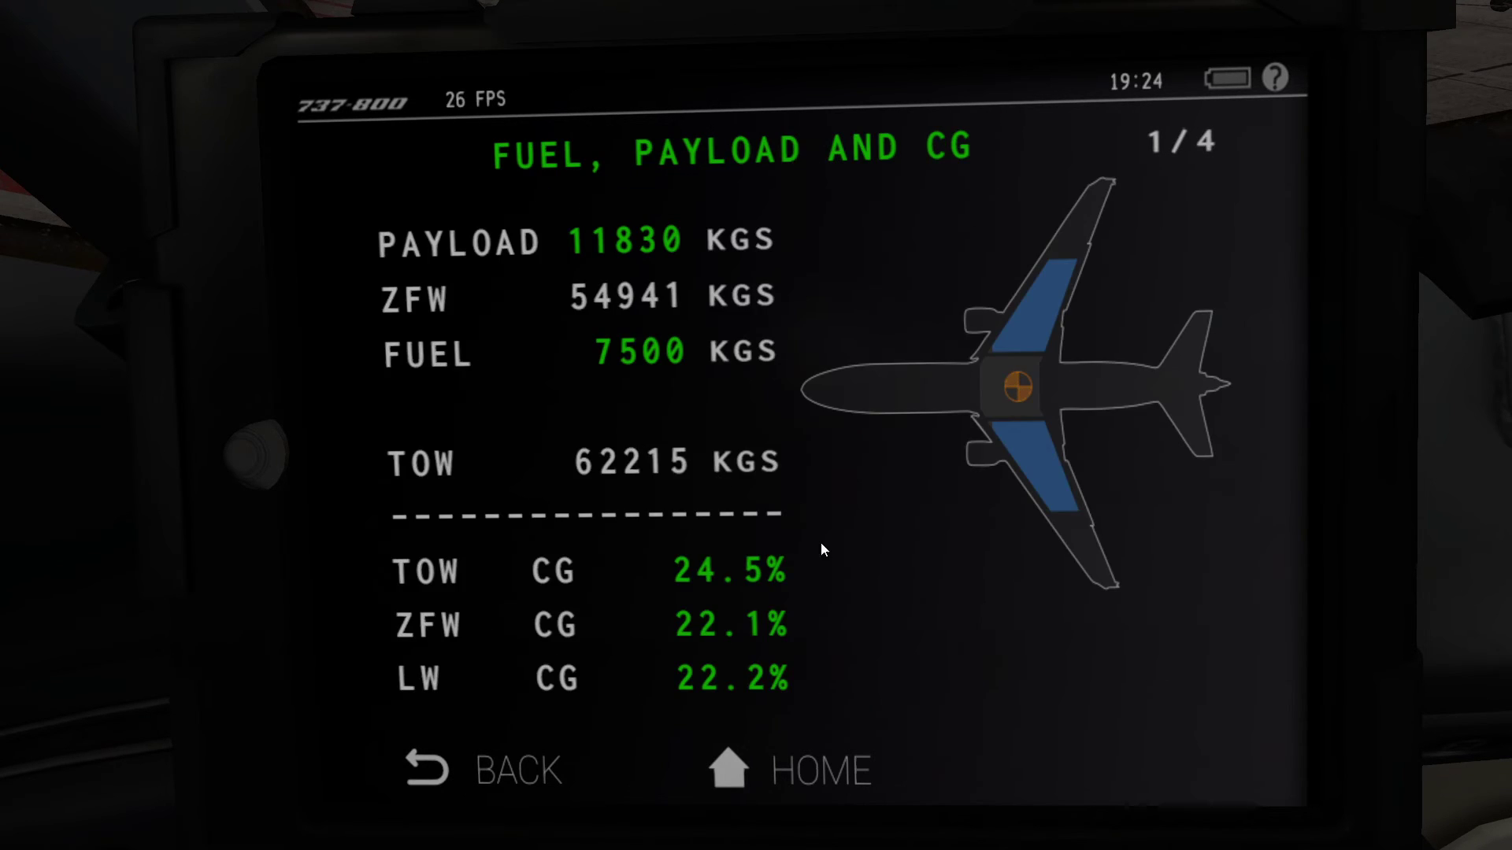
# Enter a takeoff CG of 24.5% on TAKEOFF REF to get stabilizer trim 5.00.
pyautogui.press('KP_2')
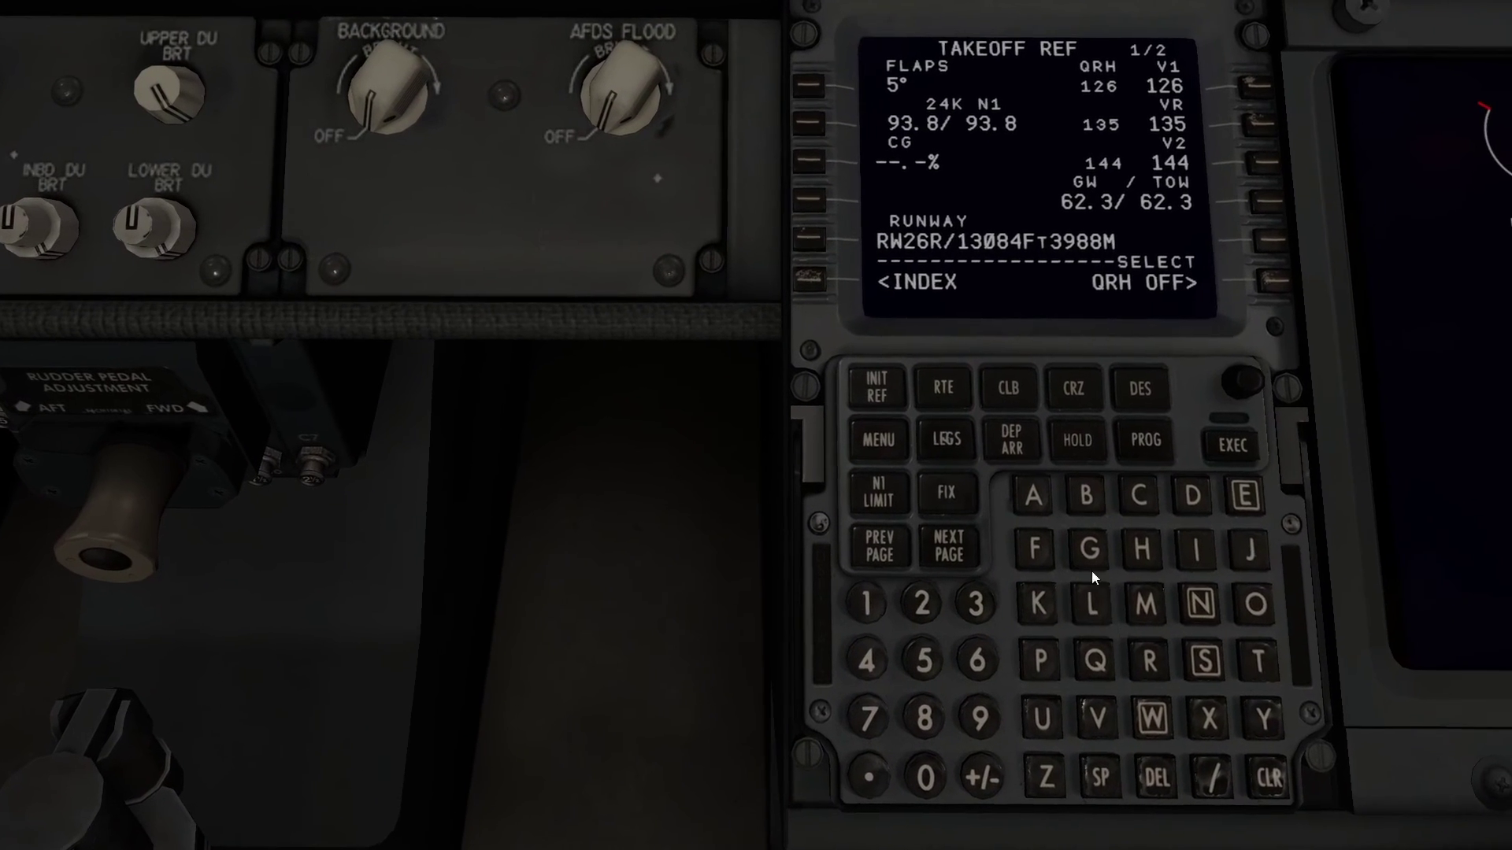
pyautogui.click(917, 600)
pyautogui.click(875, 659)
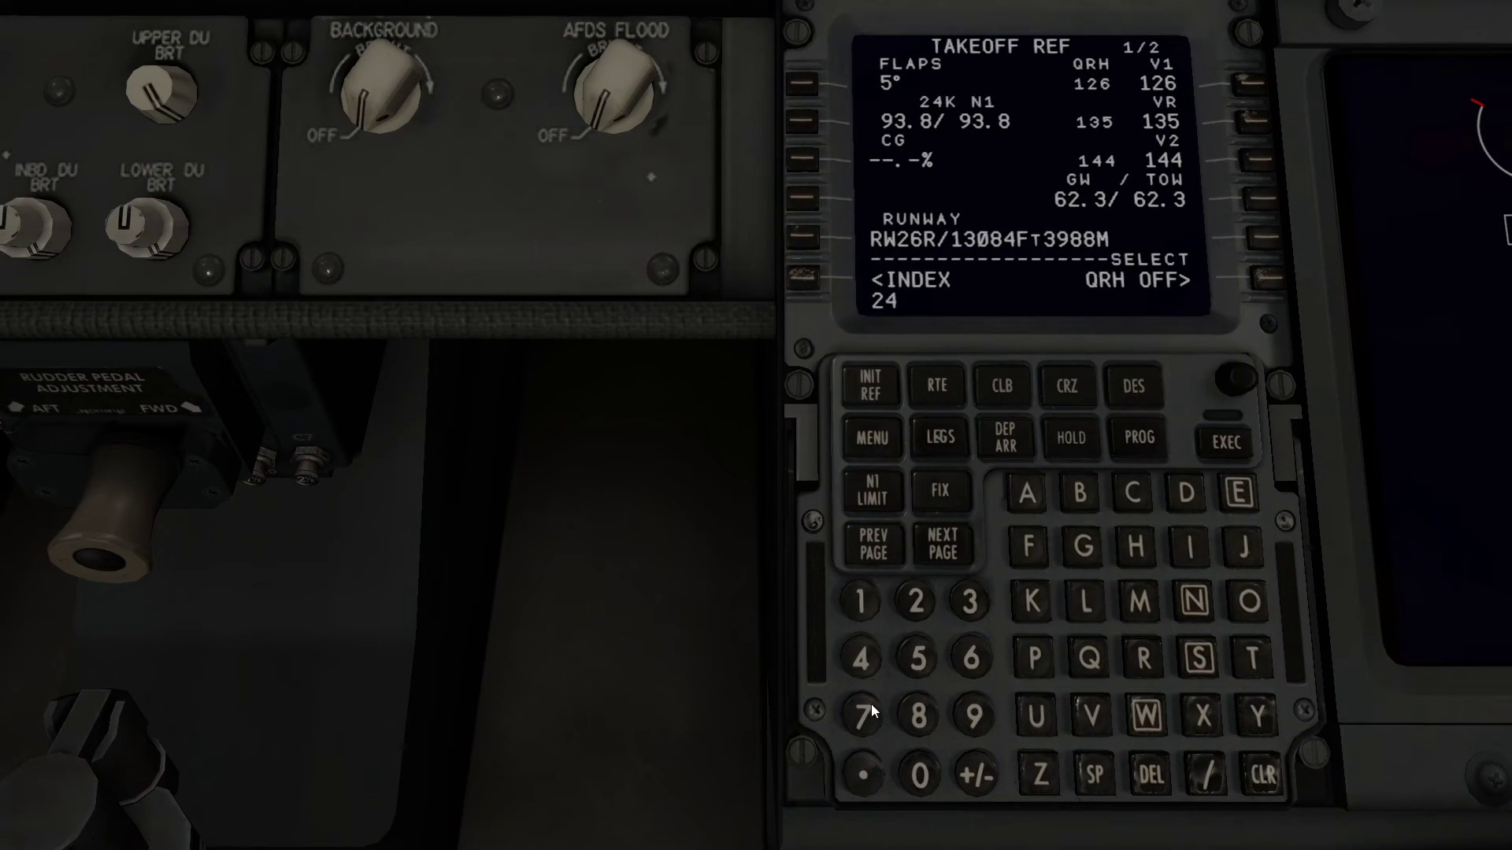
pyautogui.click(919, 647)
pyautogui.click(804, 160)
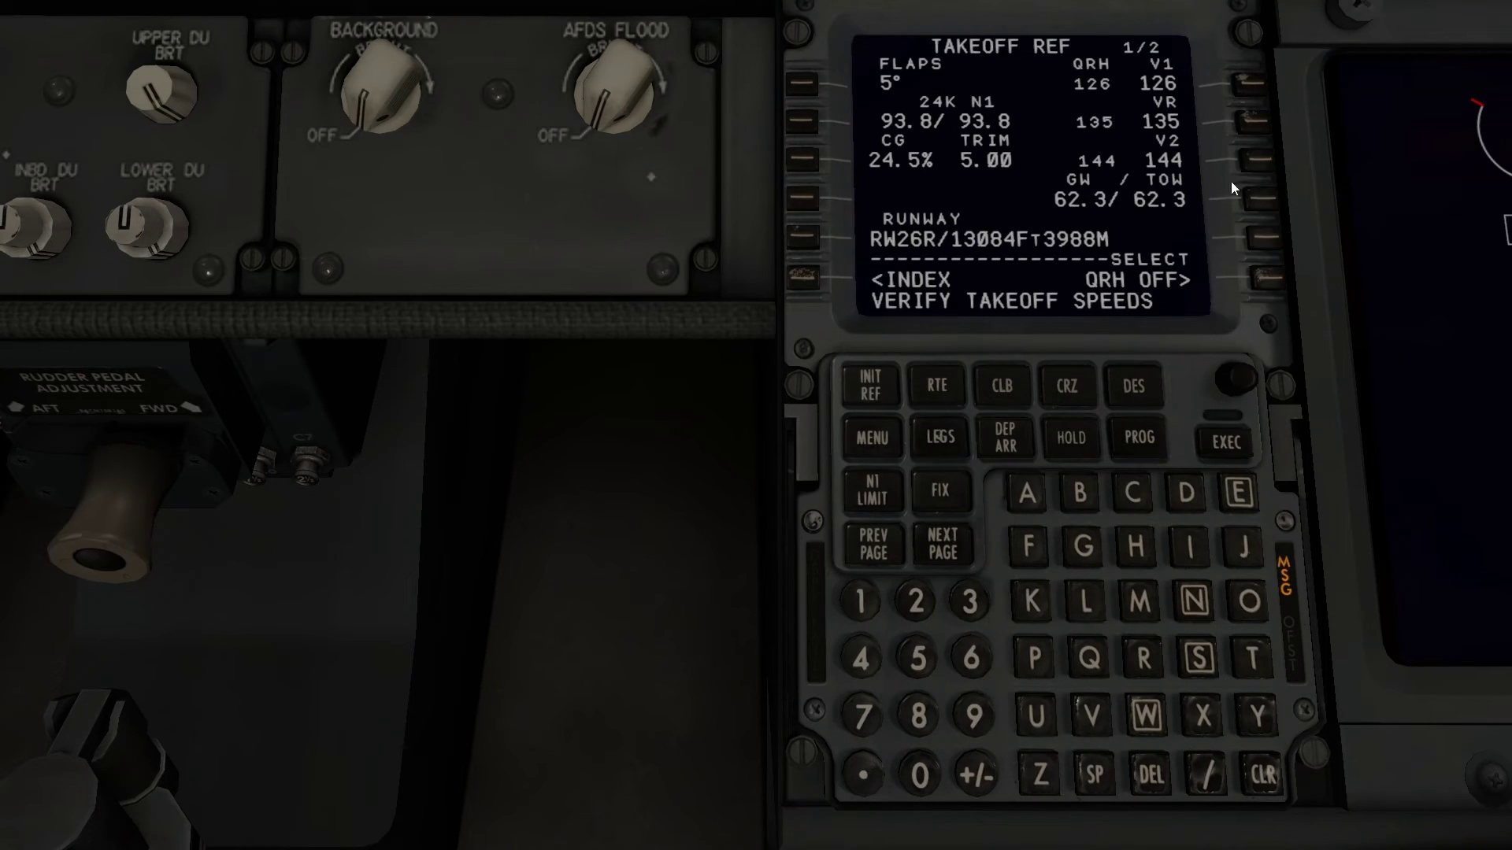
pyautogui.click(1266, 778)
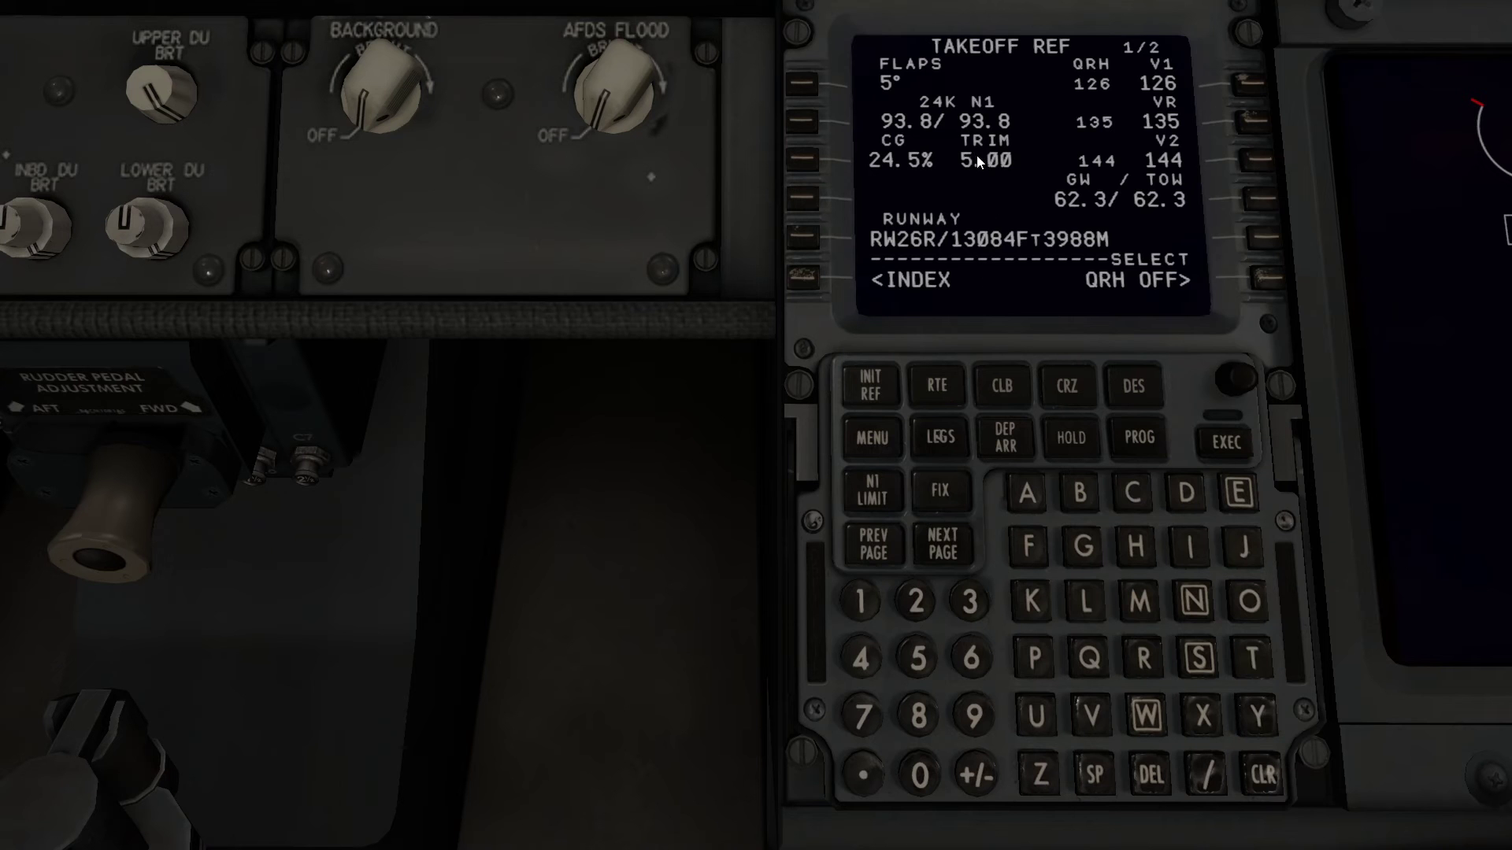
# Look at the stabilizer trim wheel in the cockpit, then zoom back to the FMC.
pyautogui.press('KP_1')
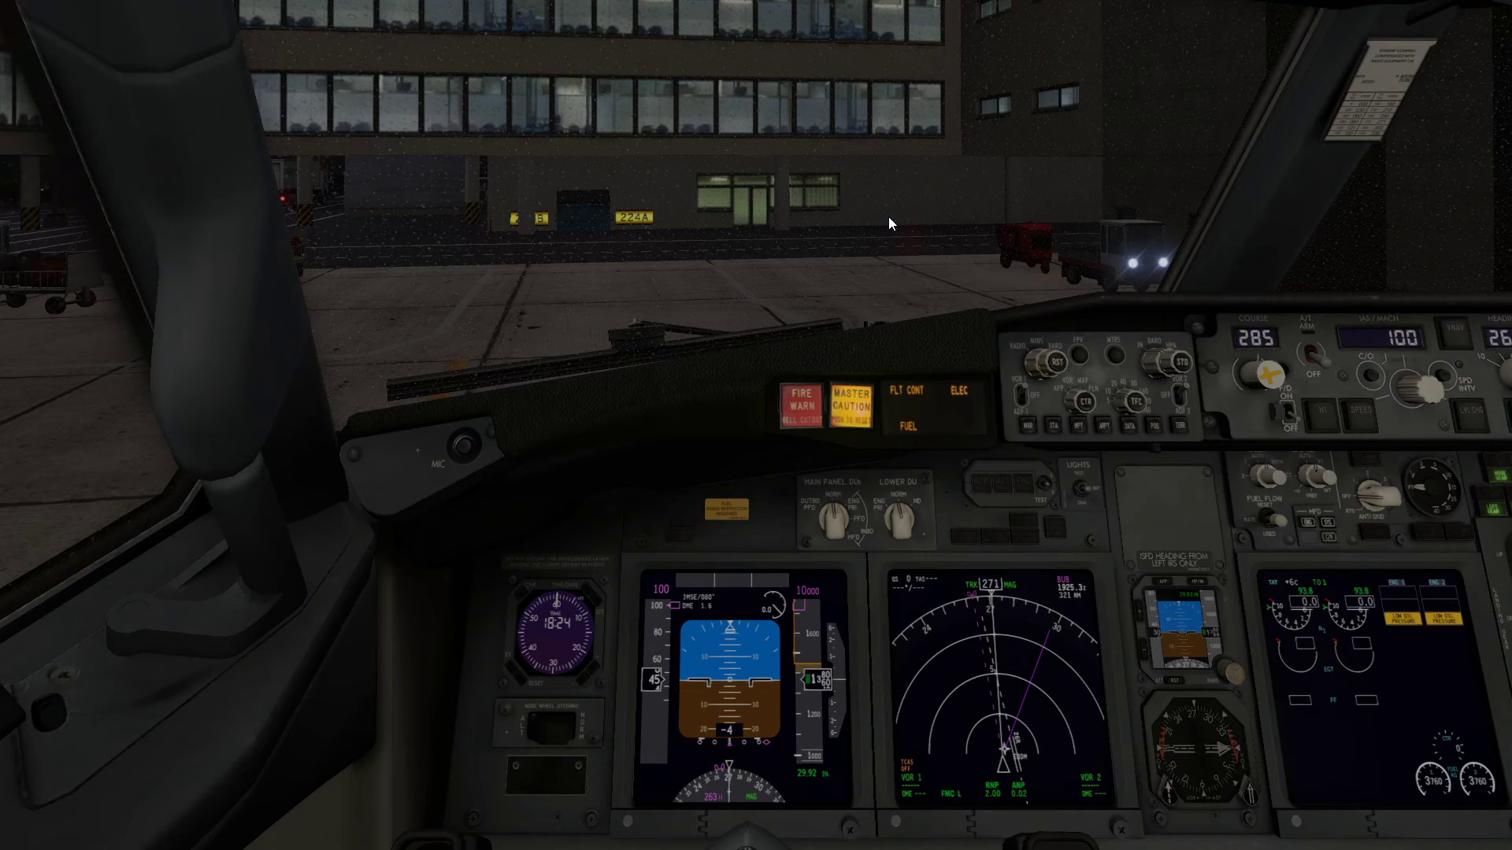
pyautogui.press('KP_2')
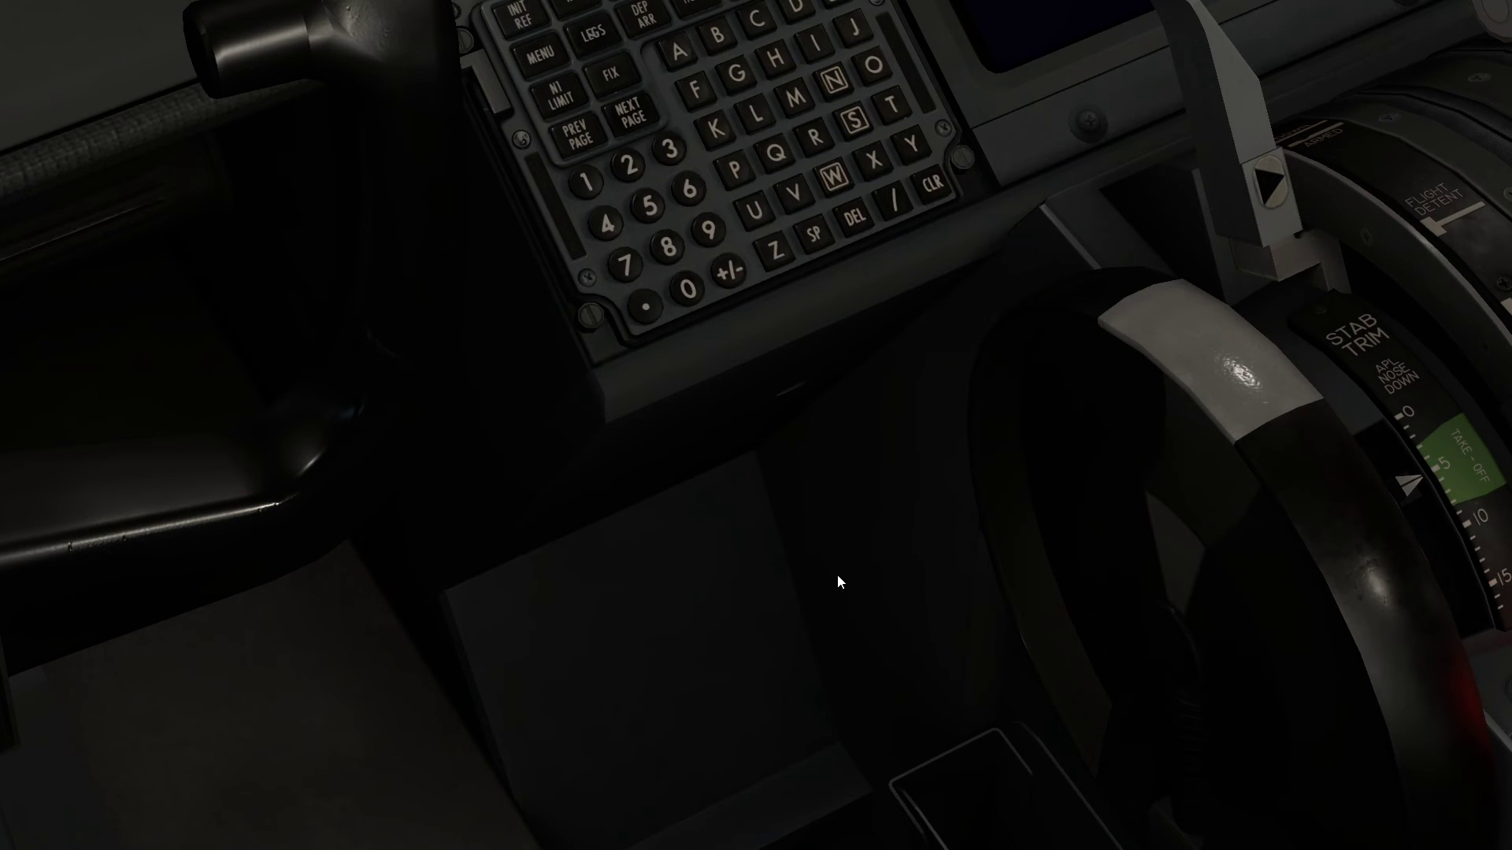
pyautogui.press('KP_1')
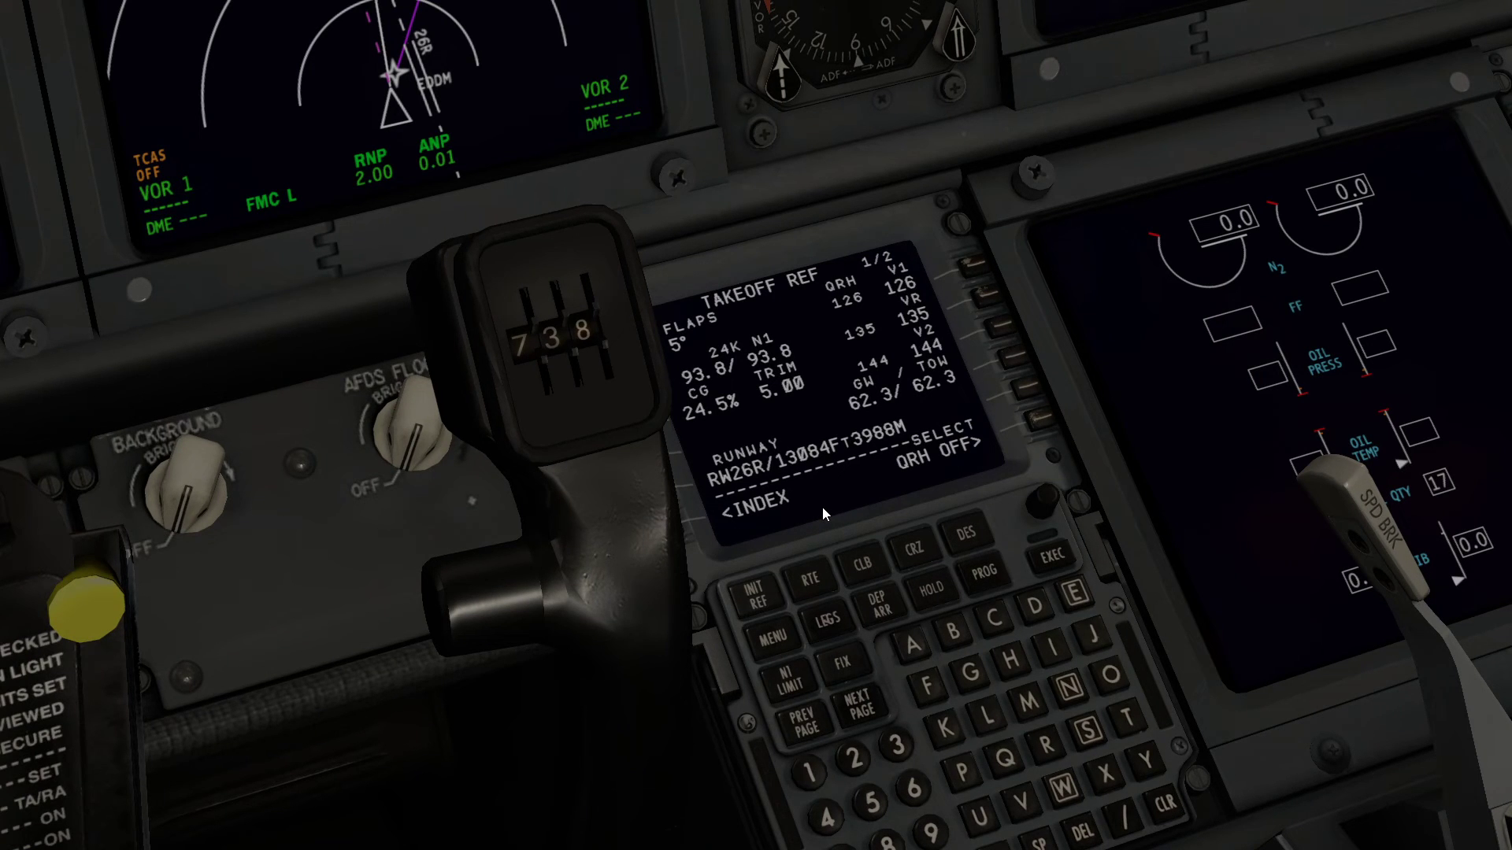
pyautogui.press('KP_2')
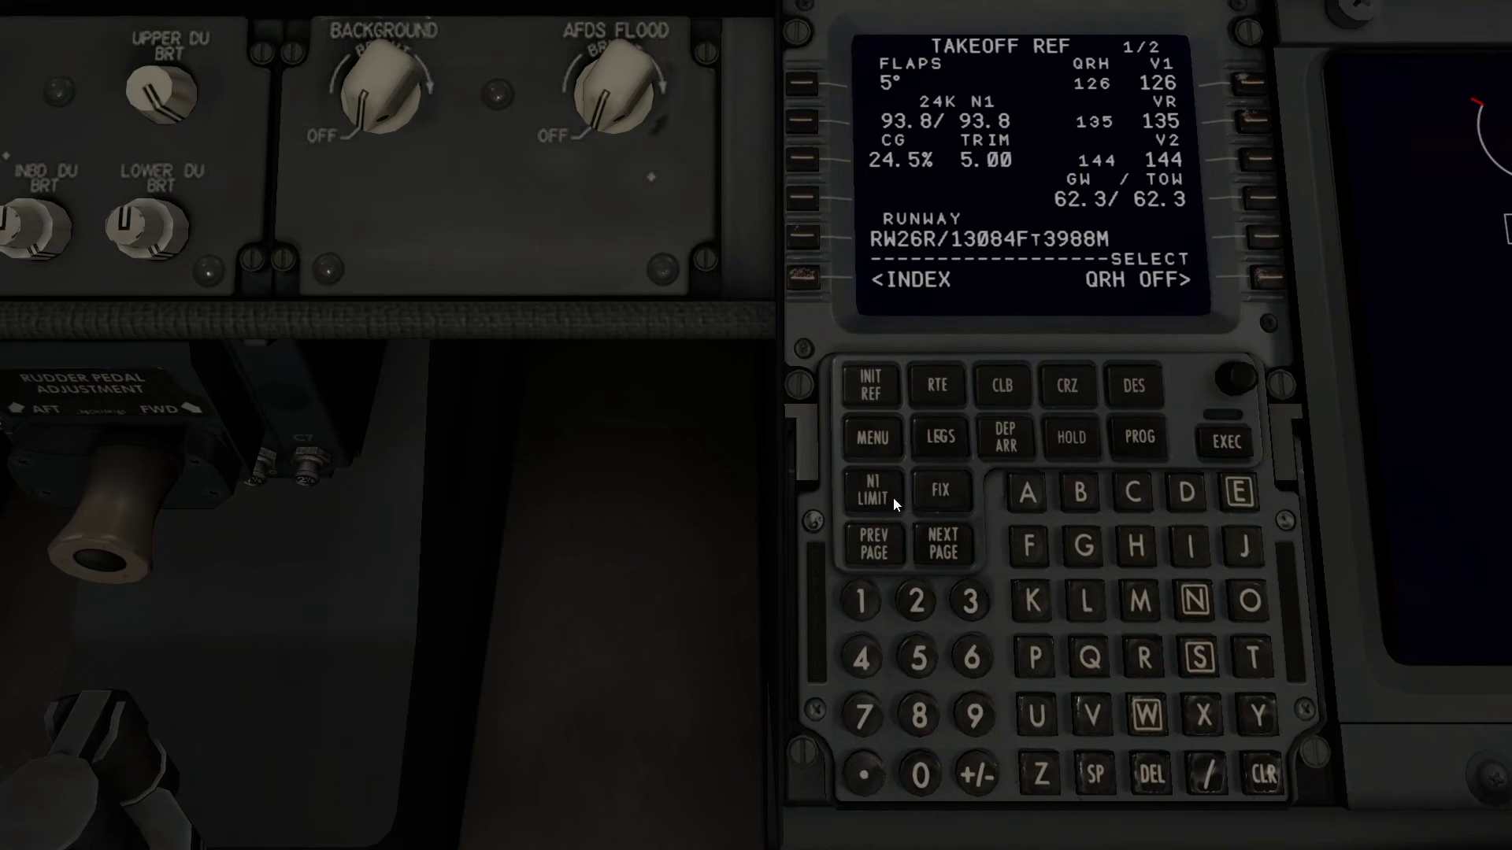
# In the LEGS list, move RW24 up after RIVER to close the discontinuity, then execute.
pyautogui.click(941, 439)
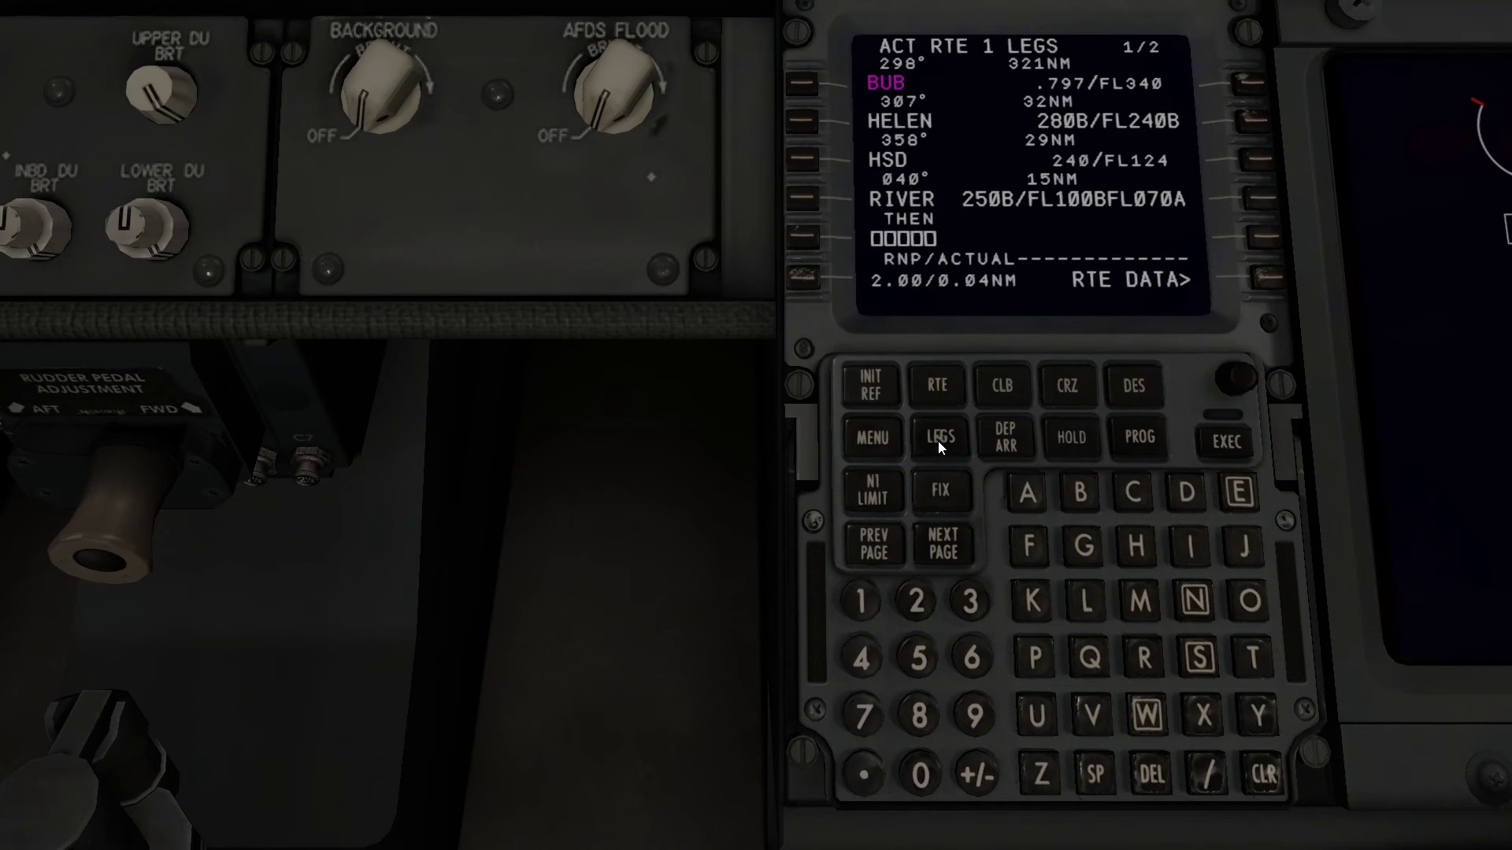
pyautogui.click(949, 547)
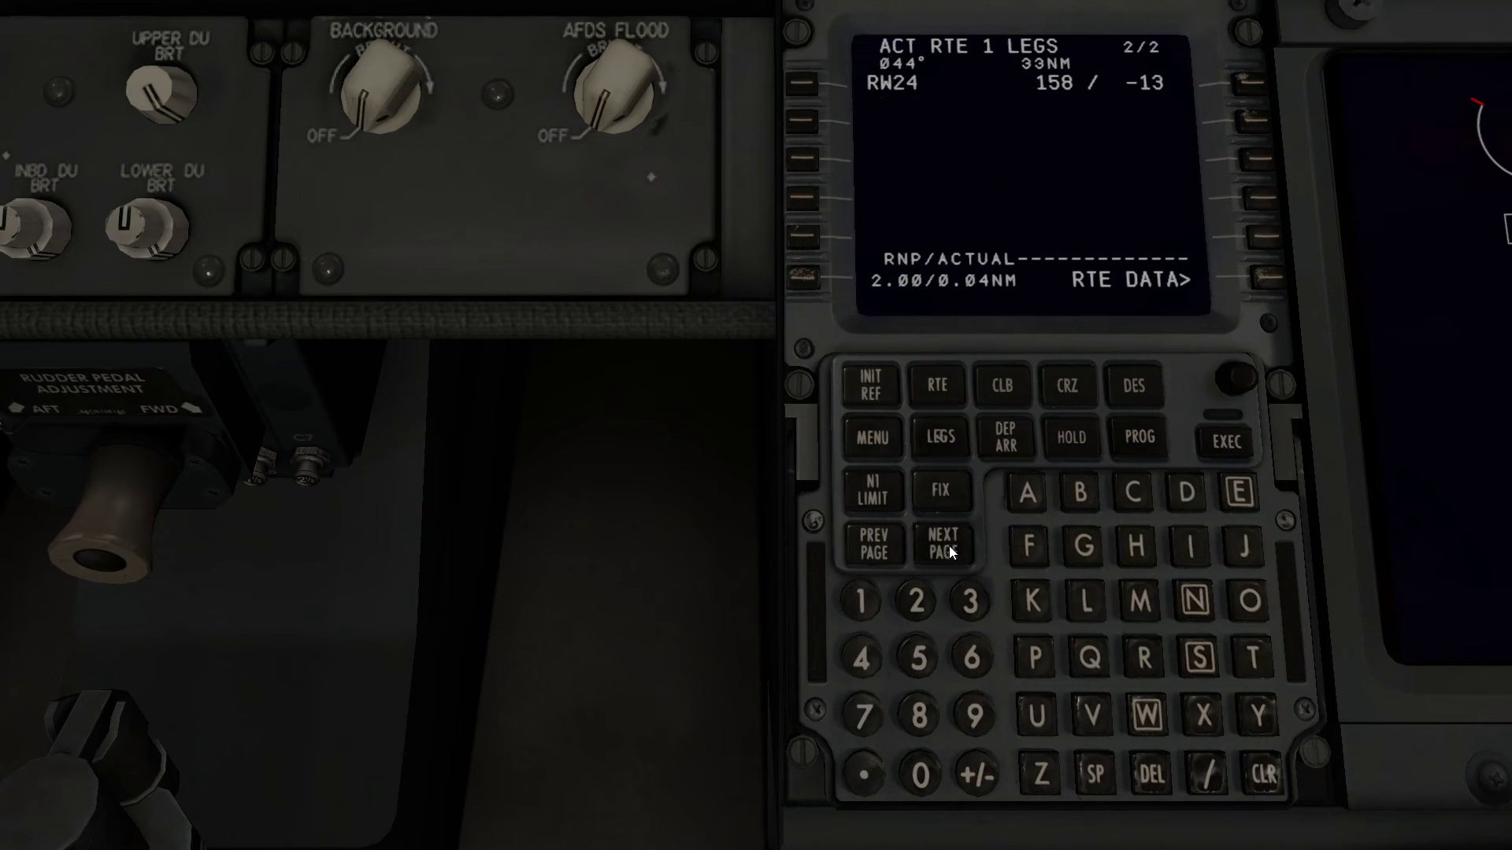
pyautogui.click(802, 87)
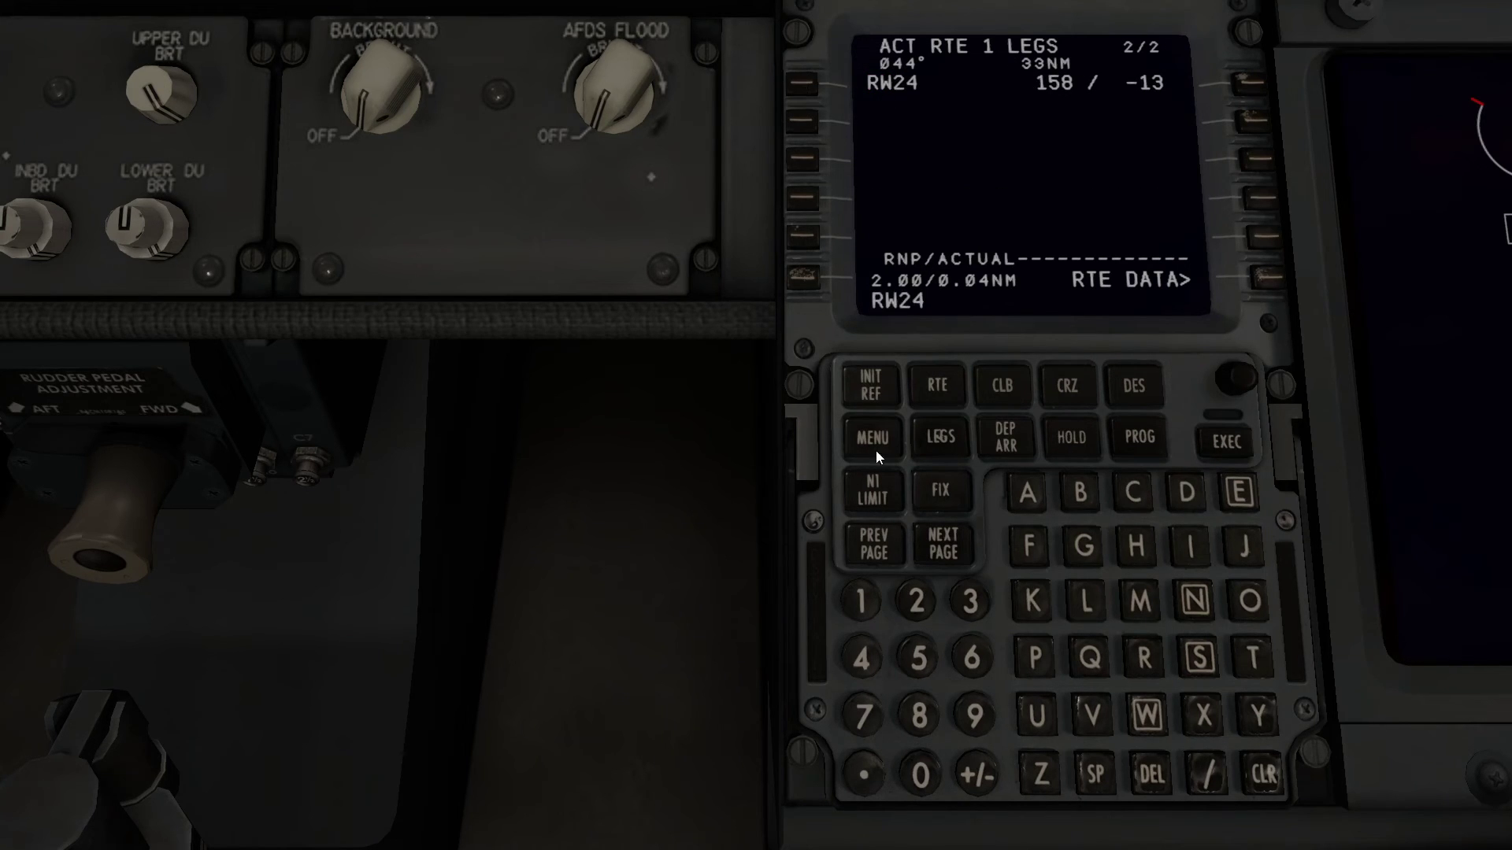
pyautogui.click(876, 545)
pyautogui.click(802, 242)
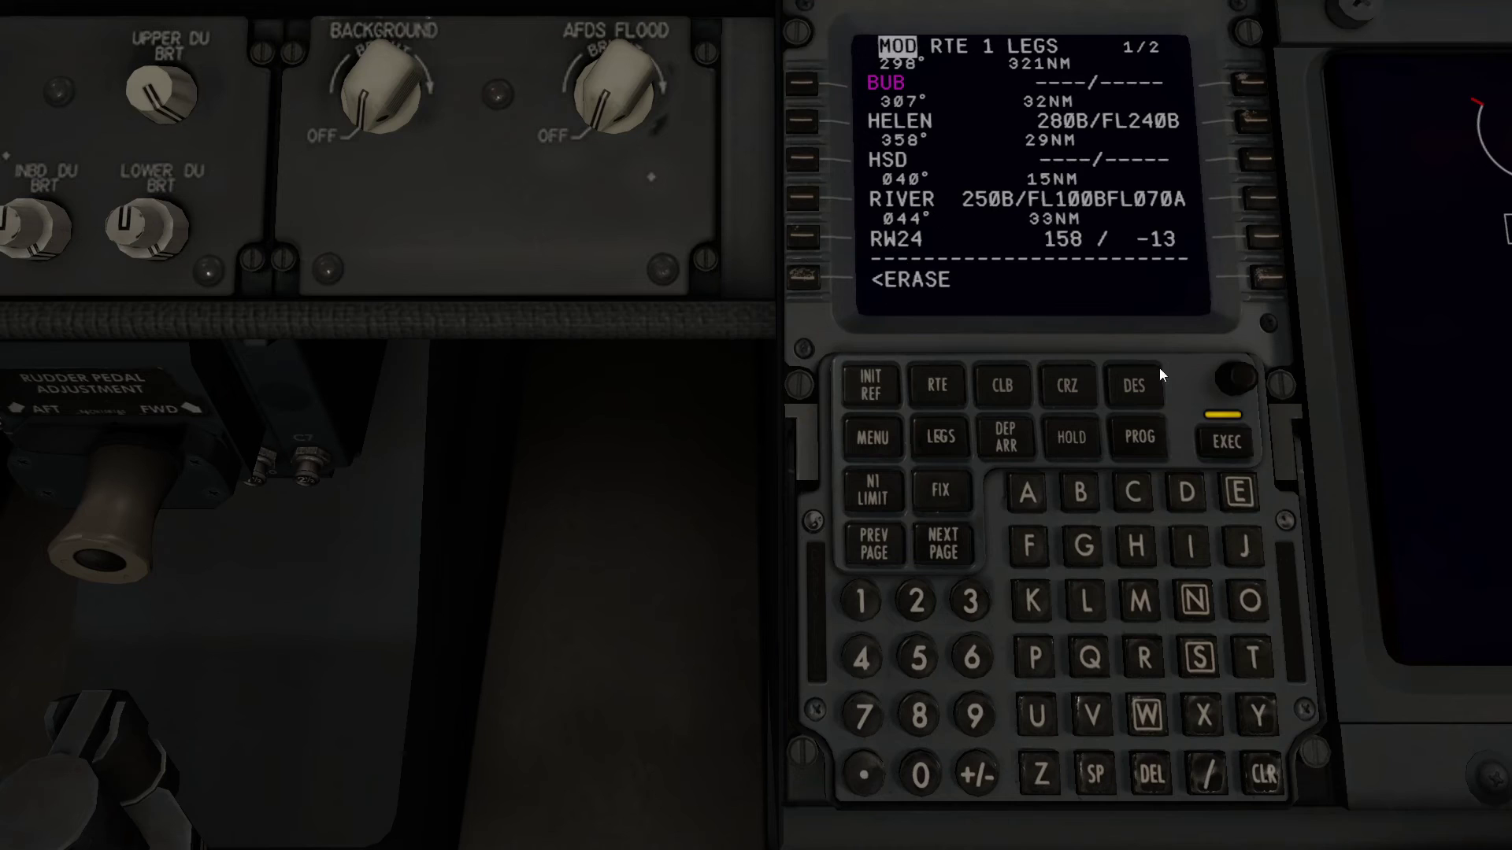
pyautogui.click(1216, 437)
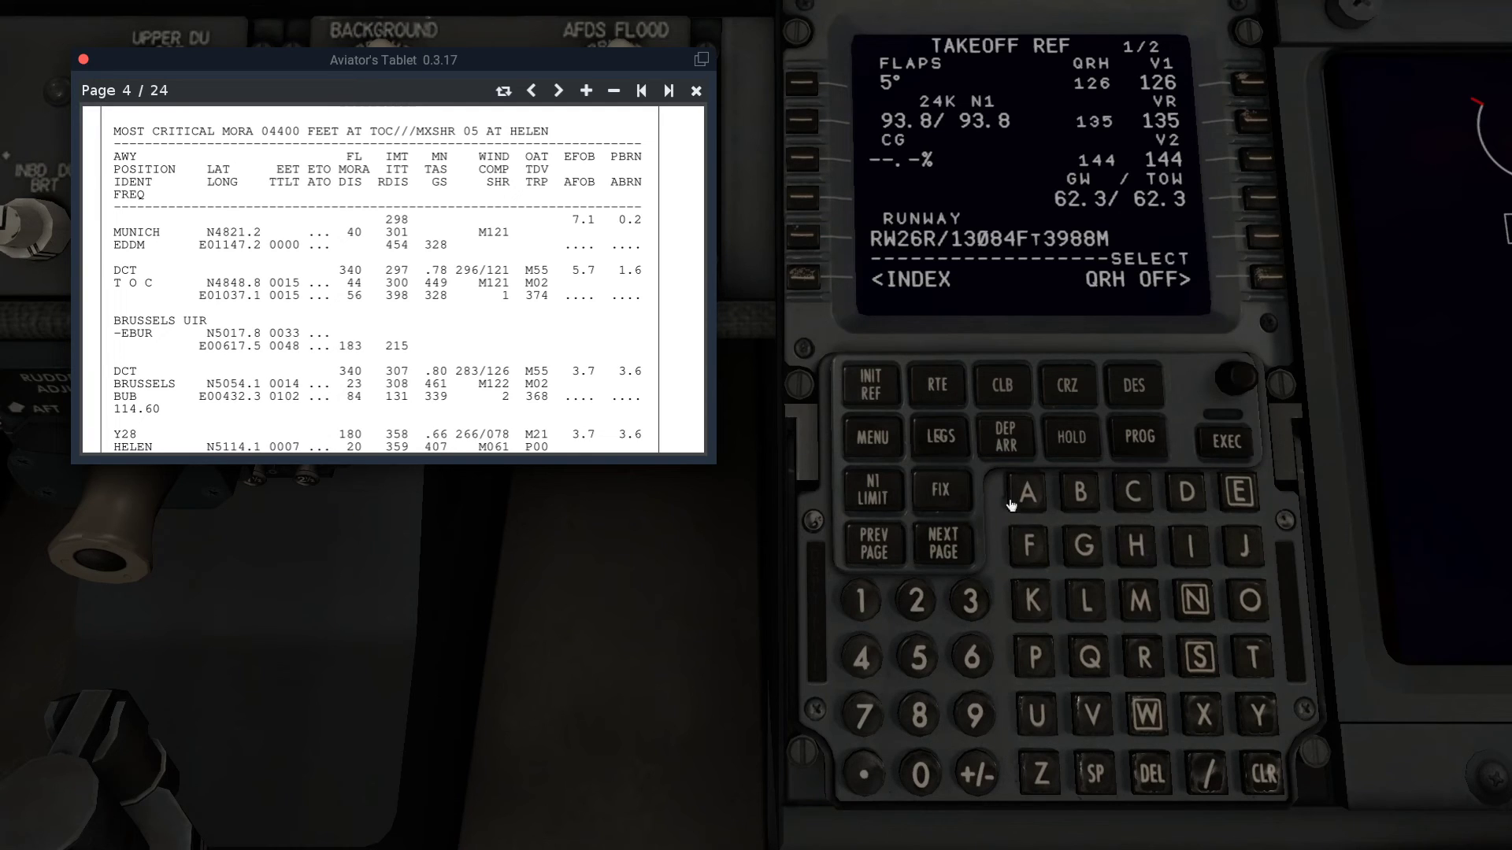
# Show the RTE 1 LEGS page and compare BUB, HELEN, HSD, RIVER and RW24 against the OFP through EHAM.
pyautogui.click(960, 437)
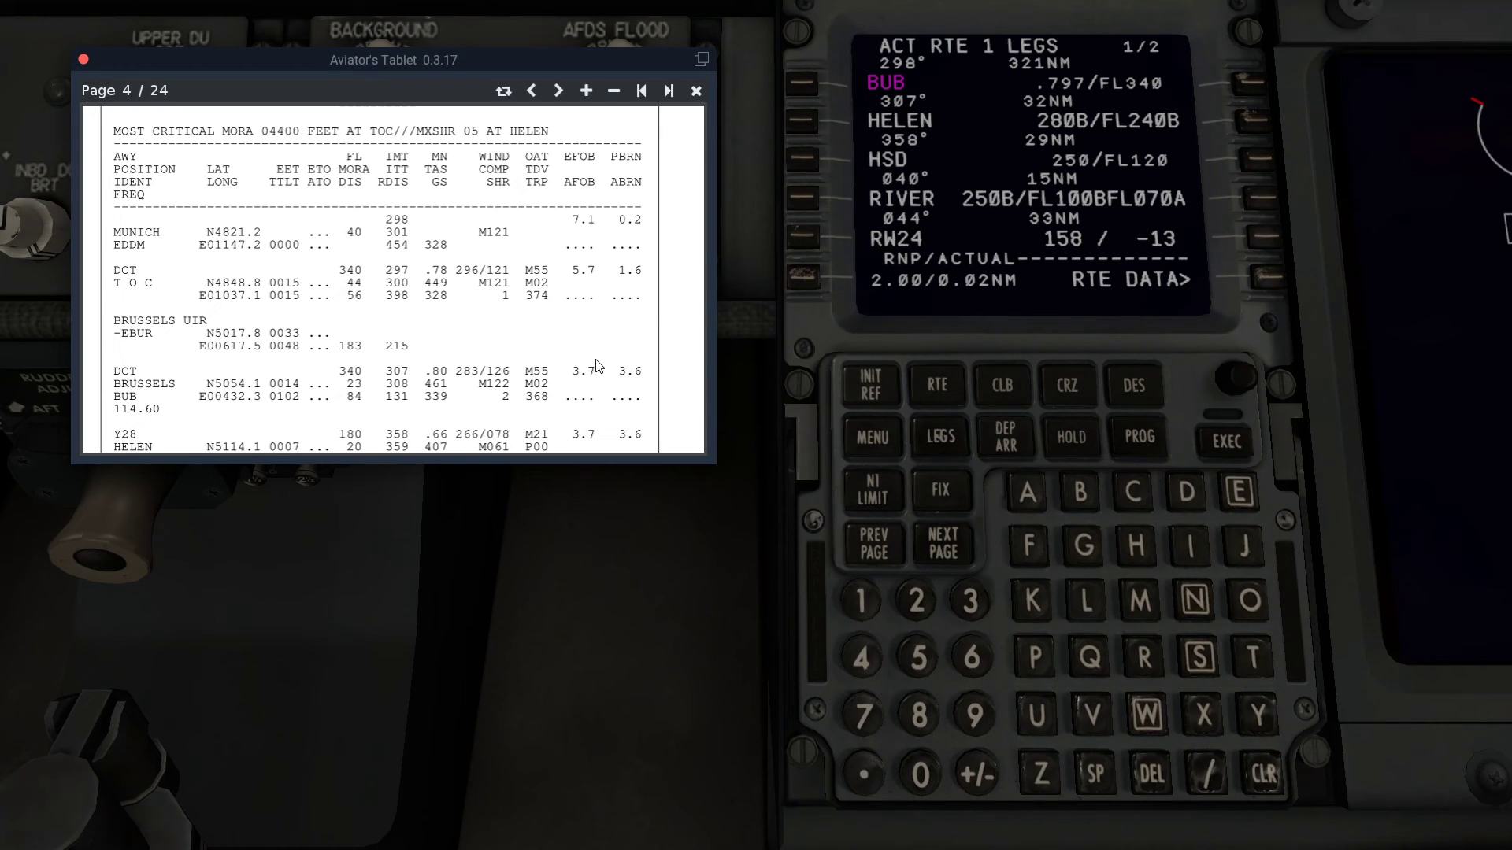
pyautogui.moveTo(596, 360); pyautogui.dragTo(594, 318)
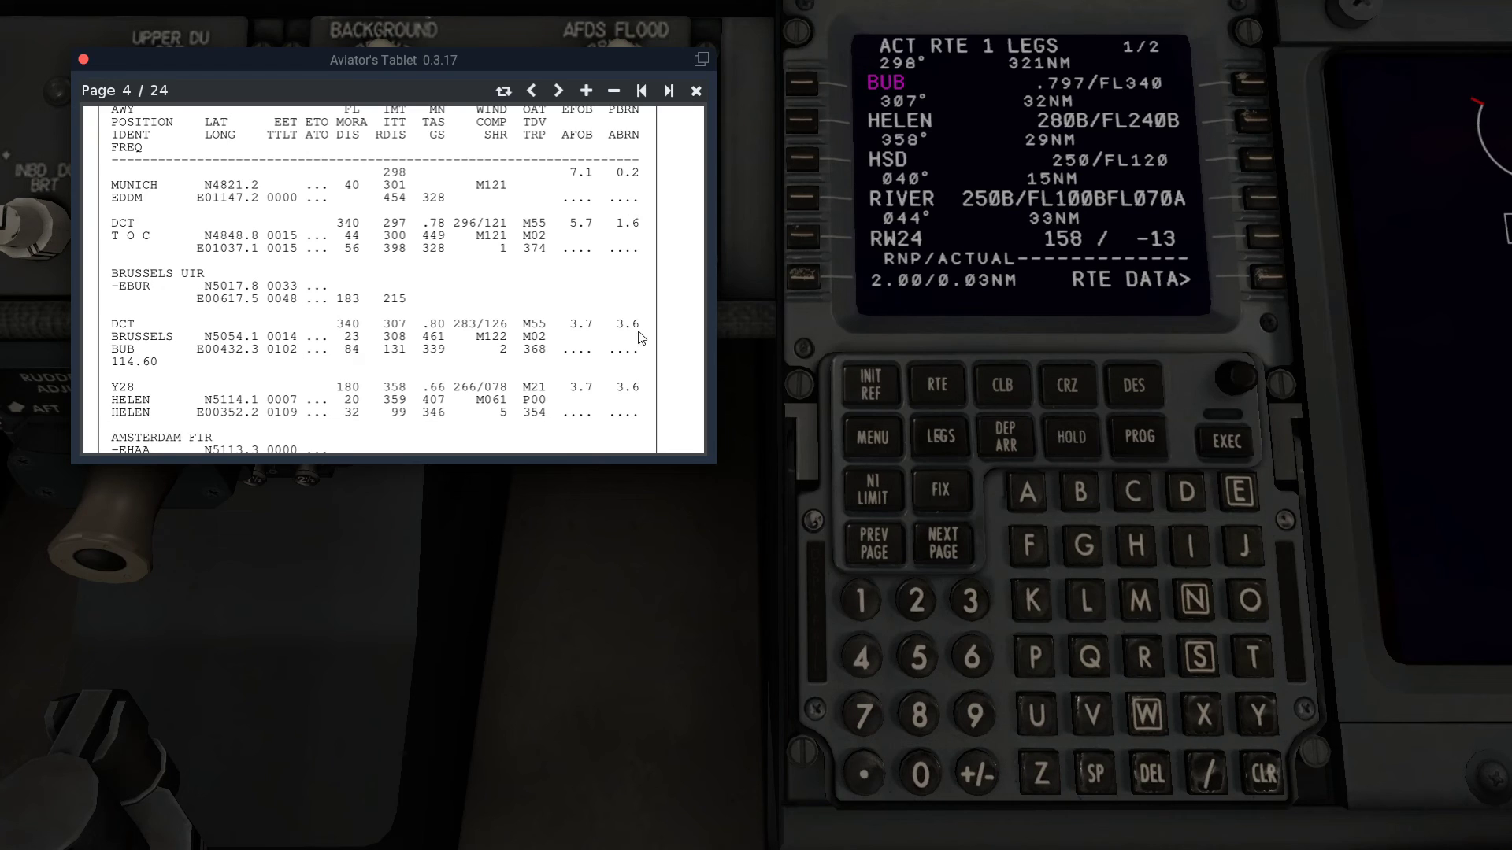
pyautogui.scroll(-5, 644, 383)
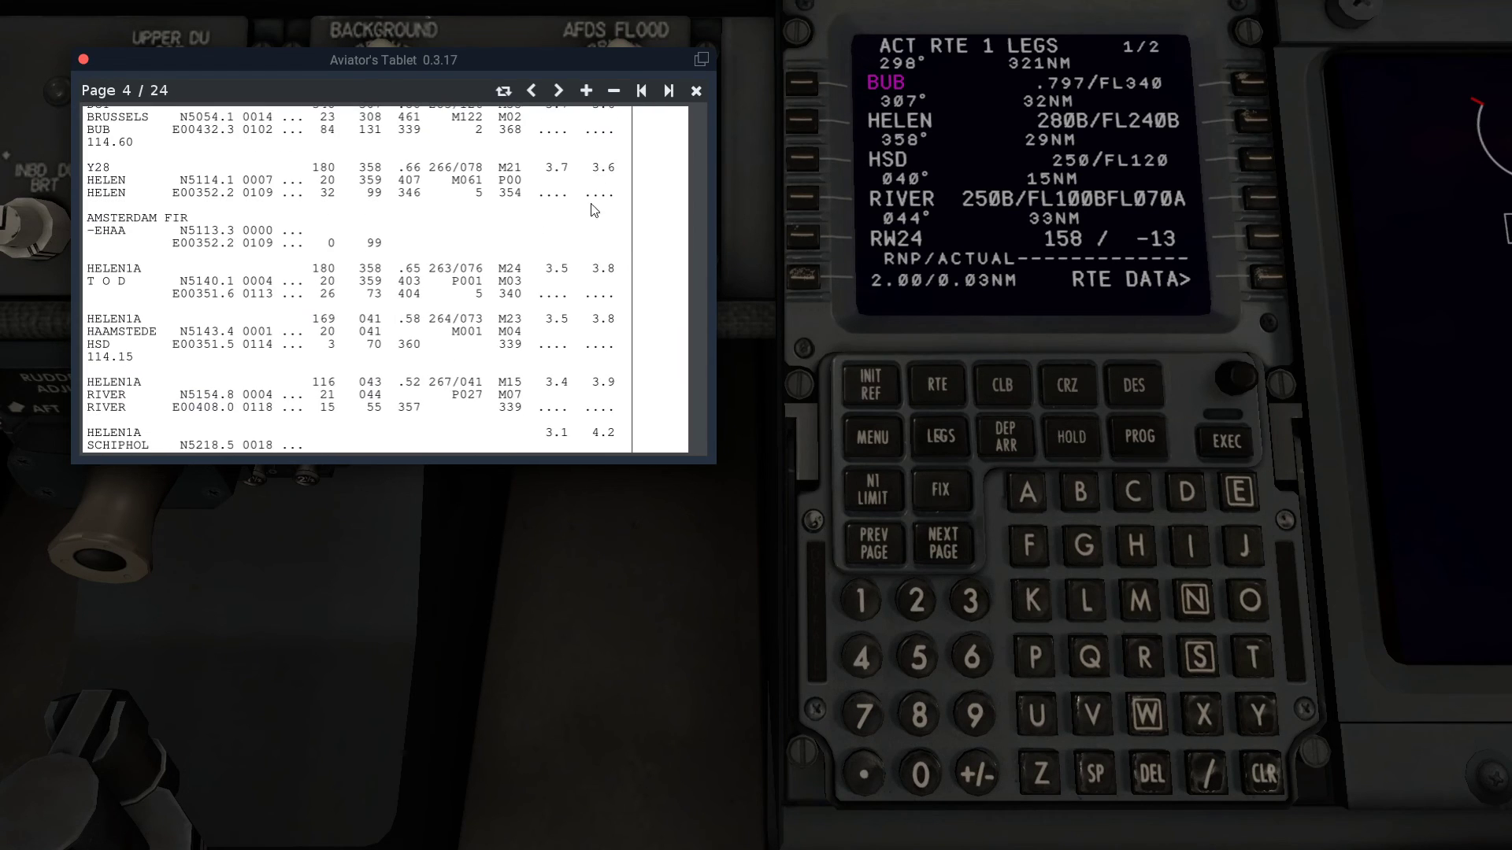
pyautogui.scroll(-3, 573, 364)
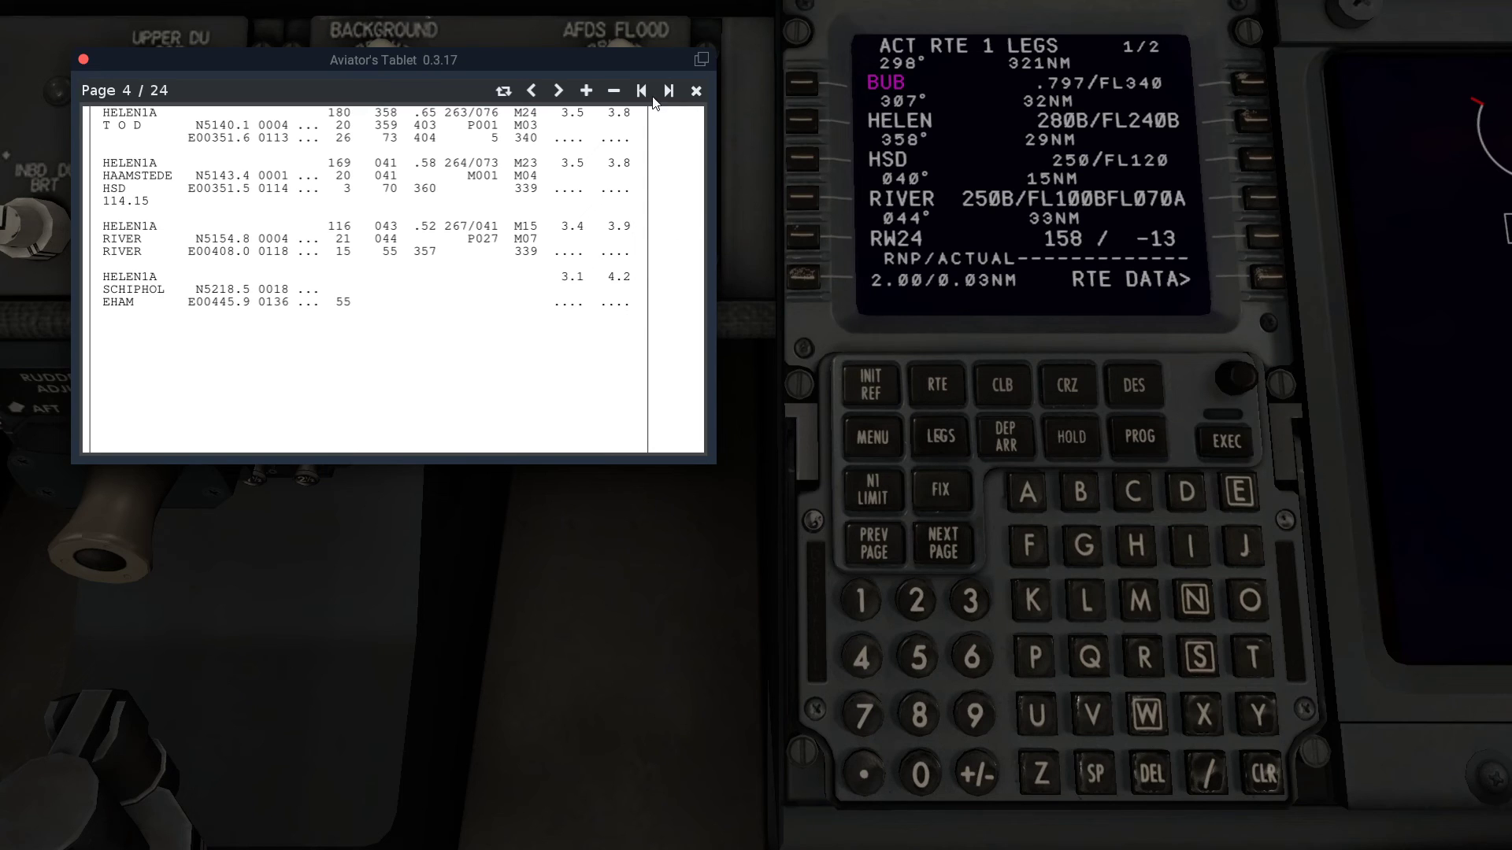
# Close the flight-plan tablet and bring the engine display into view.
pyautogui.click(83, 59)
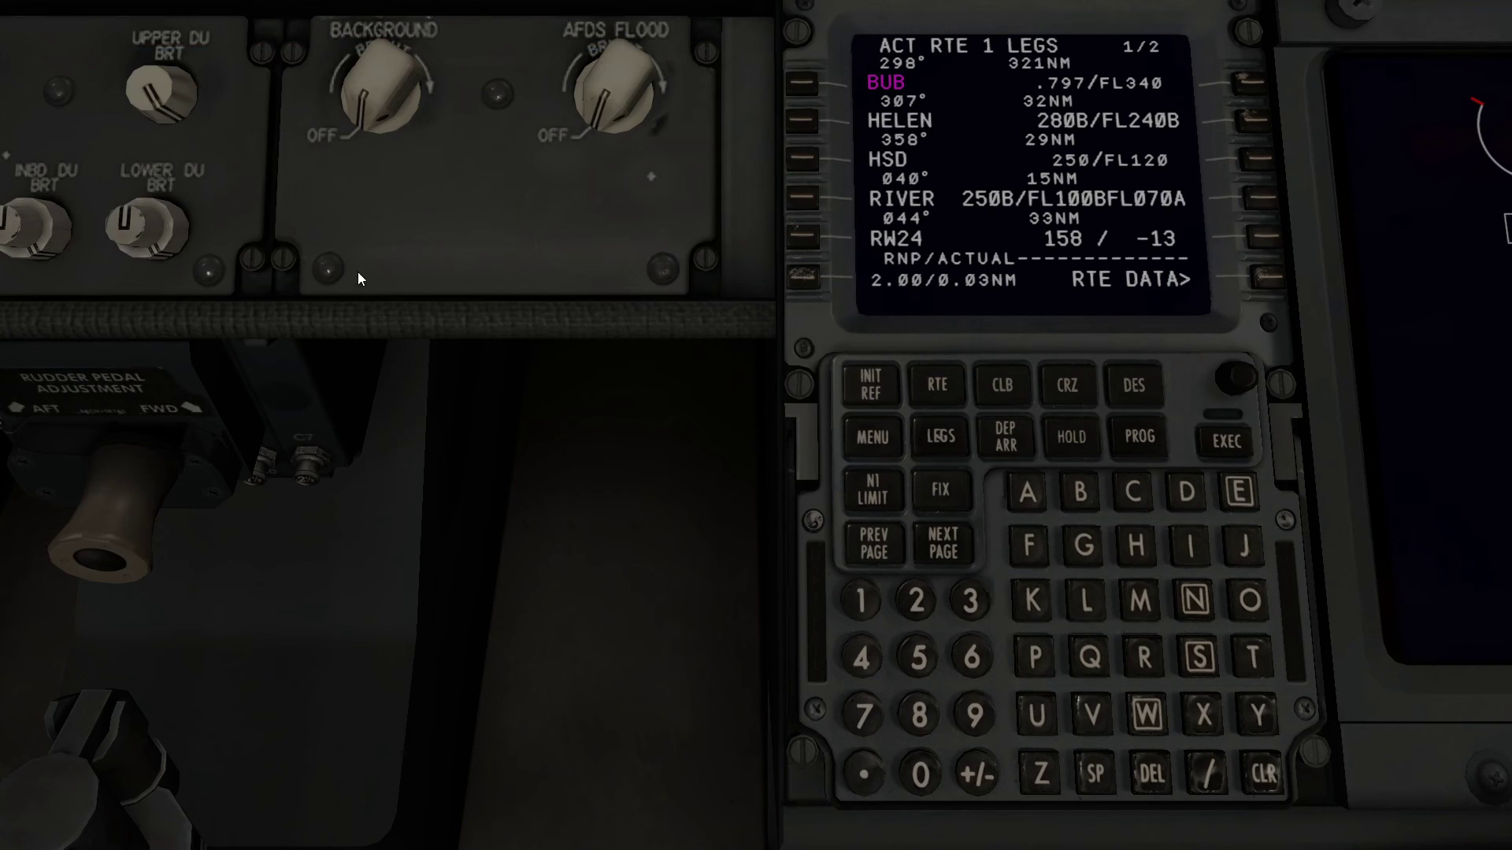
pyautogui.press('KP_1')
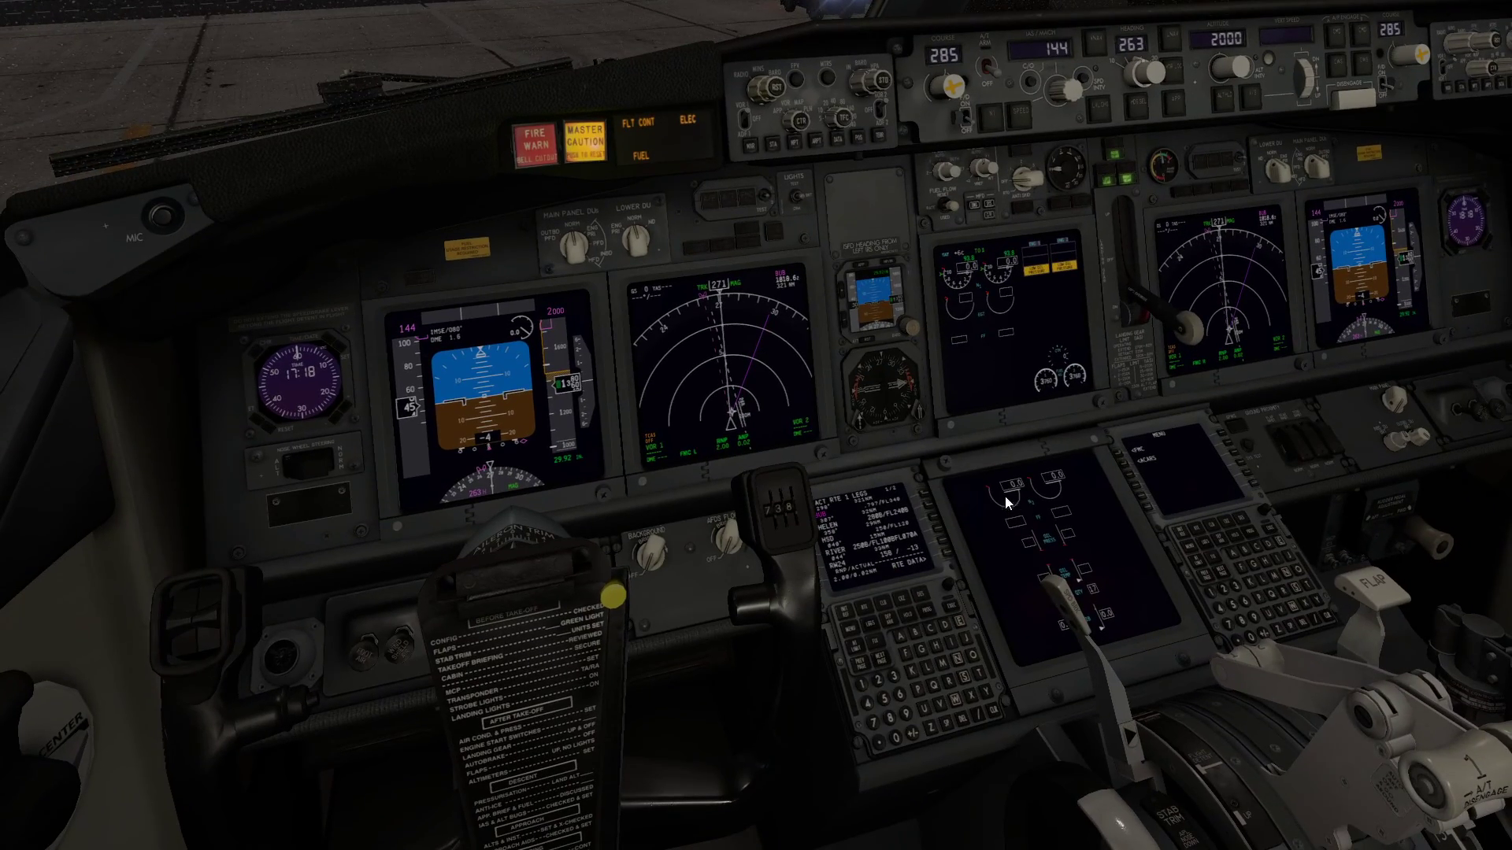
pyautogui.press('KP_2')
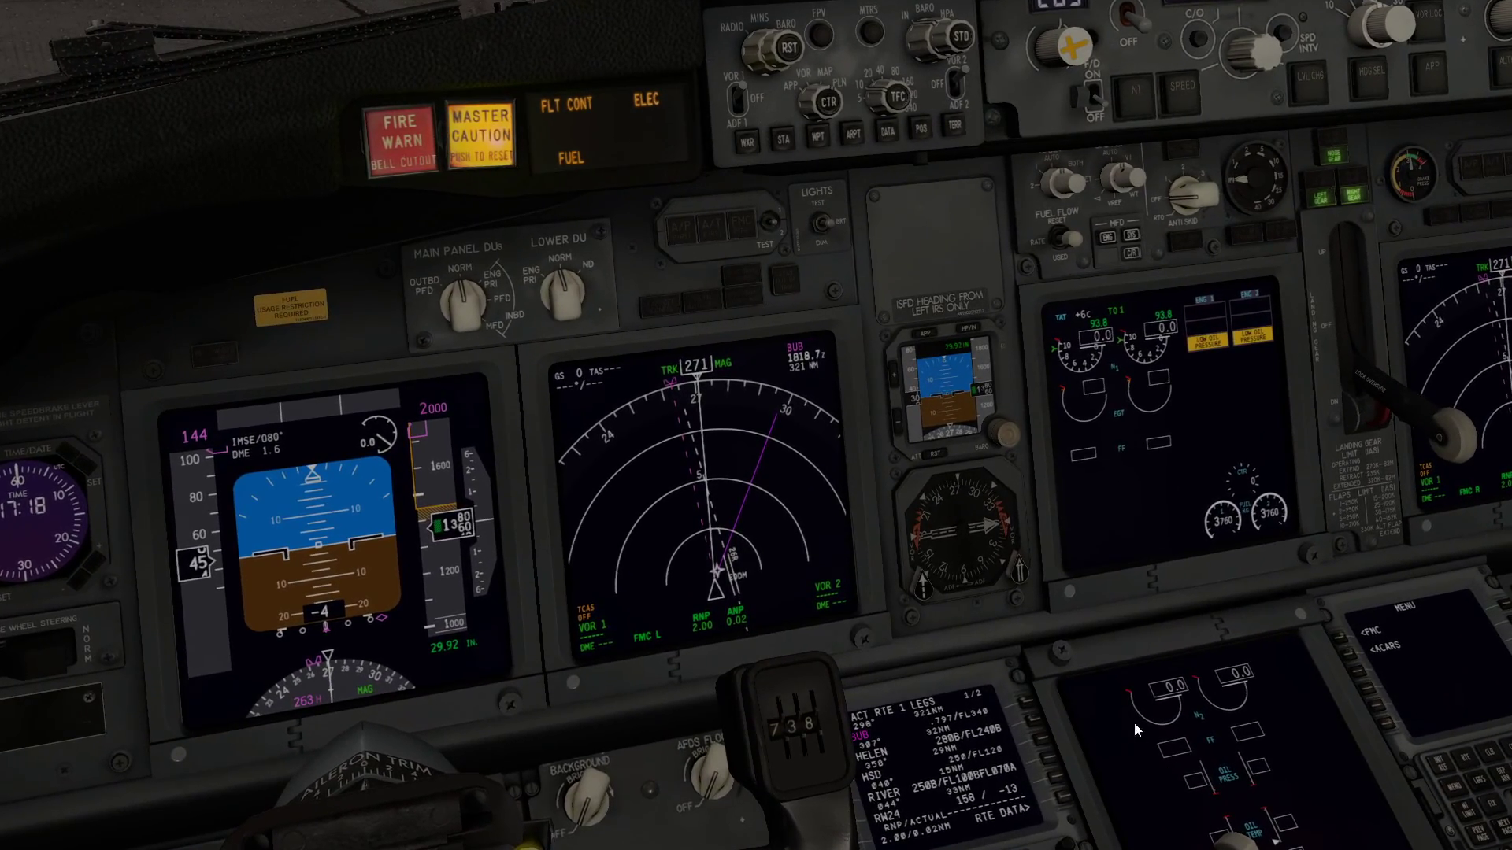
pyautogui.press('KP_3')
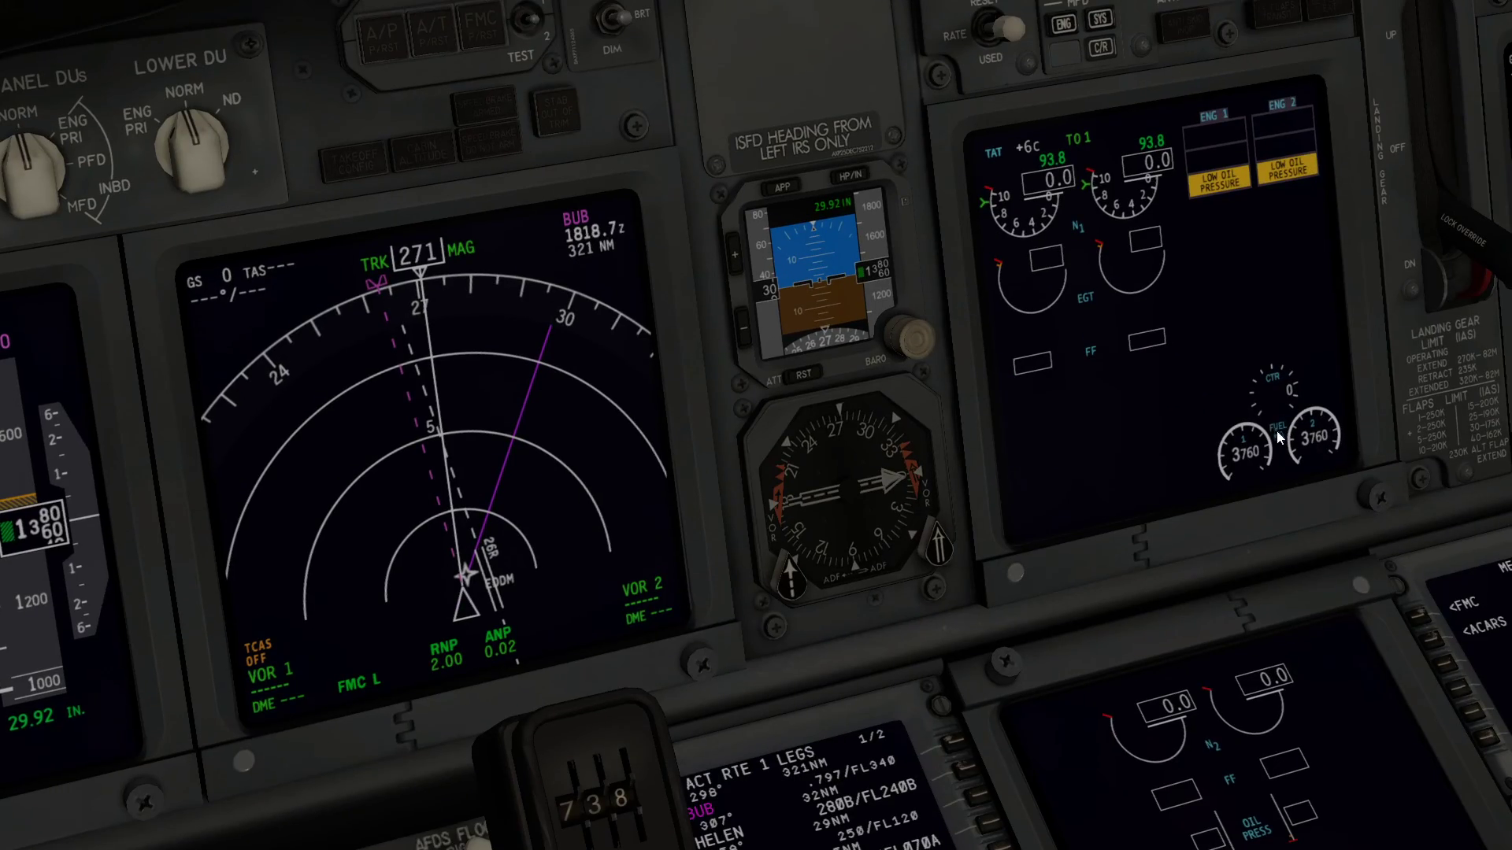
pyautogui.press('KP_8')
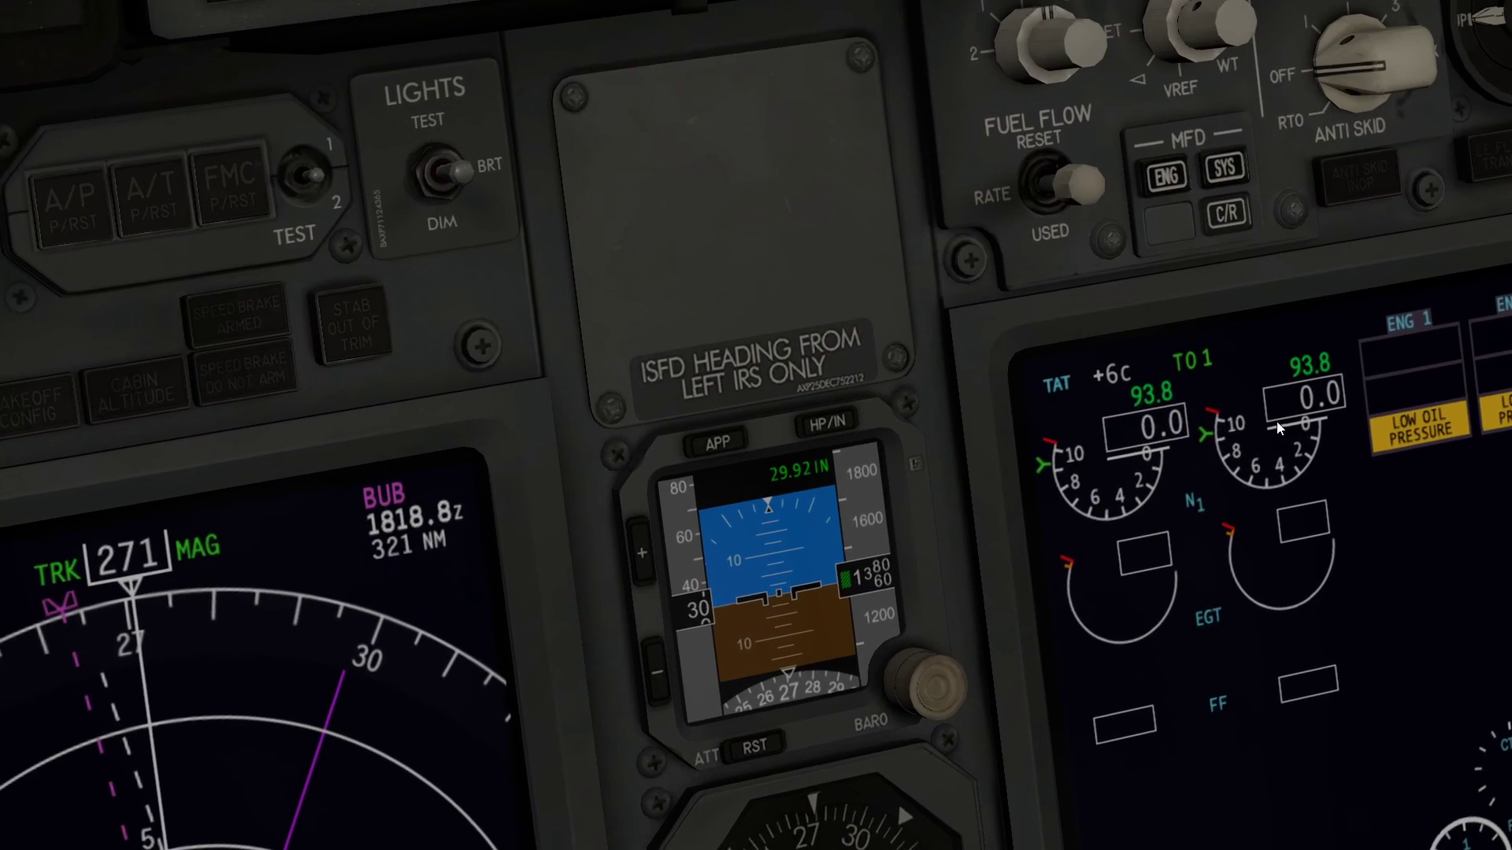
pyautogui.press('KP_7')
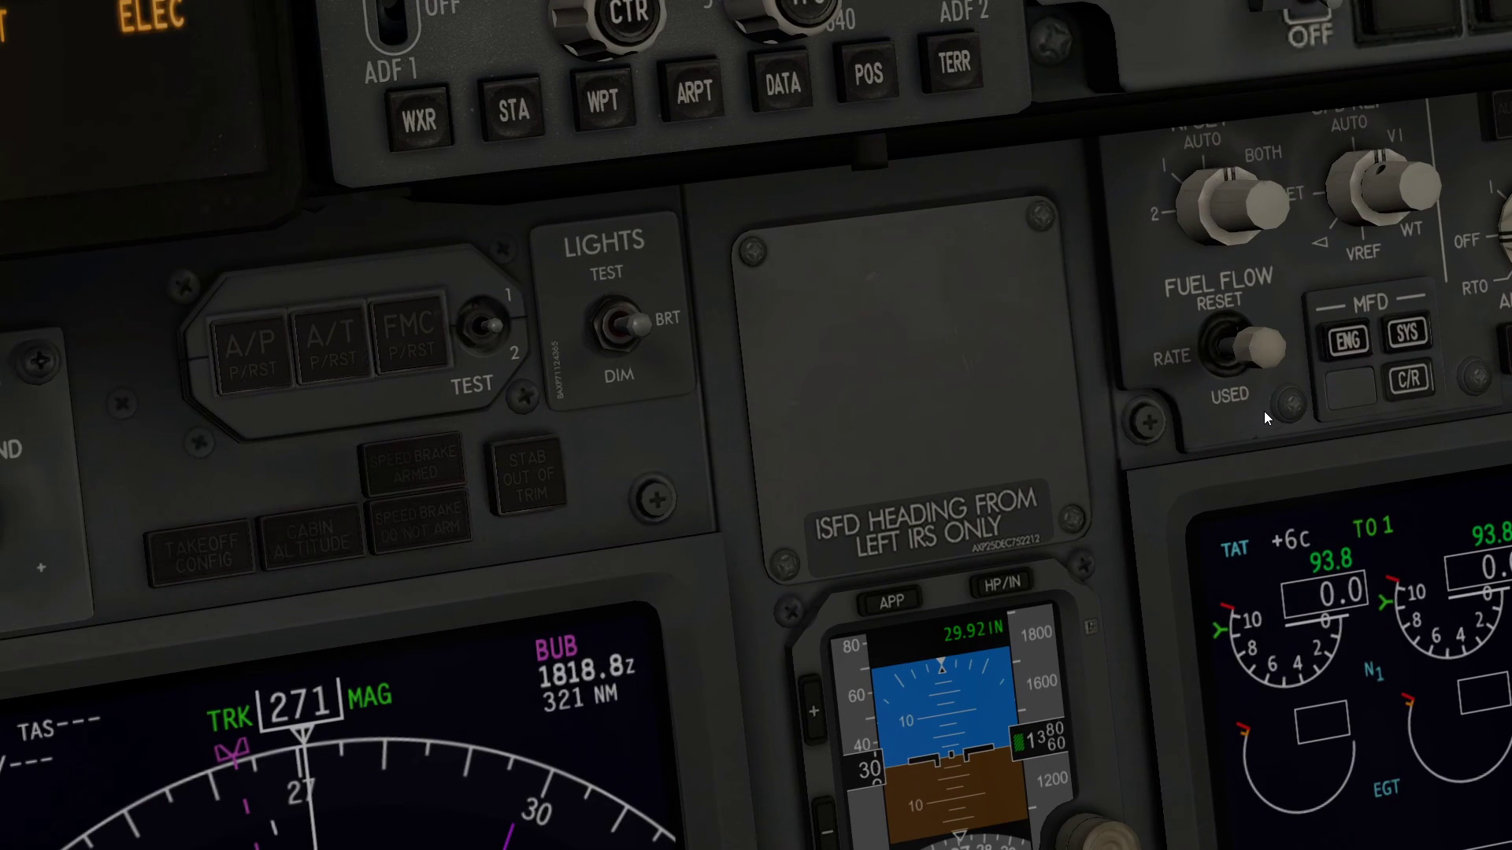
# Switch the engine display from fuel flow to FUEL USED, reading 0.00 for both engines.
pyautogui.click(1258, 358)
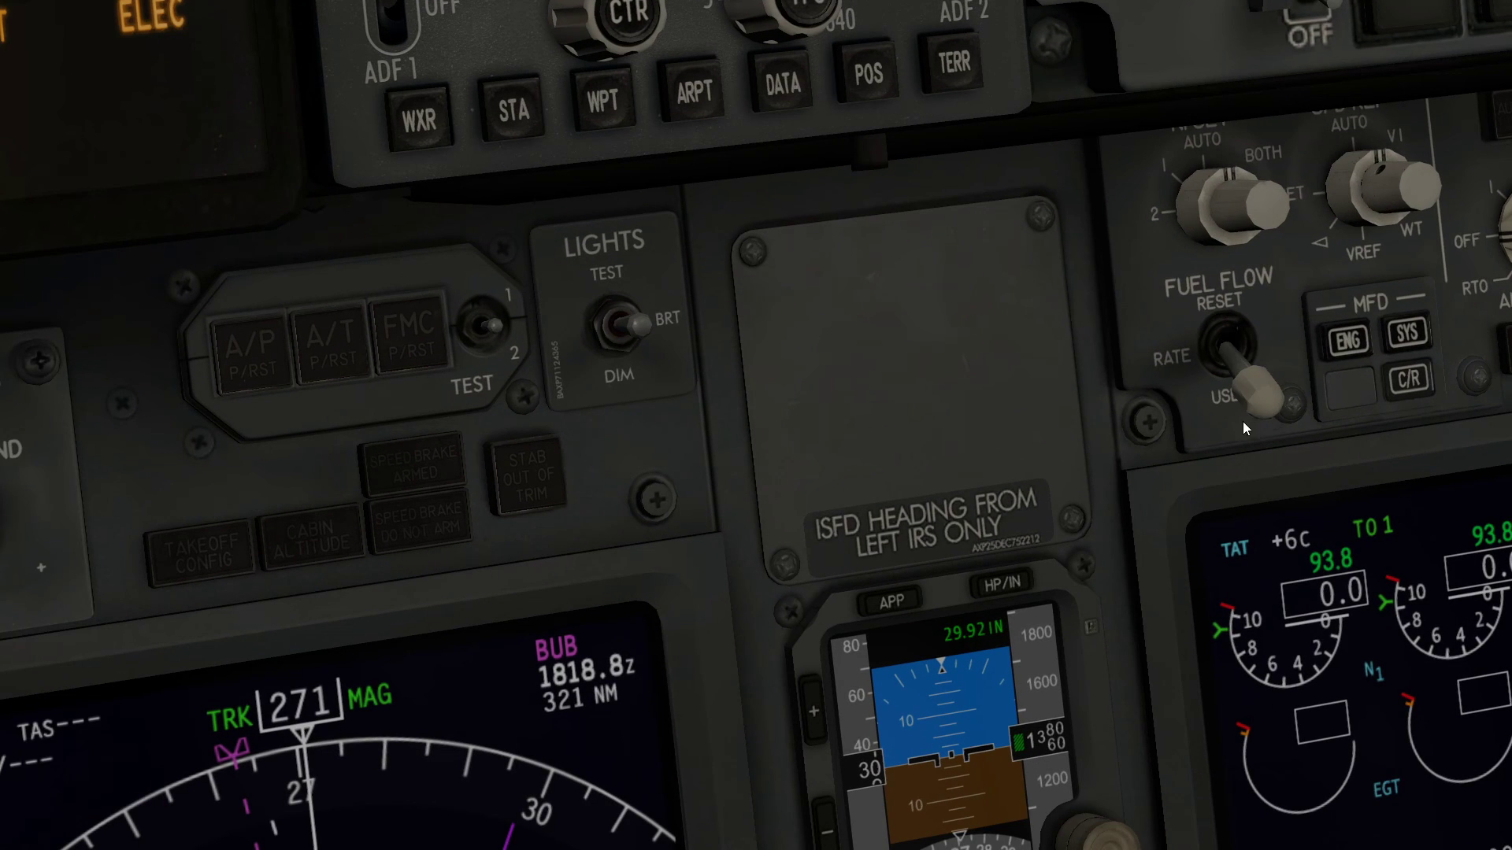
pyautogui.click(1233, 347)
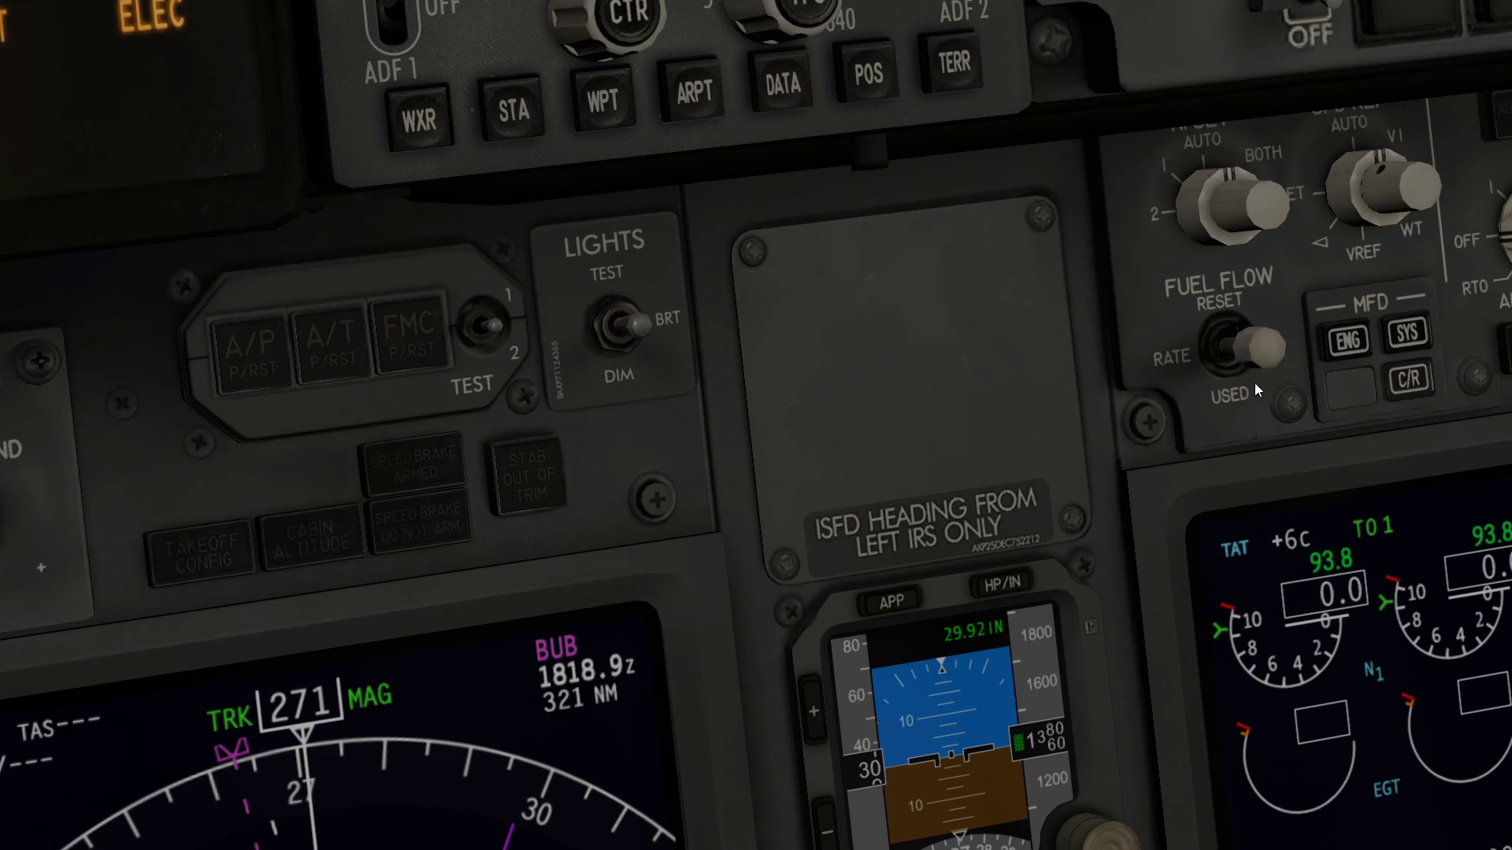
pyautogui.scroll(-10, 1185, 522)
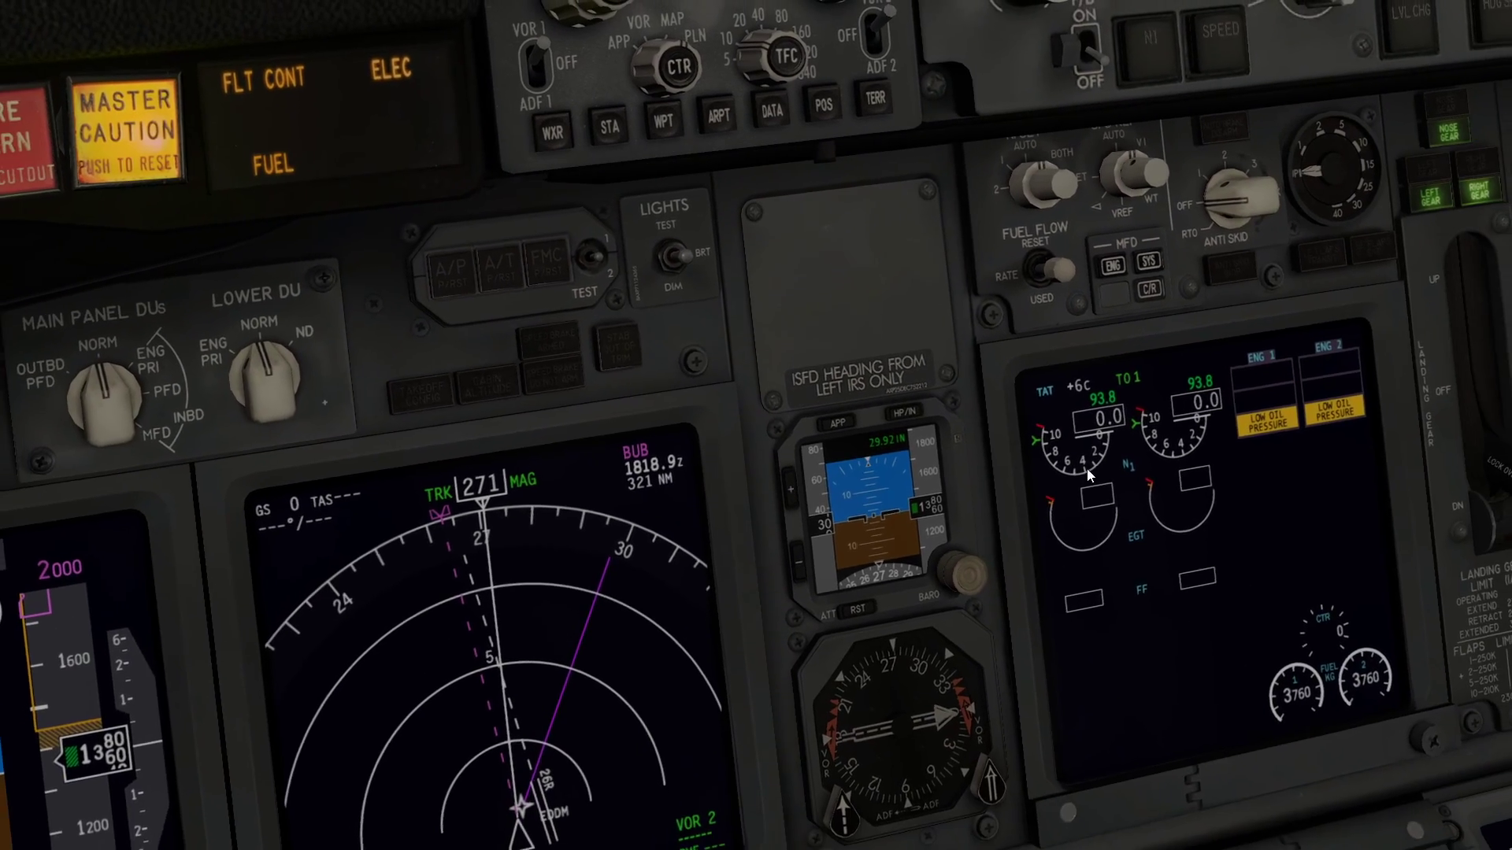
pyautogui.scroll(-5, 1044, 592)
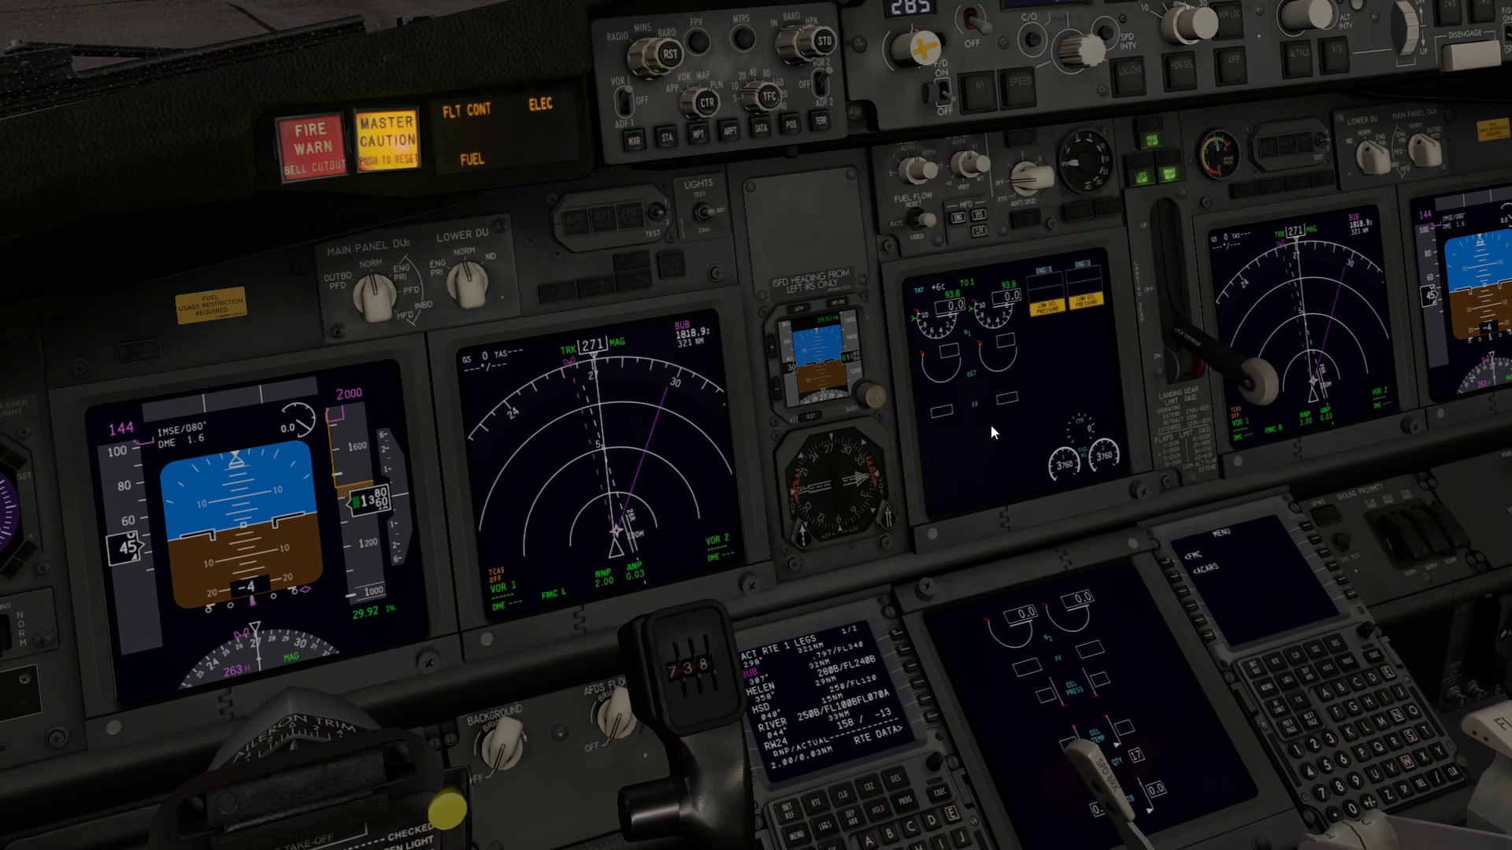
pyautogui.click(957, 219)
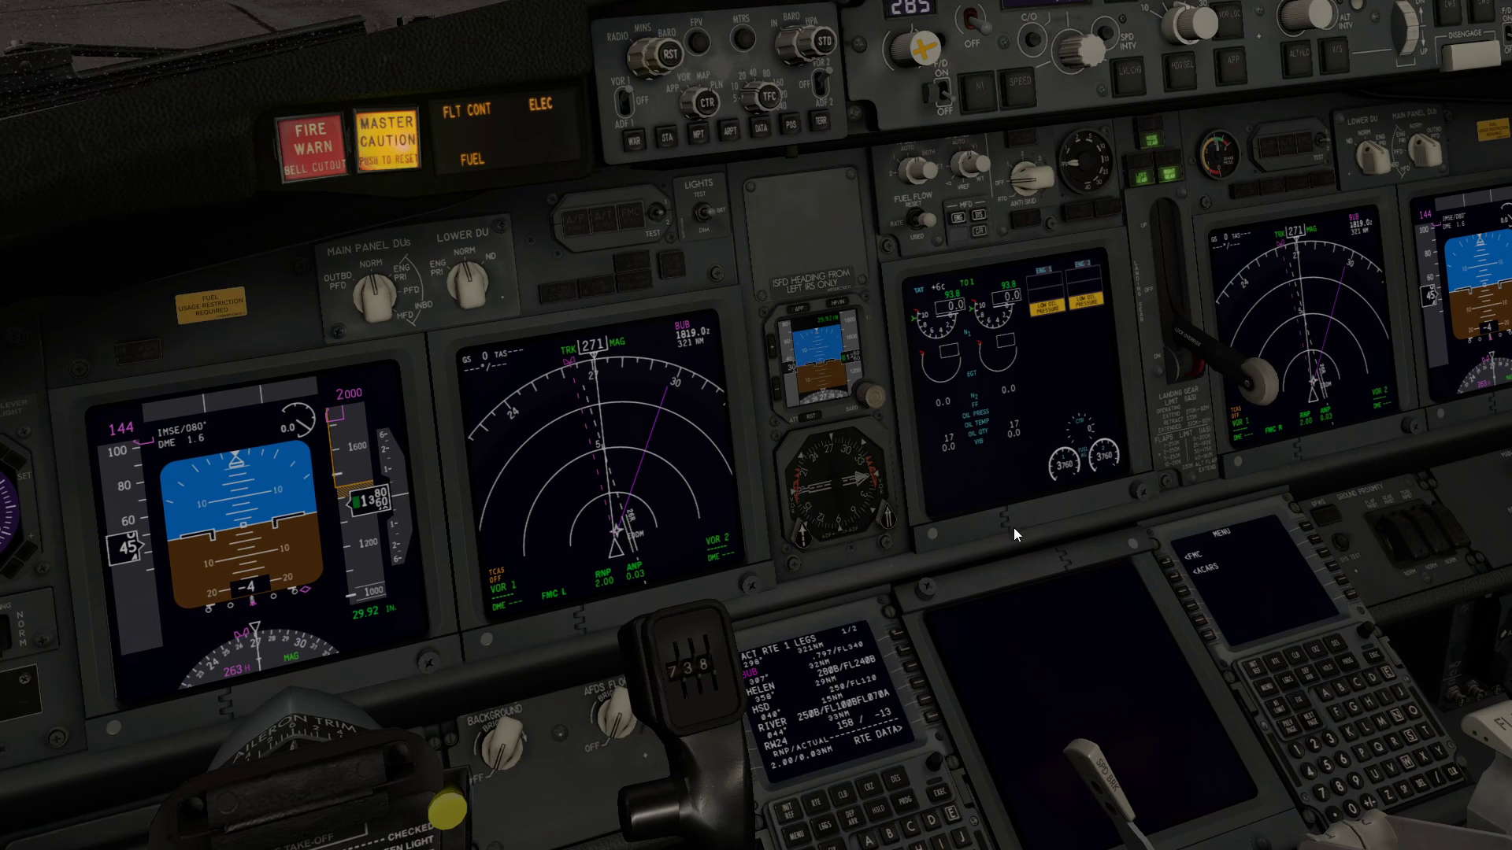
pyautogui.scroll(6, 1023, 527)
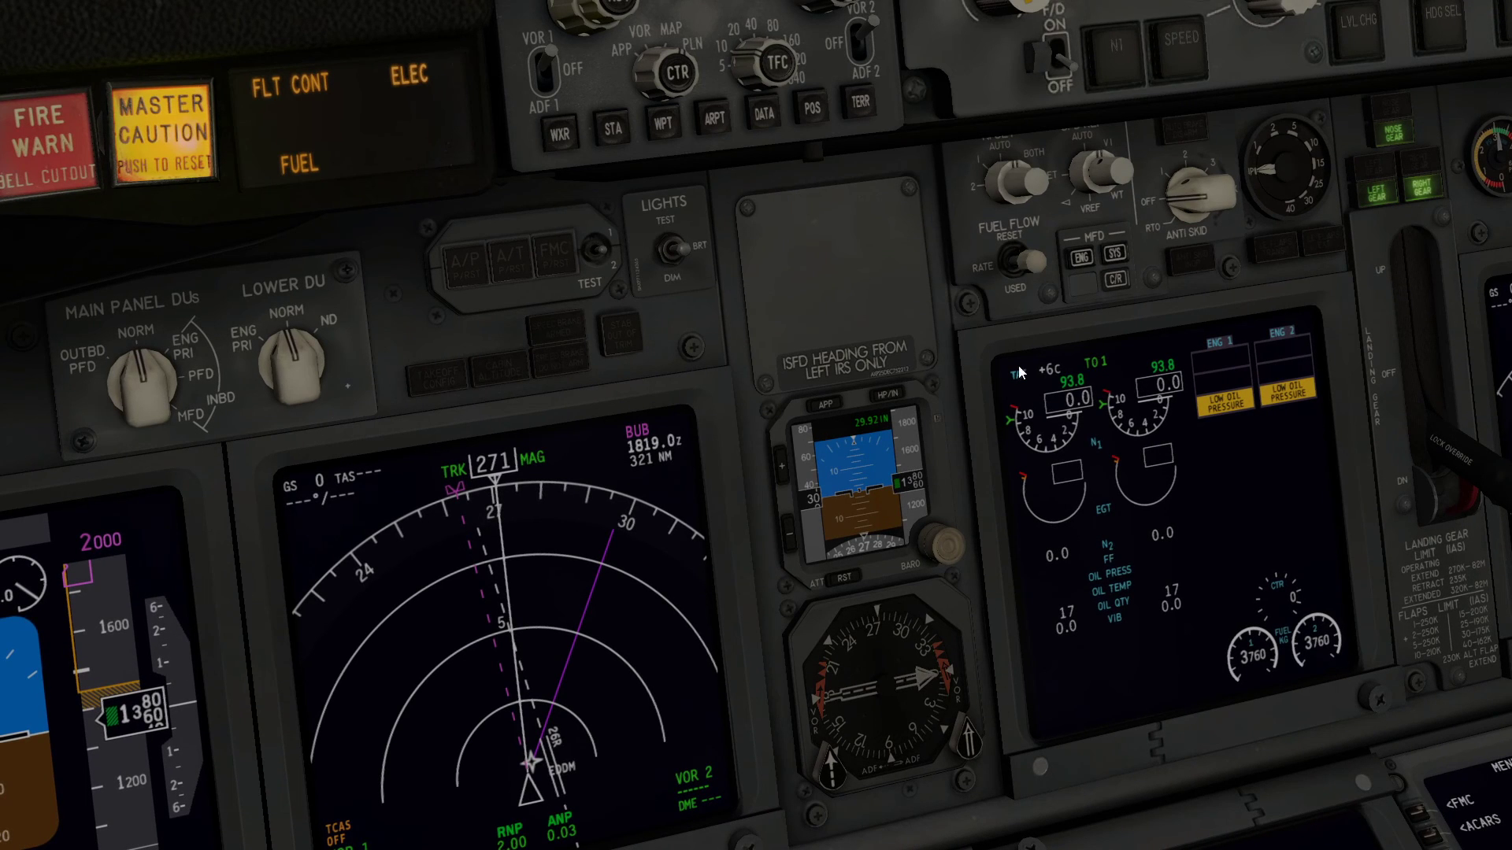
pyautogui.click(1033, 279)
# Set the baro to 30.02 on the captain's PFD and the standby instrument.
pyautogui.press('KP_8')
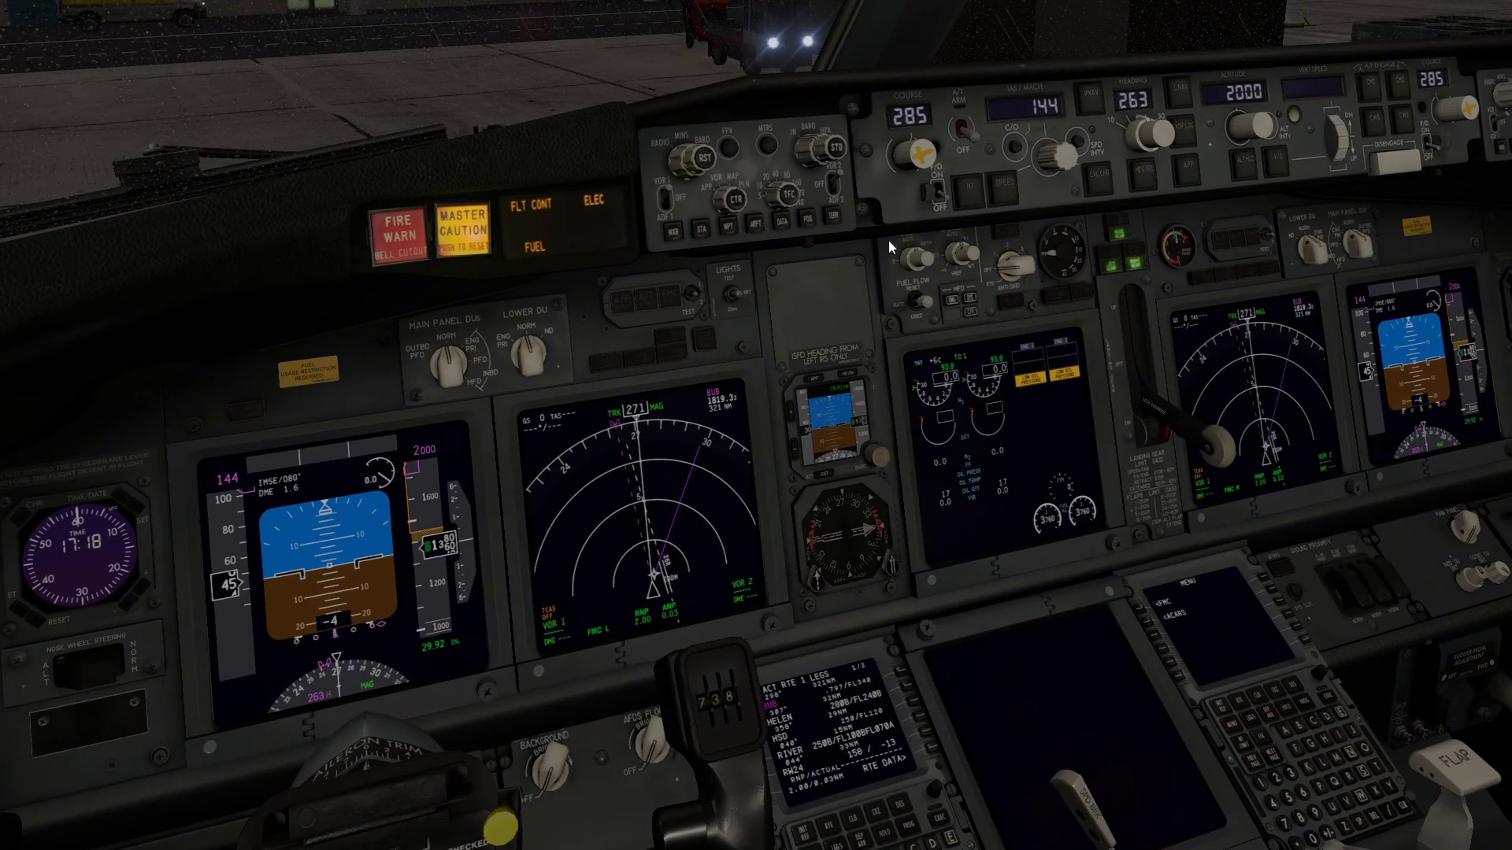
pyautogui.scroll(5, 824, 150)
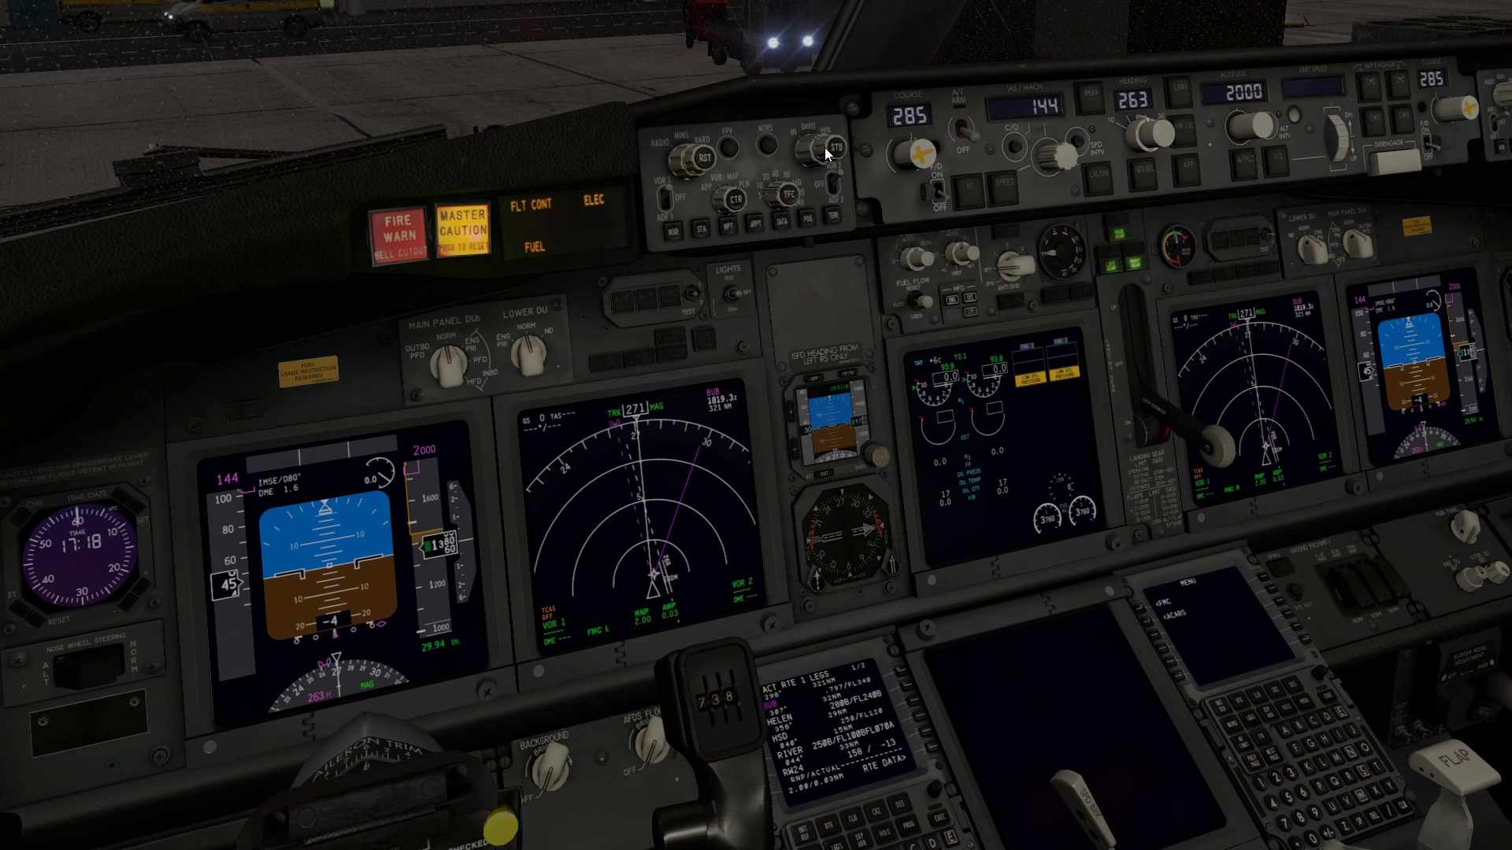
pyautogui.scroll(5, 825, 149)
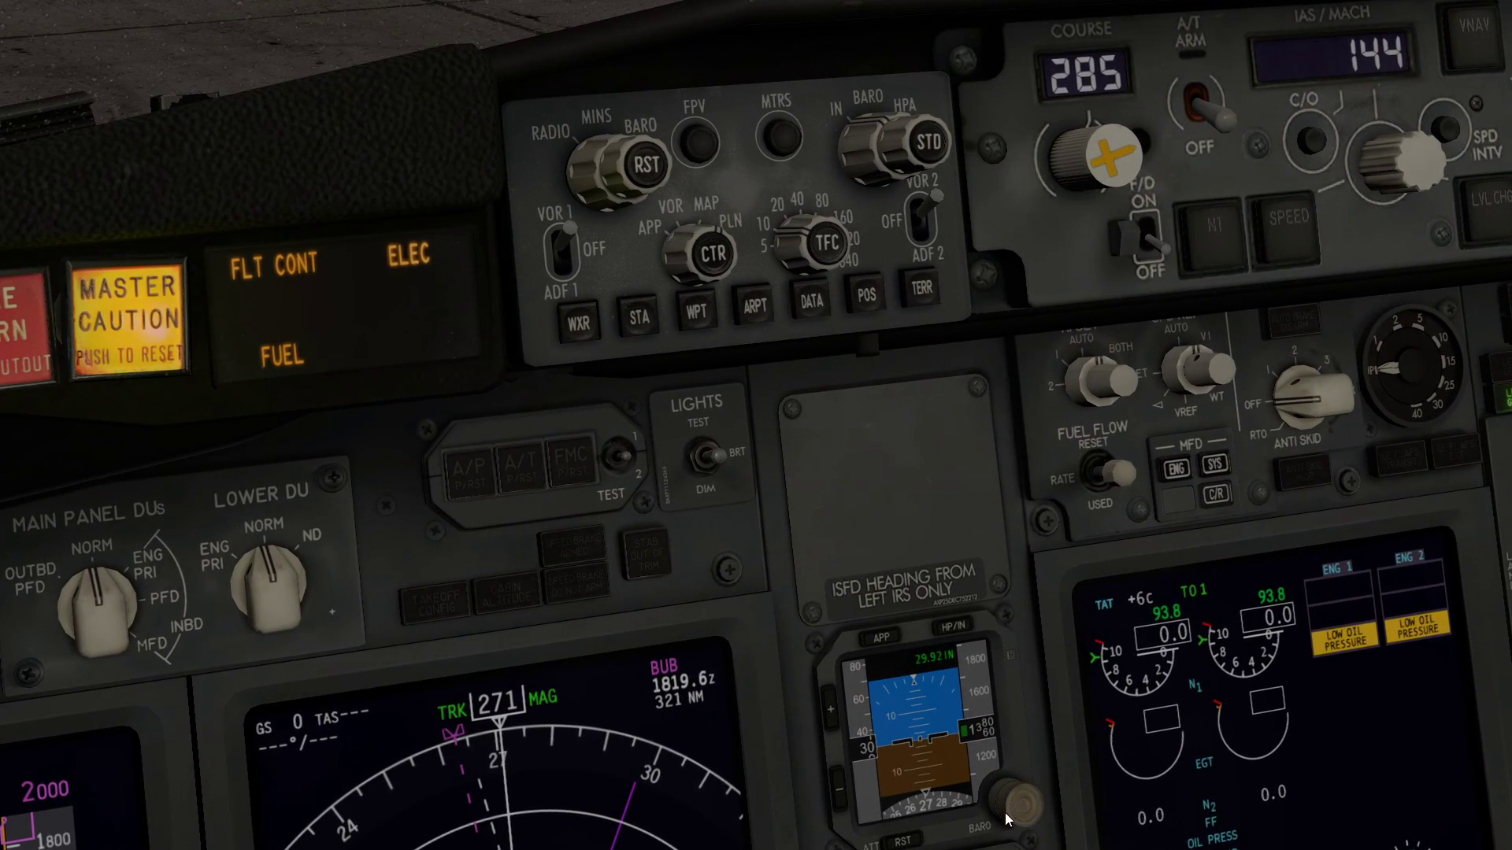
pyautogui.scroll(9, 1001, 806)
pyautogui.scroll(1, 1000, 807)
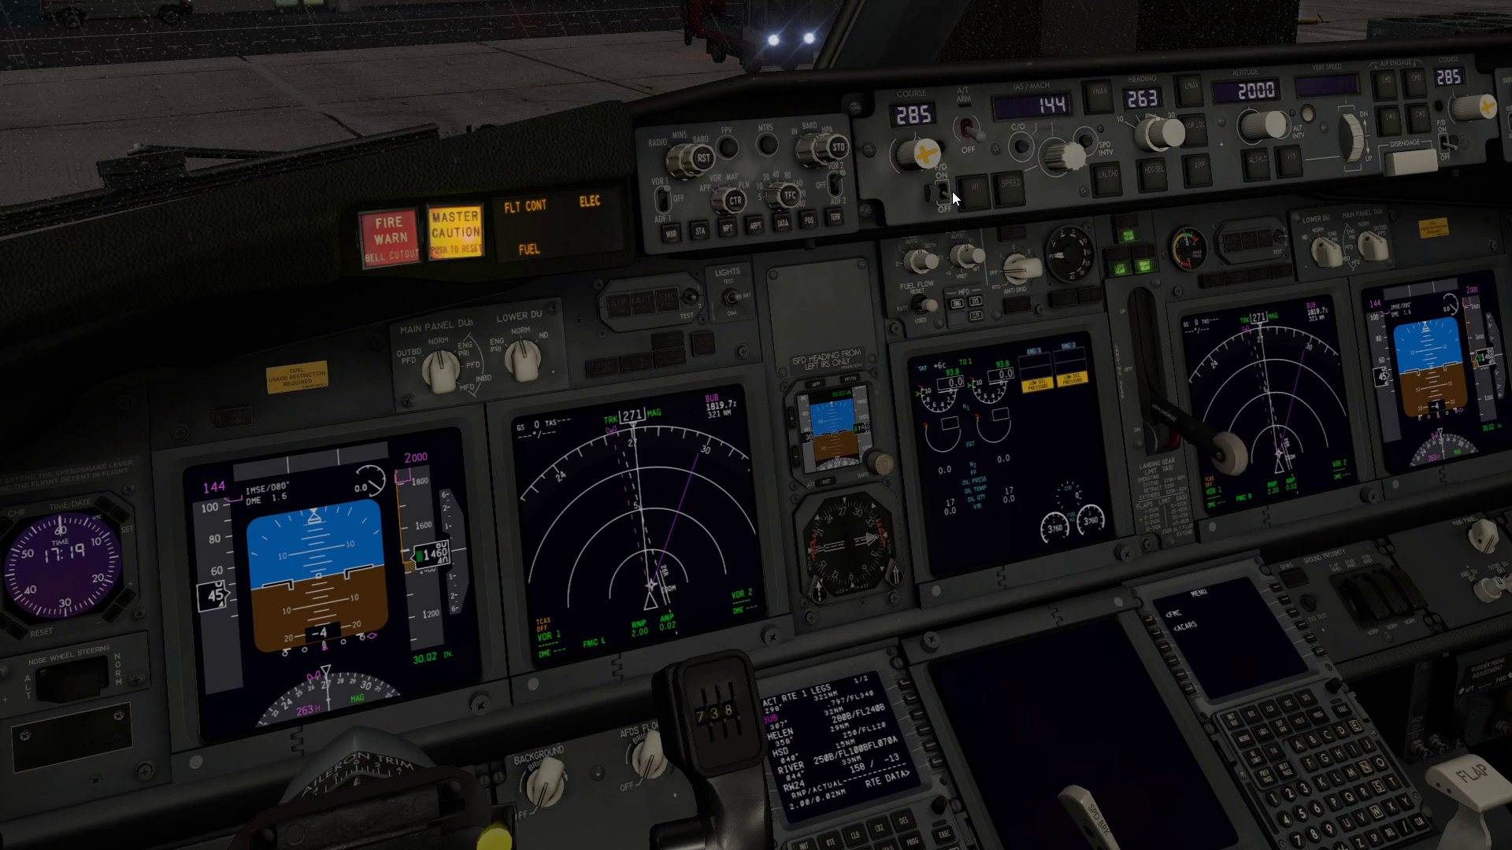
# Turn on both flight directors, arm the autothrottle, and set MCP altitude to 10000 ft.
pyautogui.click(948, 195)
pyautogui.click(1446, 146)
pyautogui.click(969, 127)
pyautogui.scroll(20, 1264, 126)
pyautogui.scroll(8, 1270, 129)
pyautogui.scroll(2, 1268, 129)
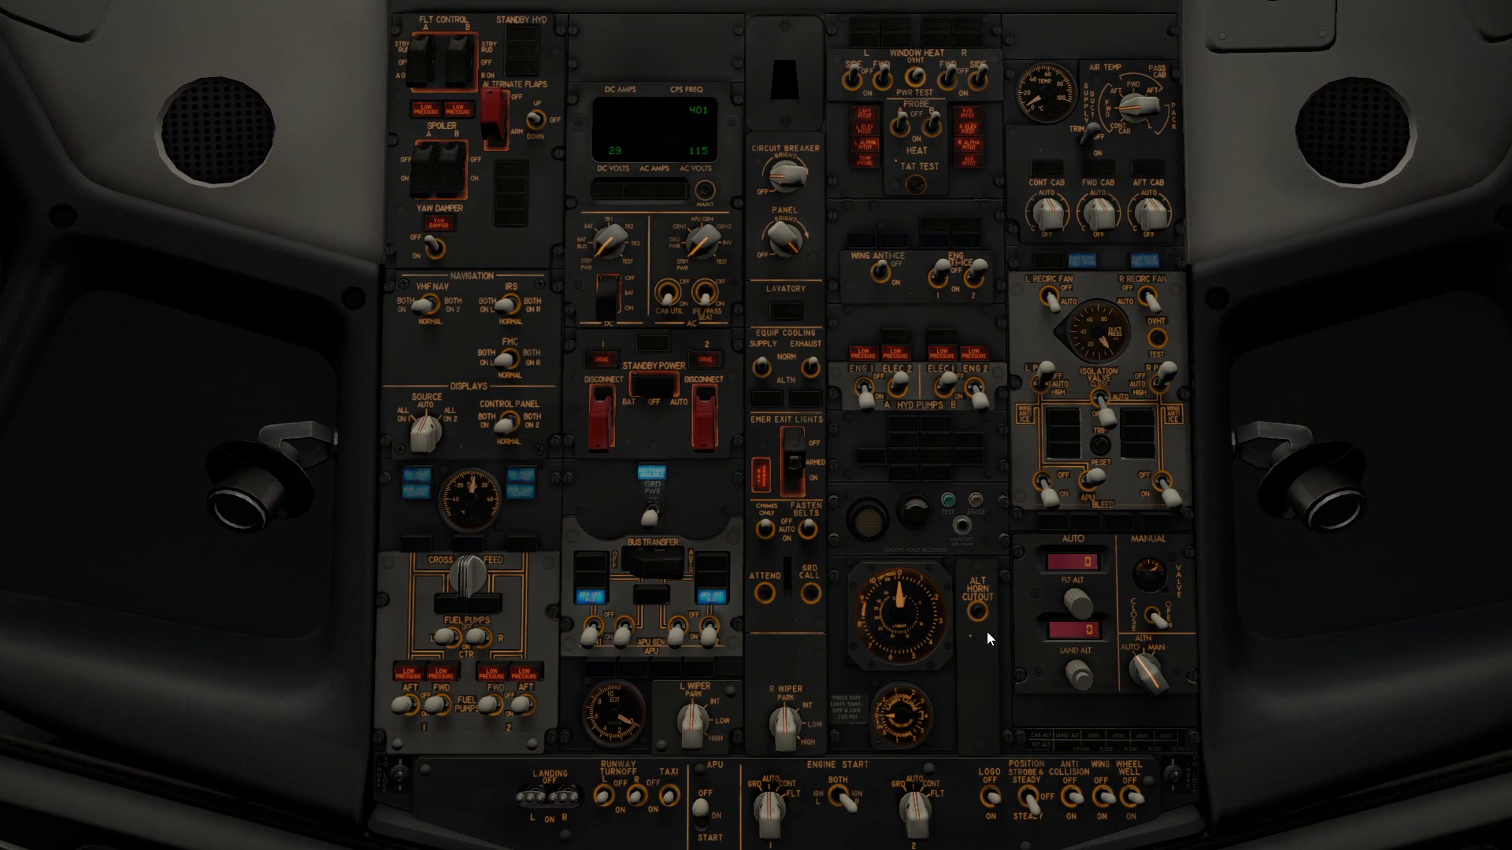
# Raise the pressurization FLT ALT setting for the 34000 ft cruise altitude.
pyautogui.scroll(20, 1076, 601)
pyautogui.scroll(13, 1076, 602)
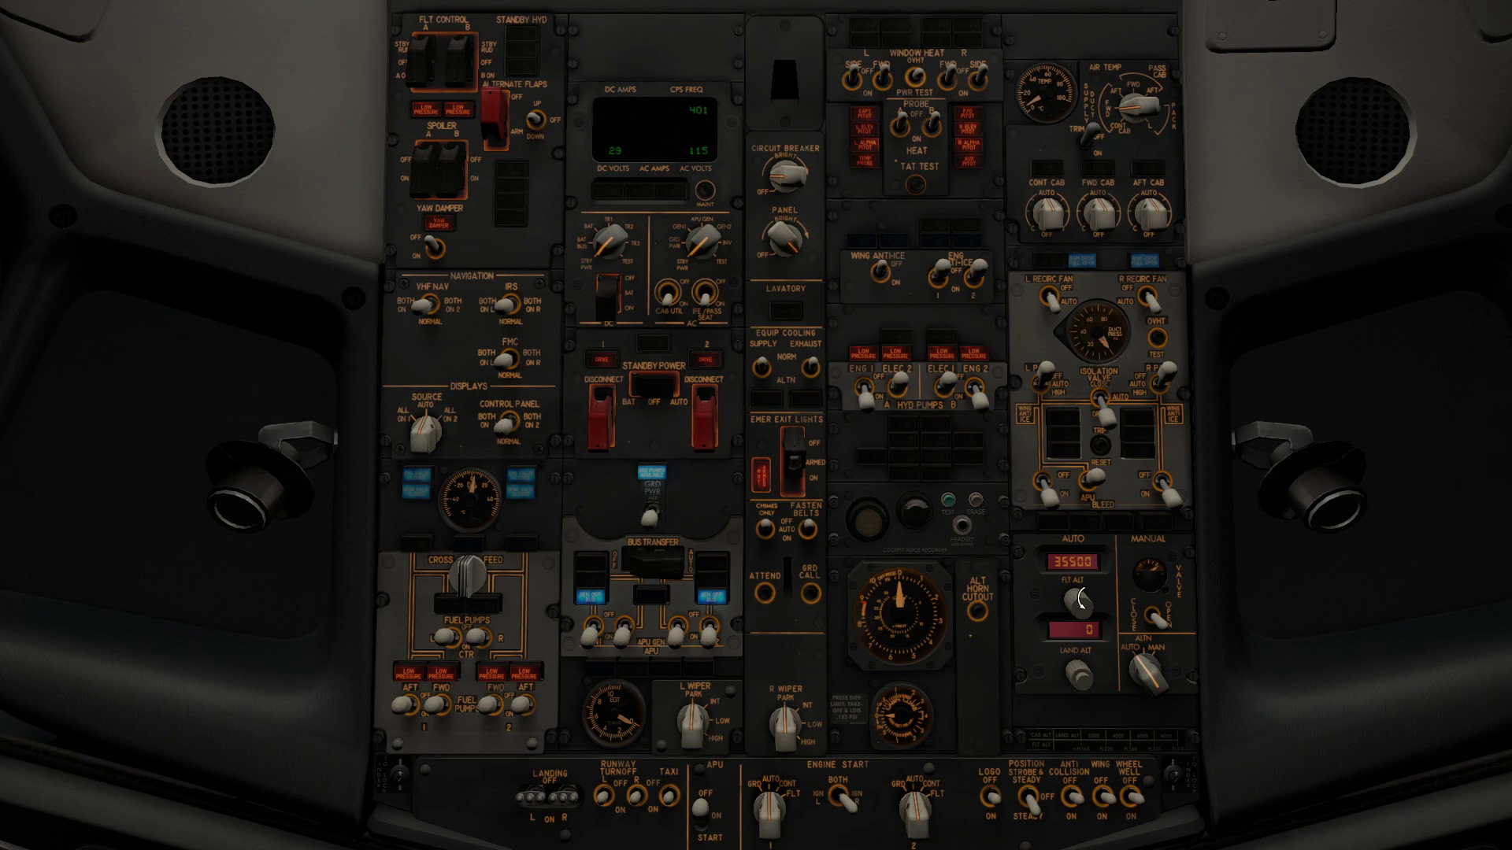